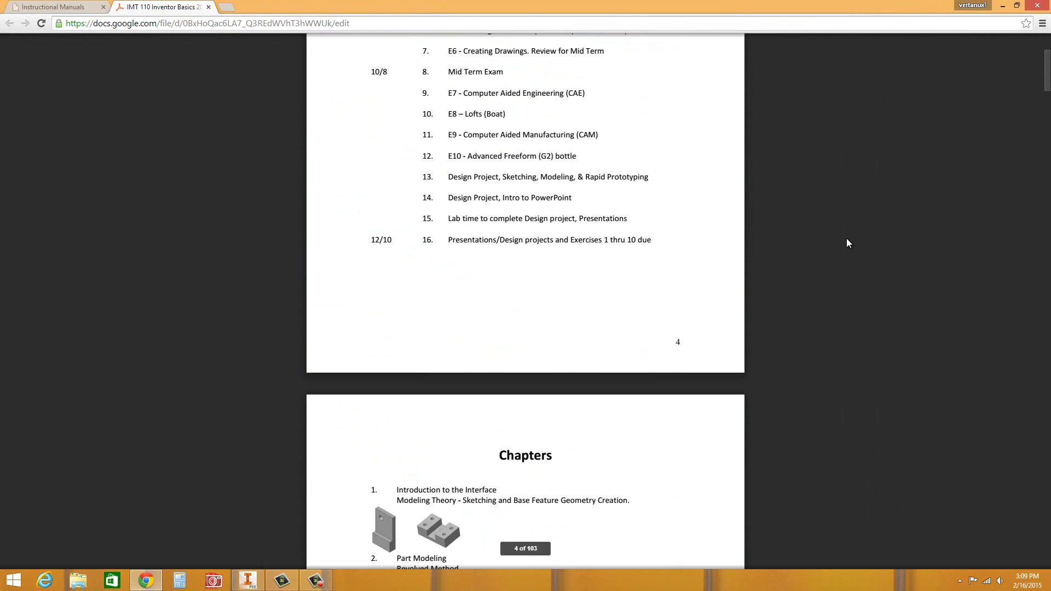
Look through the Inventor Basics manual from the course schedule to the Exercise 1 introduction to basic part modeling.
scroll(848, 245, down, 20)
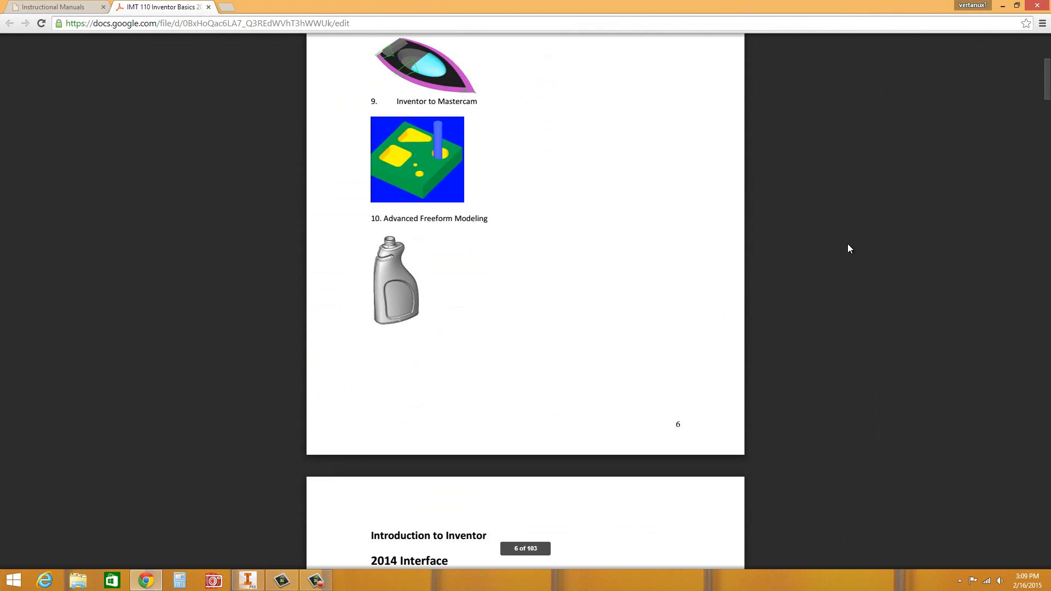
scroll(848, 249, down, 9)
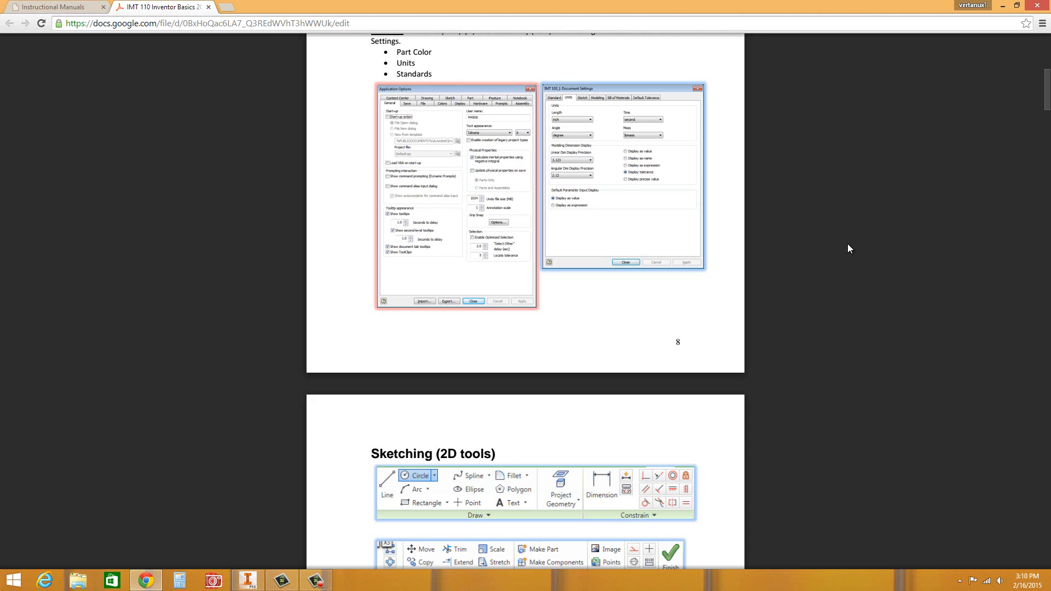
scroll(849, 249, down, 19)
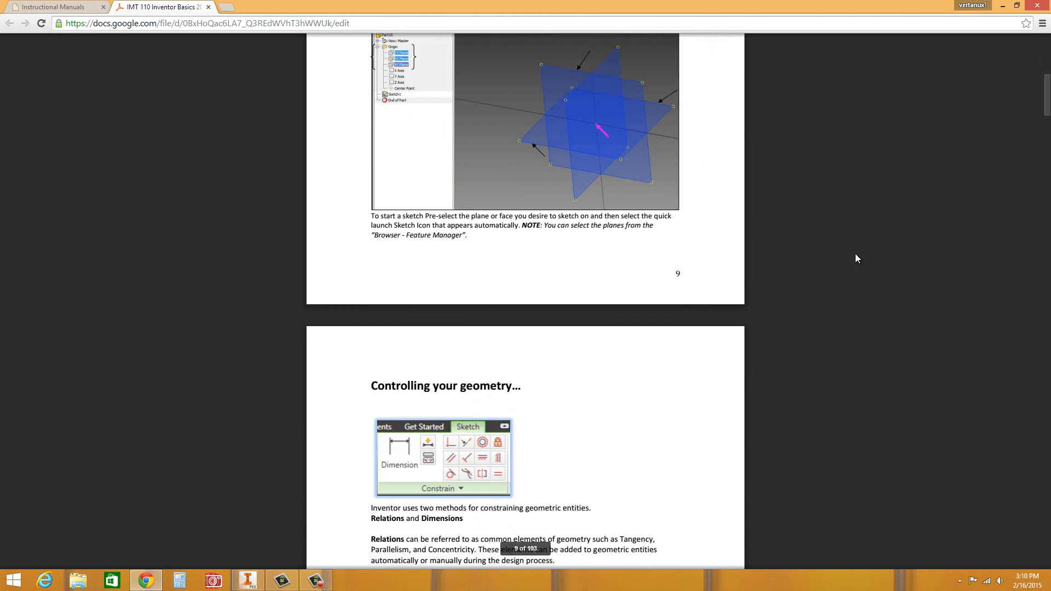
scroll(881, 257, down, 20)
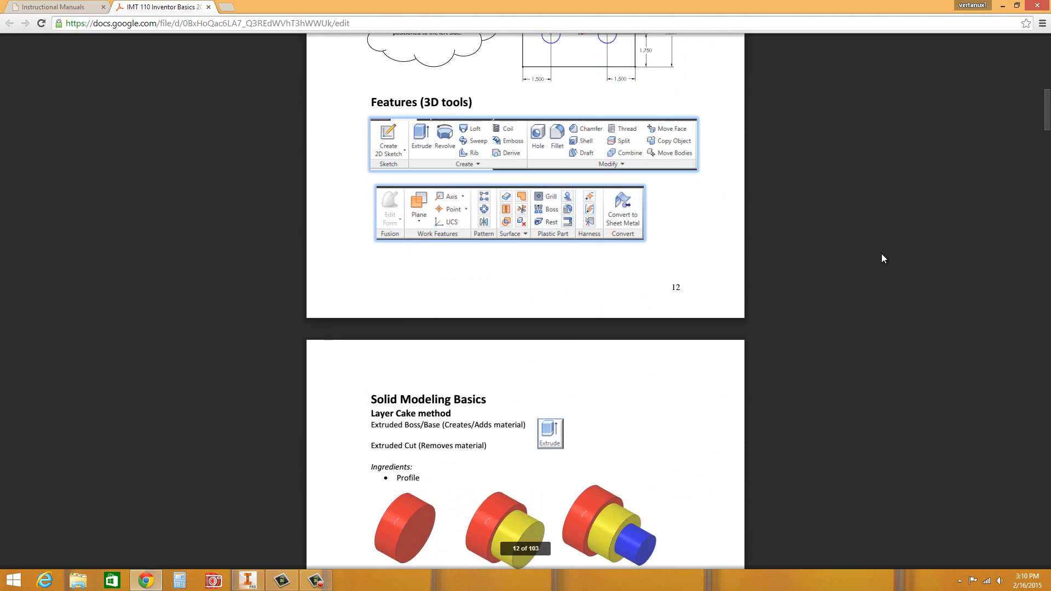
scroll(882, 256, down, 8)
scroll(882, 256, up, 4)
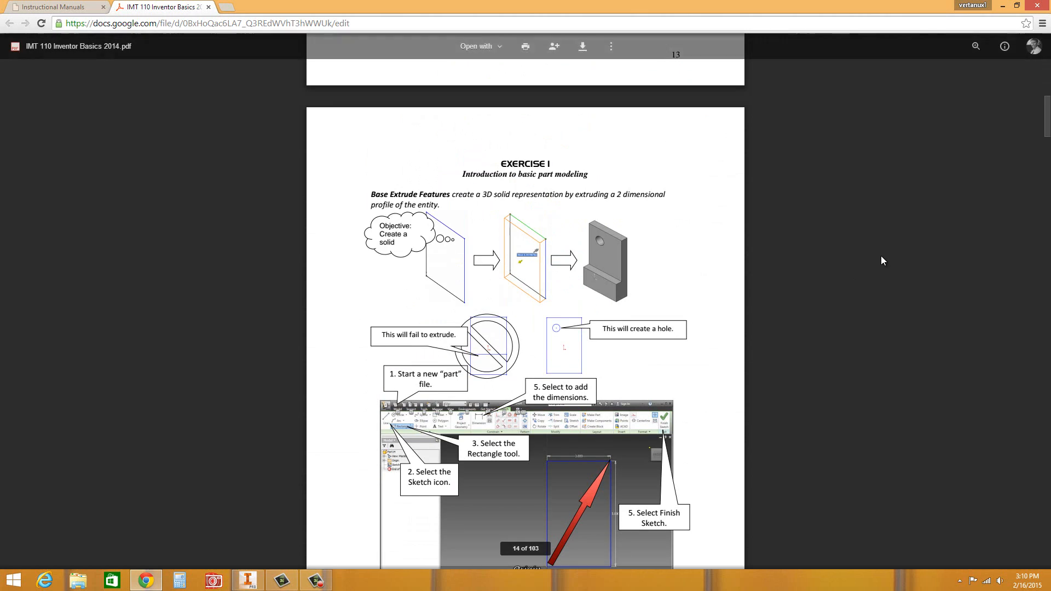
scroll(881, 256, down, 1)
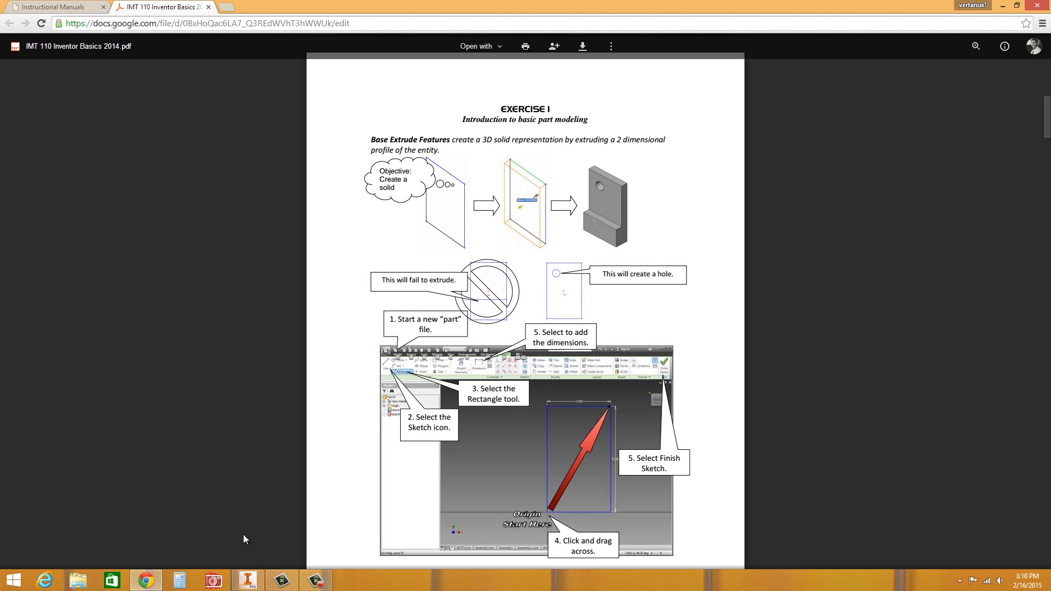
Switch to Autodesk Inventor, dismiss the welcome overlay, and create a new part from the Standard.ipt template.
click(248, 580)
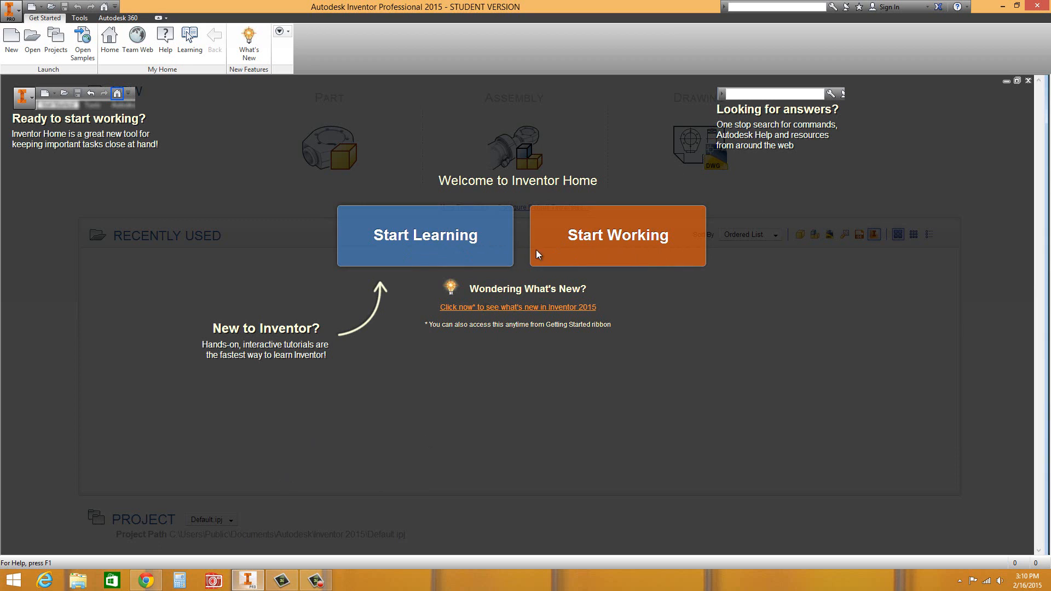
click(626, 245)
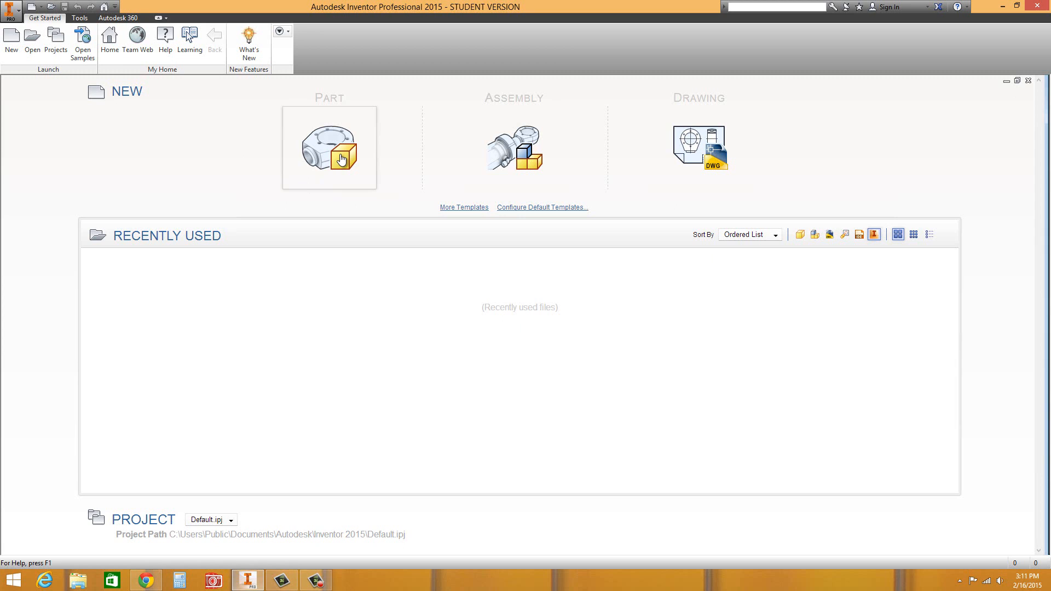
mouse_move(342, 160)
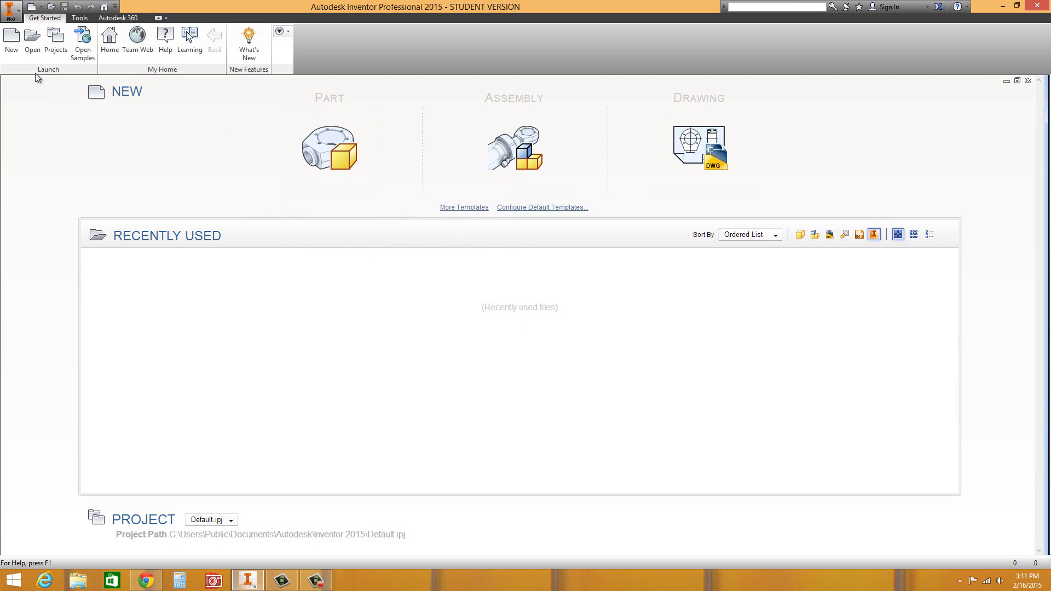
click(11, 44)
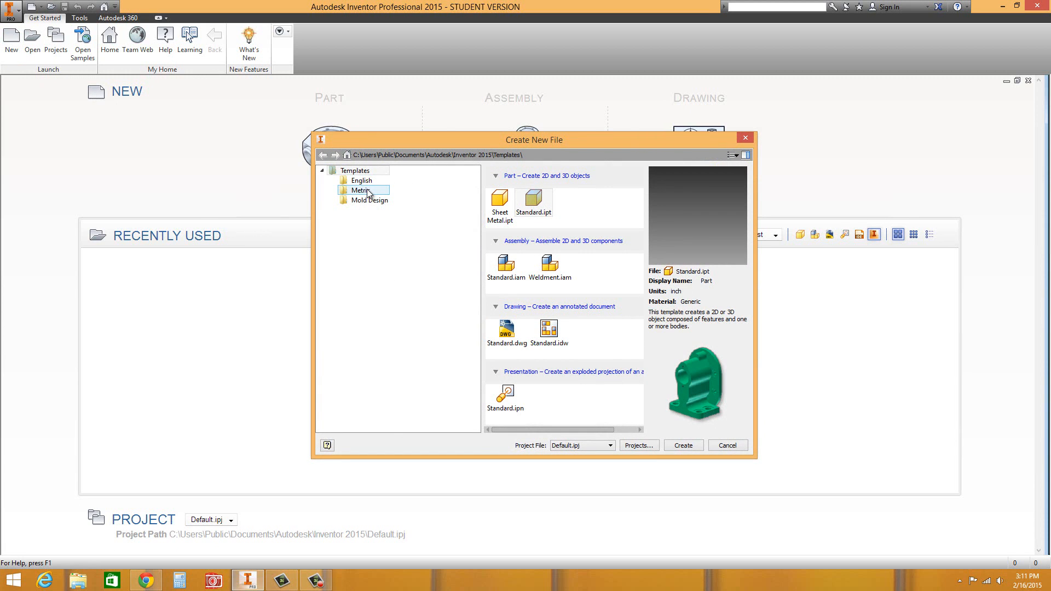
click(534, 204)
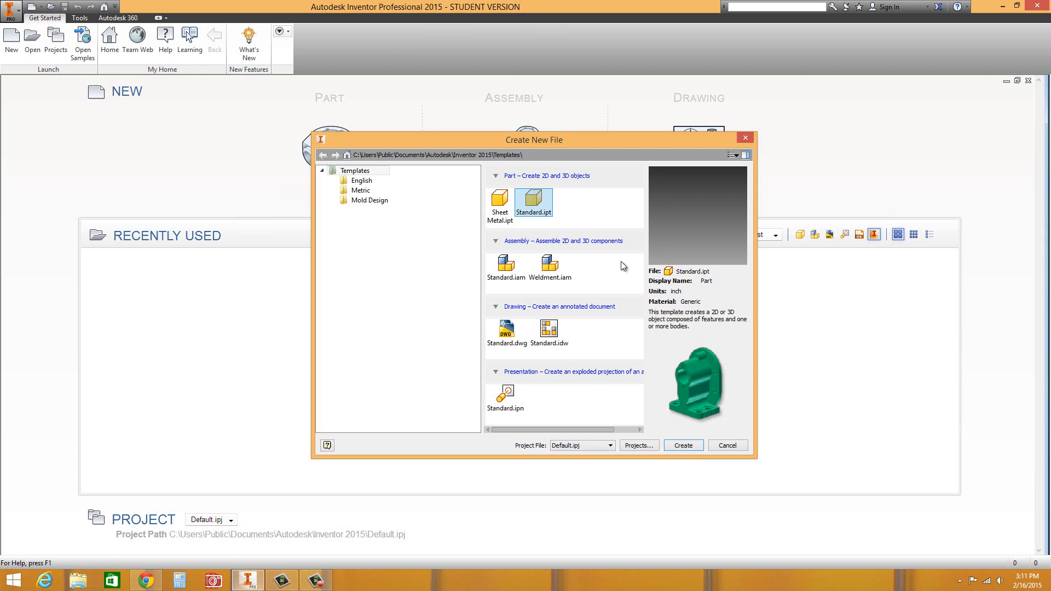
click(683, 446)
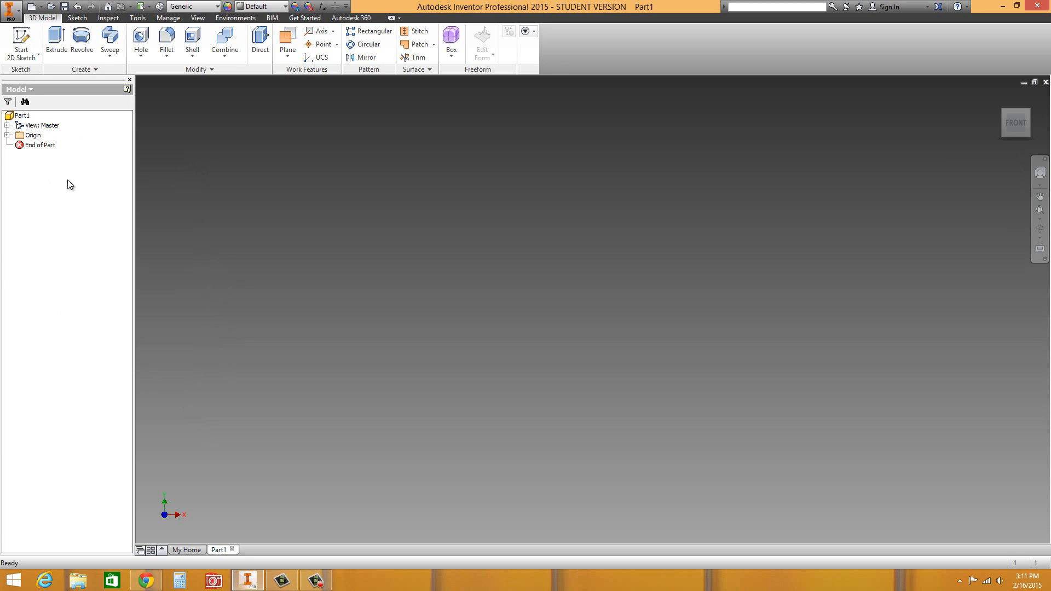
Expand the part's Origin folder to list its planes and axes, and close the model browser.
click(7, 135)
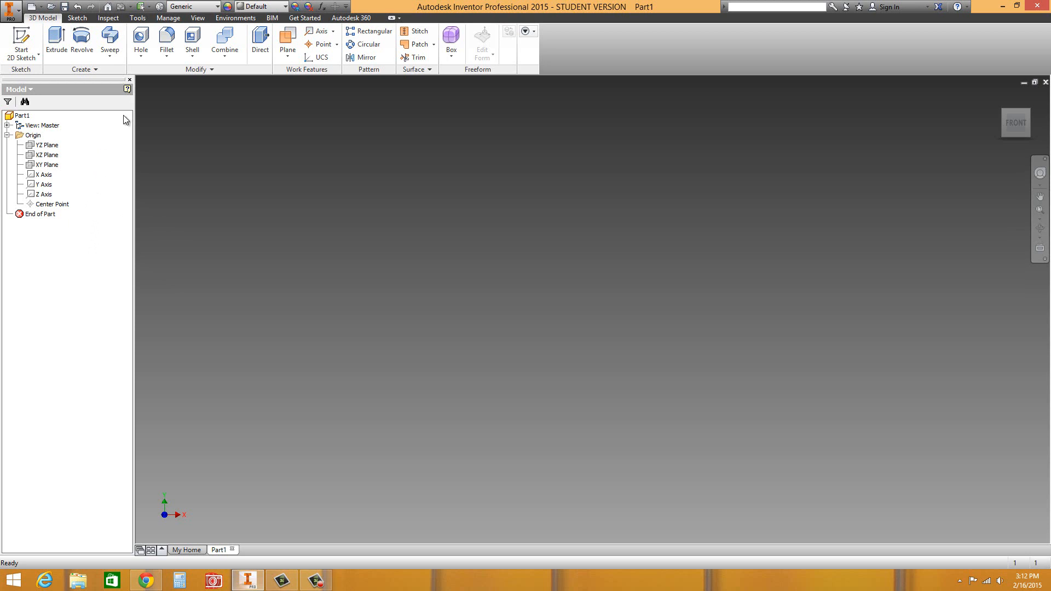
click(129, 81)
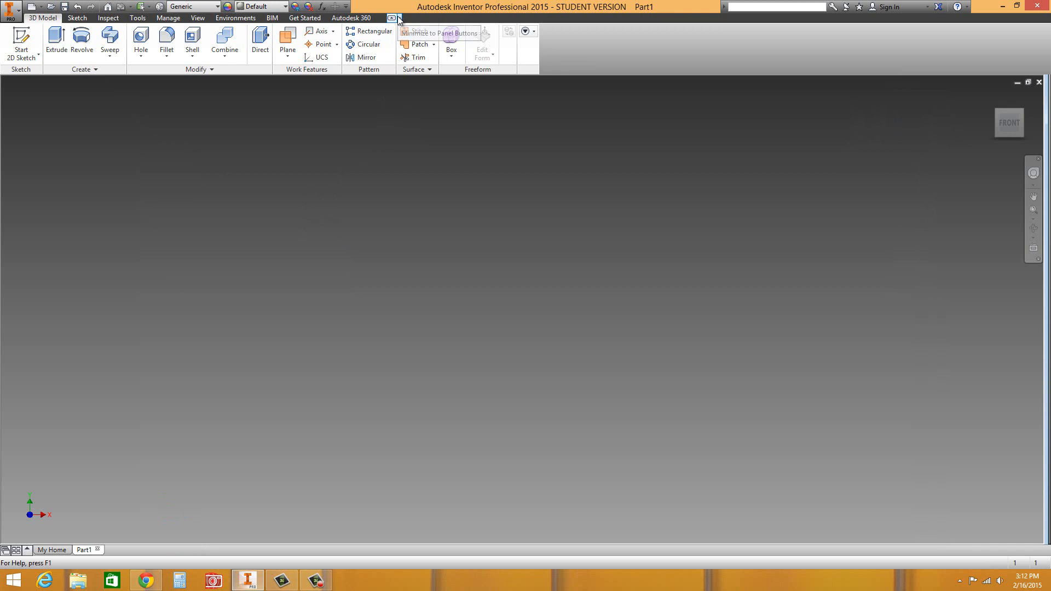
Turn the display of the model browser back on in the user interface visibility settings.
click(233, 19)
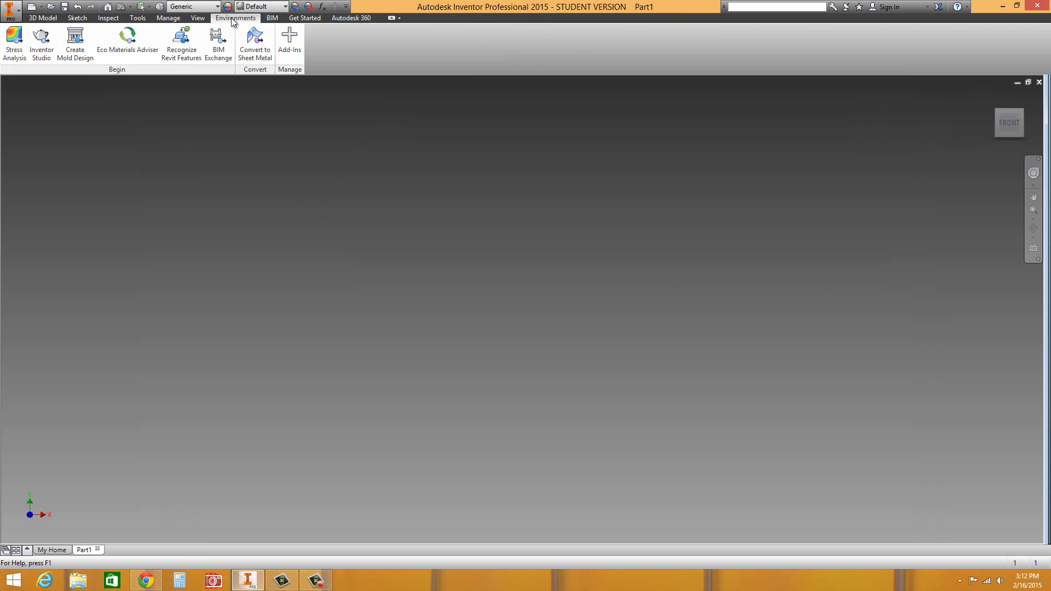
click(200, 18)
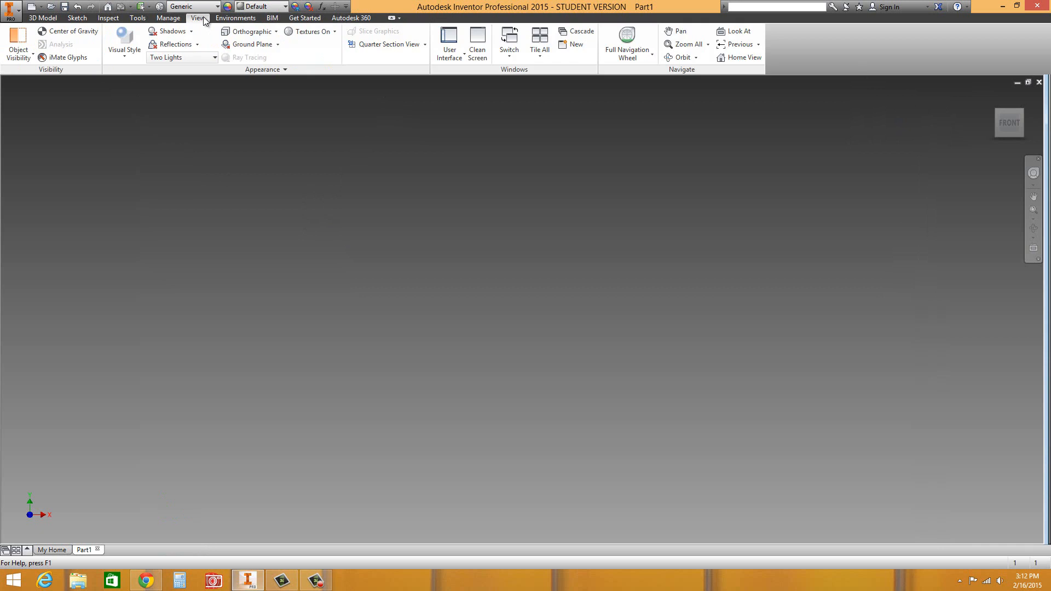
click(452, 57)
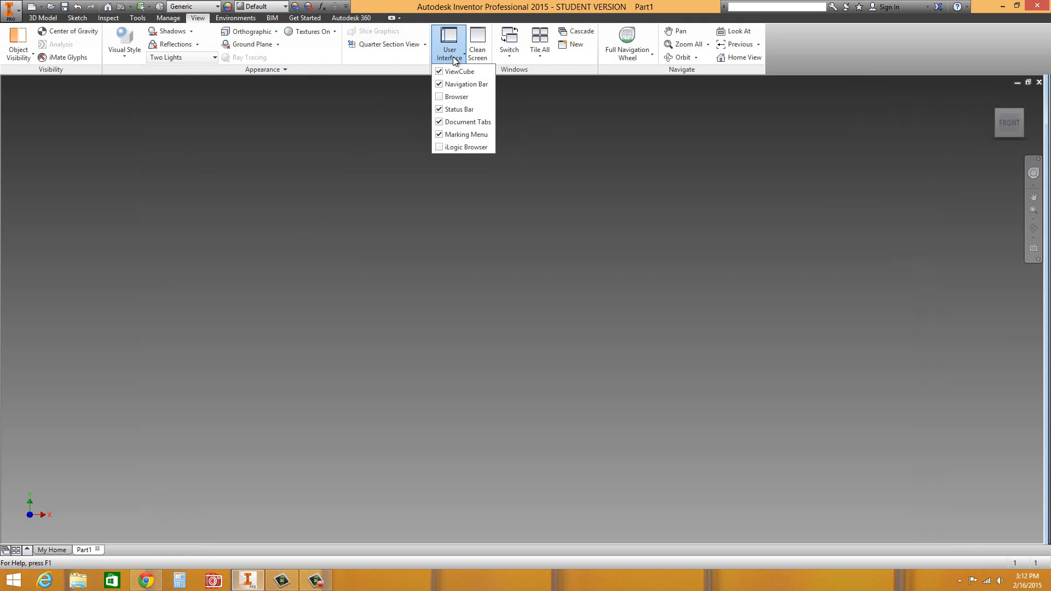
click(439, 97)
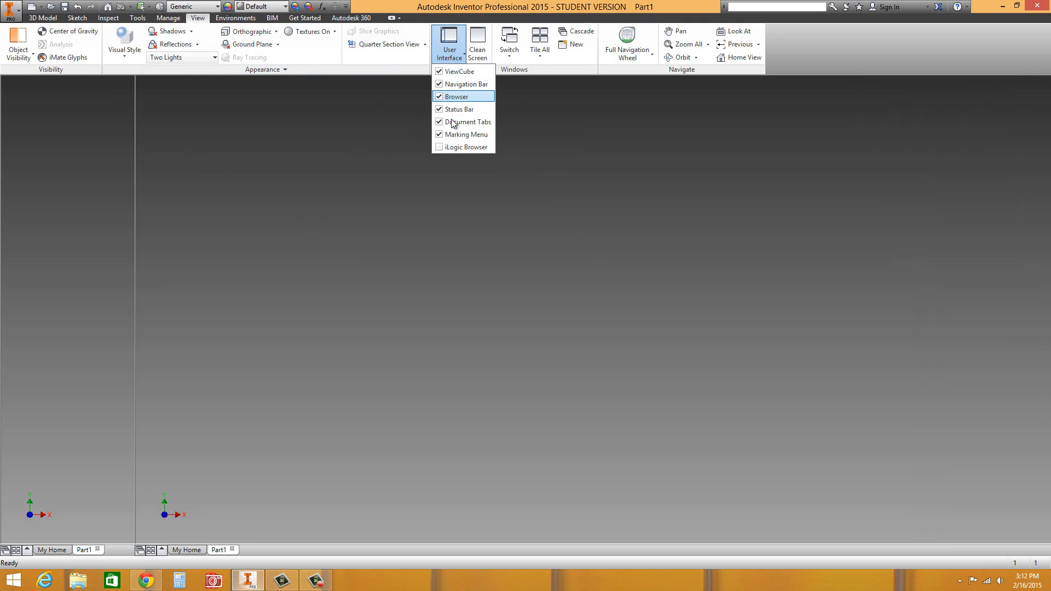
click(335, 232)
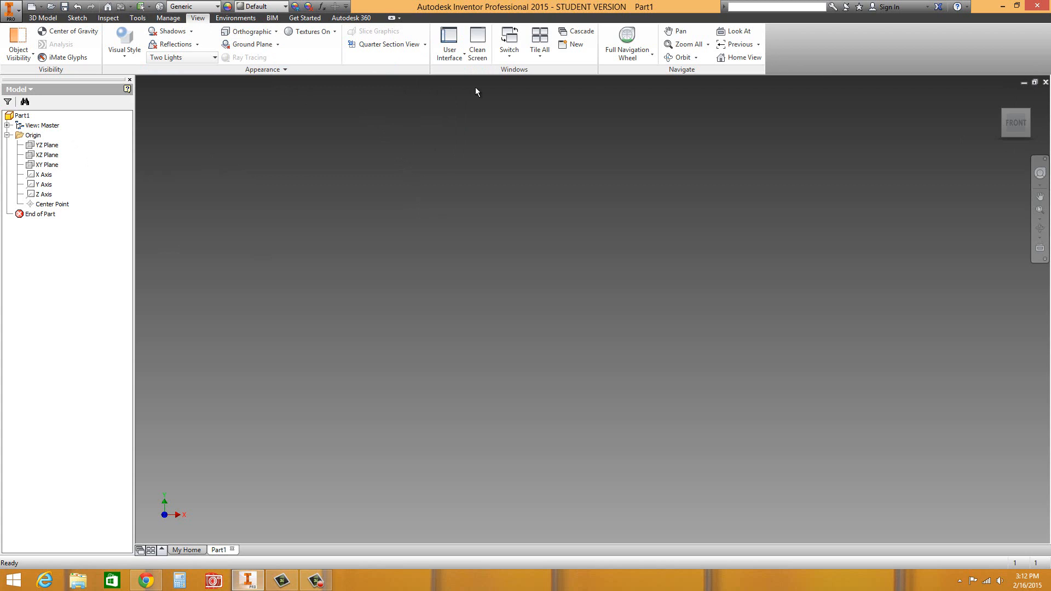
Cycle the ribbon through its minimized states and restore it to full display.
click(398, 18)
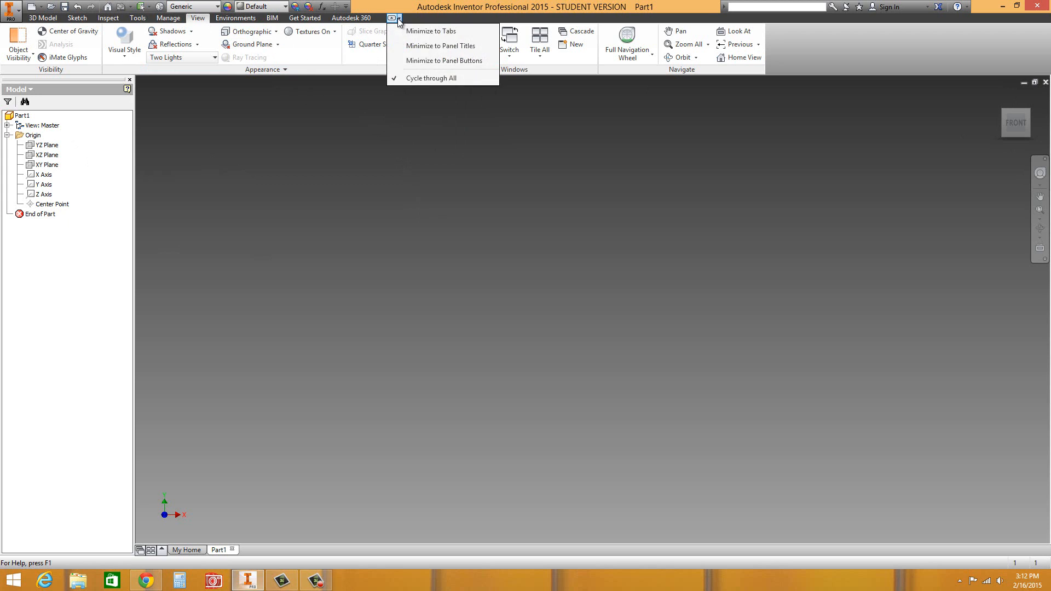
click(393, 19)
click(394, 17)
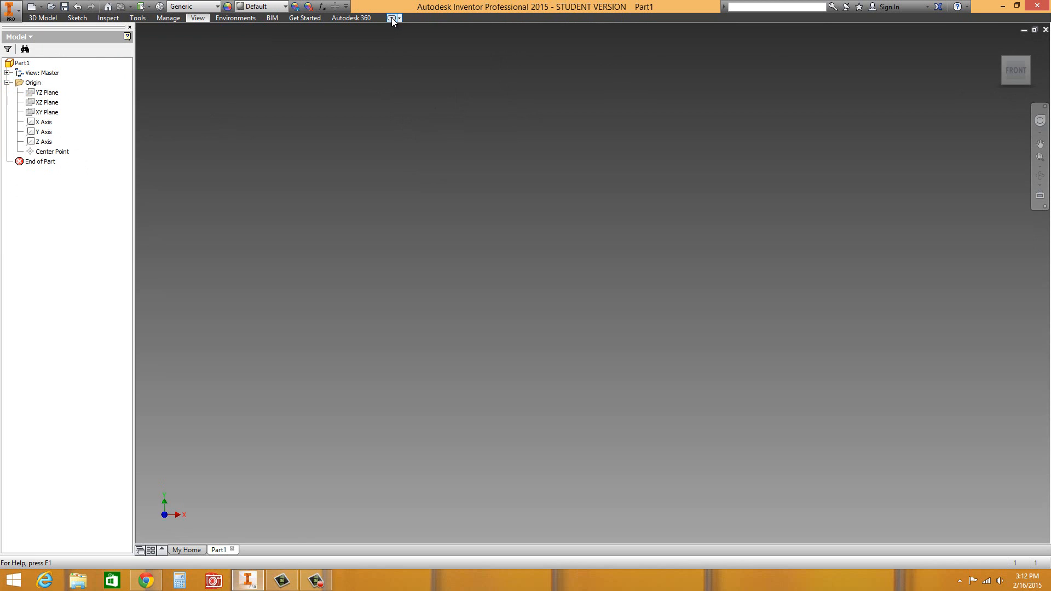
click(392, 17)
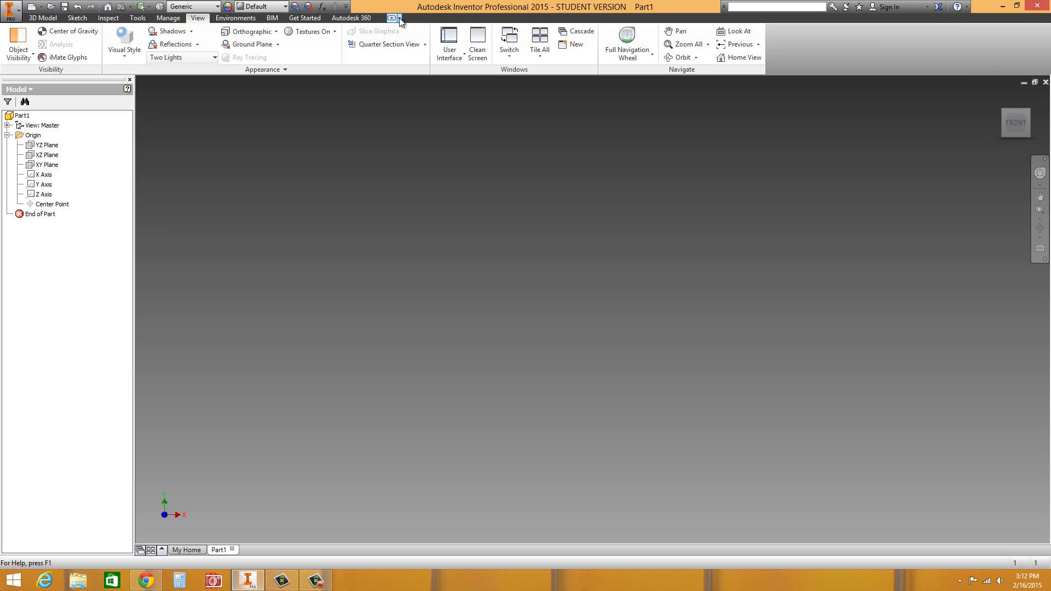
click(399, 18)
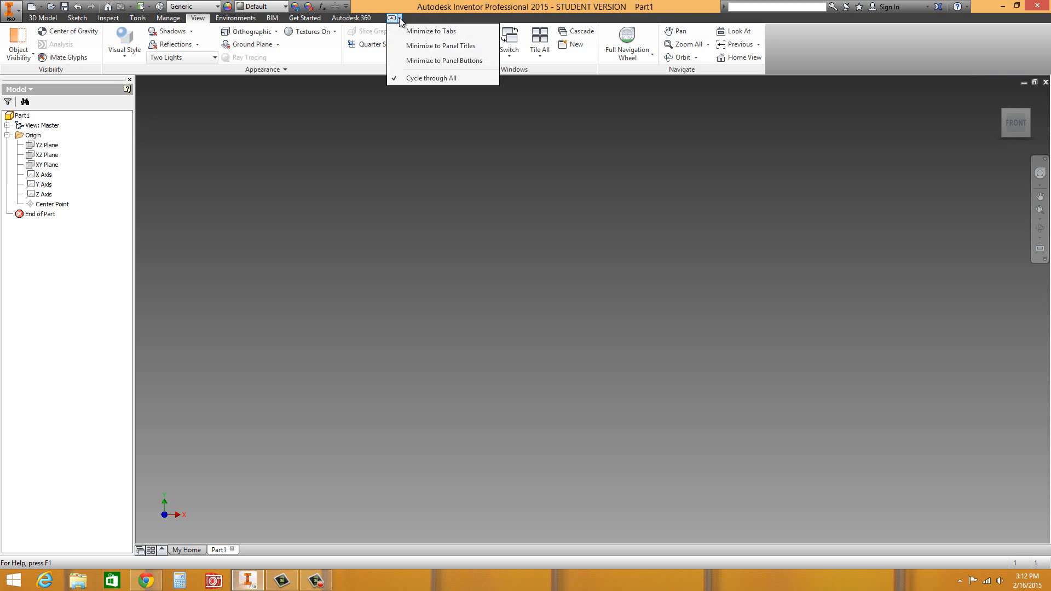
click(400, 19)
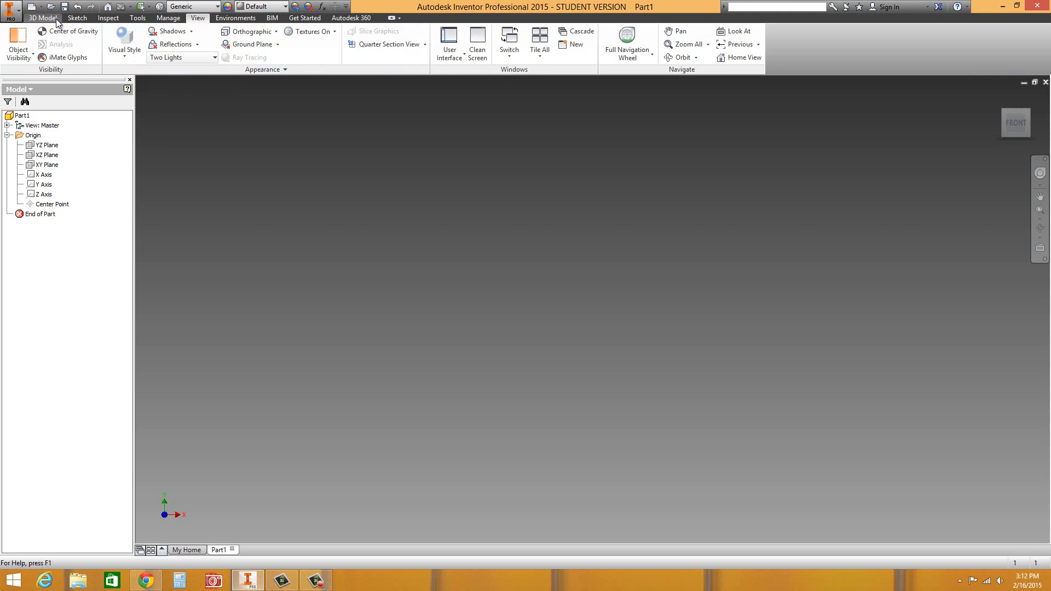
Look over the sketch tools and the file commands, and open the color settings in the Application Options.
click(78, 17)
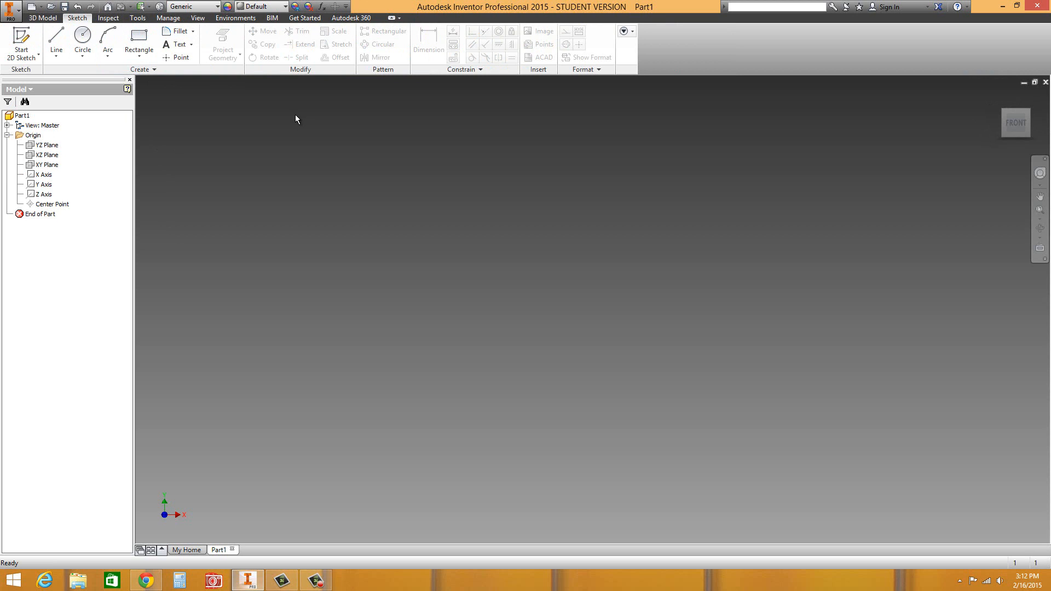
click(17, 14)
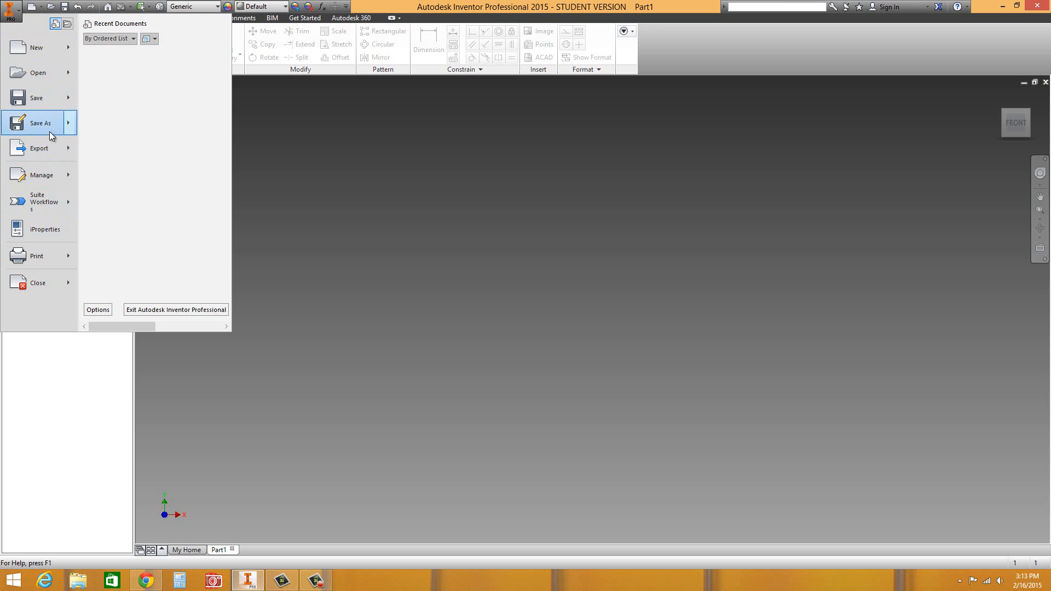
mouse_move(49, 256)
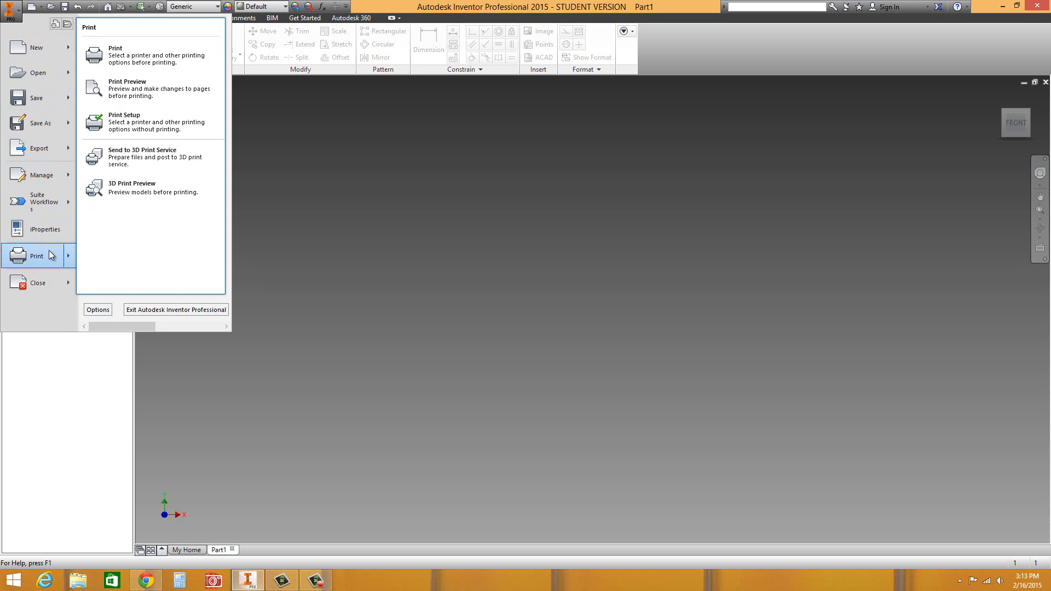
mouse_move(49, 77)
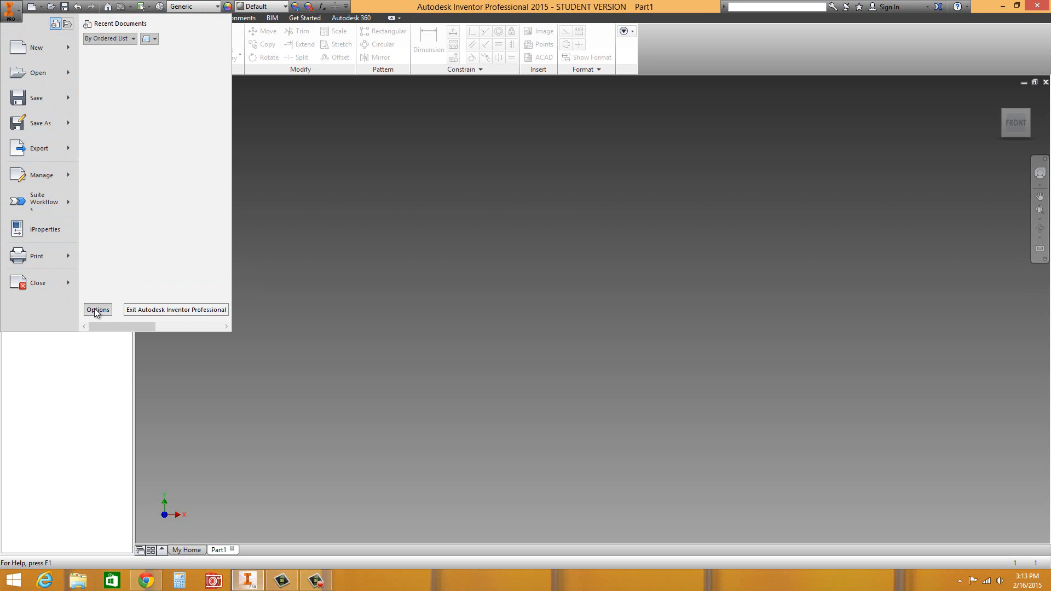
click(97, 311)
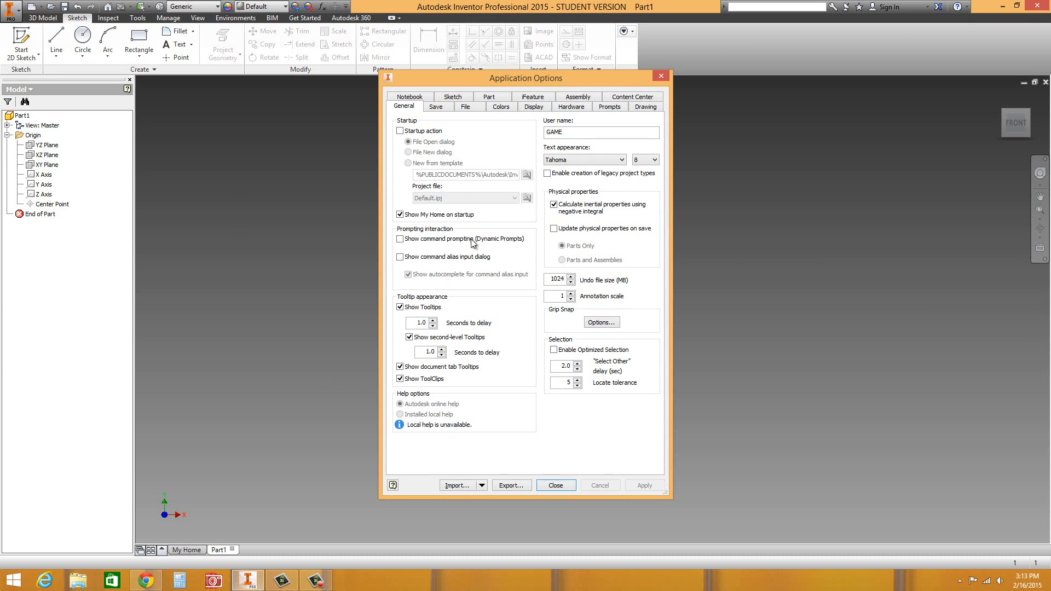
click(507, 109)
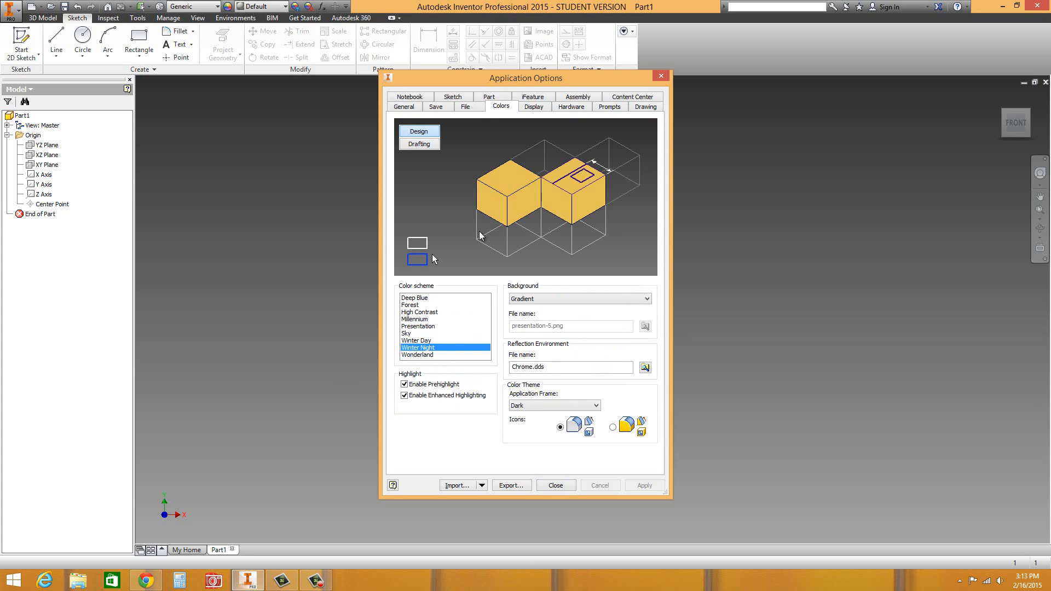
Try out the Winter Day, Sky, Presentation, Winter Night and Wonderland color schemes in the preview.
click(416, 340)
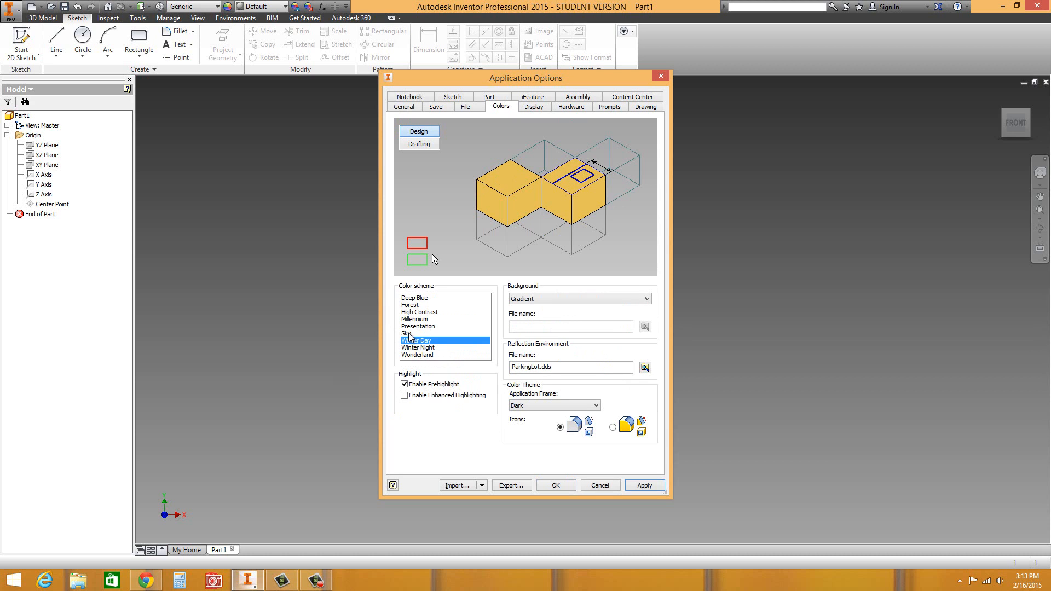
click(412, 334)
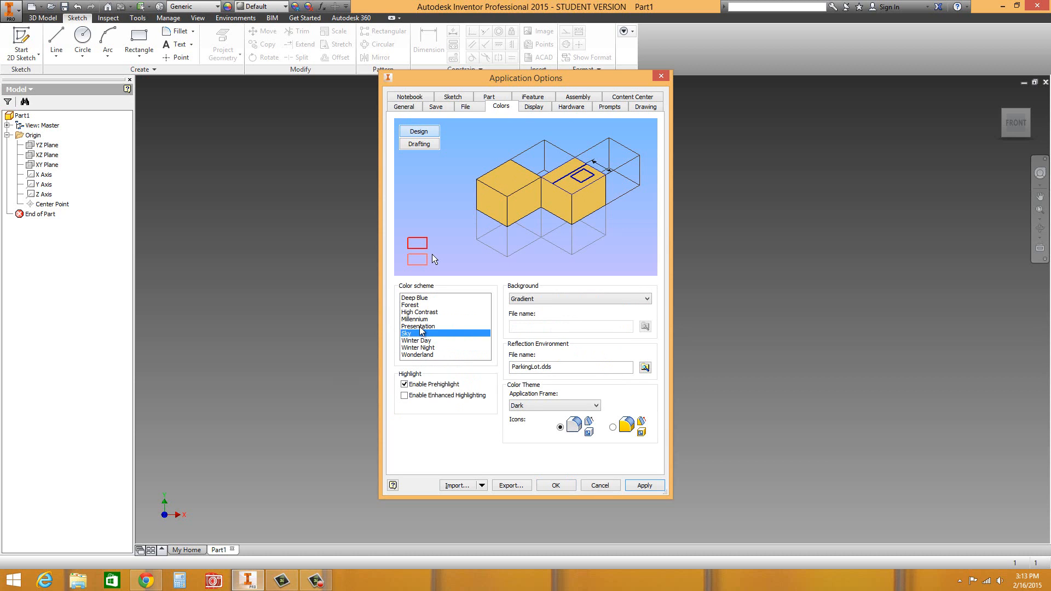
click(416, 328)
click(417, 348)
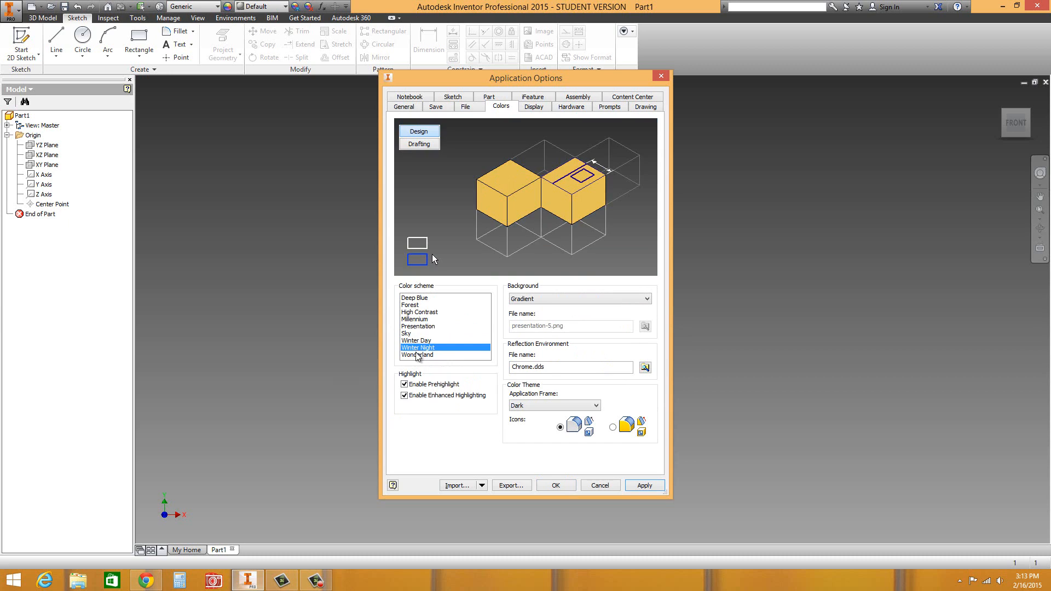
click(417, 355)
click(418, 341)
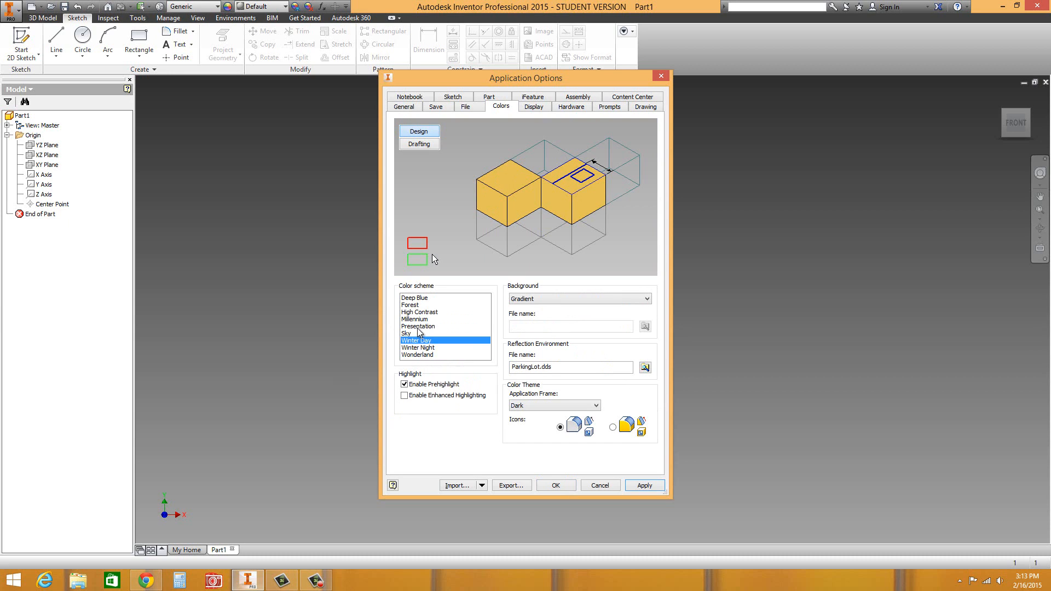
Set the background to 1 Color and choose the Presentation color scheme, comparing it with Wonderland and Sky.
click(552, 301)
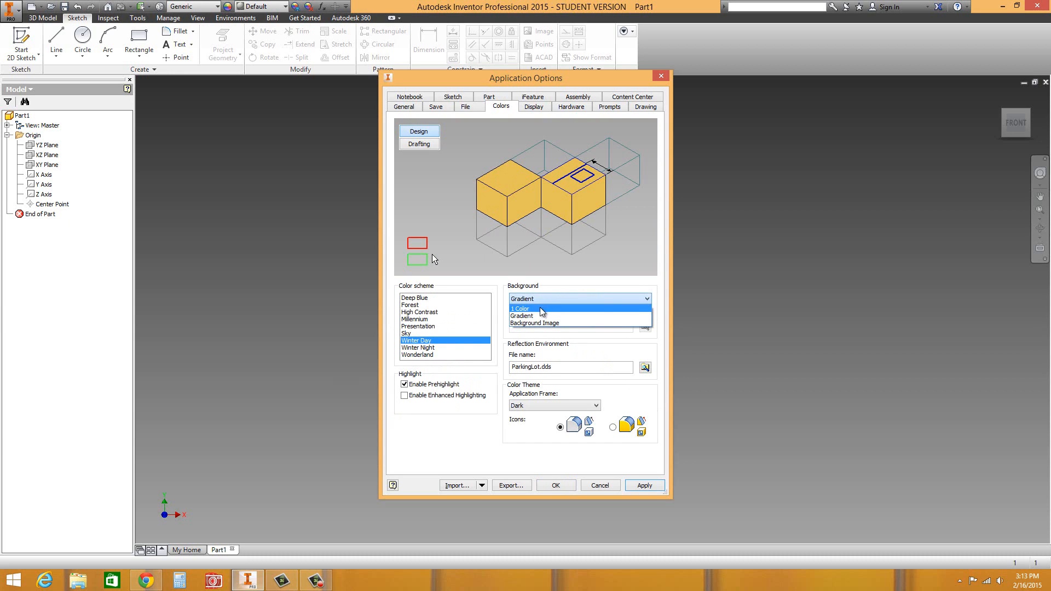
click(544, 314)
click(436, 348)
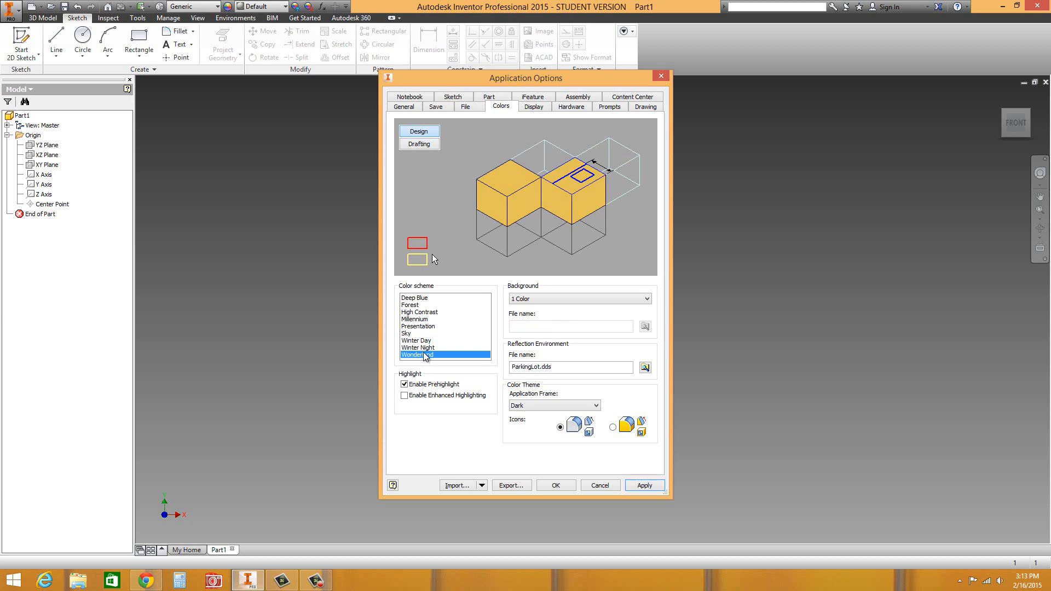
click(418, 334)
click(418, 327)
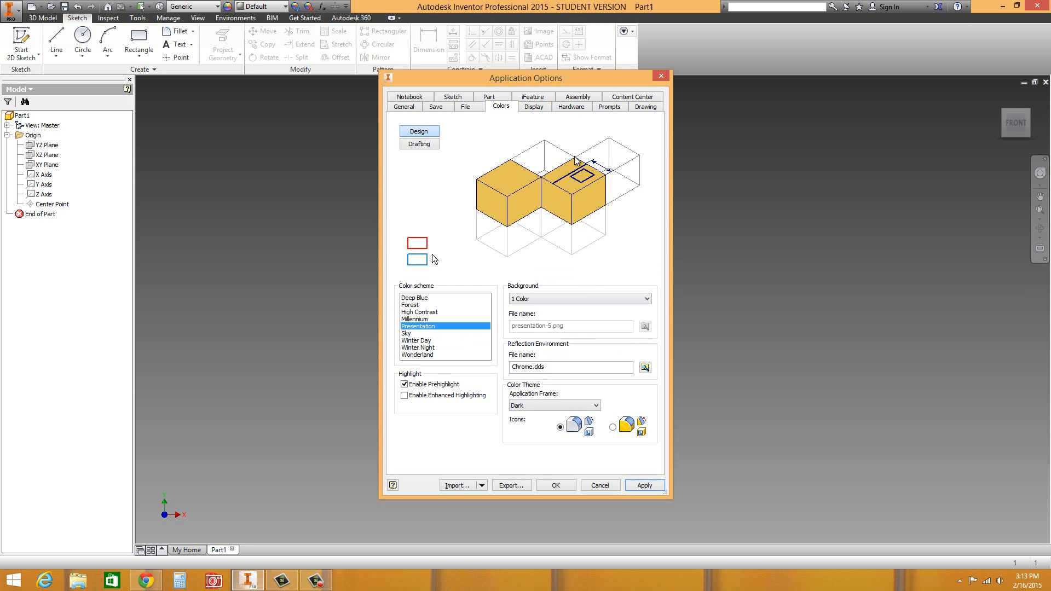
Make the display appearance follow the application settings and set the model edges to One Color.
click(539, 110)
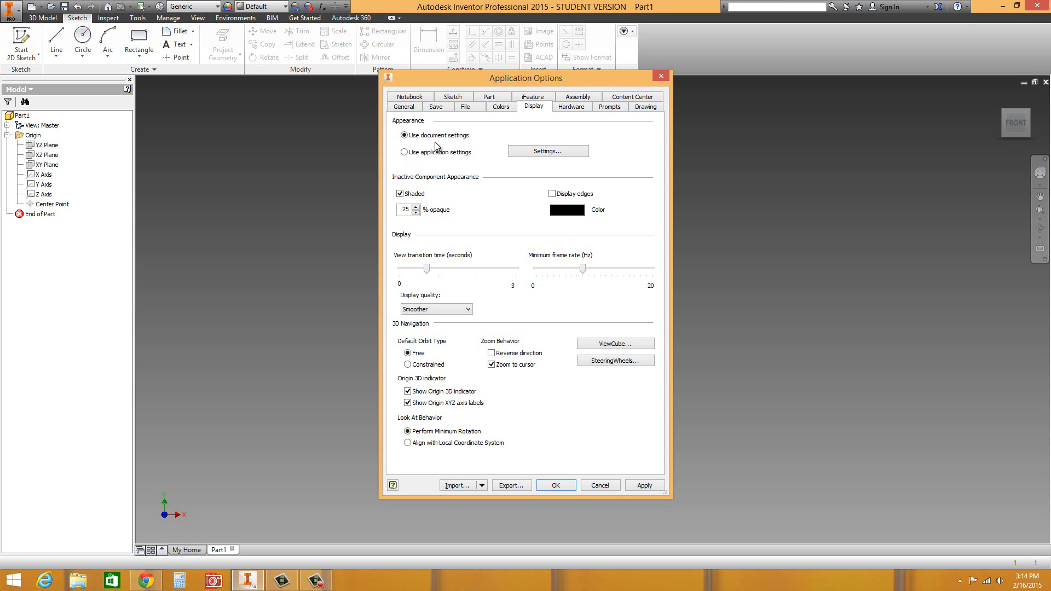
click(405, 153)
click(545, 156)
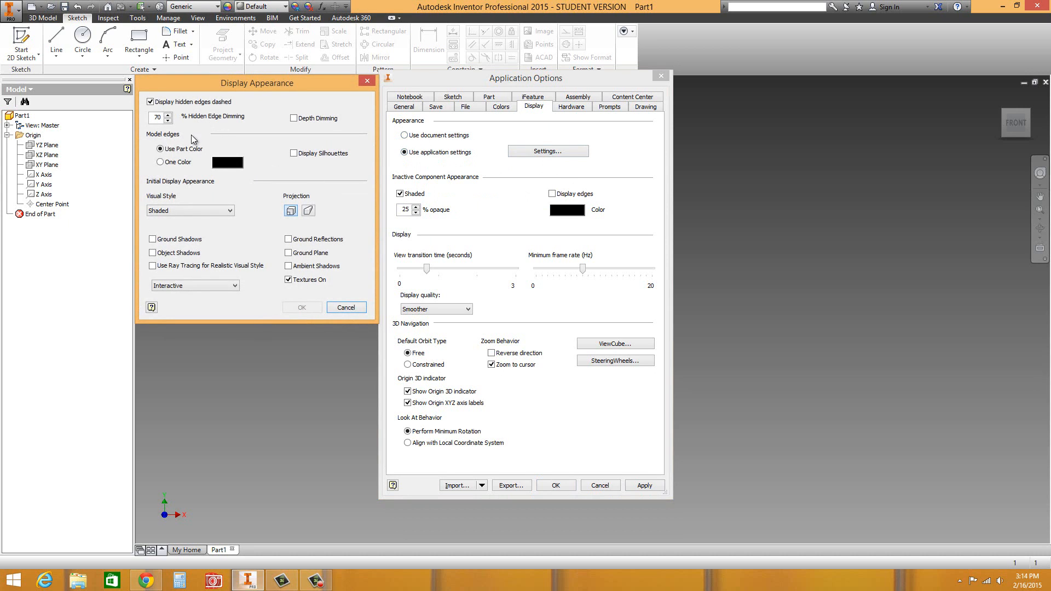
click(160, 163)
Set the initial visual style to Shaded with edges, with ground shadows and ground reflections on, and accept the display appearance.
click(230, 211)
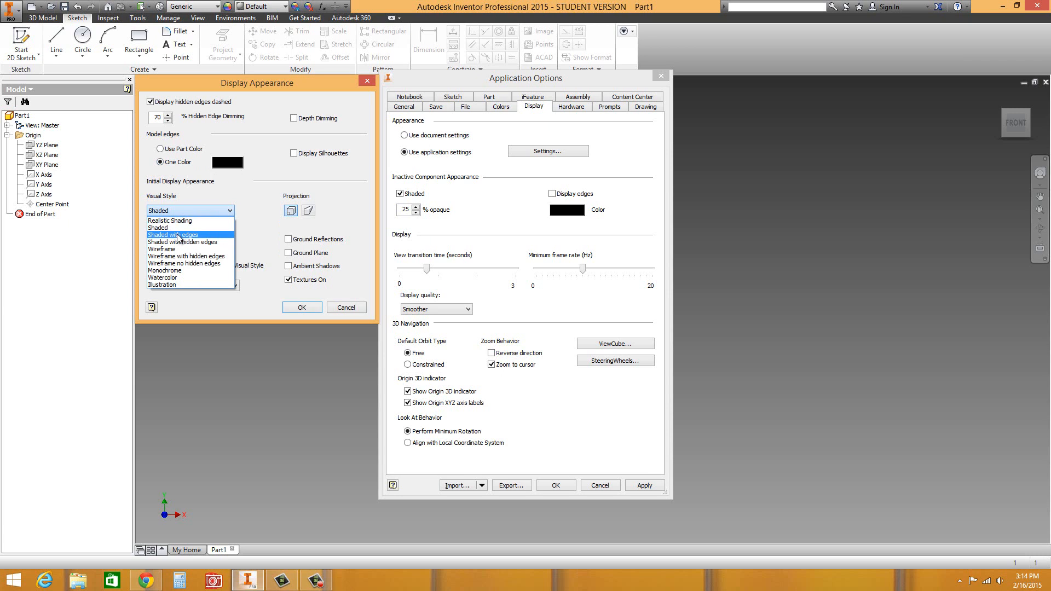
click(208, 235)
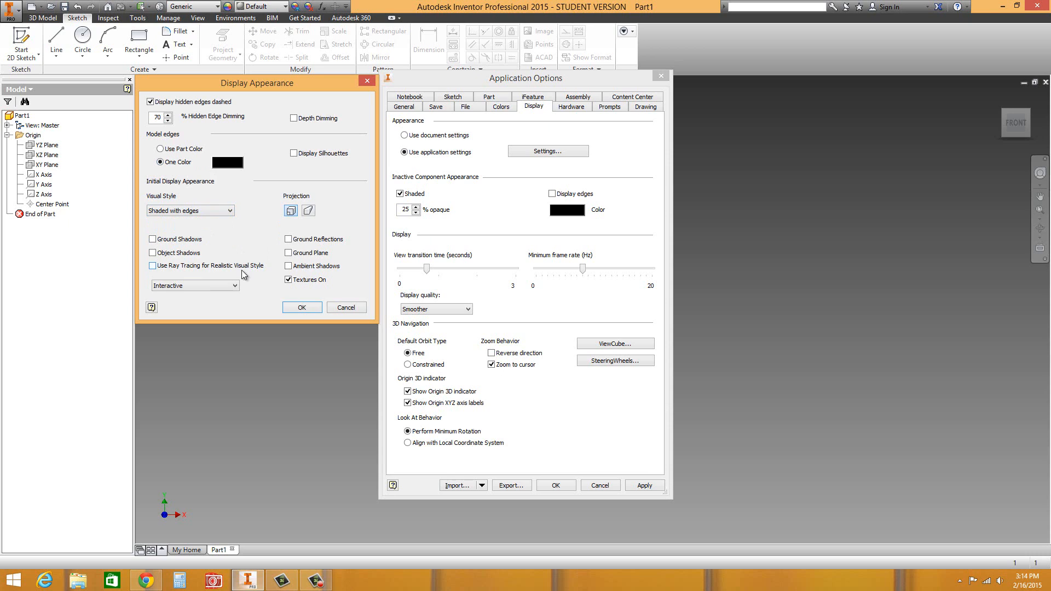
click(152, 240)
click(289, 240)
click(301, 307)
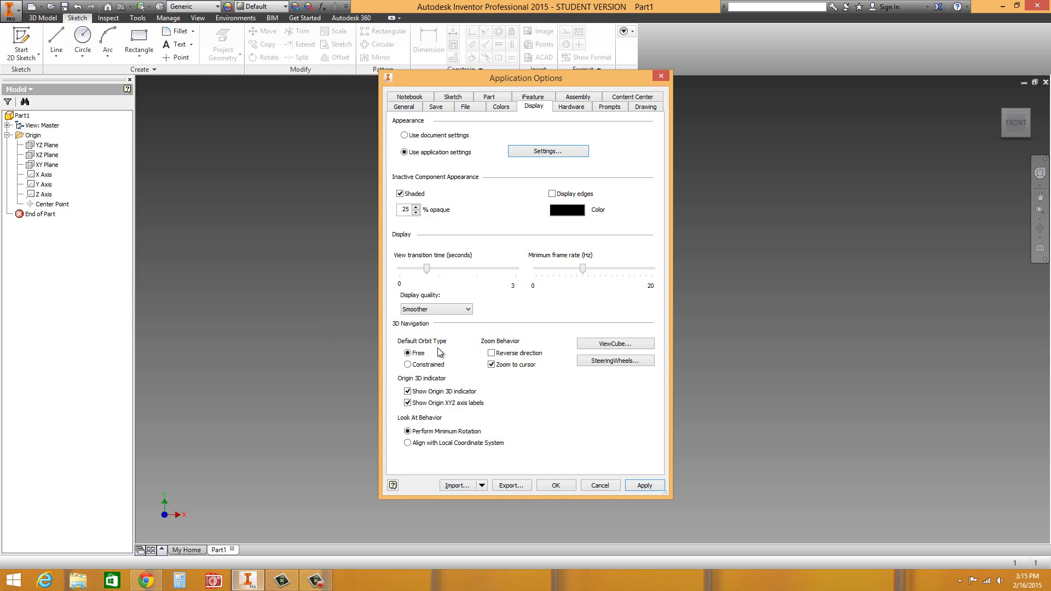
Choose Smoother display quality and the Quality graphics setting for the hardware, then apply the application options and close them.
click(468, 309)
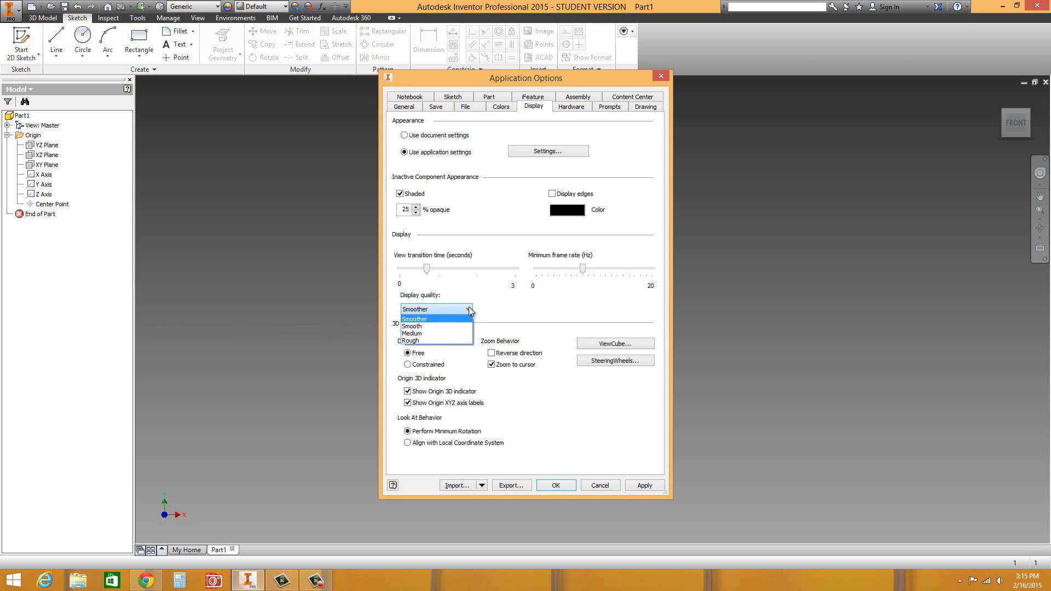
click(454, 319)
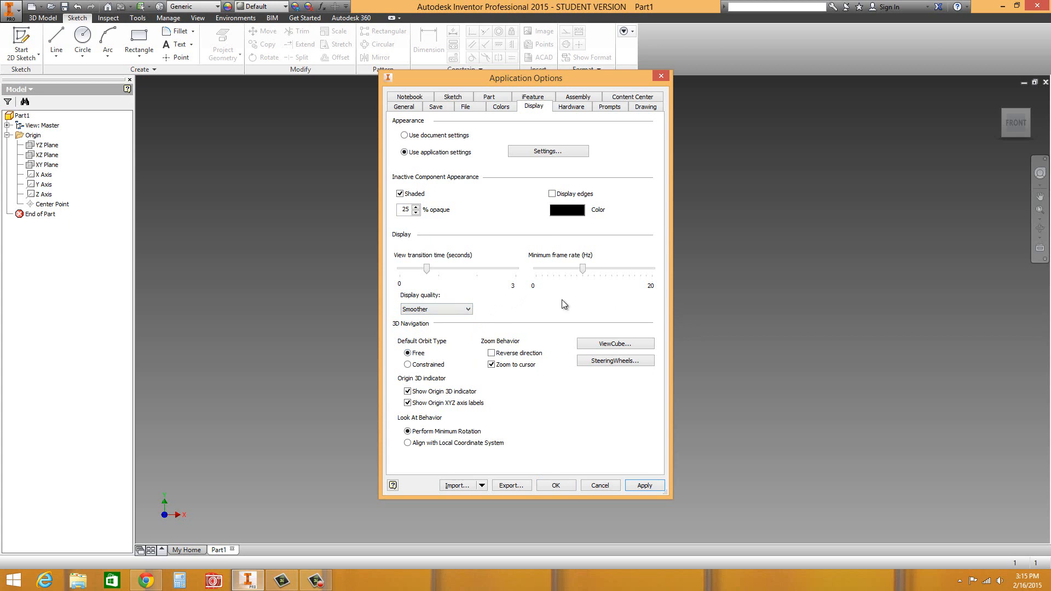
click(569, 109)
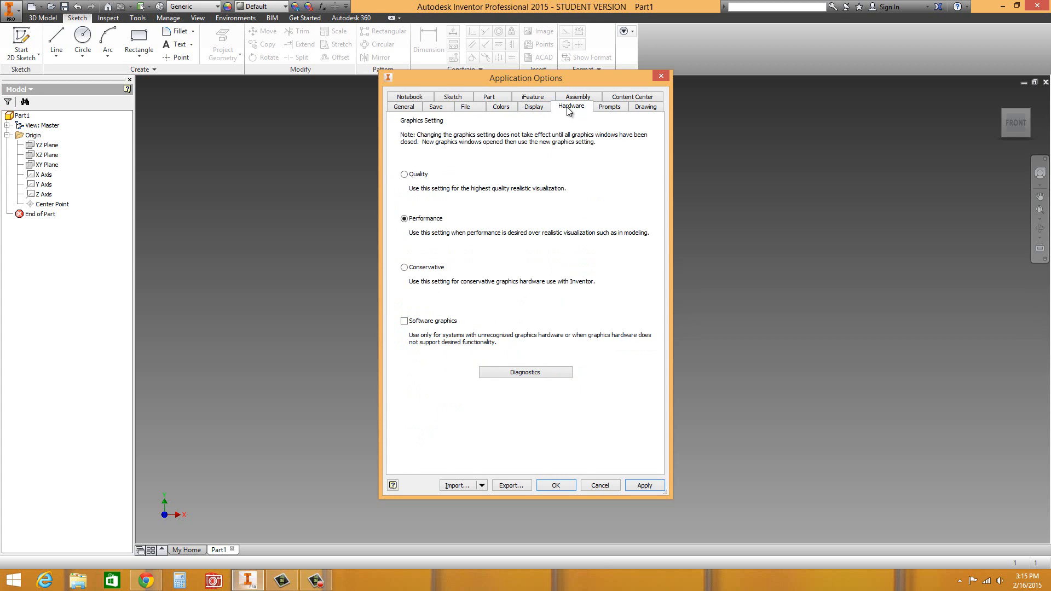
click(405, 174)
click(648, 486)
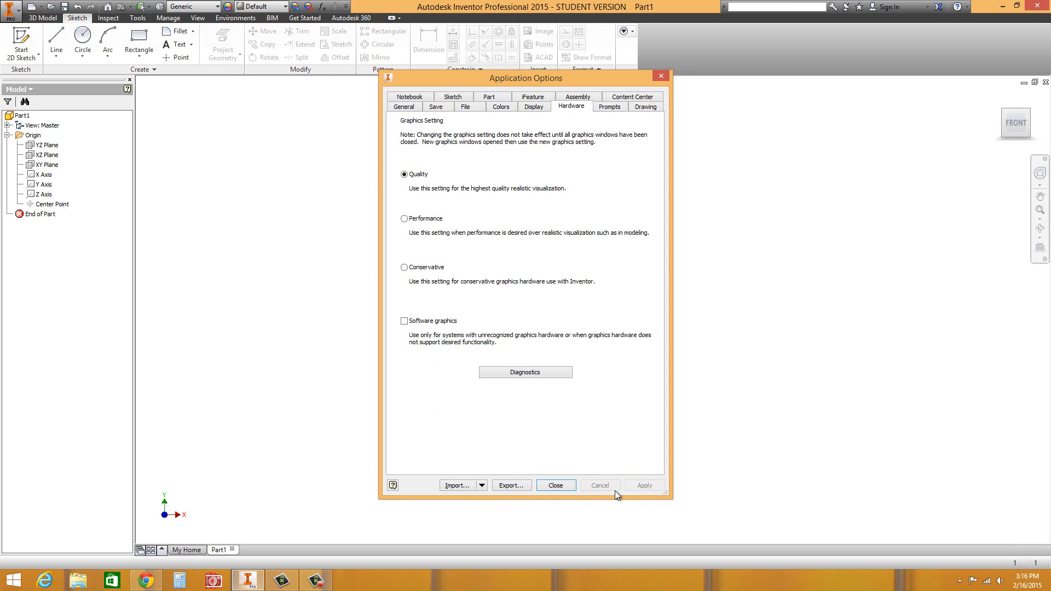
click(550, 484)
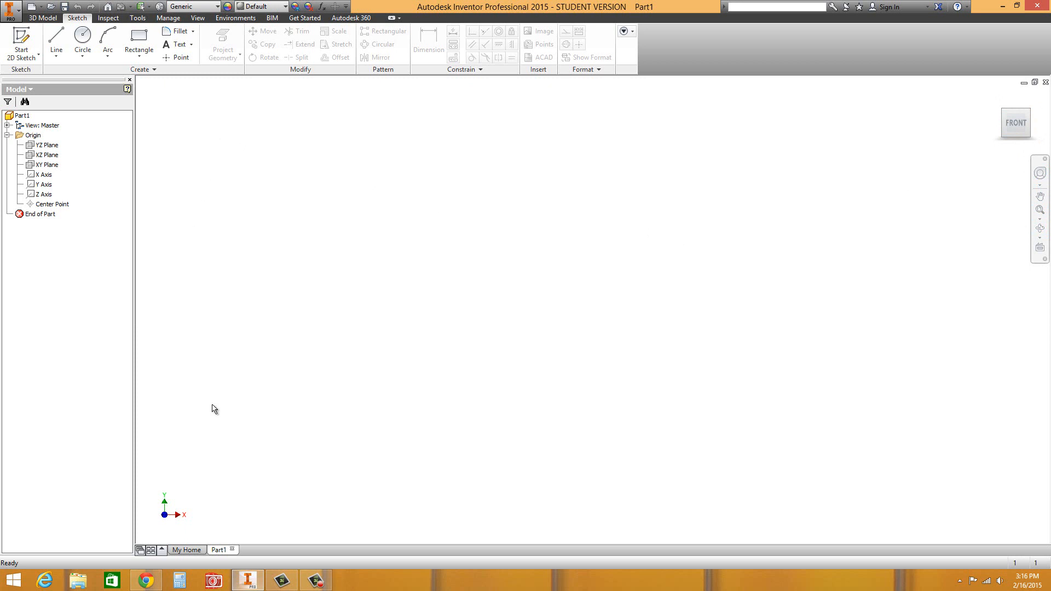
Switch to Chrome and look through the vertanux1 site's home, instructional manuals, part files and videos pages.
click(146, 584)
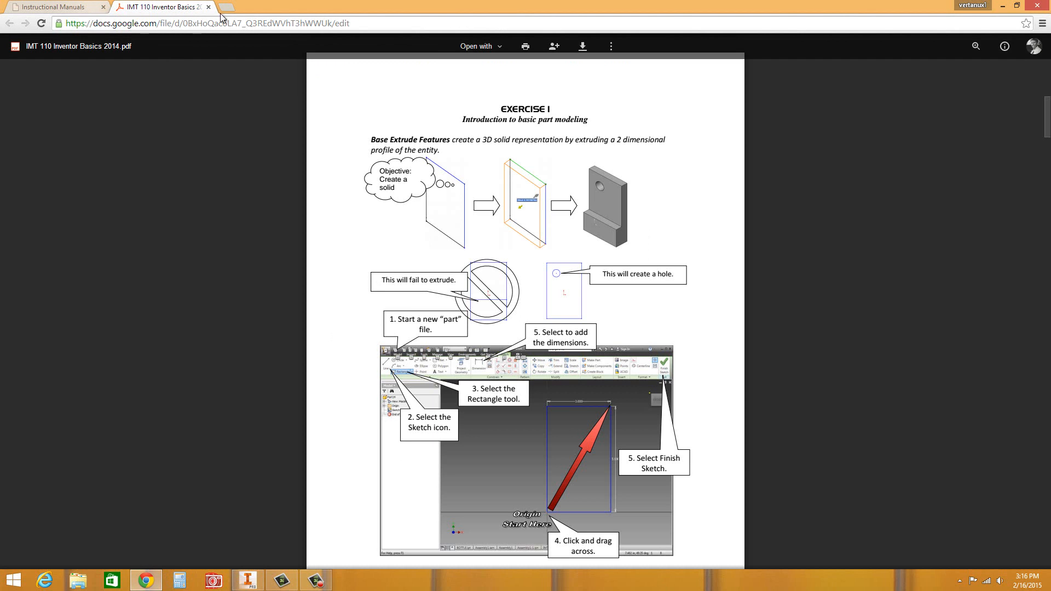
click(70, 7)
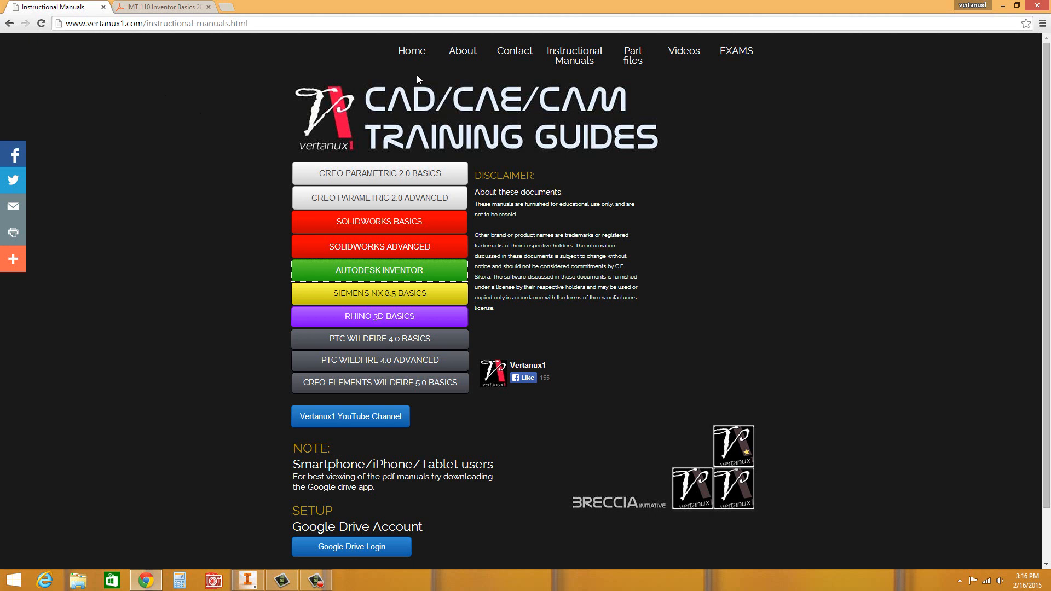
click(412, 48)
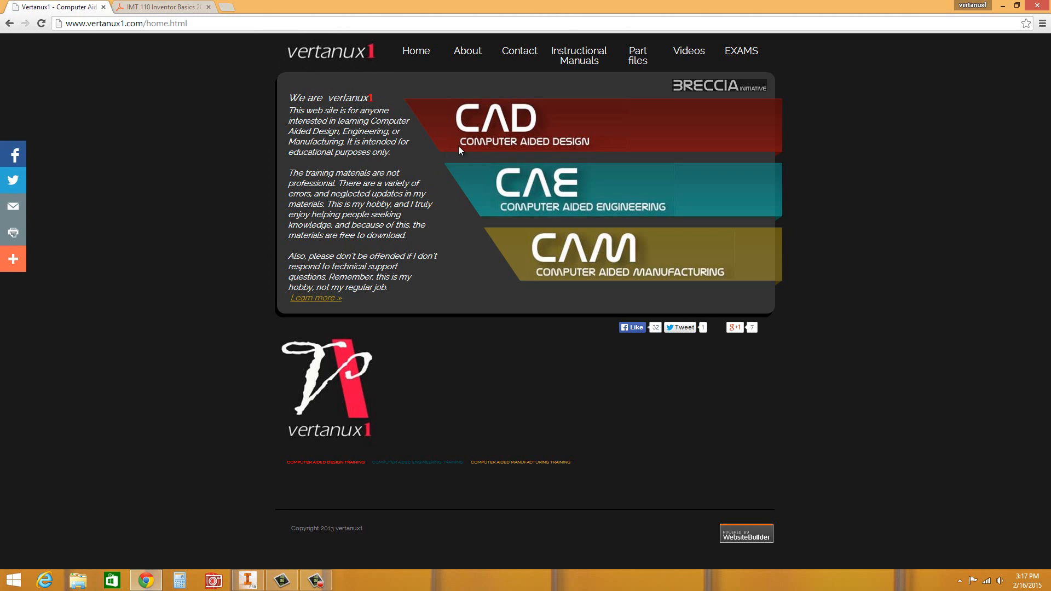
click(578, 62)
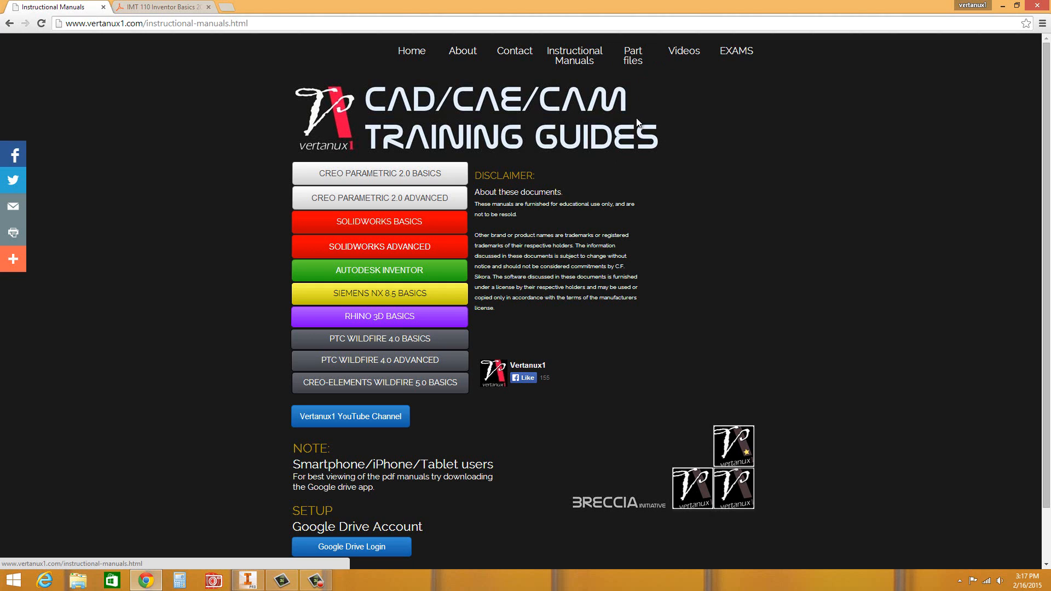
click(634, 62)
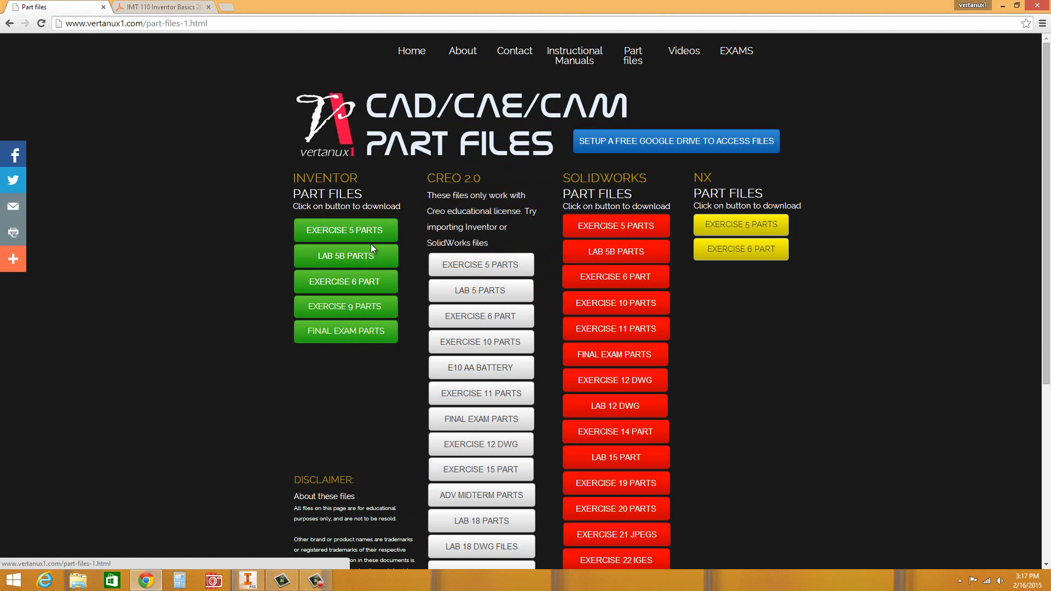
click(684, 55)
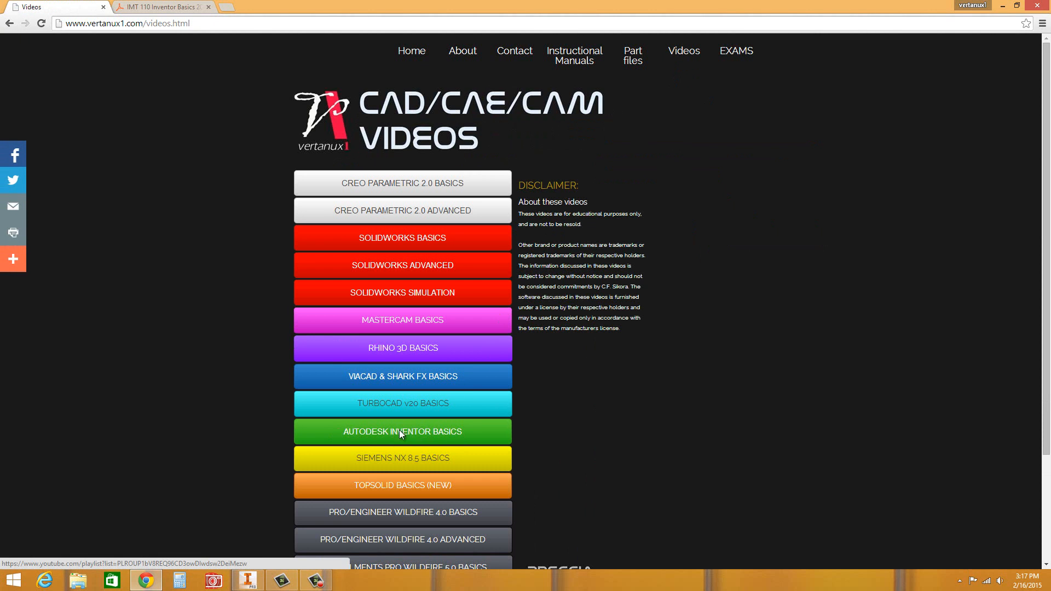
Open the Autodesk Inventor Basics video playlist and look through its list of exercise videos.
click(400, 429)
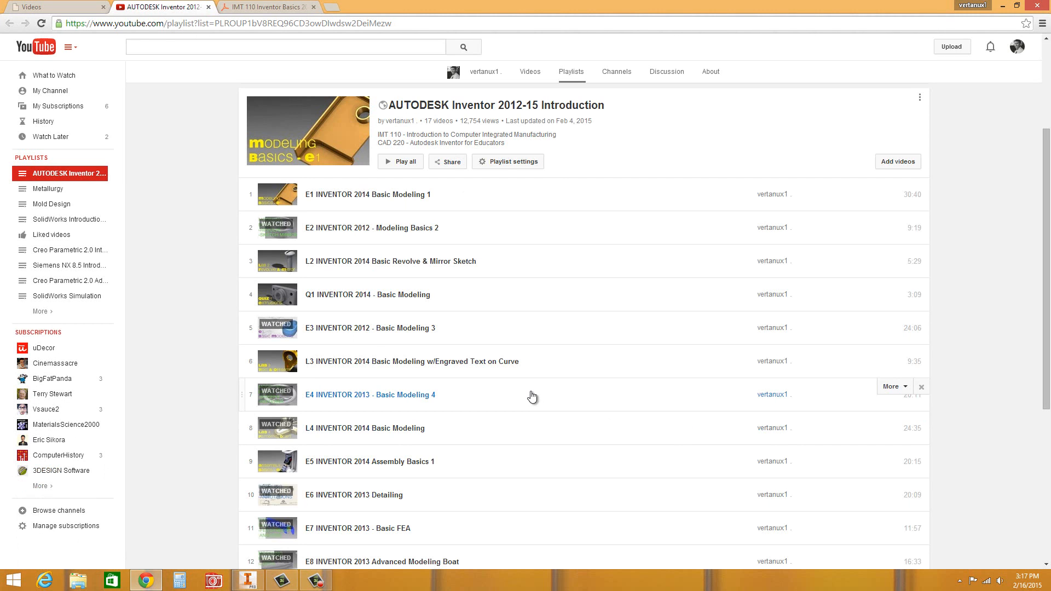
scroll(531, 397, down, 1)
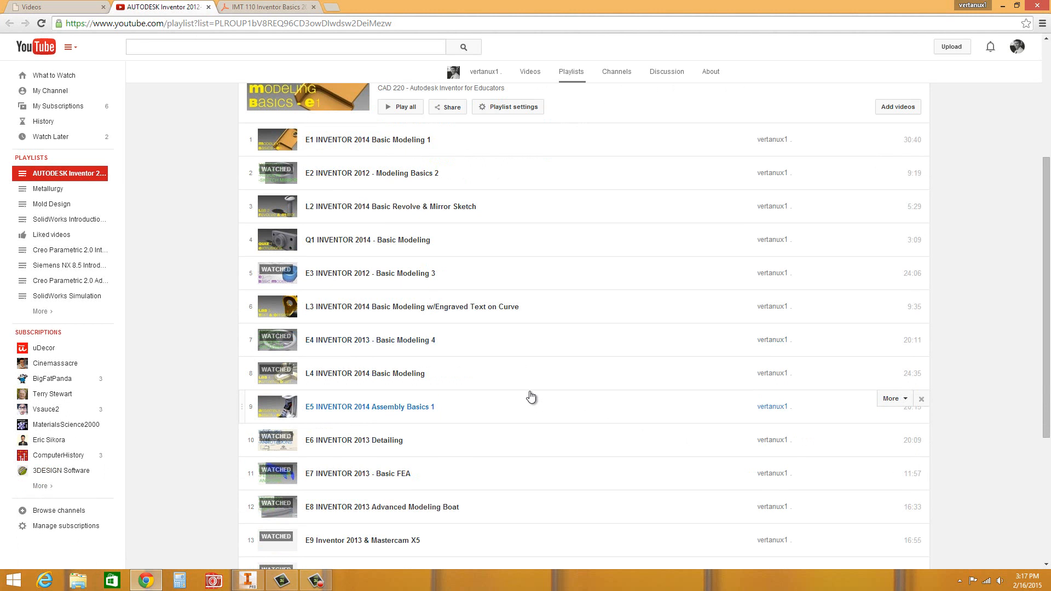
scroll(531, 396, down, 4)
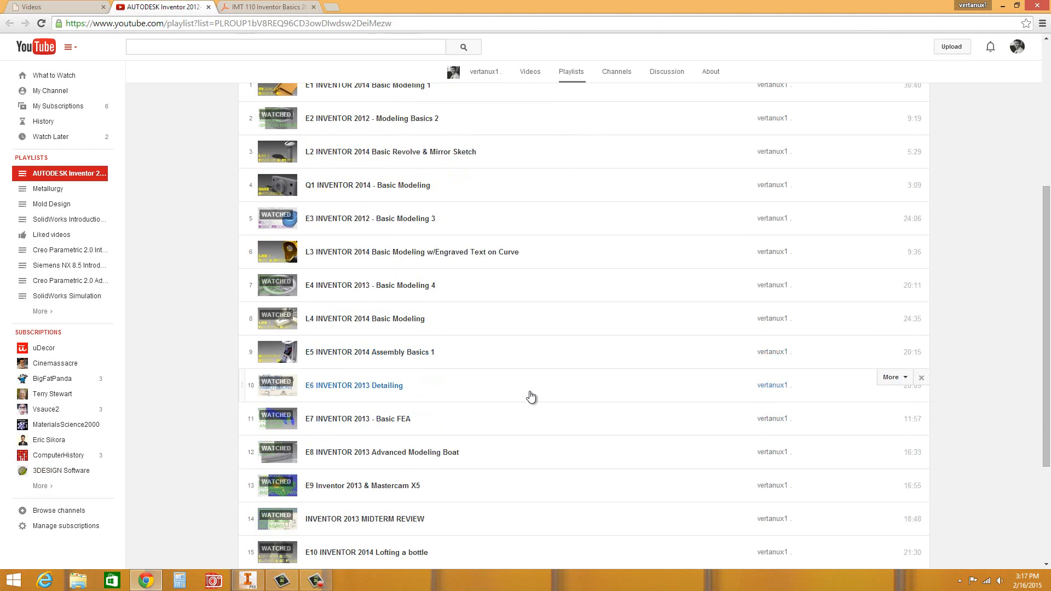
scroll(531, 397, up, 8)
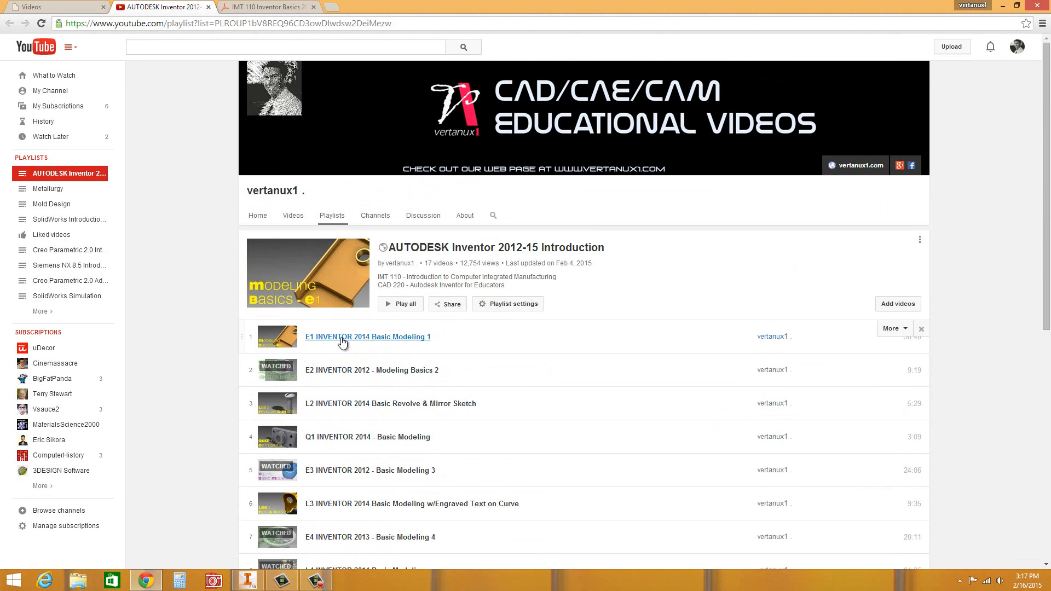
scroll(476, 429, down, 7)
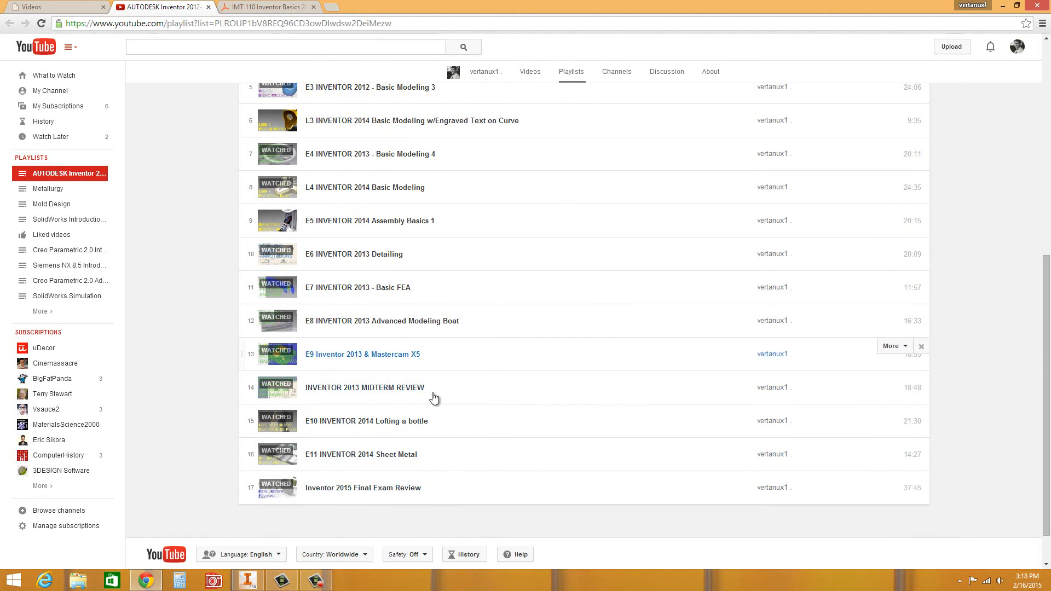
scroll(550, 502, up, 7)
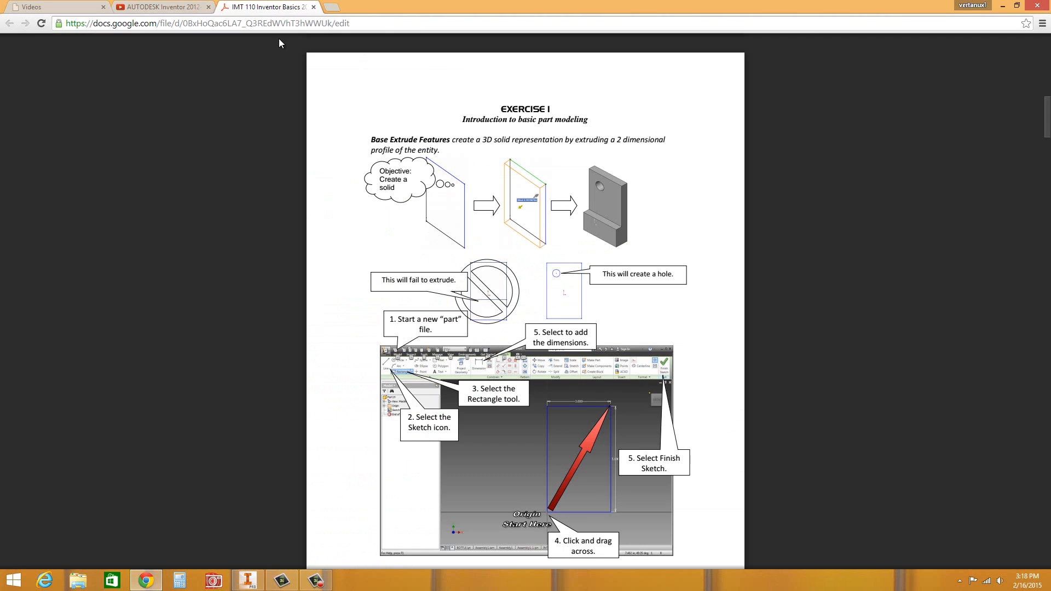
Review the Exercise 1 page on basic part modeling in the IMT 110 Inventor Basics manual.
click(267, 6)
scroll(807, 298, down, 2)
scroll(807, 297, up, 1)
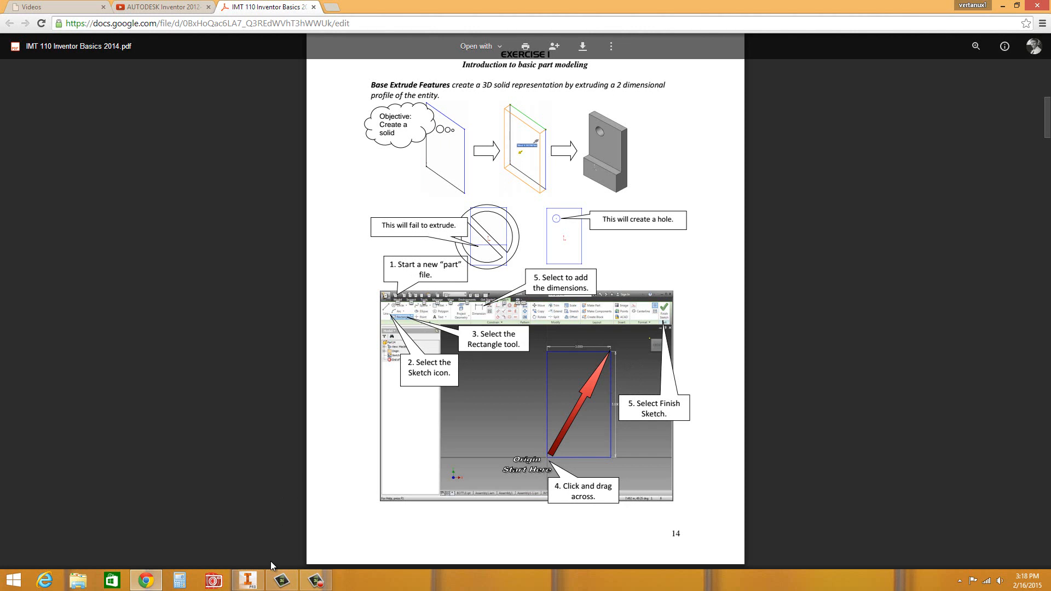
Switch back to Inventor and start a 2D sketch on the XY plane.
click(252, 583)
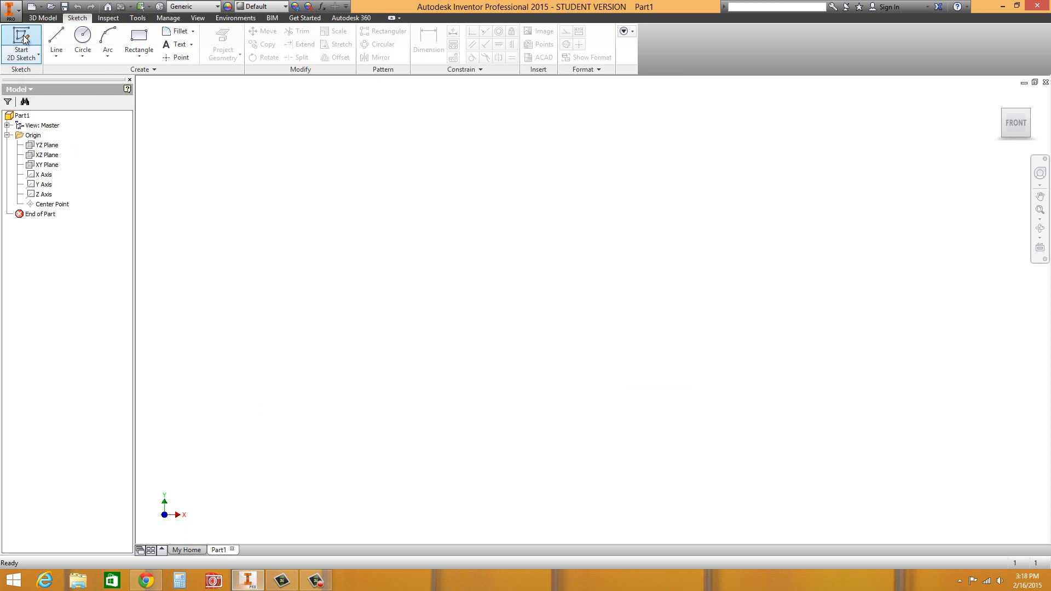
click(22, 57)
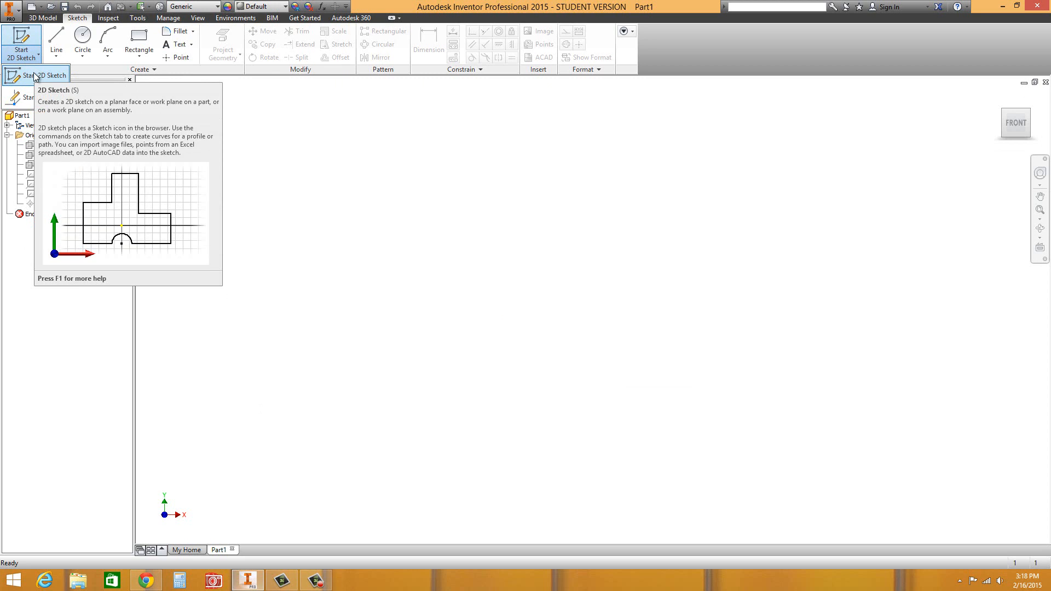
click(34, 75)
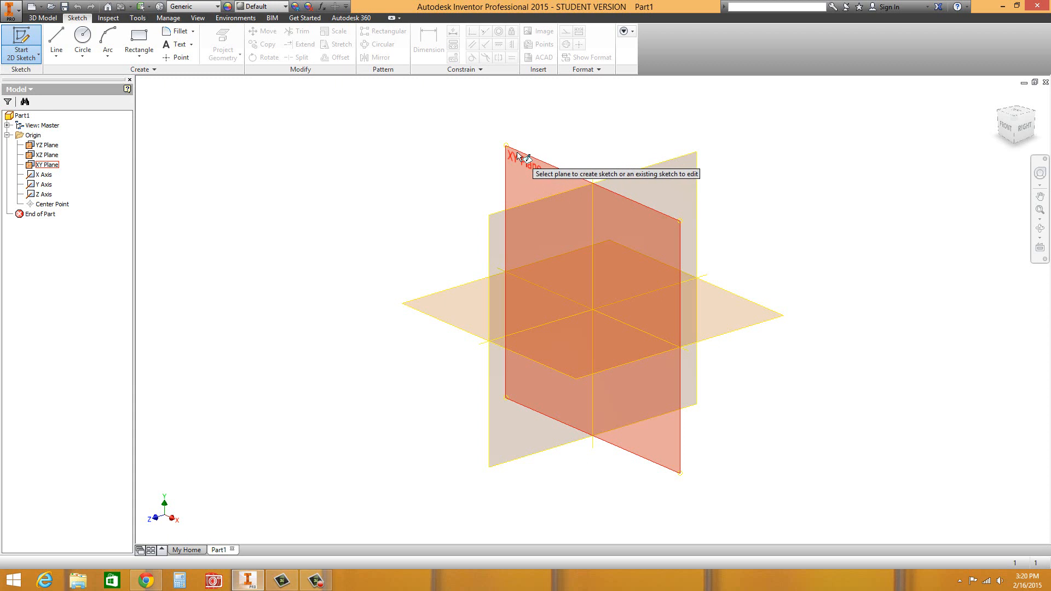
click(519, 156)
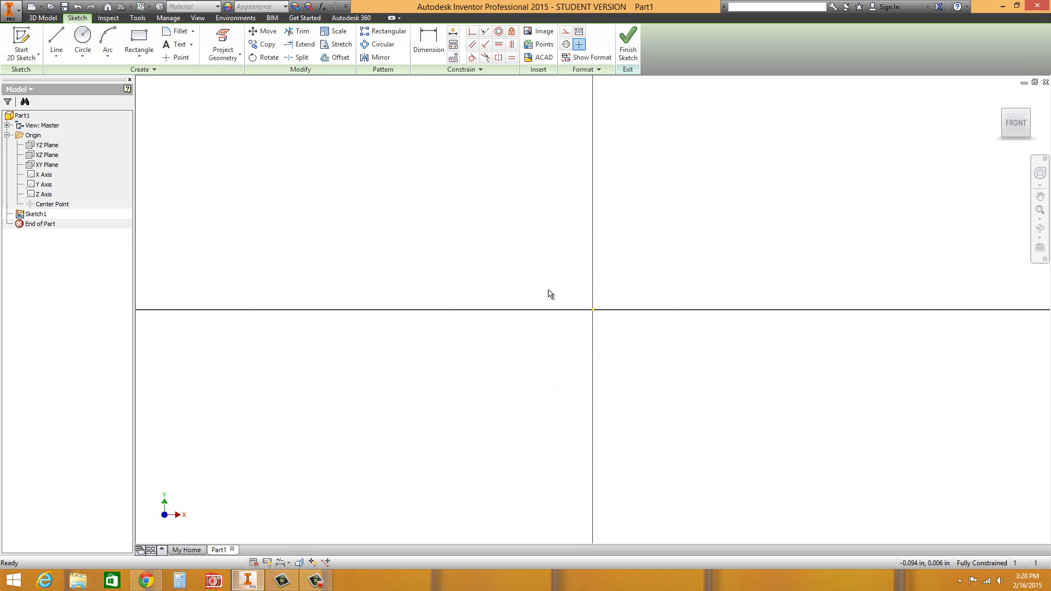
drag(533, 263, 654, 360)
click(661, 374)
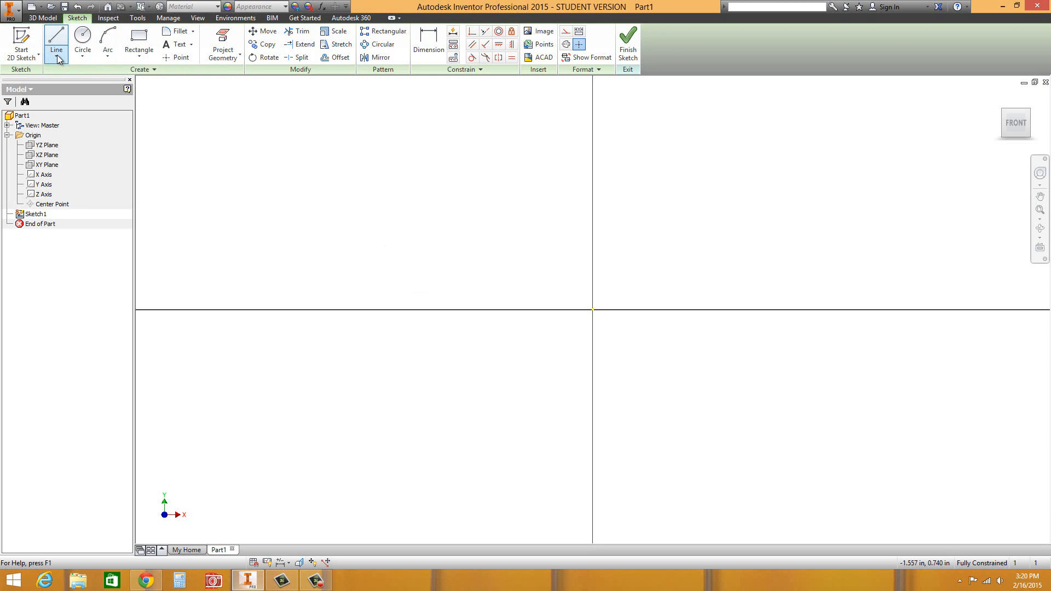
Sketch a two-point rectangle from the origin, 3 in wide and 5 in high.
click(140, 57)
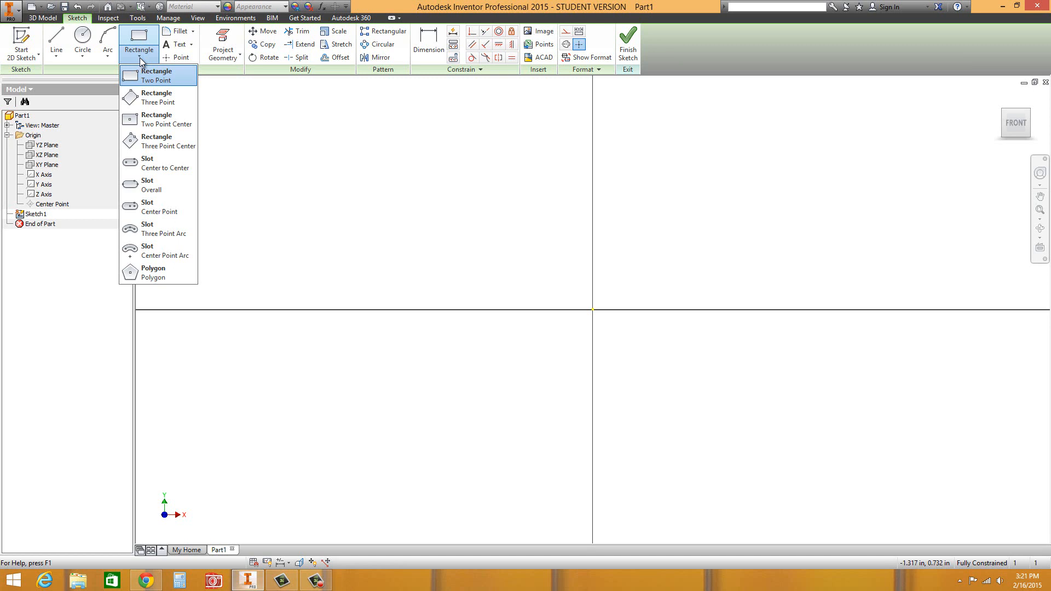
click(173, 80)
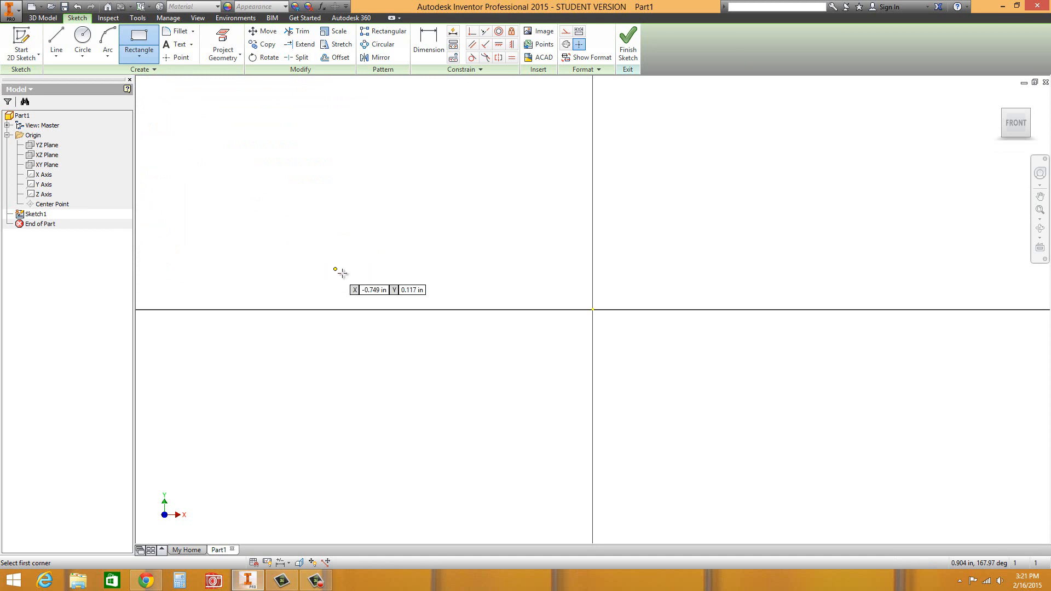
click(594, 311)
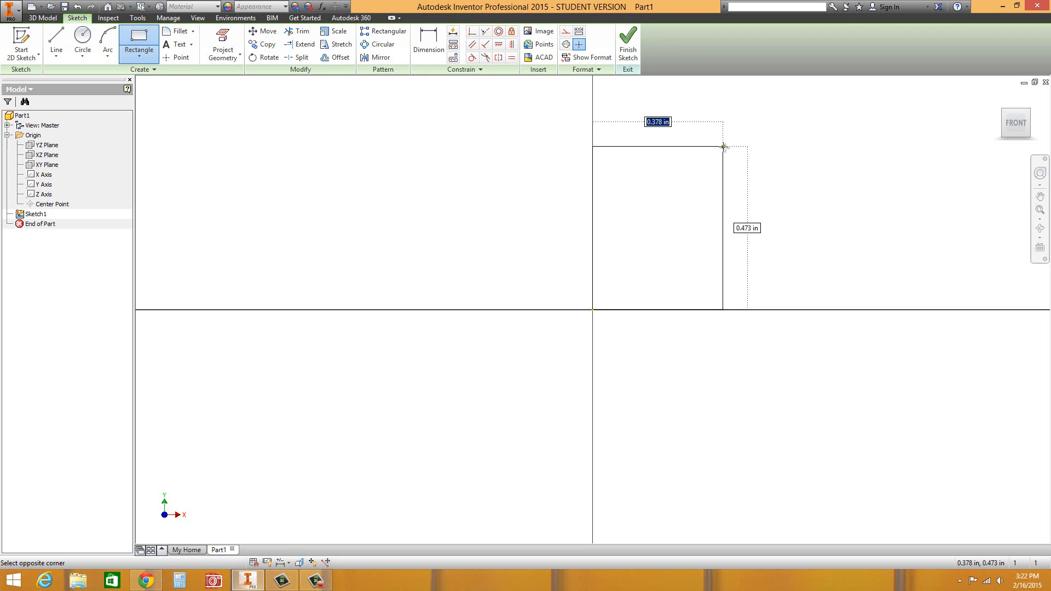
text(3)
key(Tab)
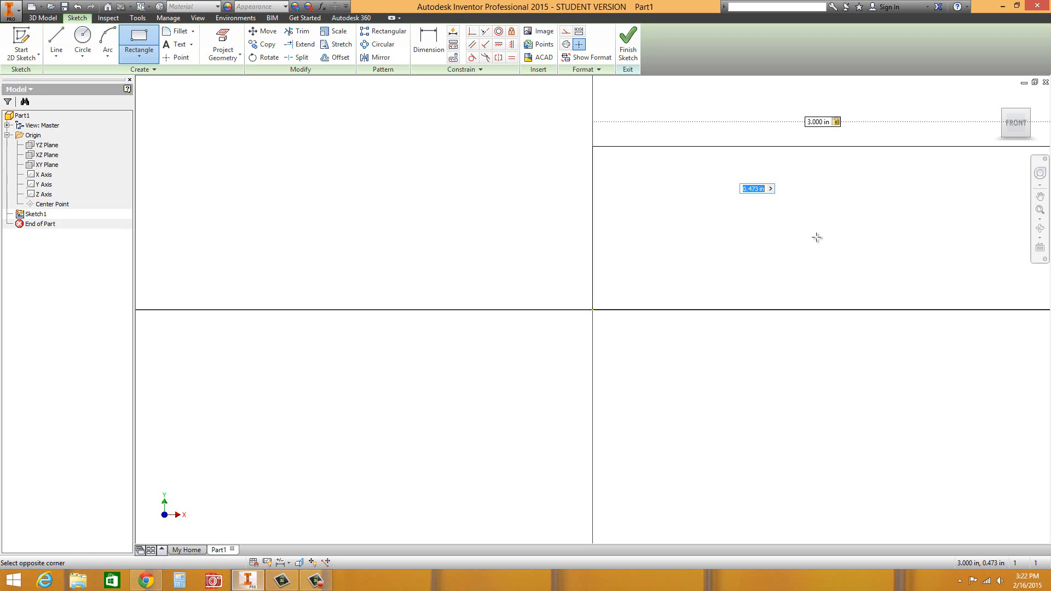
text(5)
key(Return)
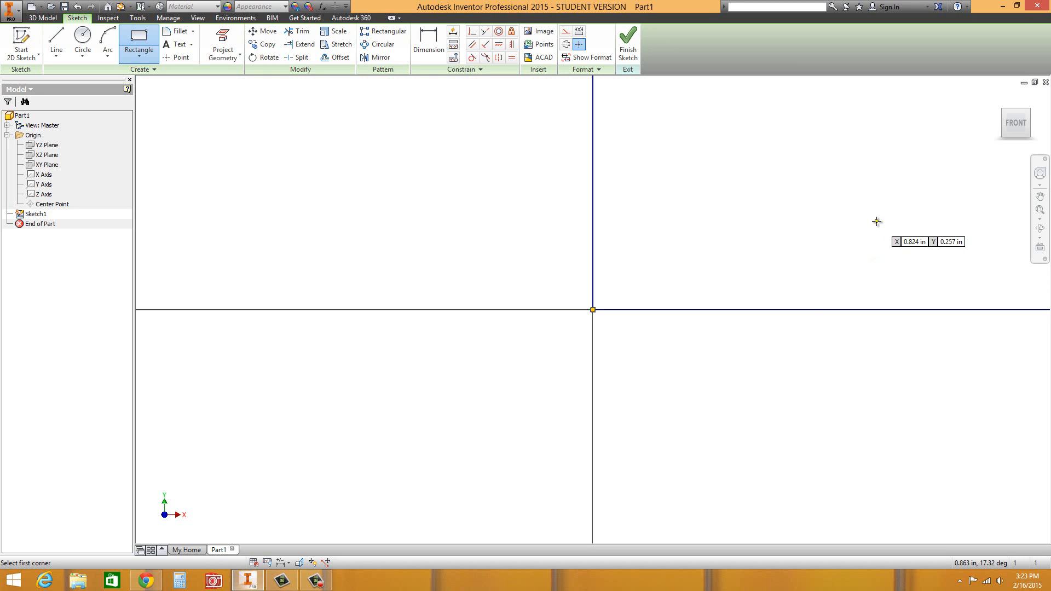
click(1017, 124)
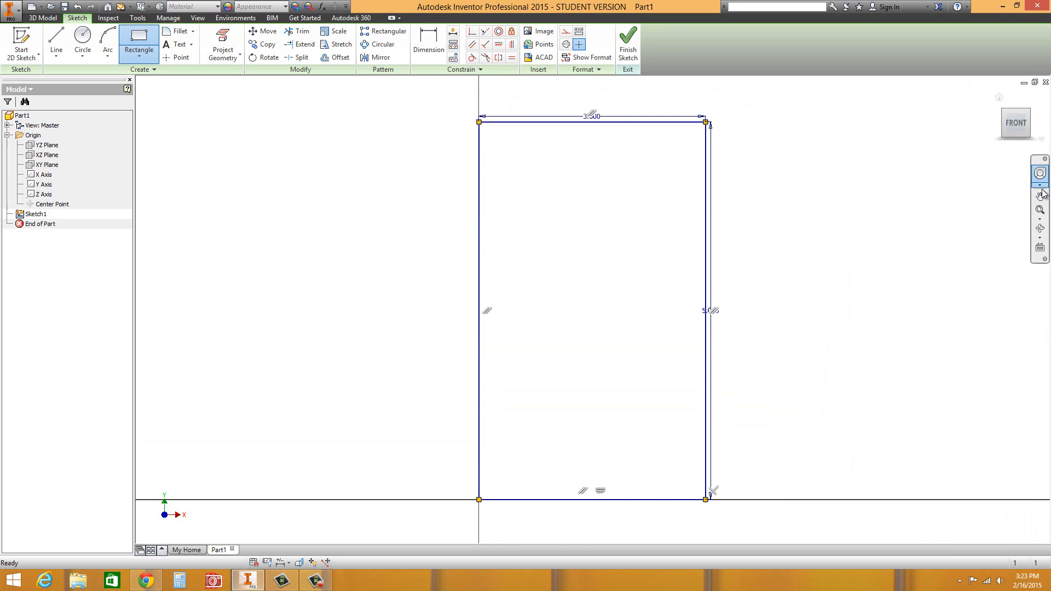
click(1040, 219)
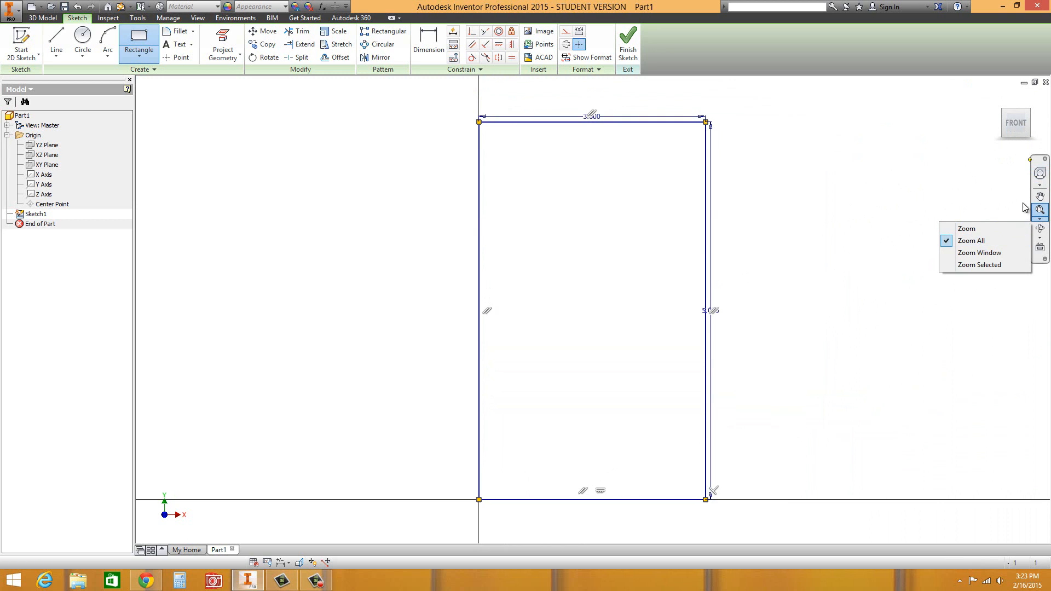
click(994, 181)
click(994, 181)
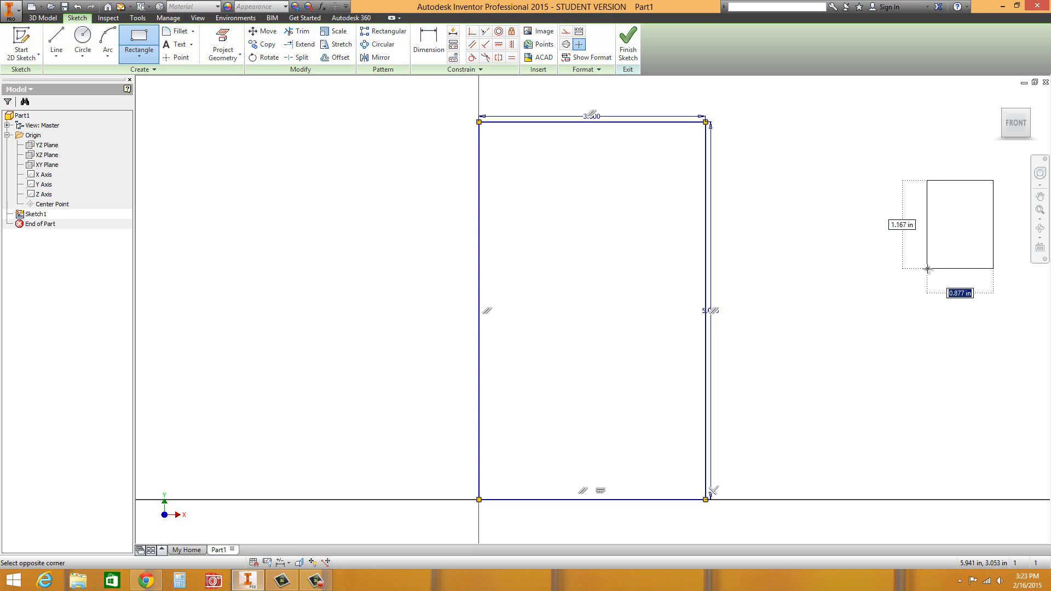
click(943, 260)
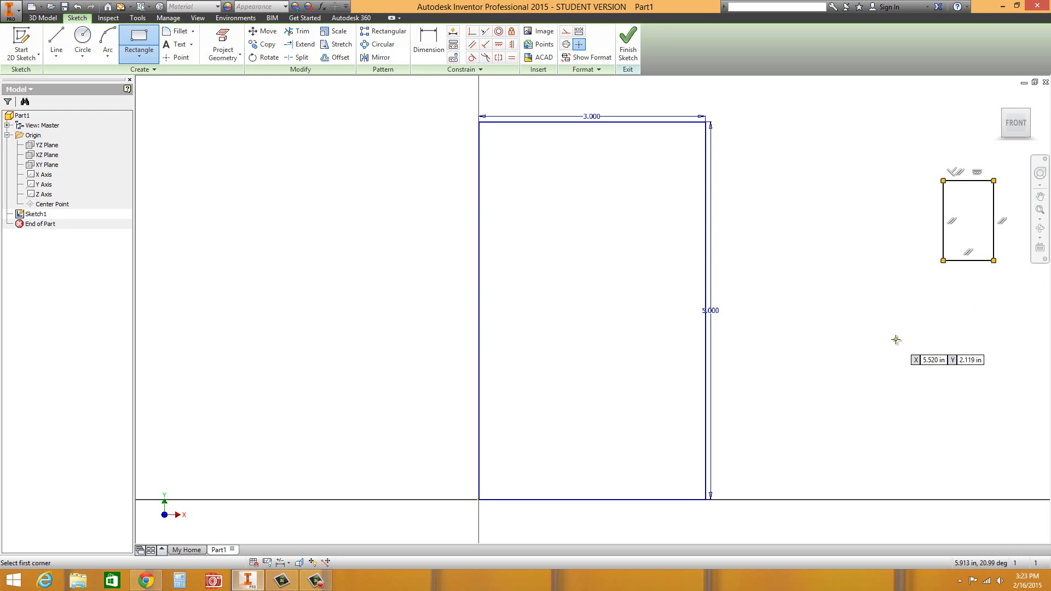
key(Escape)
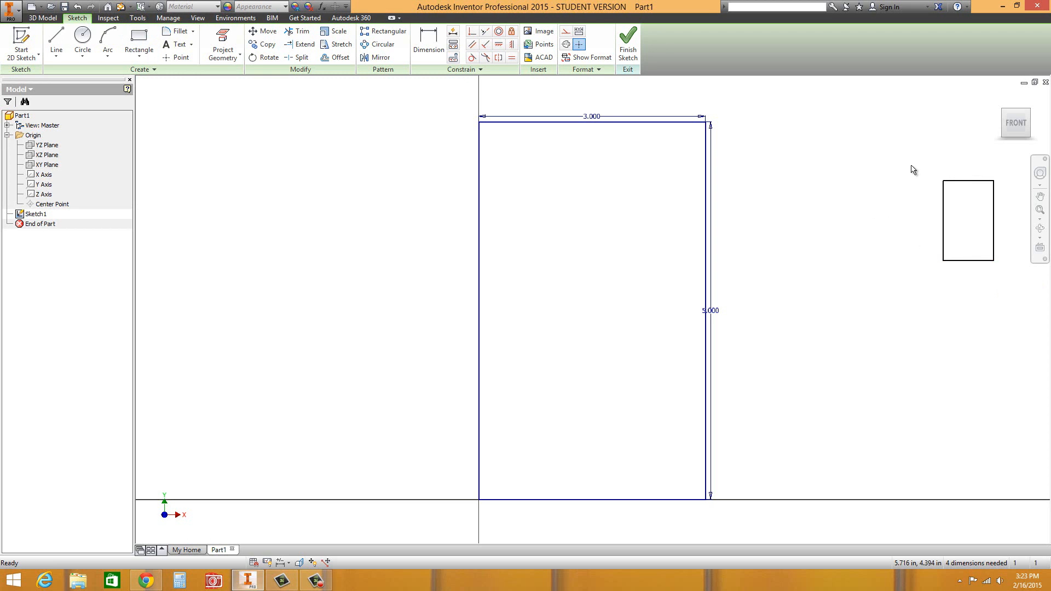
drag(910, 158, 1011, 291)
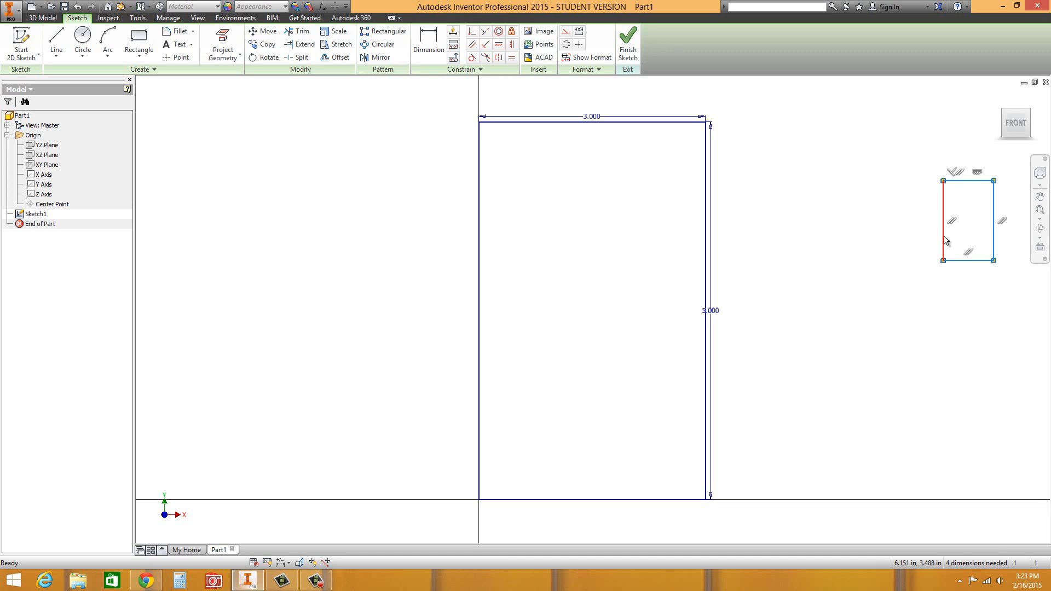
key(Delete)
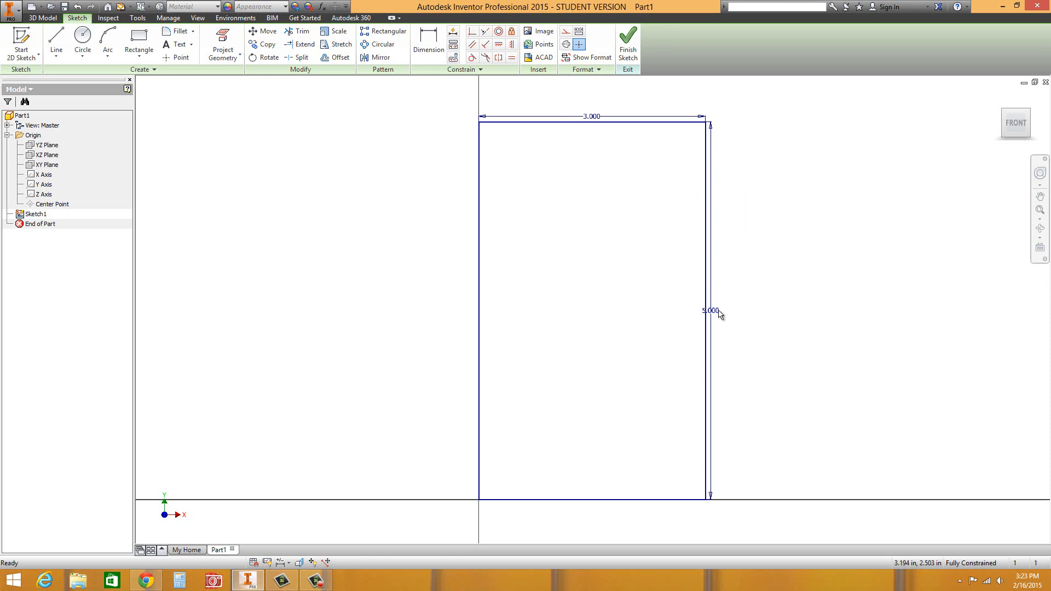
Move the rectangle's height and width dimensions farther away from its edges and finish the sketch.
drag(710, 312, 733, 311)
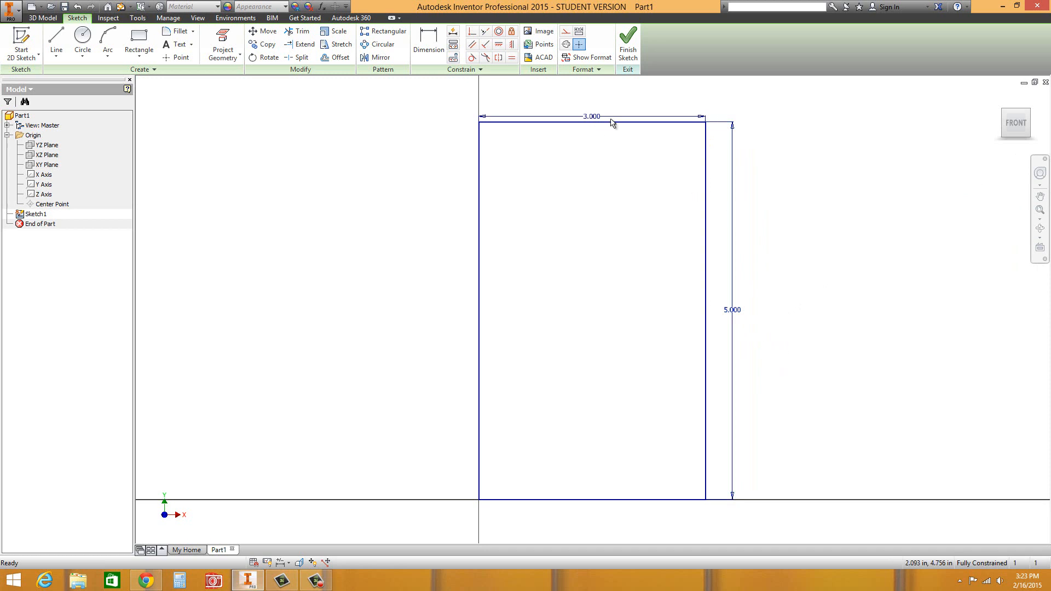
drag(606, 124, 598, 103)
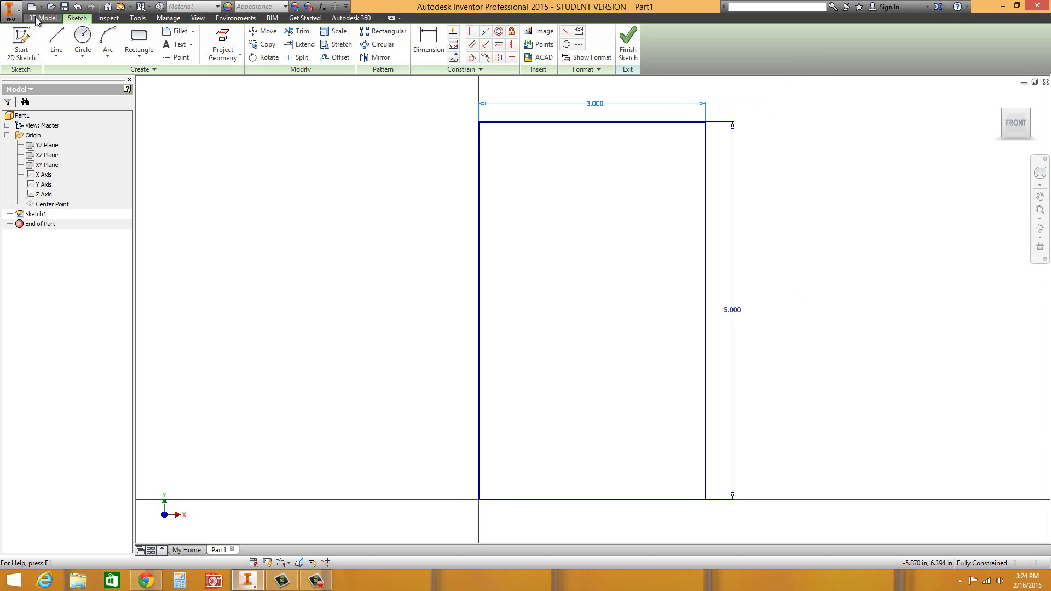
click(628, 44)
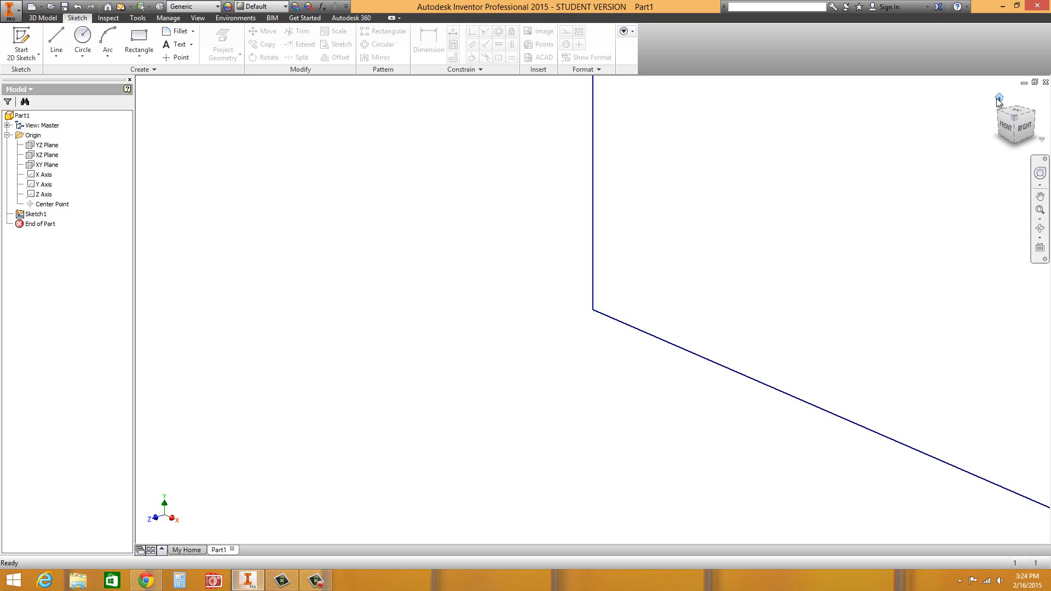
click(1000, 99)
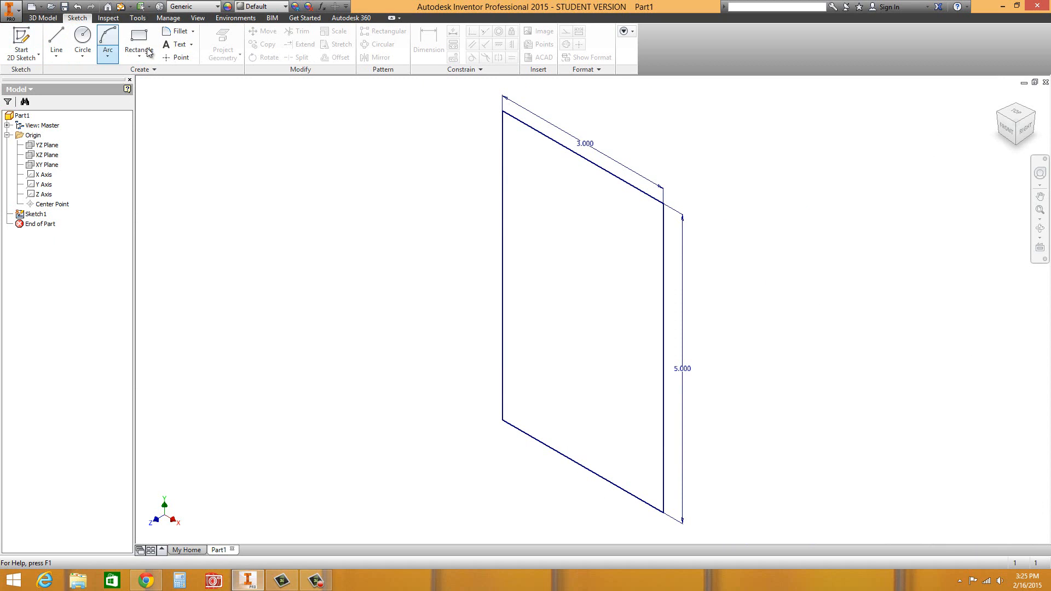
Start an extrusion of the rectangular profile as a solid and set its distance to 0.5 in.
click(43, 18)
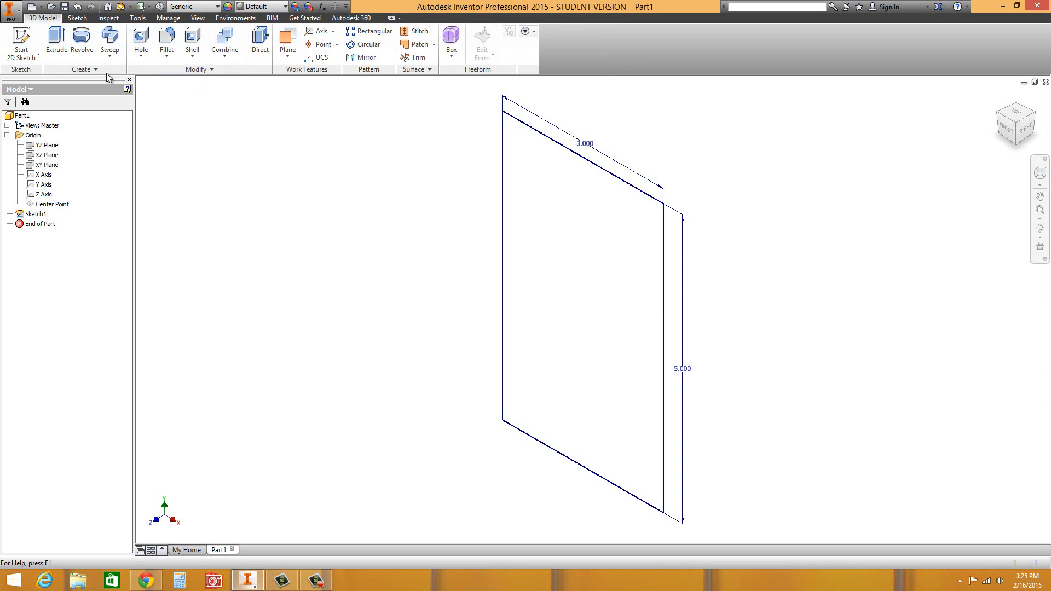
click(57, 50)
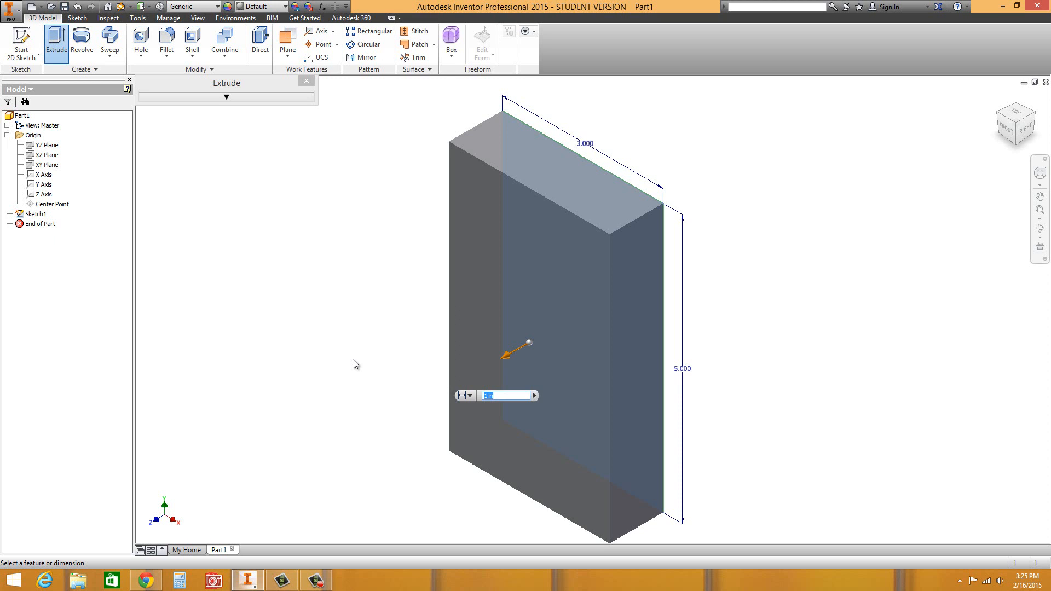
drag(512, 362, 480, 351)
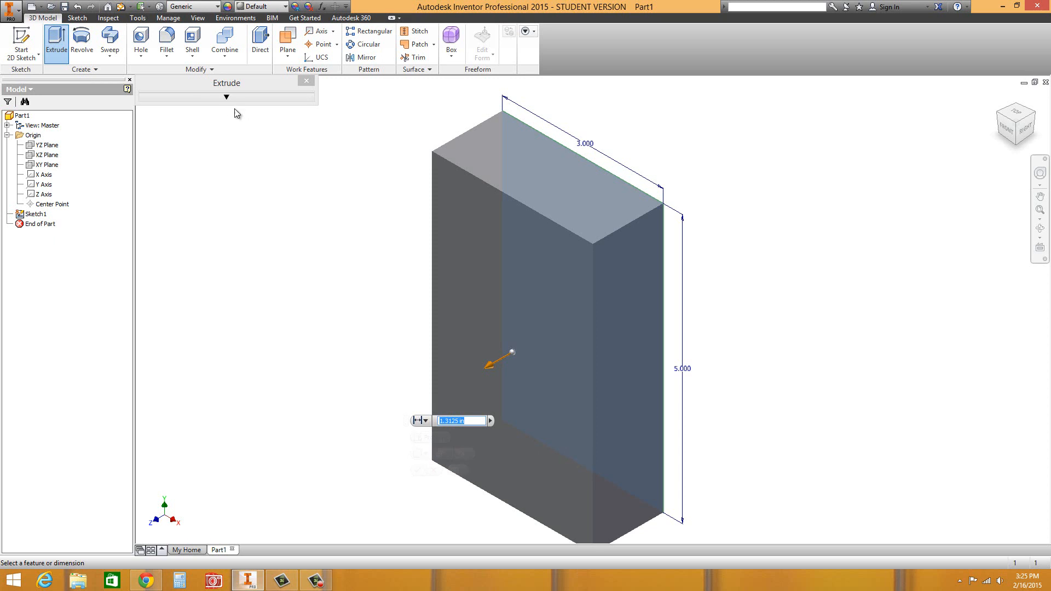
click(225, 97)
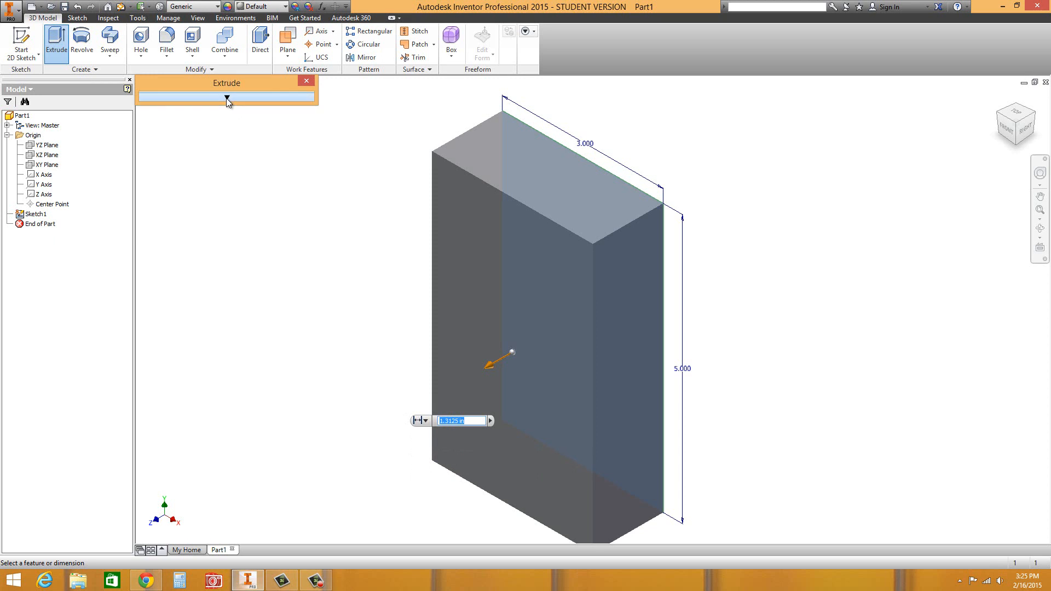
click(224, 228)
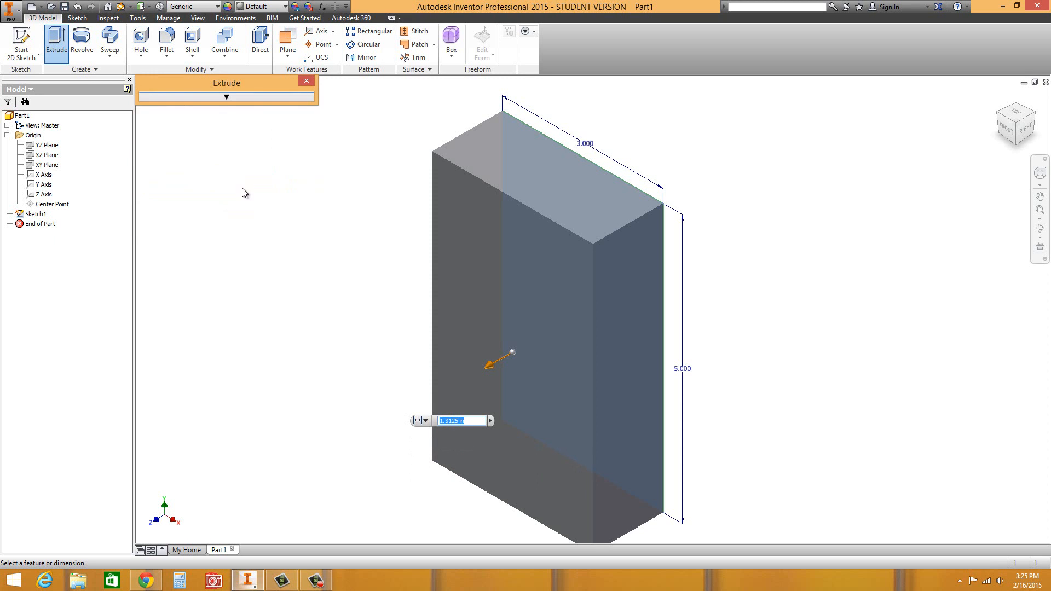
click(225, 98)
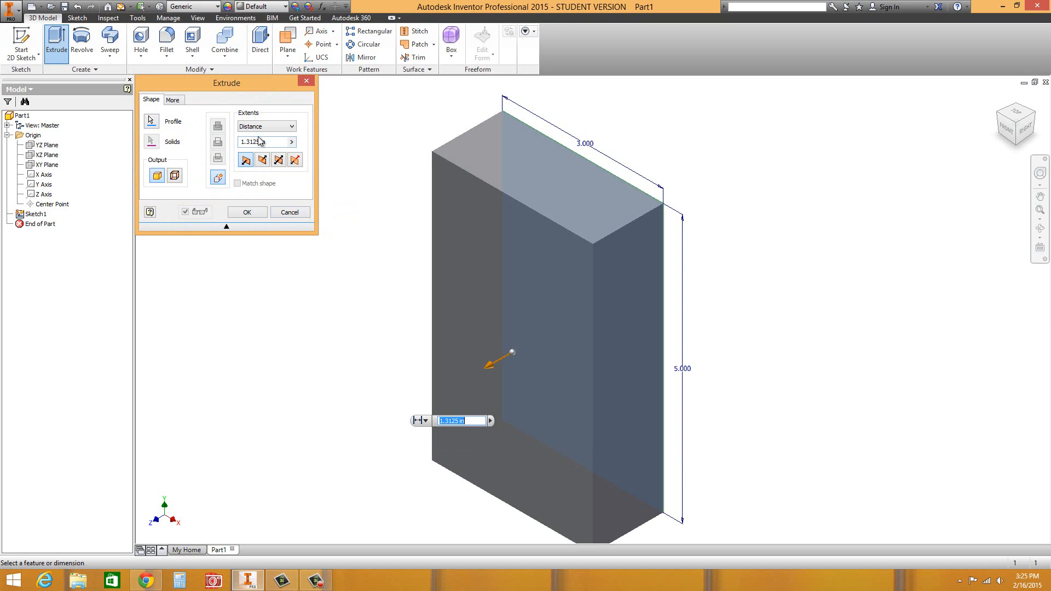
click(295, 127)
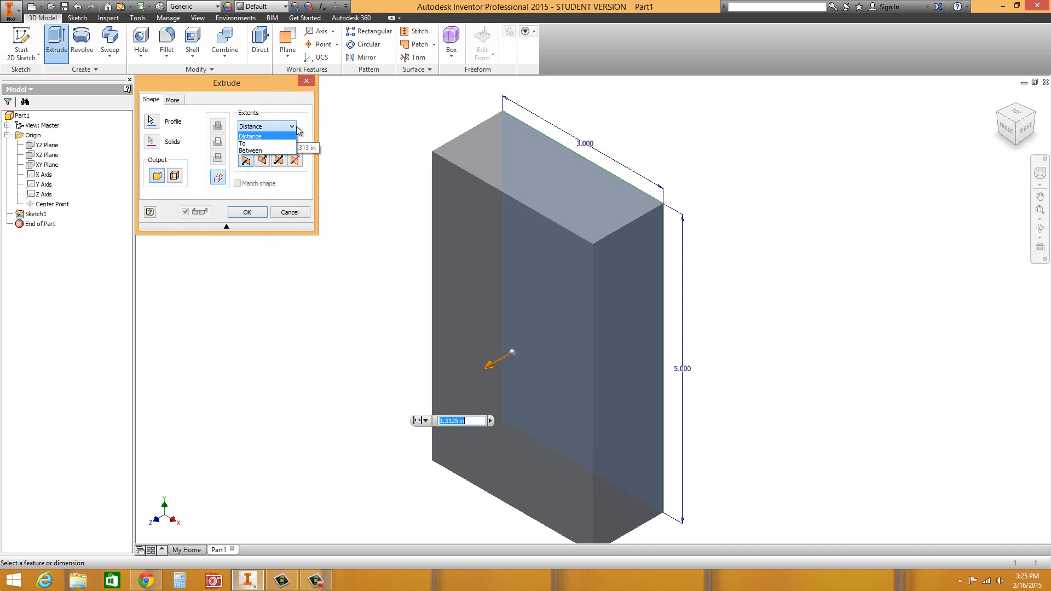
click(295, 129)
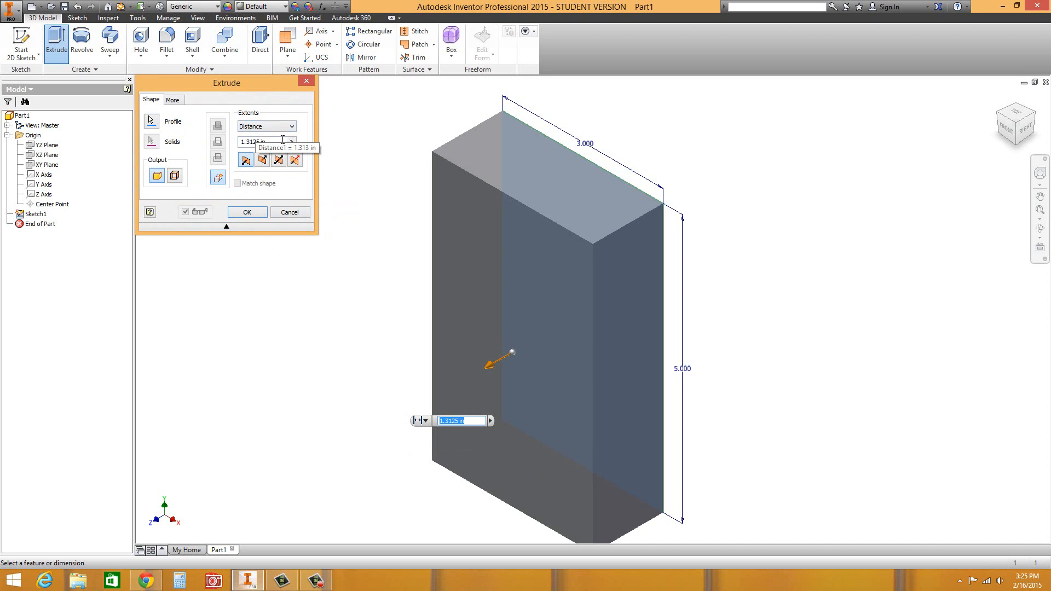
drag(271, 141, 225, 145)
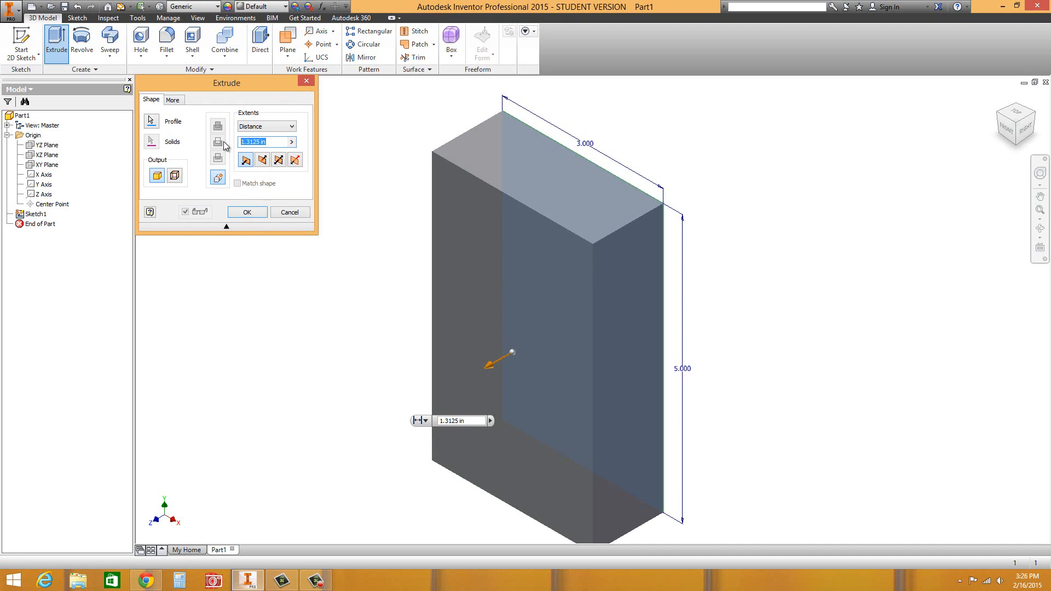
text(.5)
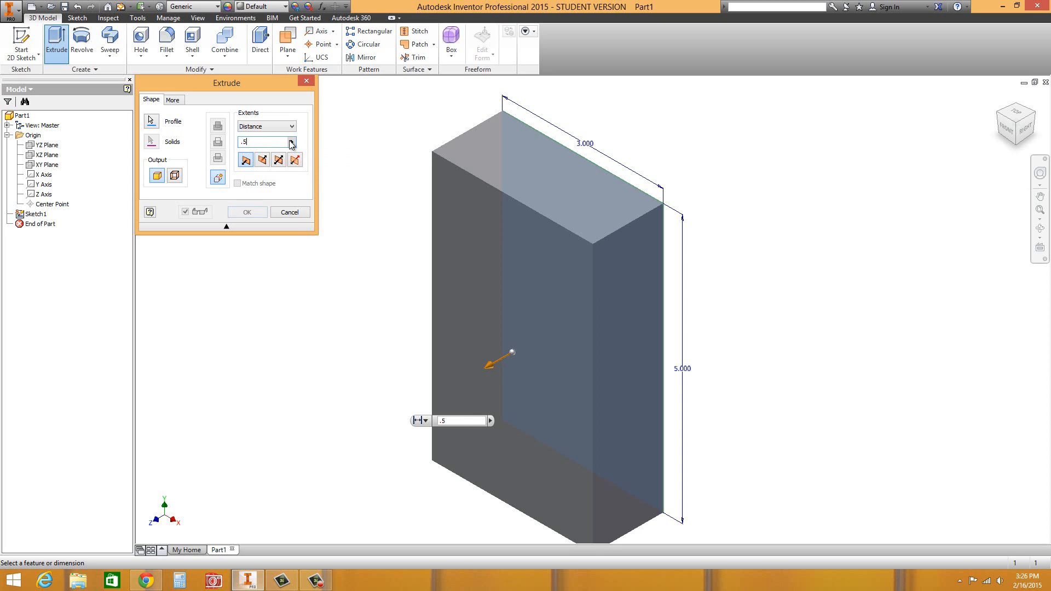
Preview the opposite and symmetric extrusion directions, and complete the extrusion in Direction 1.
click(250, 162)
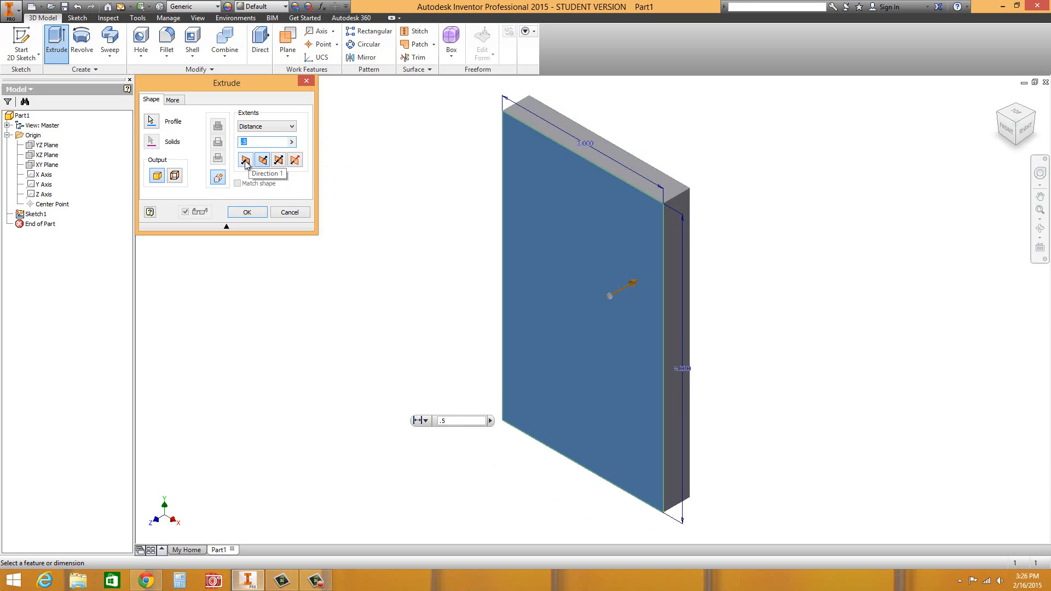
click(246, 161)
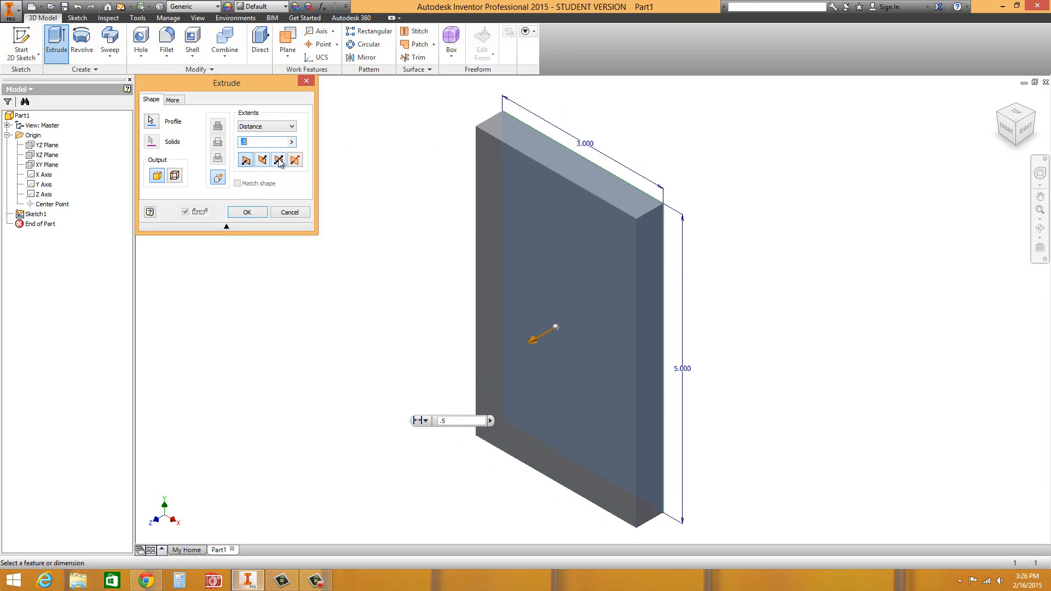
click(278, 161)
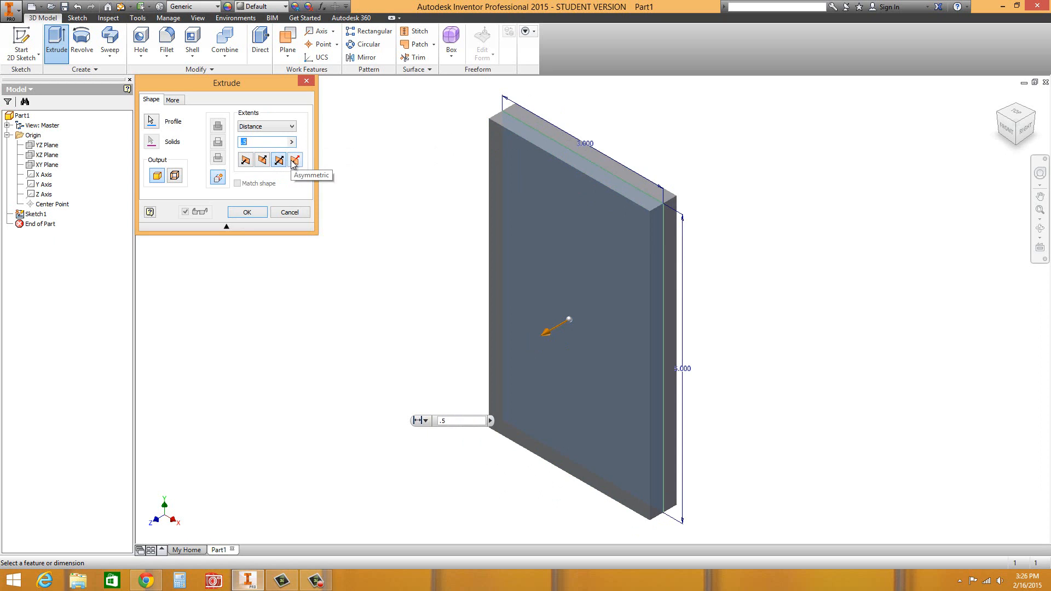
click(246, 161)
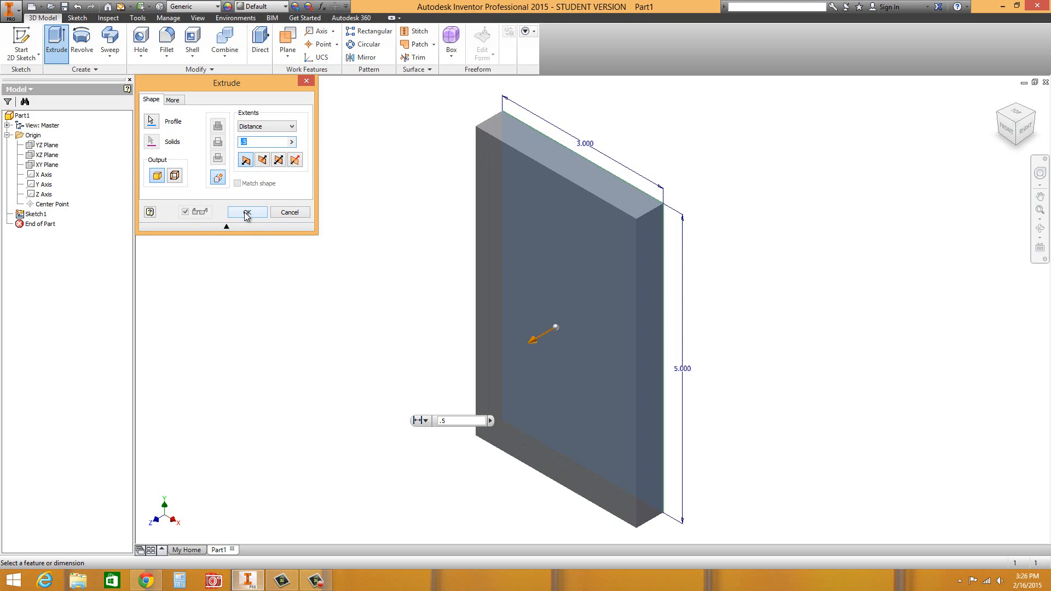
click(244, 212)
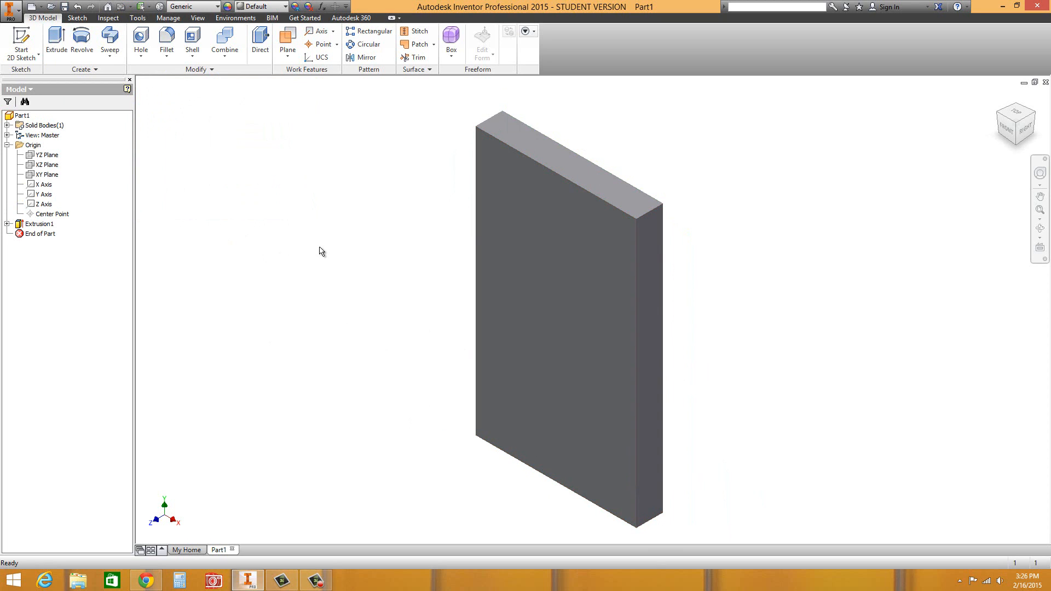
Turn on reflections for the model and set its visual style to Shaded with Edges.
click(200, 18)
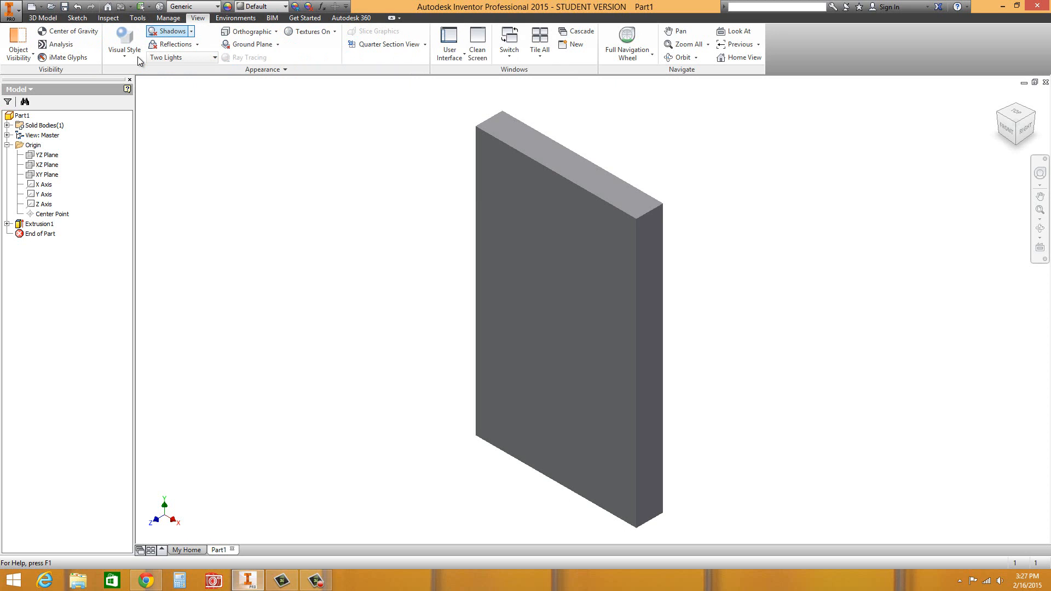
click(164, 44)
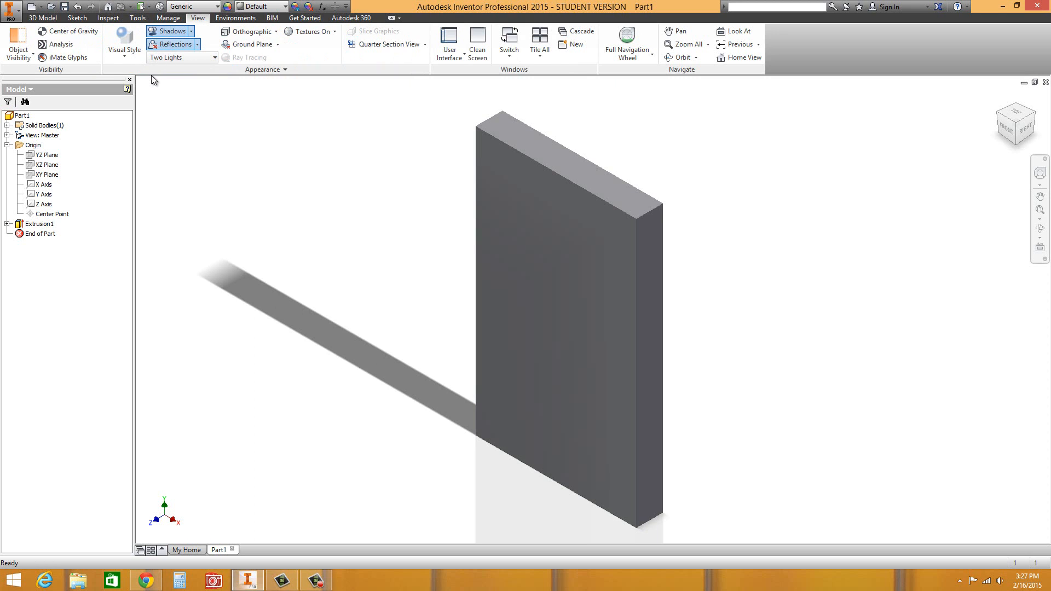
click(125, 58)
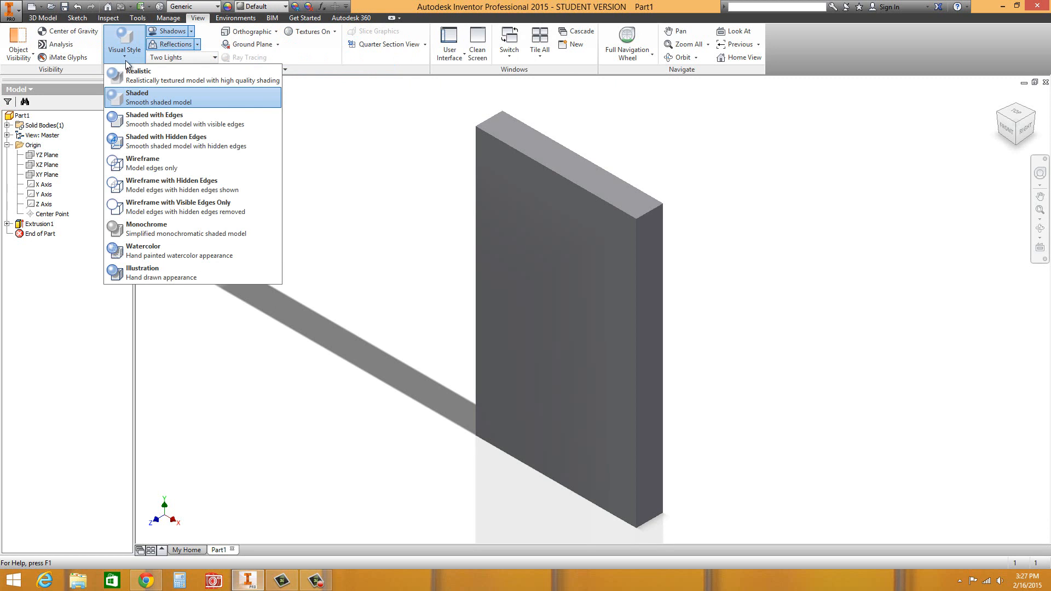
click(129, 124)
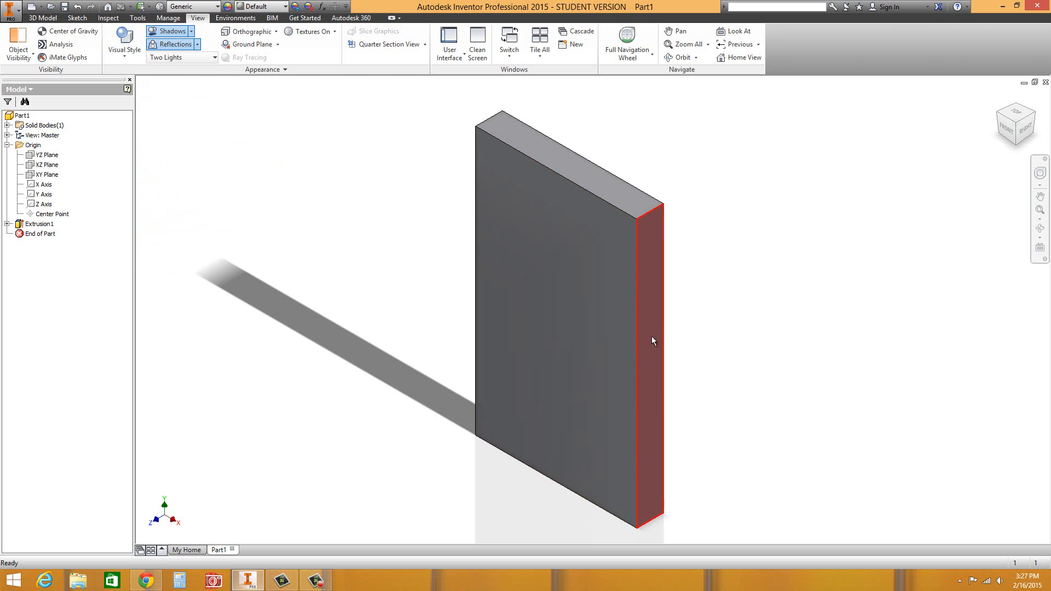
Preview the Illustration visual style on the block, and return it to Shaded with Edges.
click(126, 55)
click(127, 75)
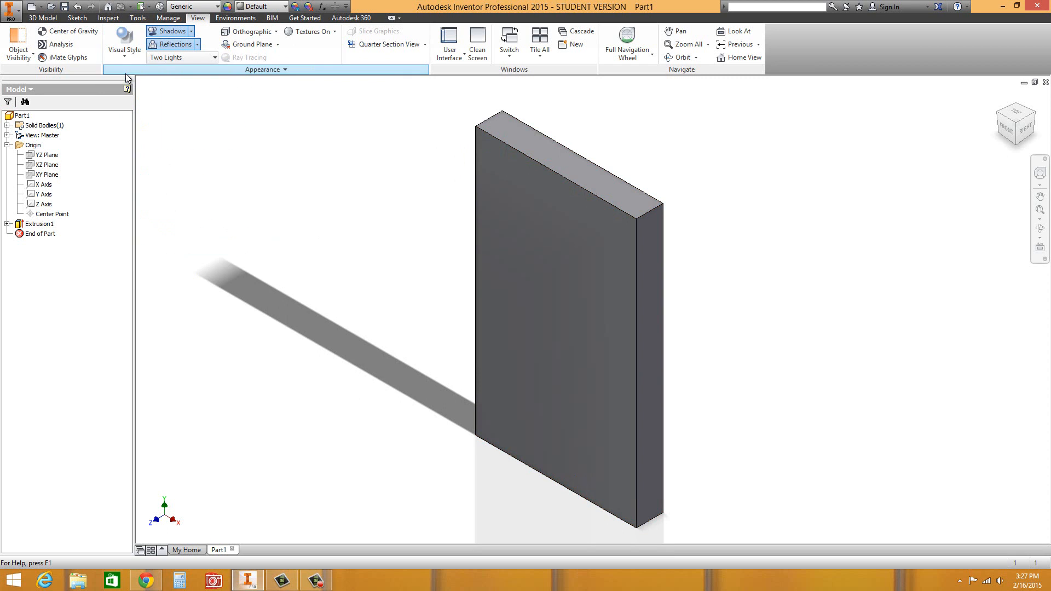
click(123, 51)
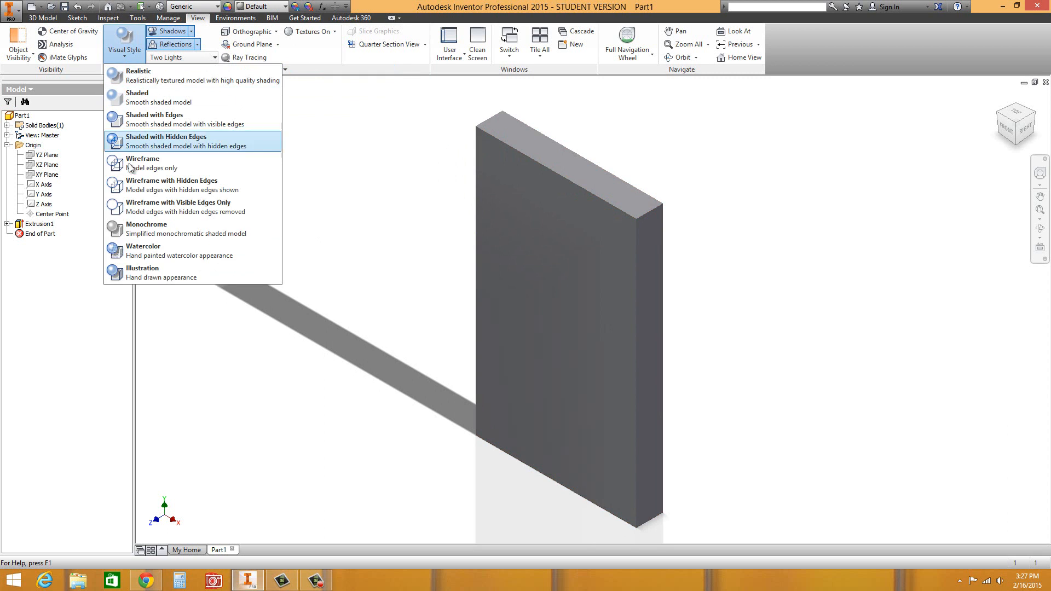
click(132, 268)
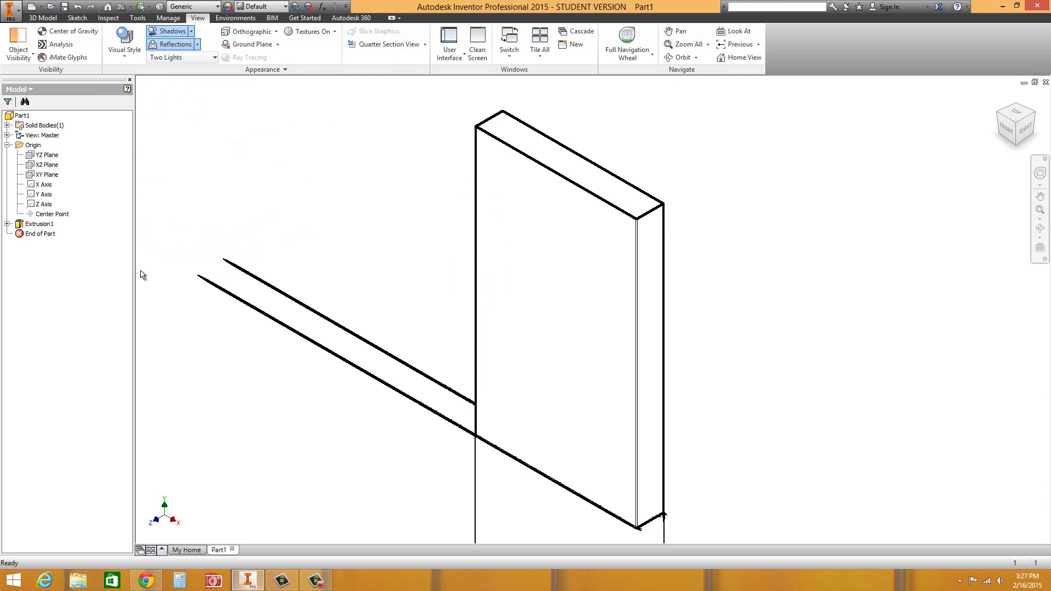
click(124, 51)
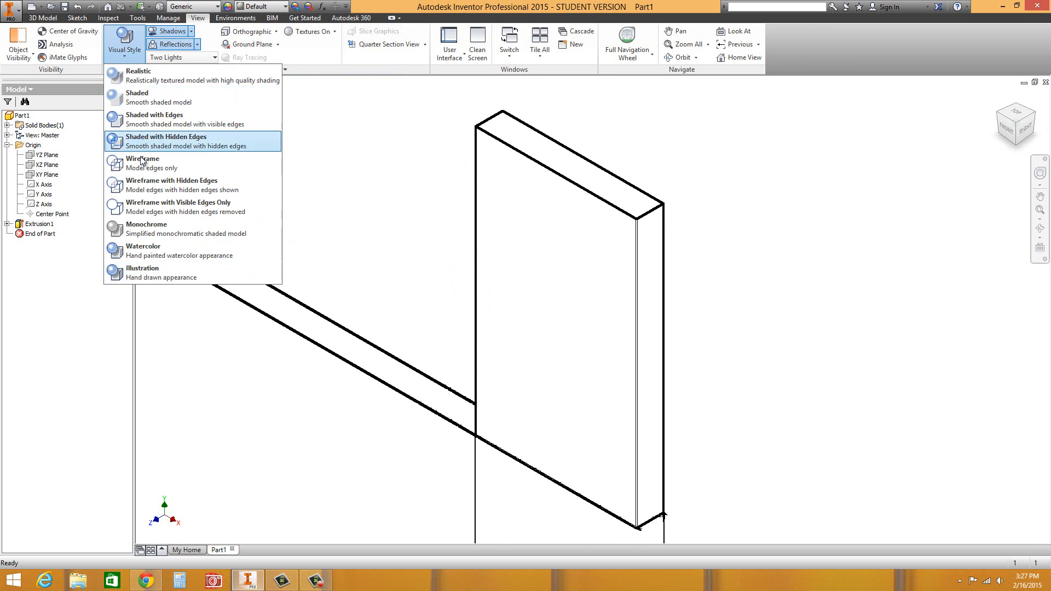
click(147, 121)
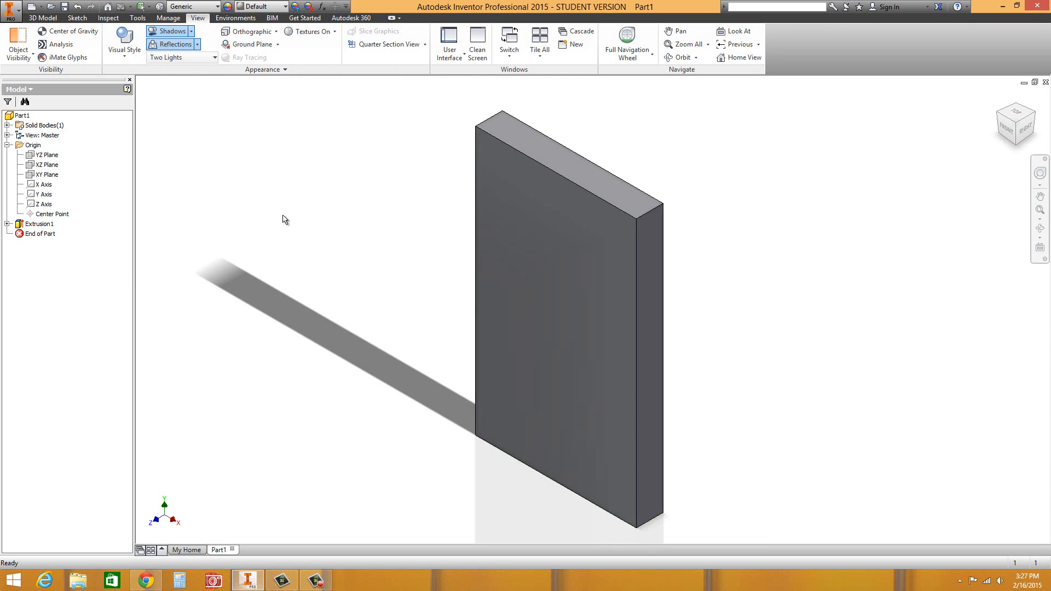
Preview the block in Perspective projection and return the view to Orthographic.
click(275, 34)
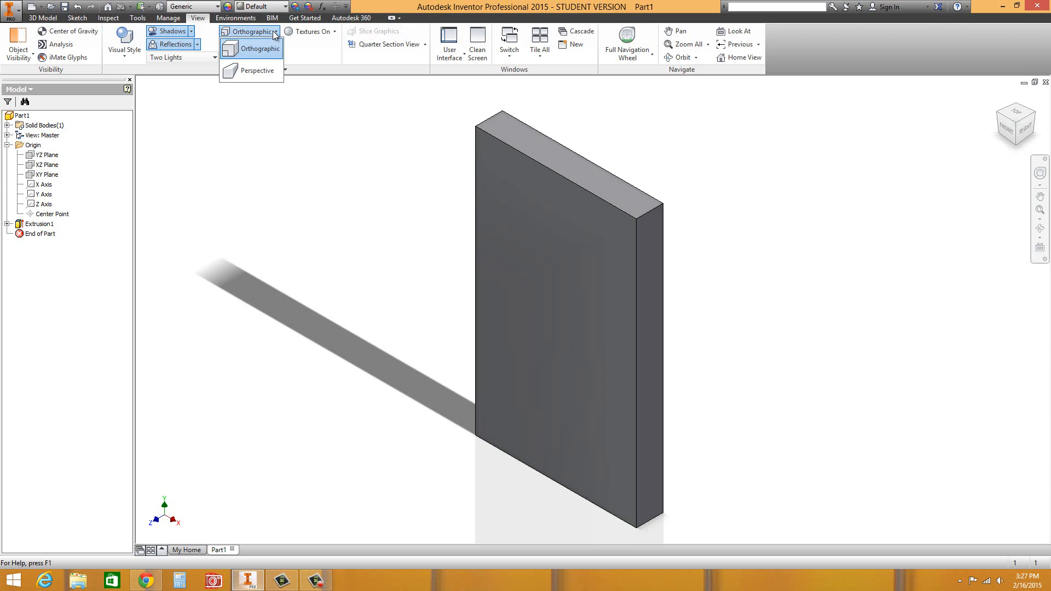
click(254, 69)
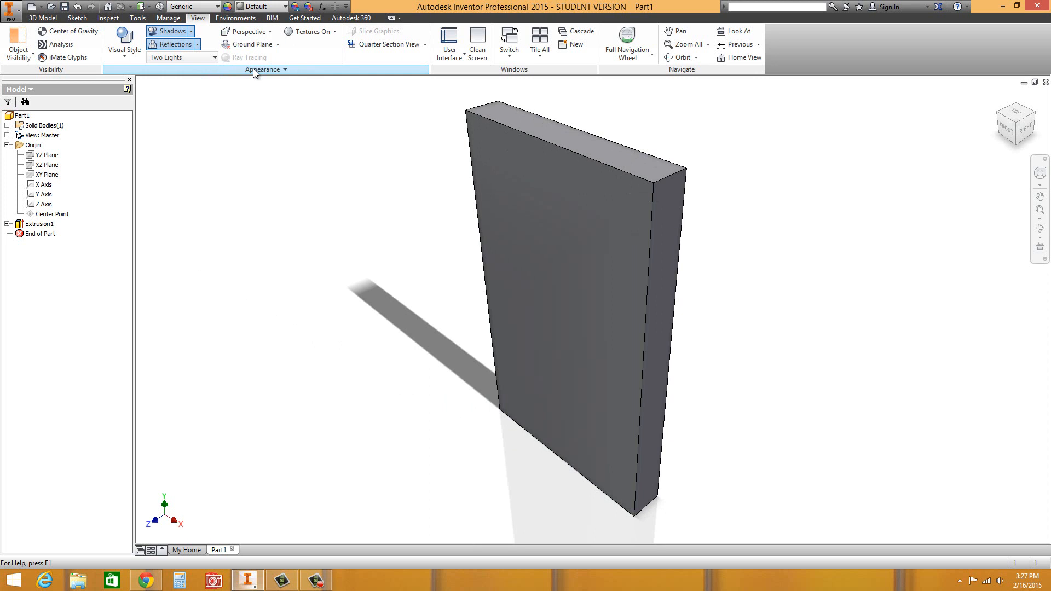
click(270, 31)
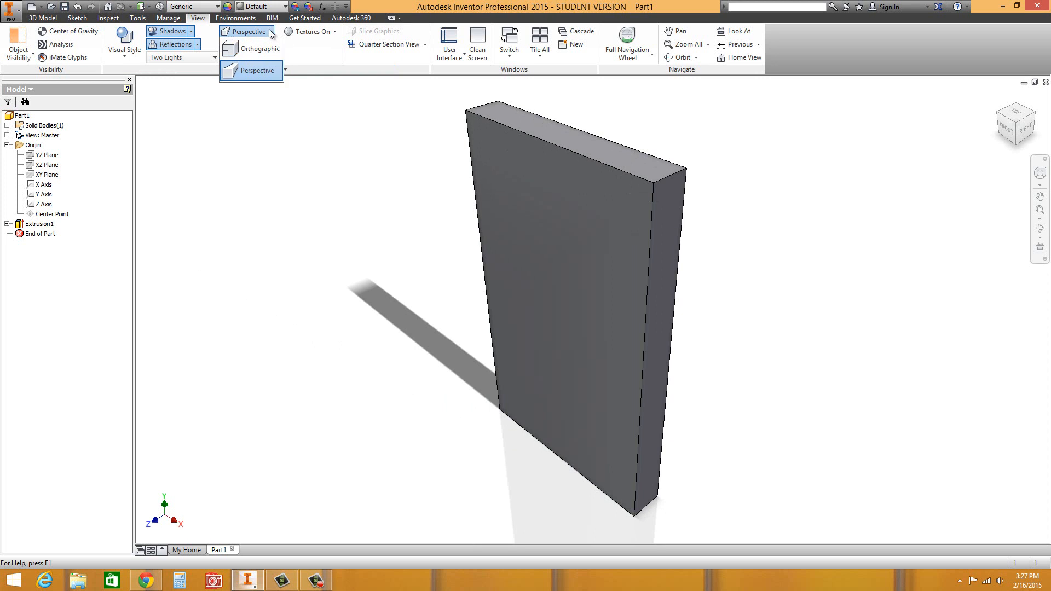
click(244, 49)
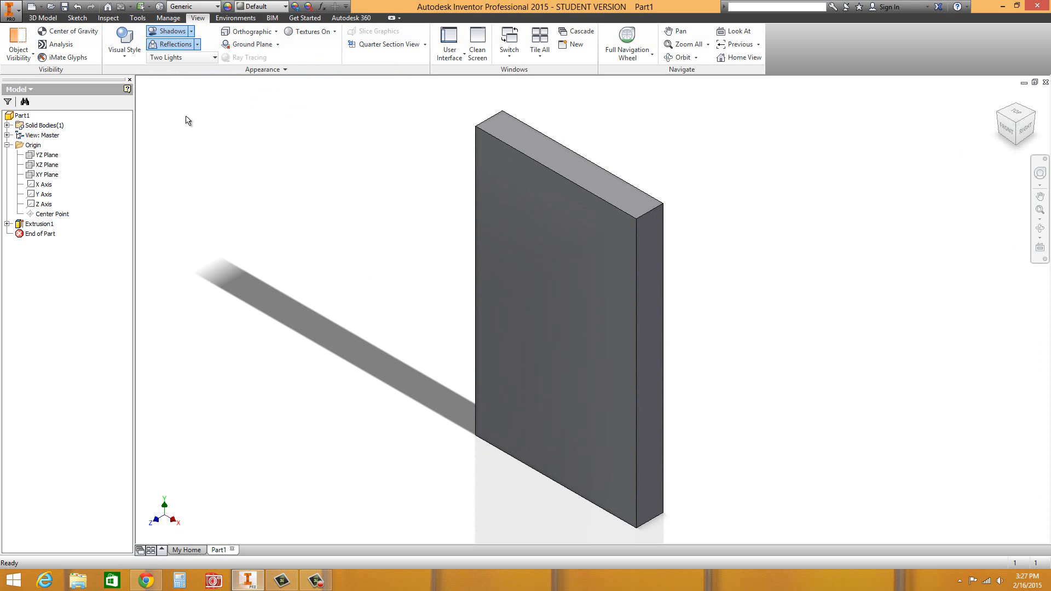
Create a new 2D sketch on the block's large front face and view it straight from the front.
click(39, 19)
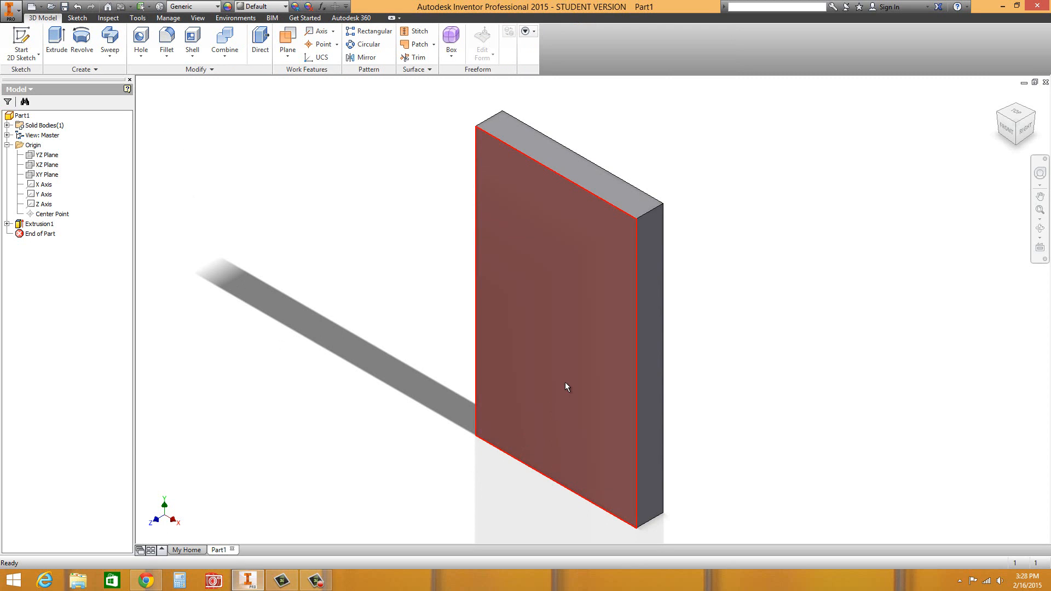
click(577, 355)
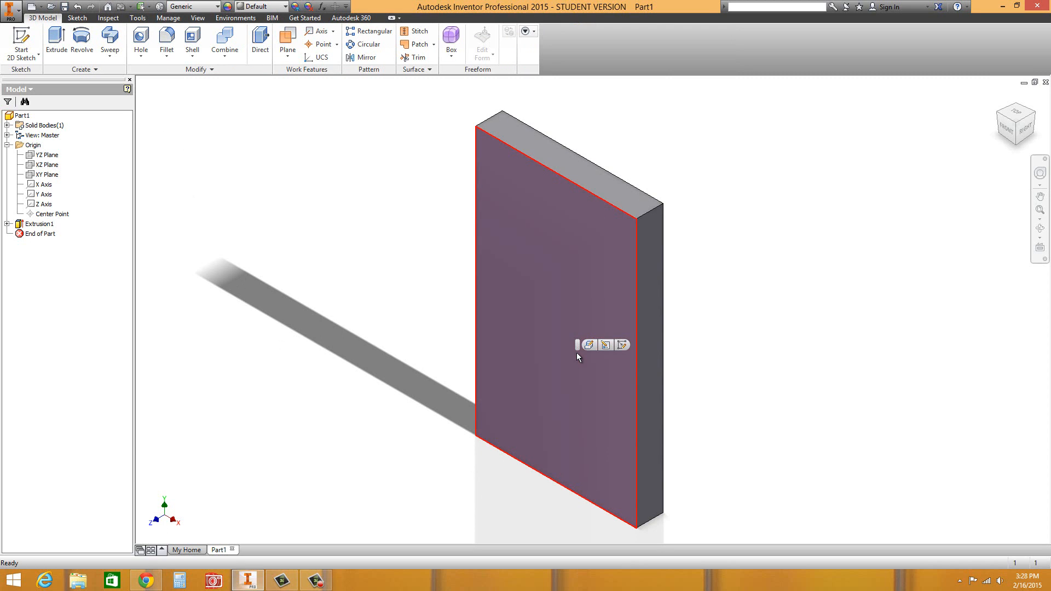
mouse_move(576, 354)
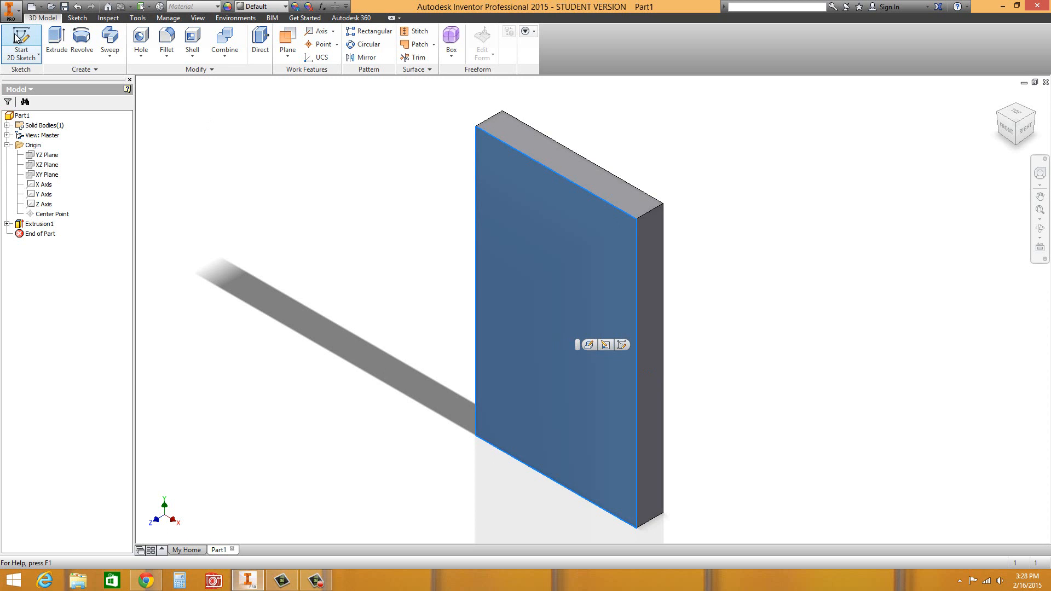
click(622, 345)
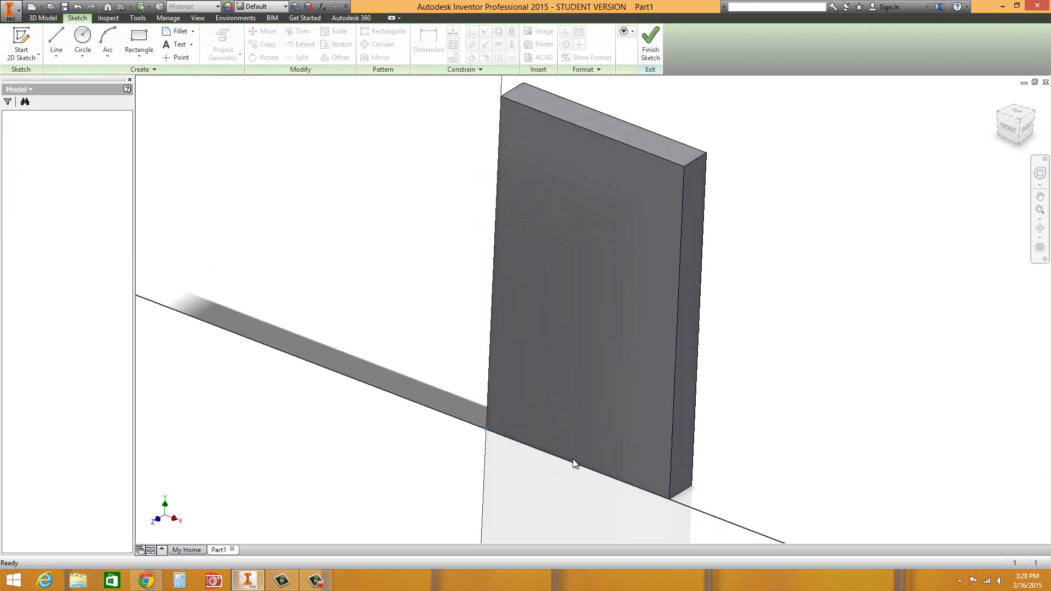
click(1017, 126)
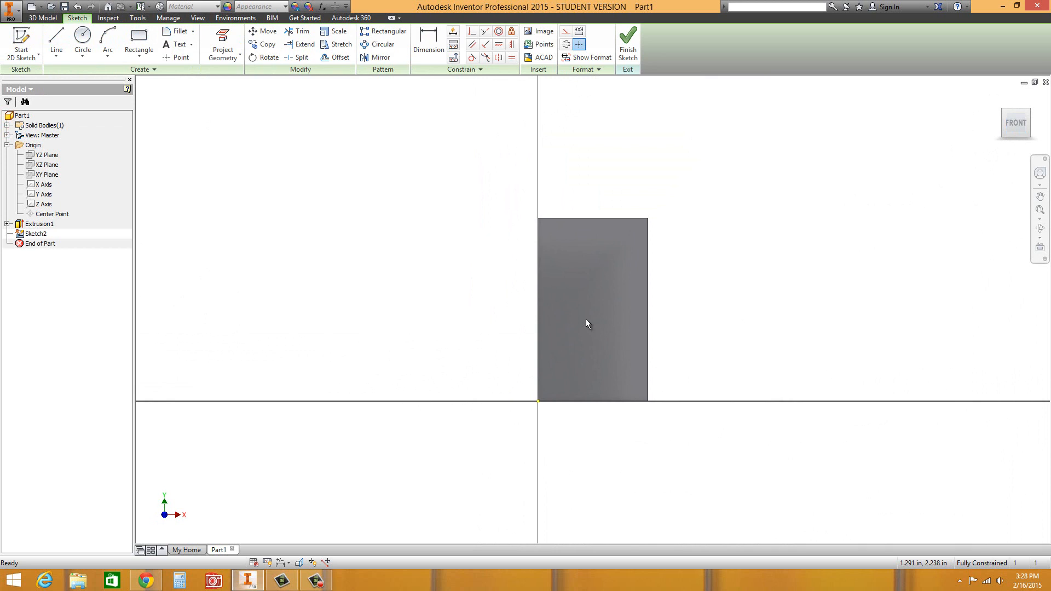
scroll(586, 320, up, 3)
scroll(617, 347, down, 2)
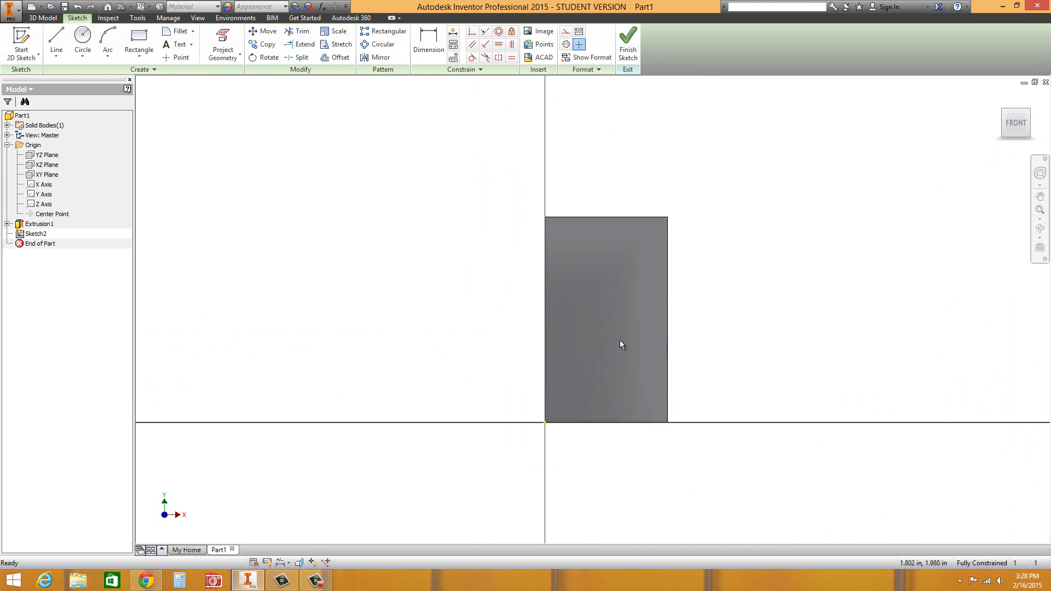
scroll(619, 340, up, 3)
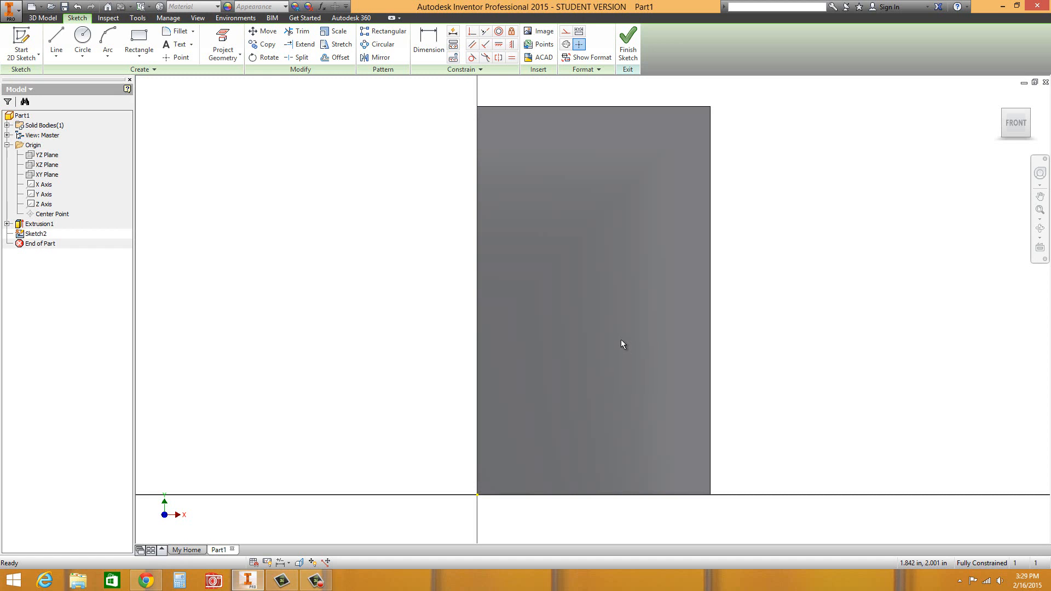
shift+middle_drag(621, 340, 558, 357)
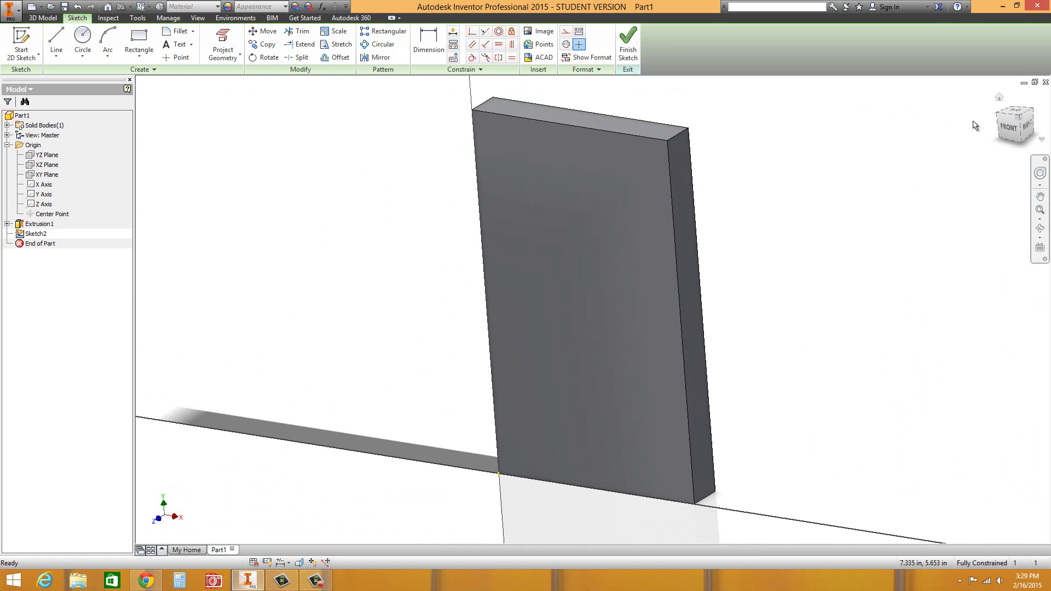
click(1009, 129)
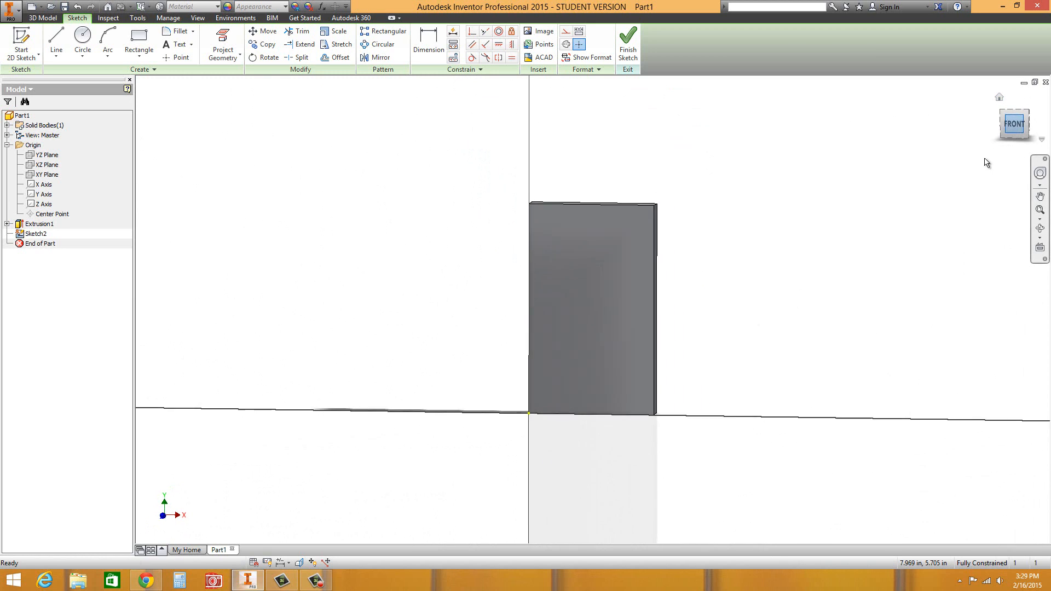
scroll(634, 292, down, 3)
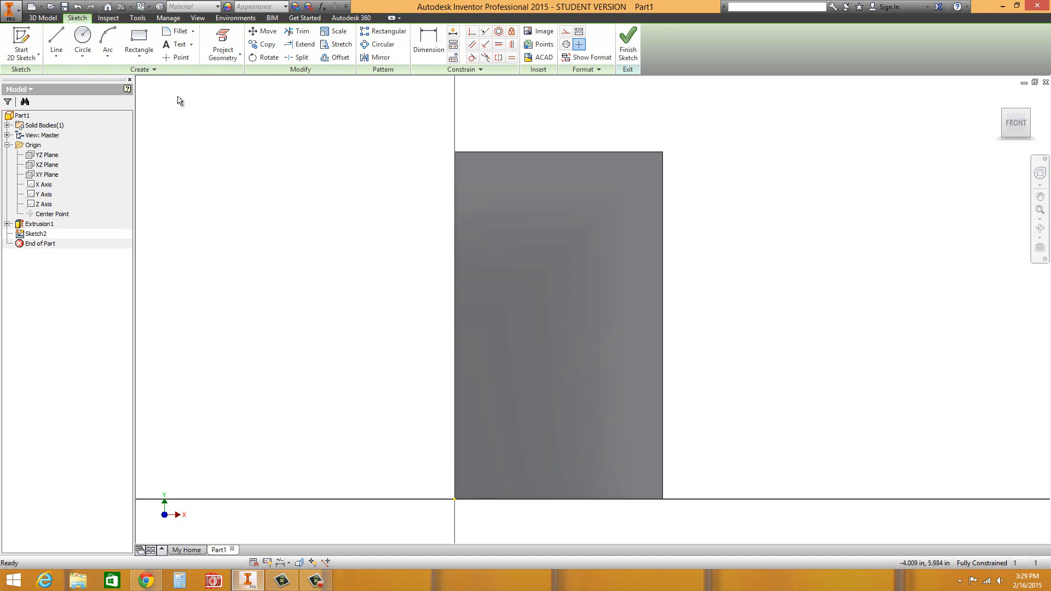
click(141, 39)
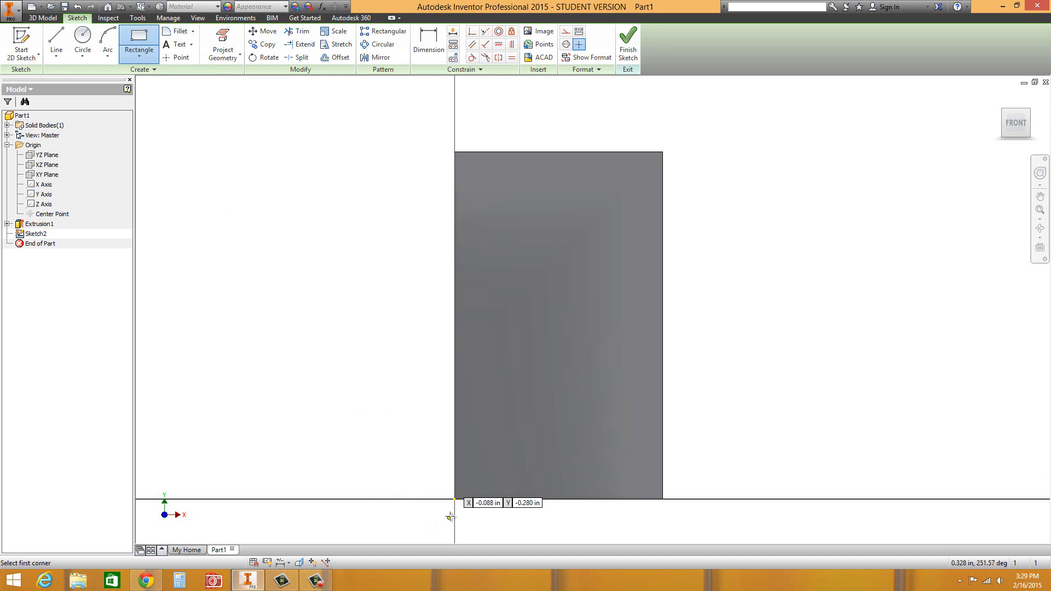
click(454, 500)
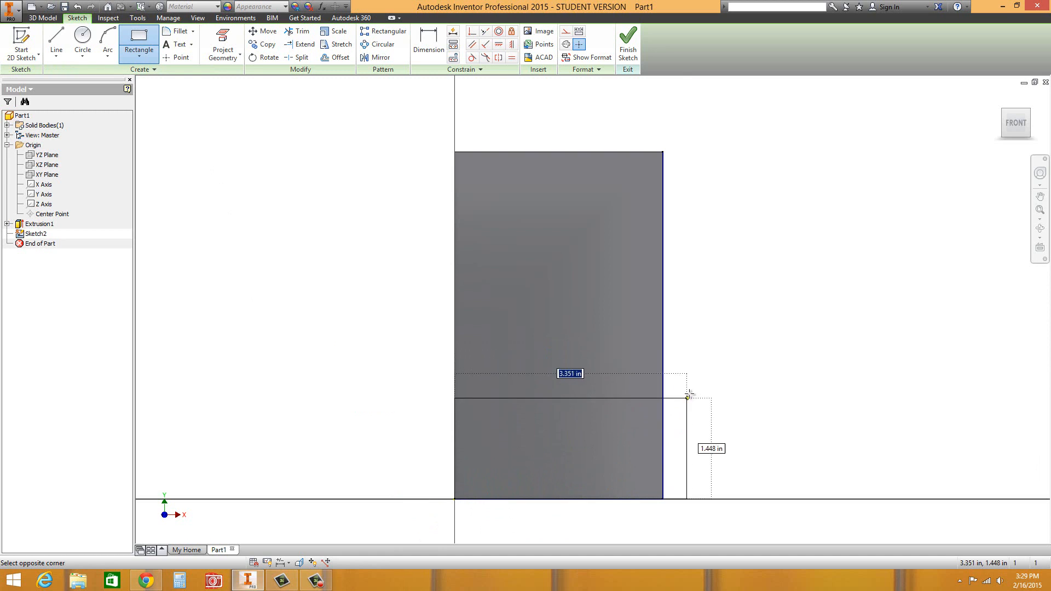
key(Escape)
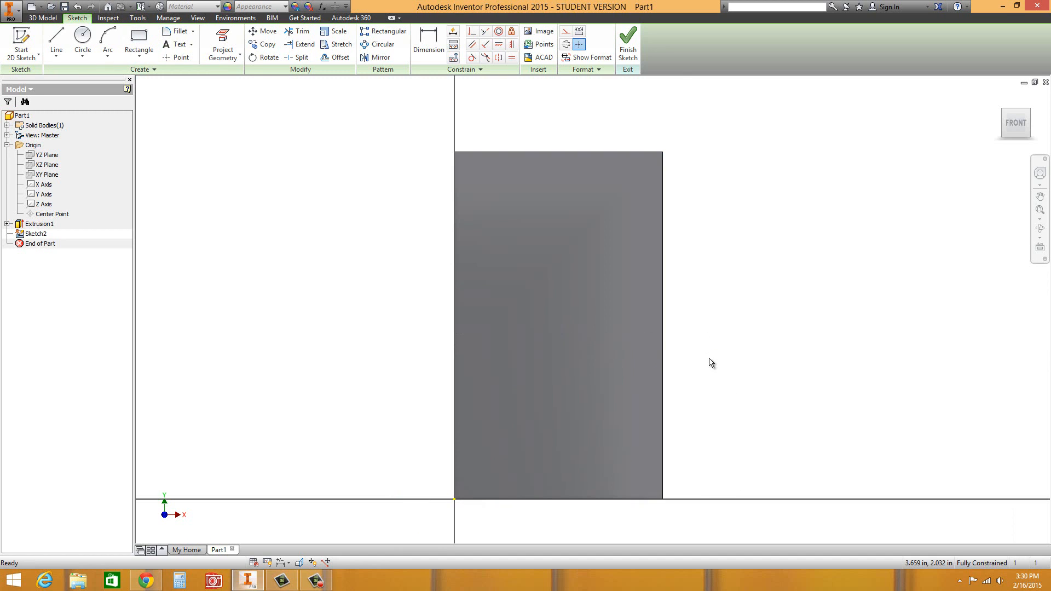
Project the front face's edges into the sketch and draw a rectangle 3 in wide and about 1.7 in high from the origin to the right edge.
click(223, 39)
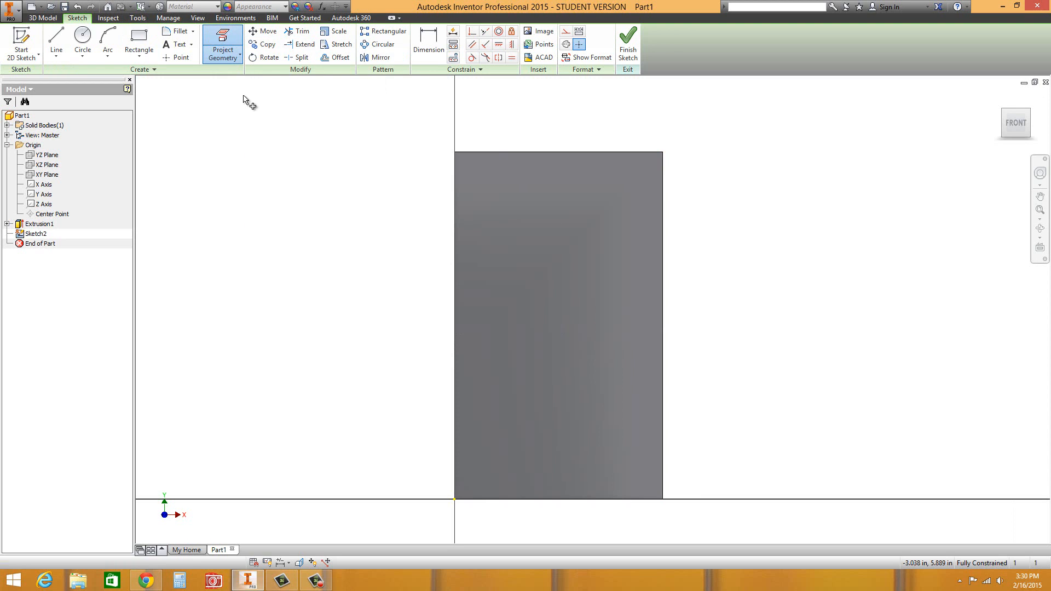
click(613, 377)
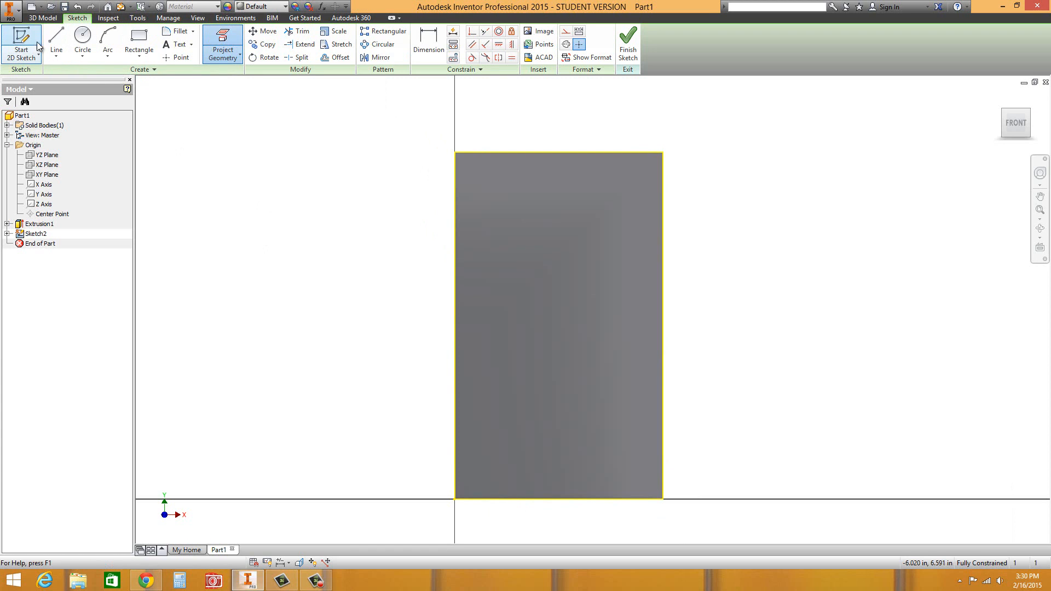
click(141, 39)
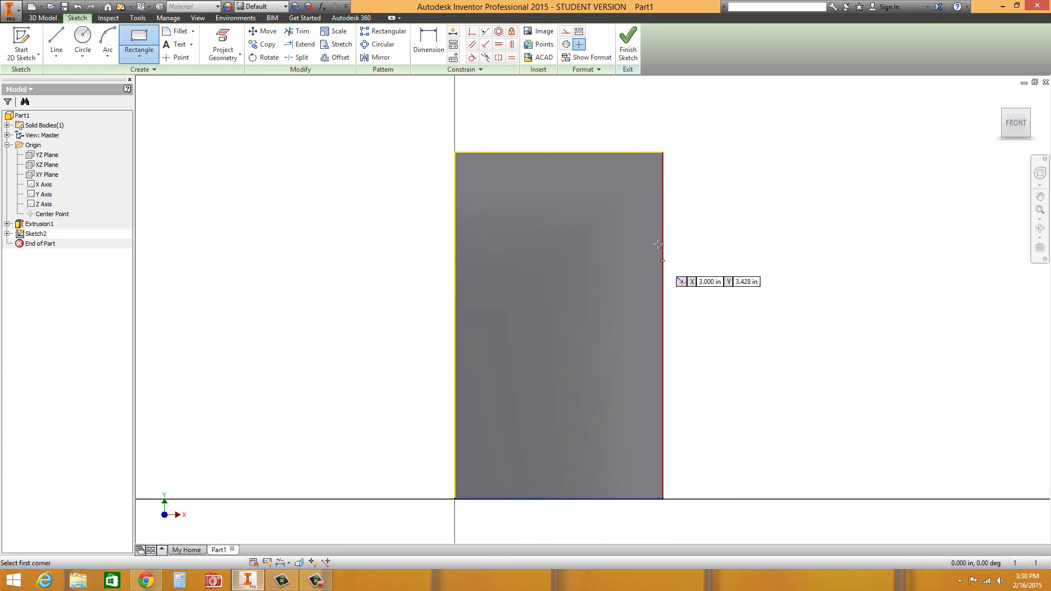
click(455, 499)
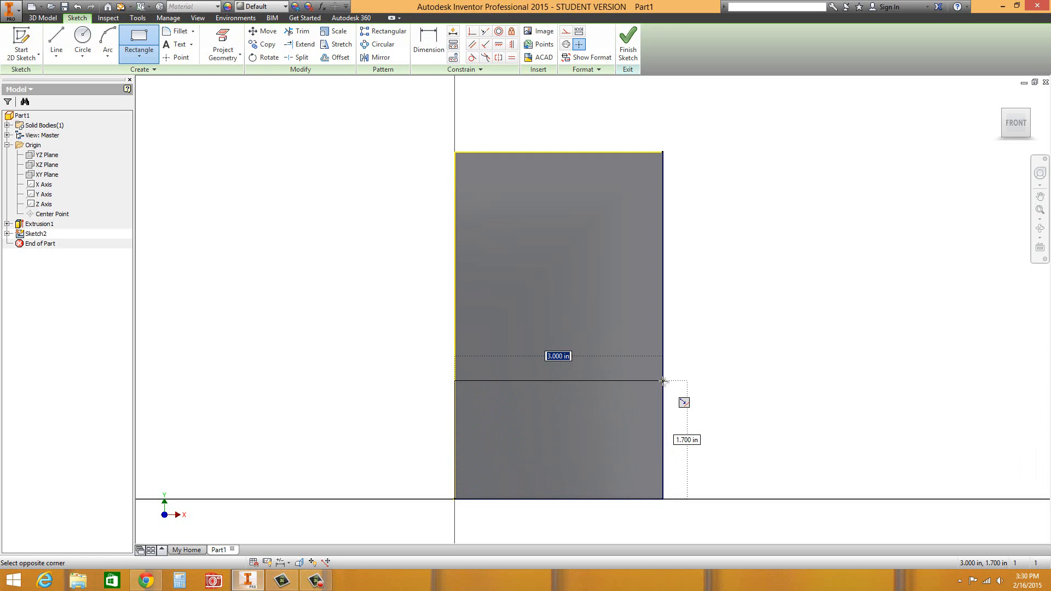
click(663, 381)
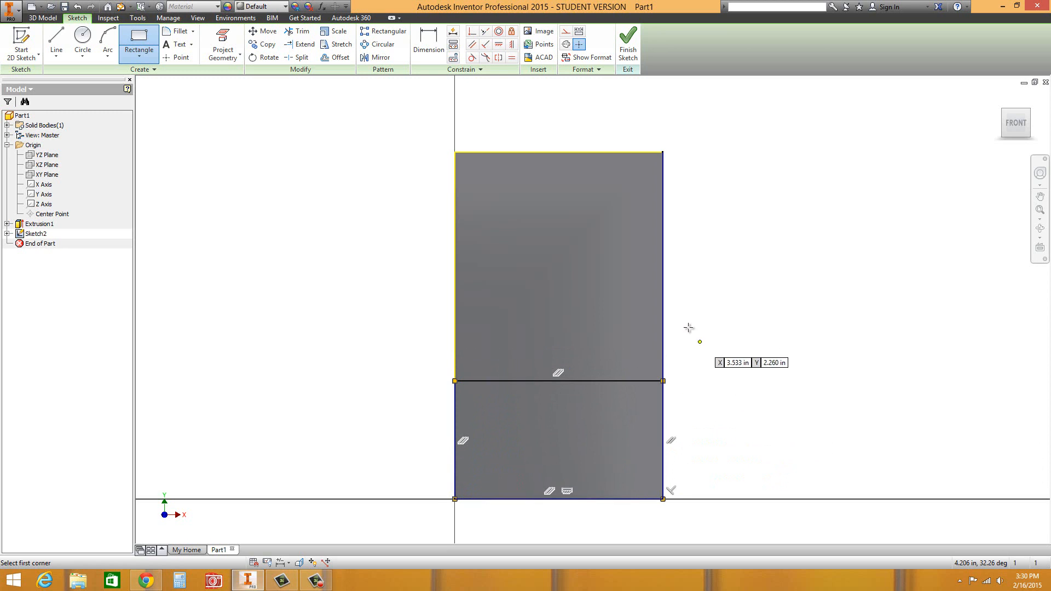
Dimension the new rectangle's height between its horizontal edges and set it to 1.5 in.
click(430, 47)
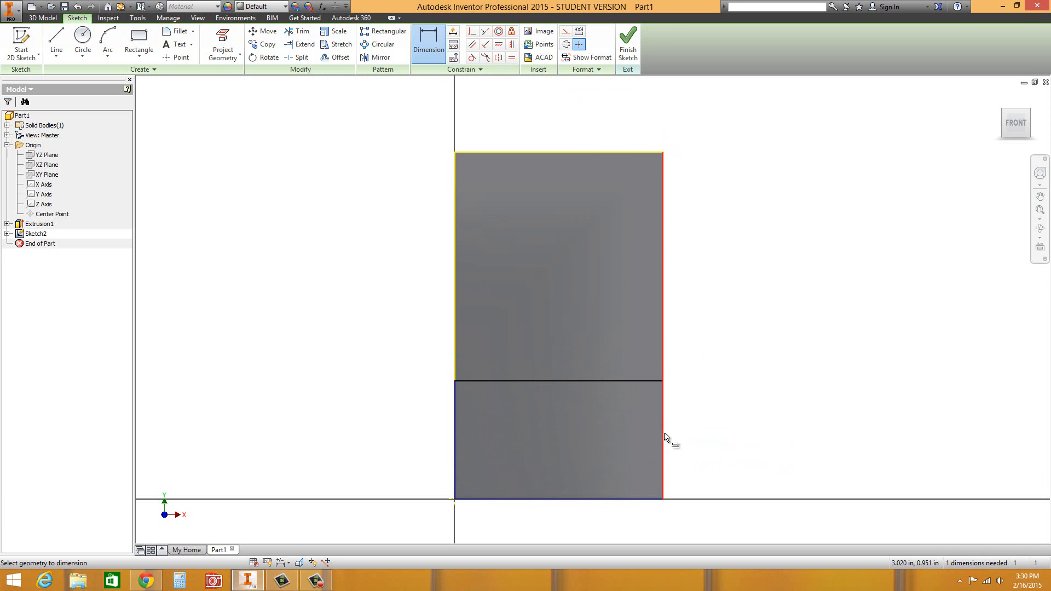
click(636, 382)
click(635, 499)
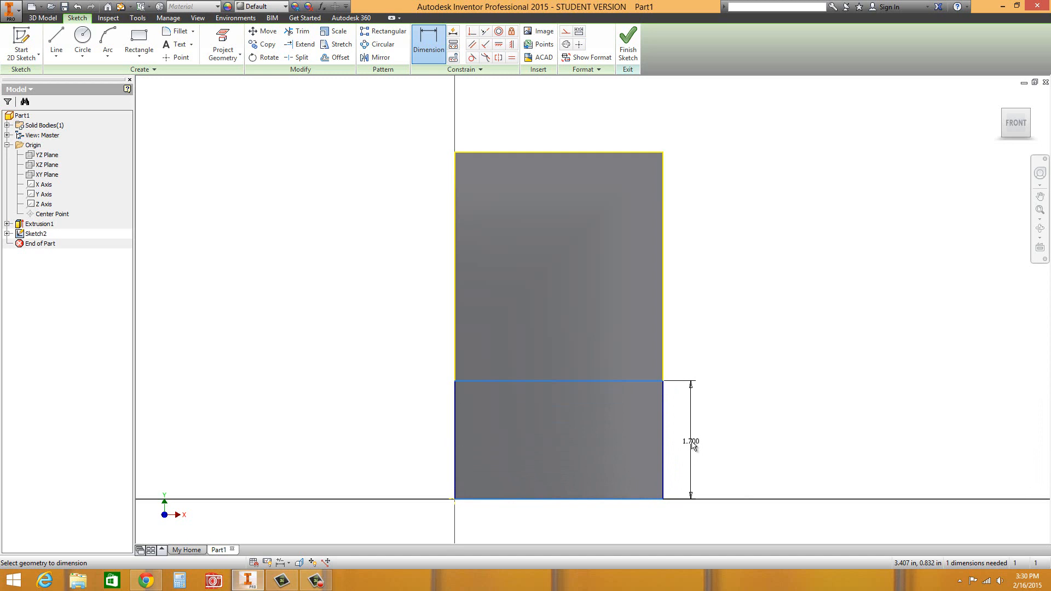
click(693, 445)
text(1.5)
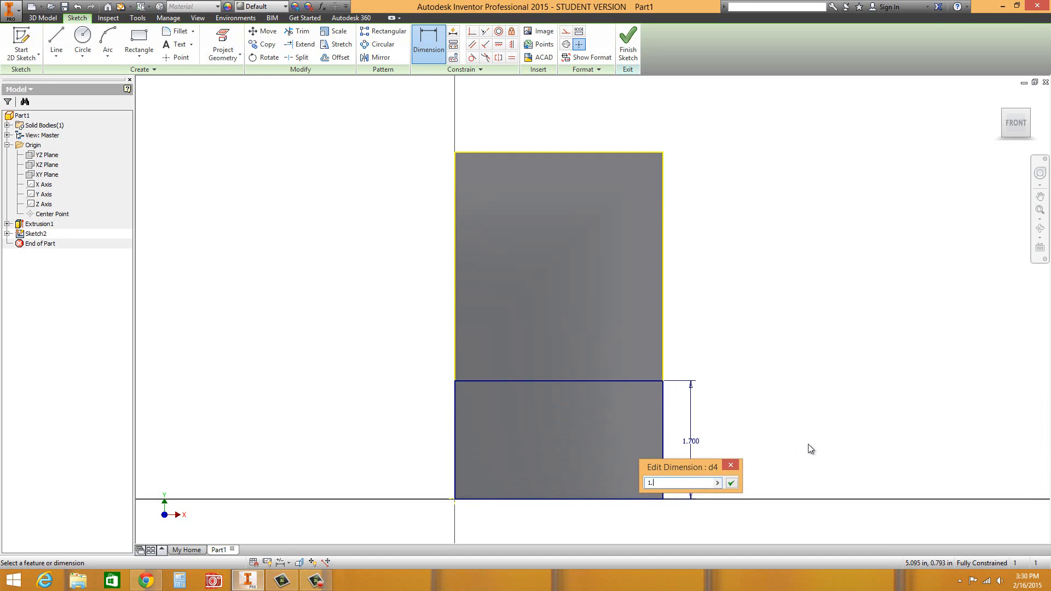
key(Return)
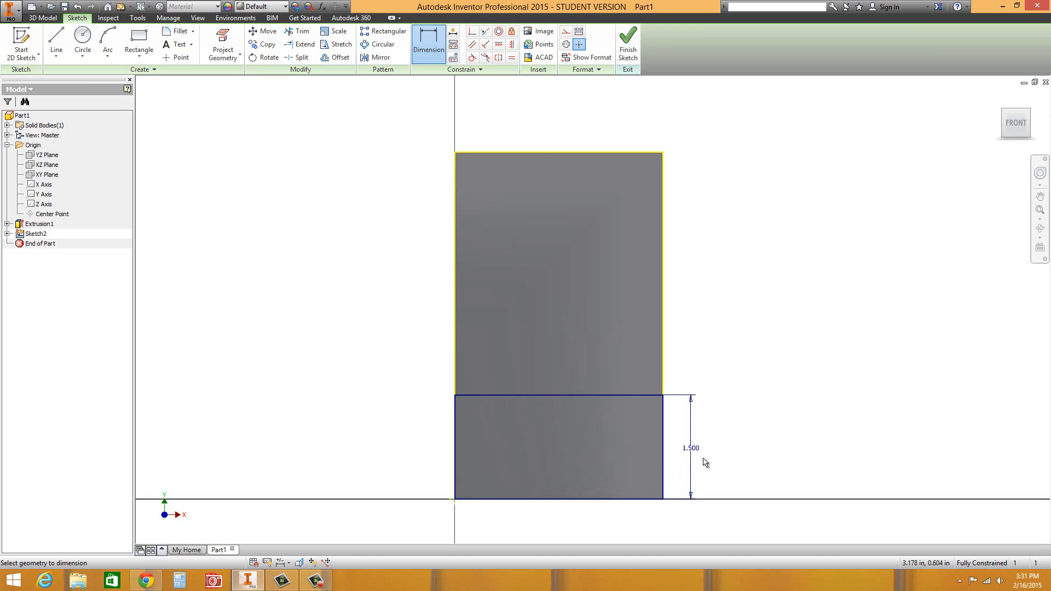
key(Escape)
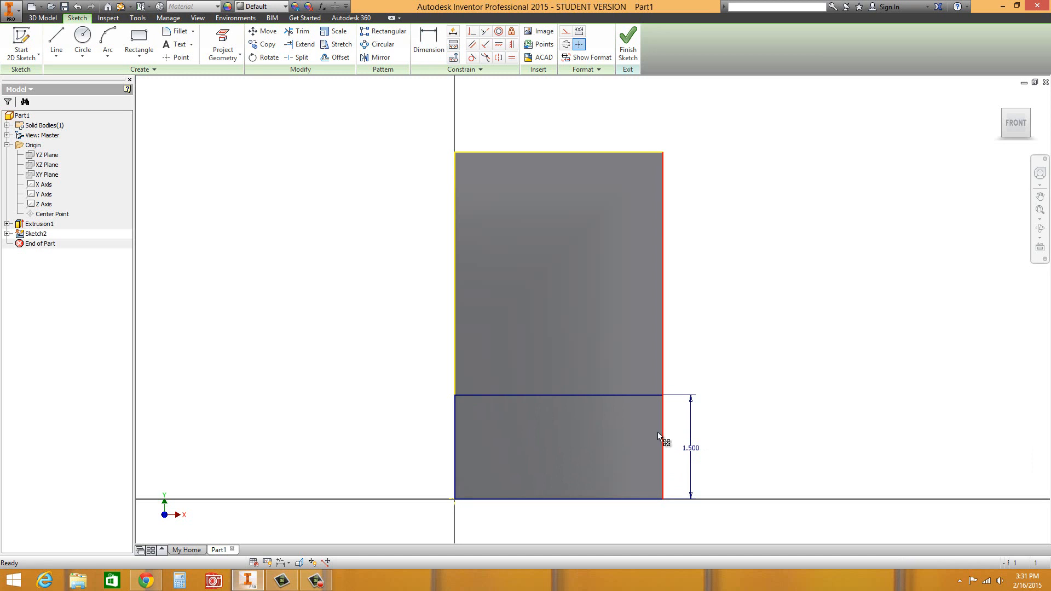
click(665, 400)
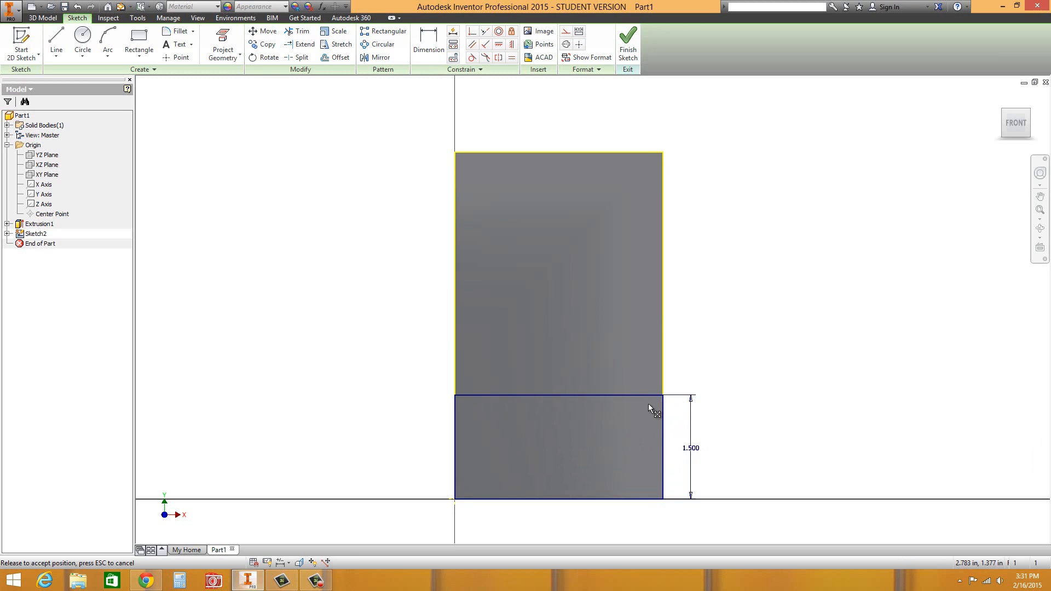
key(Escape)
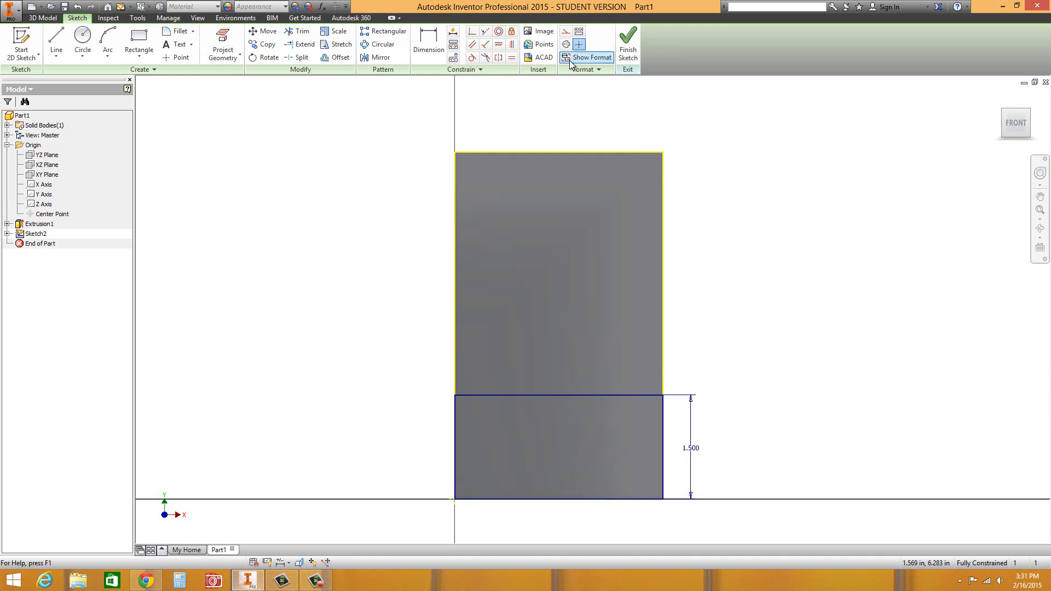
Extrude the lower rectangle of the sketch 0.5 in outward from the block's front face, joined to the block.
click(42, 18)
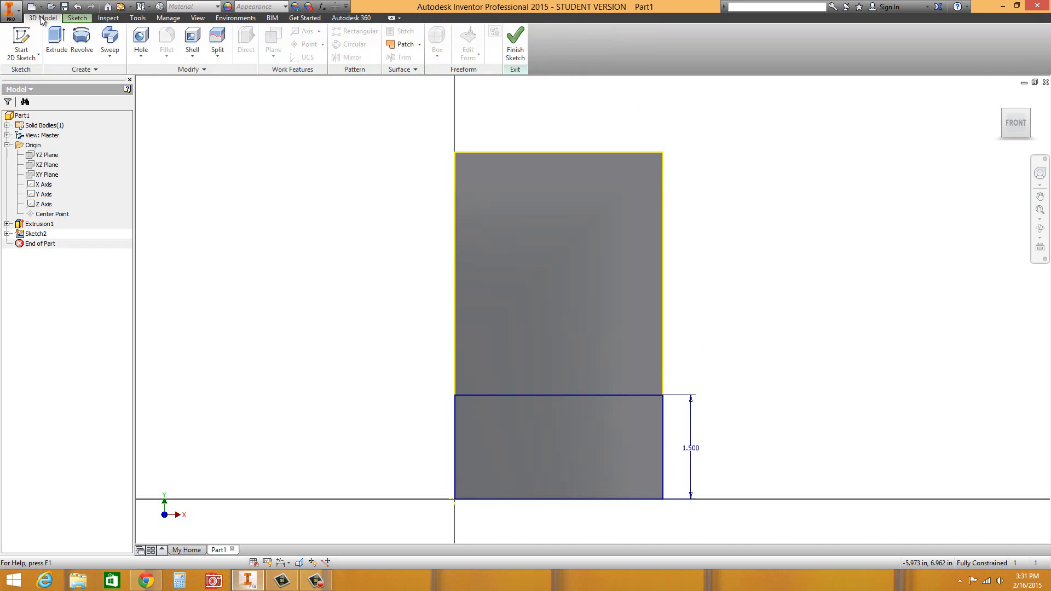
click(56, 39)
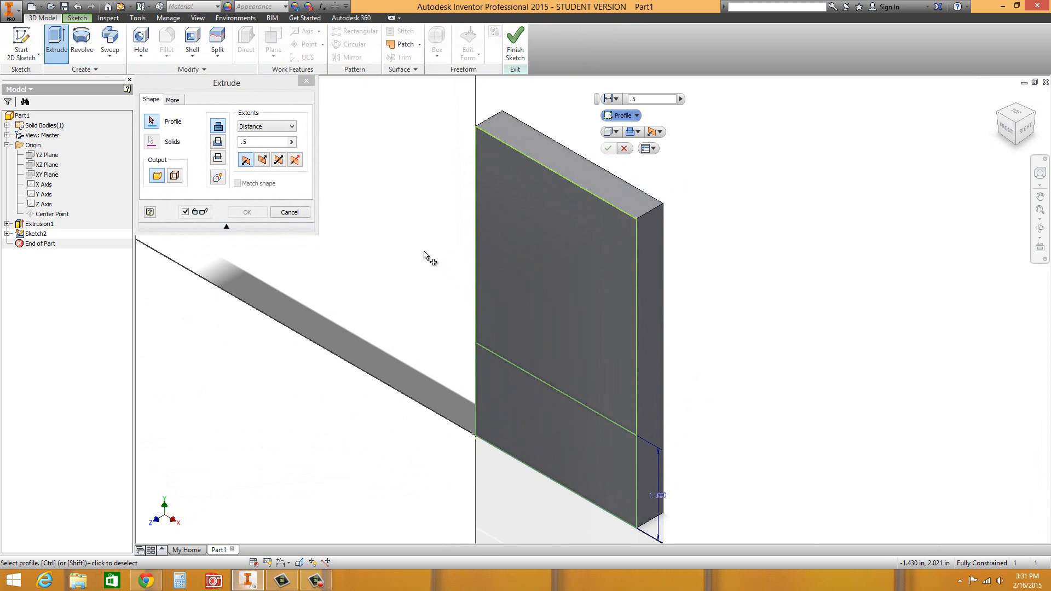
click(554, 436)
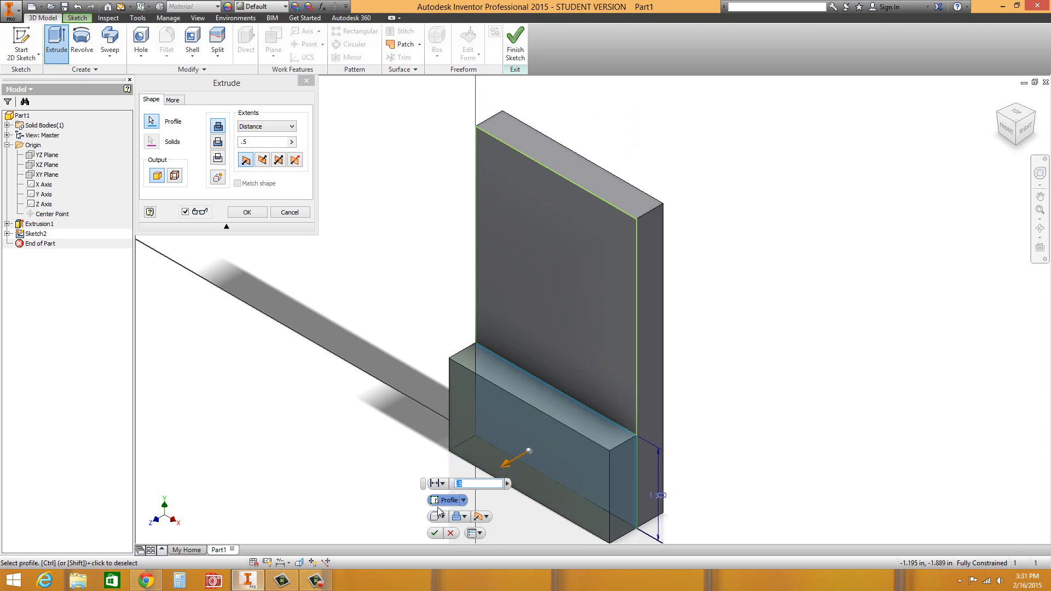
click(435, 534)
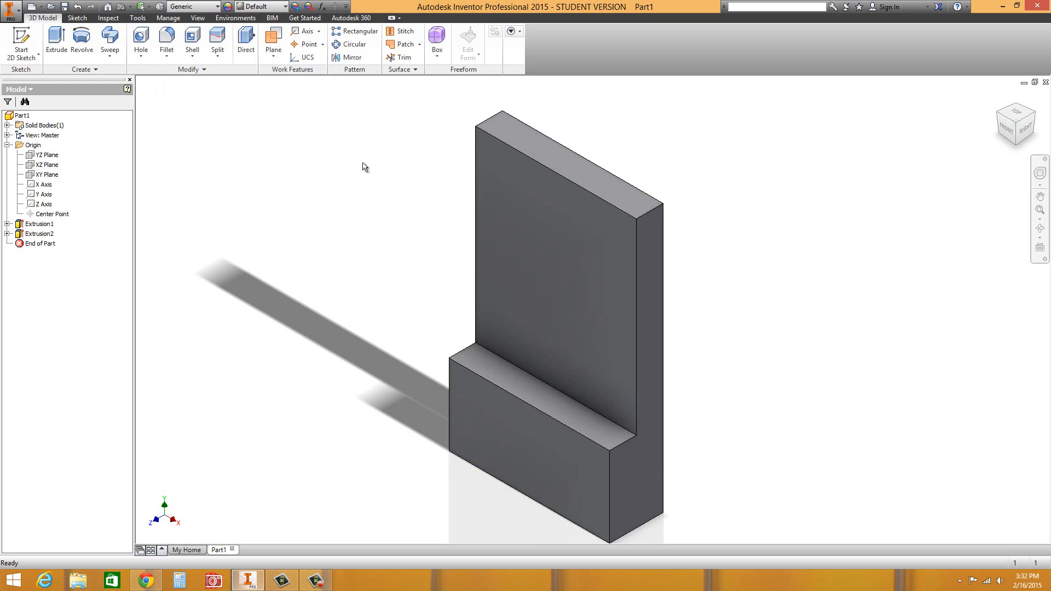
Create a new 2D sketch on the upper front face above the step and view it straight from the front.
click(532, 243)
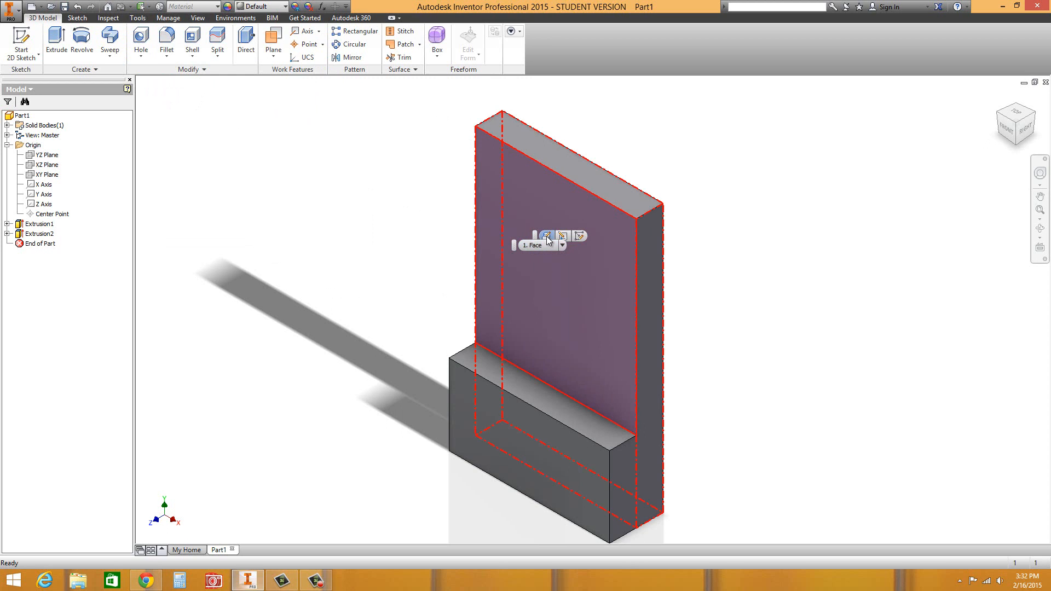
click(581, 237)
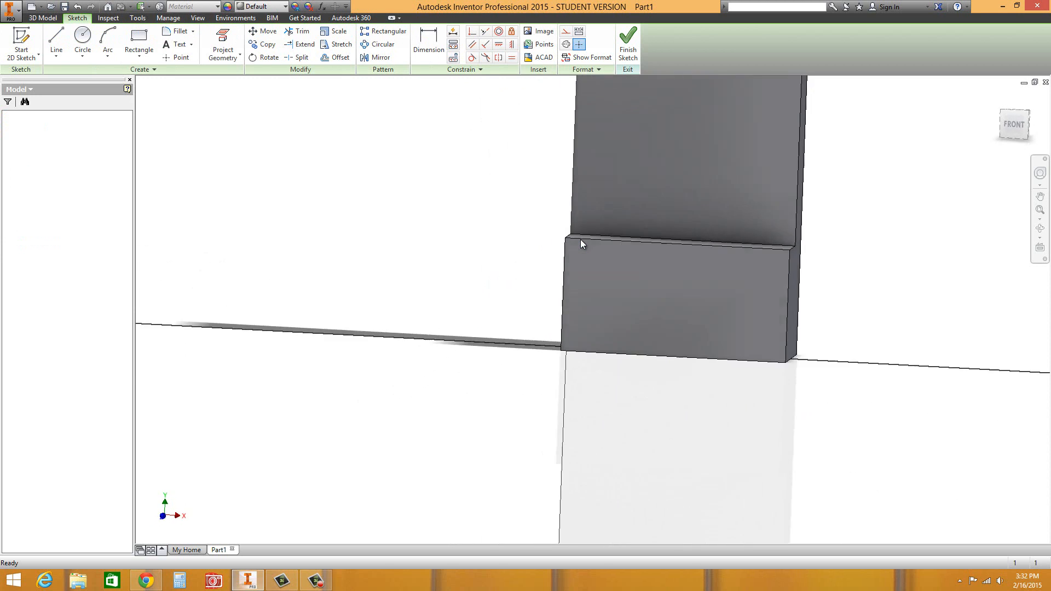
click(1016, 128)
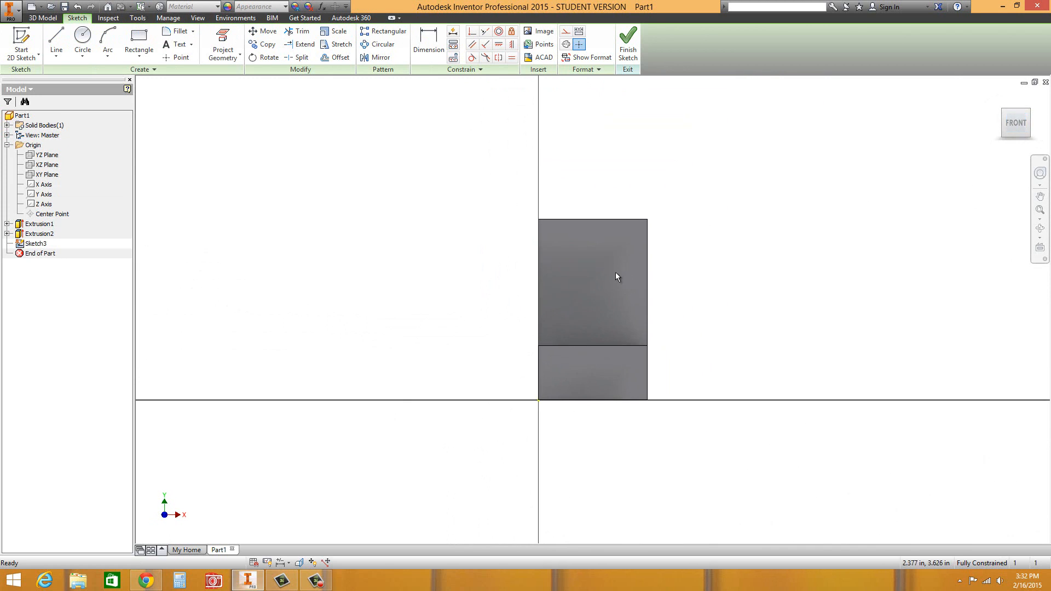
Draw a 0.75 in diameter circle near the face's upper-left corner and place its diameter dimension outside the part.
click(82, 39)
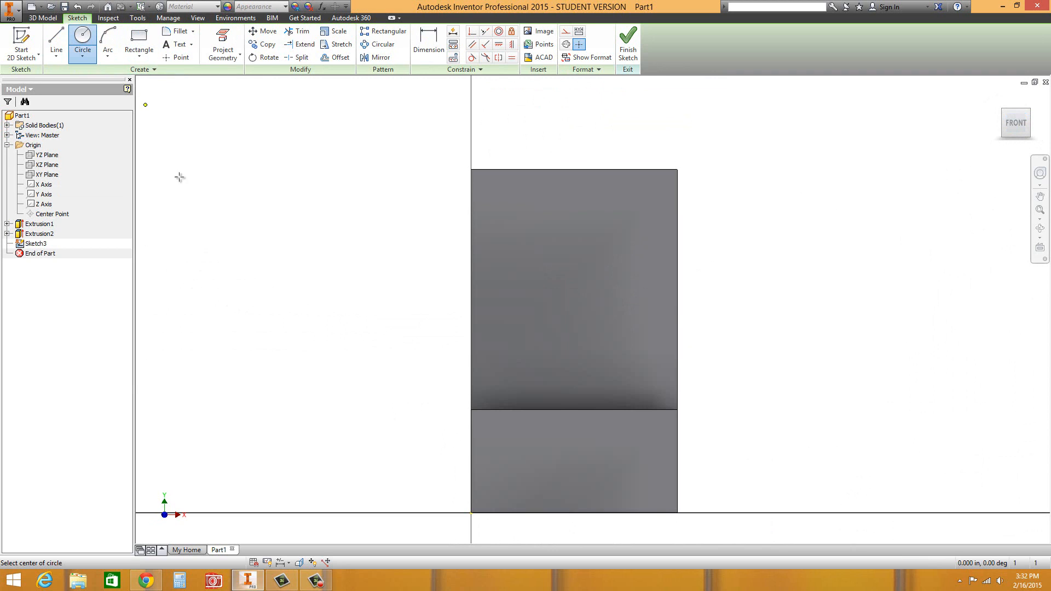
click(525, 238)
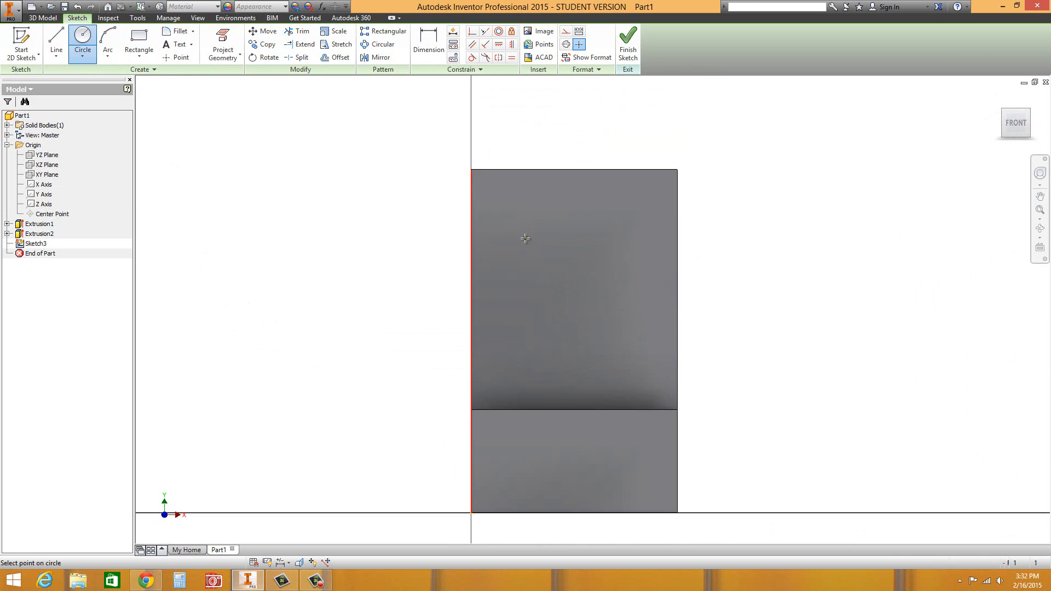
text(.75)
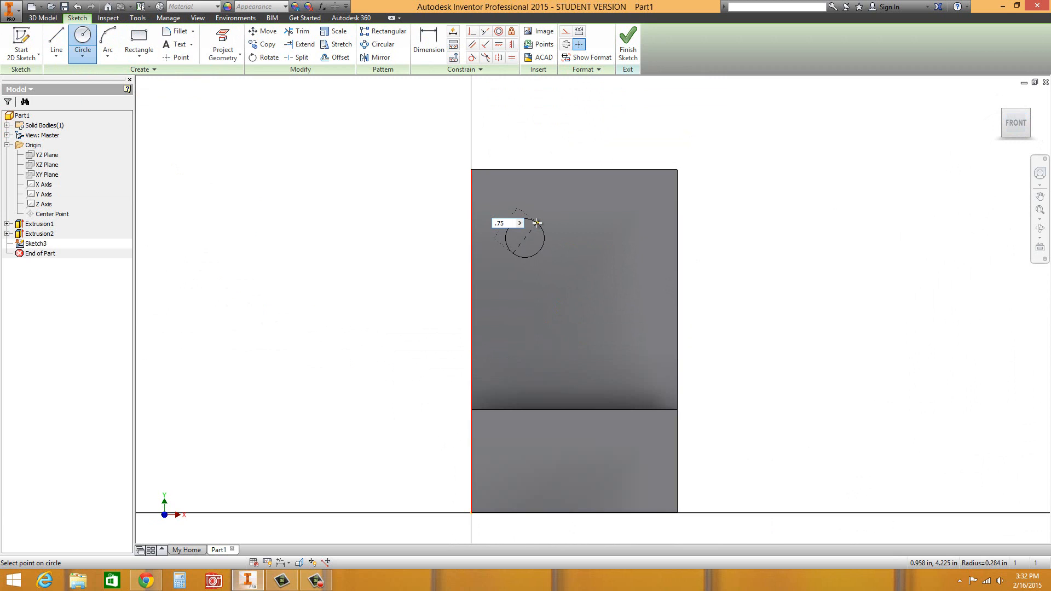
key(Return)
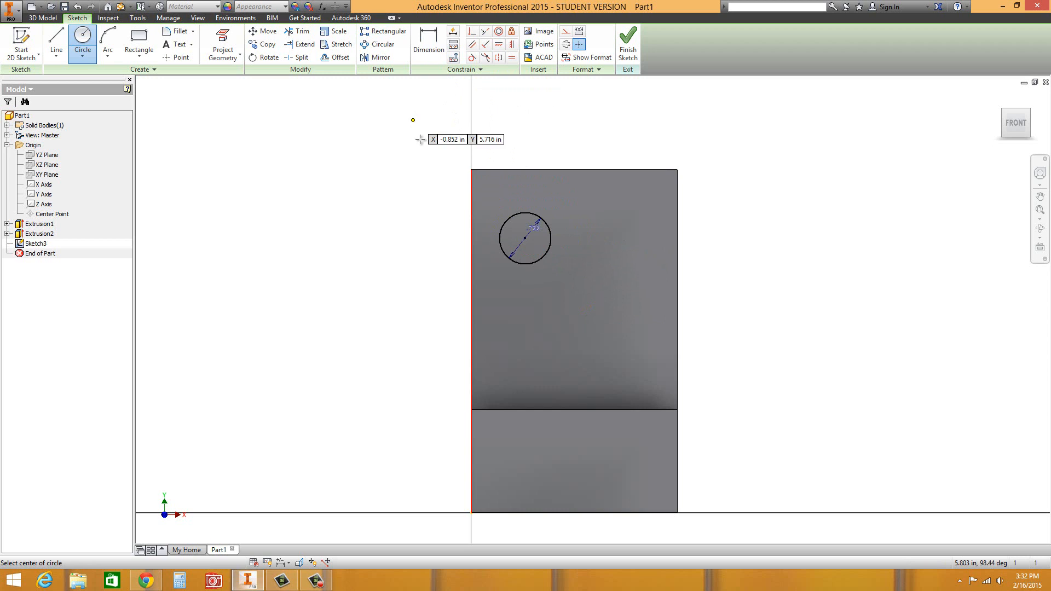
key(Escape)
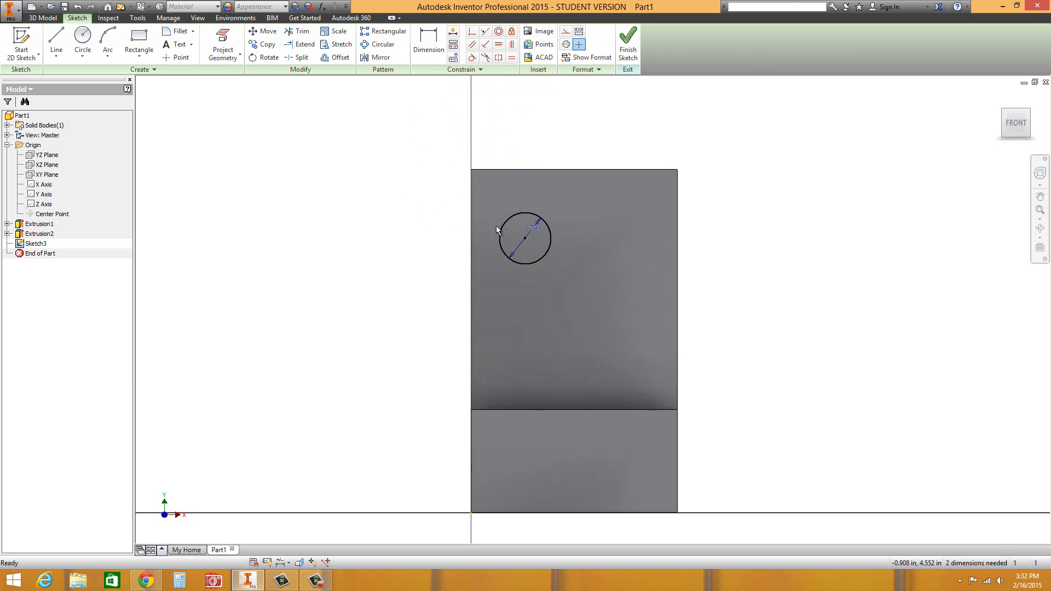
click(536, 233)
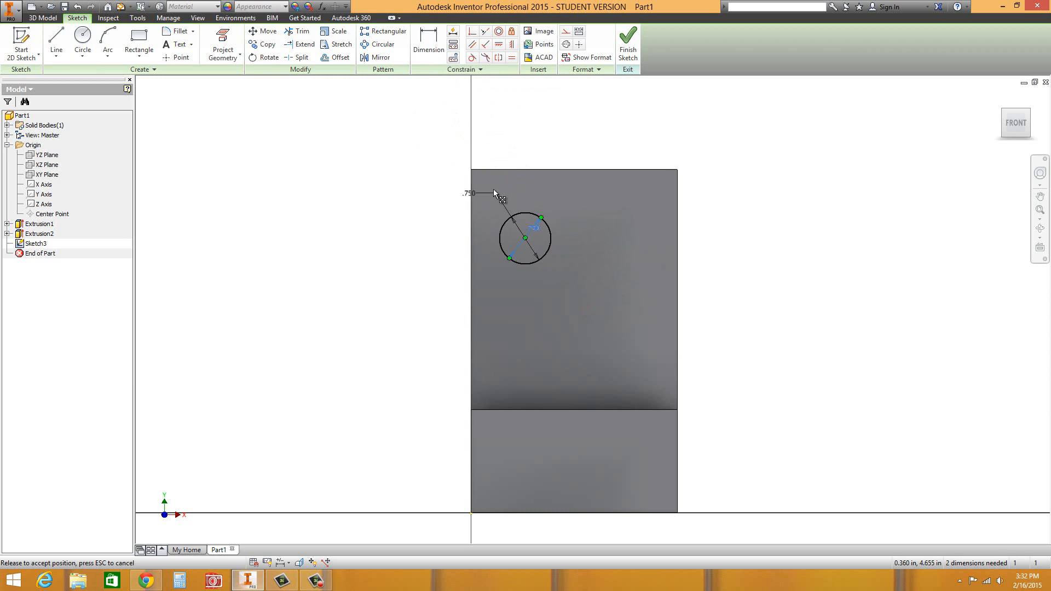
click(455, 164)
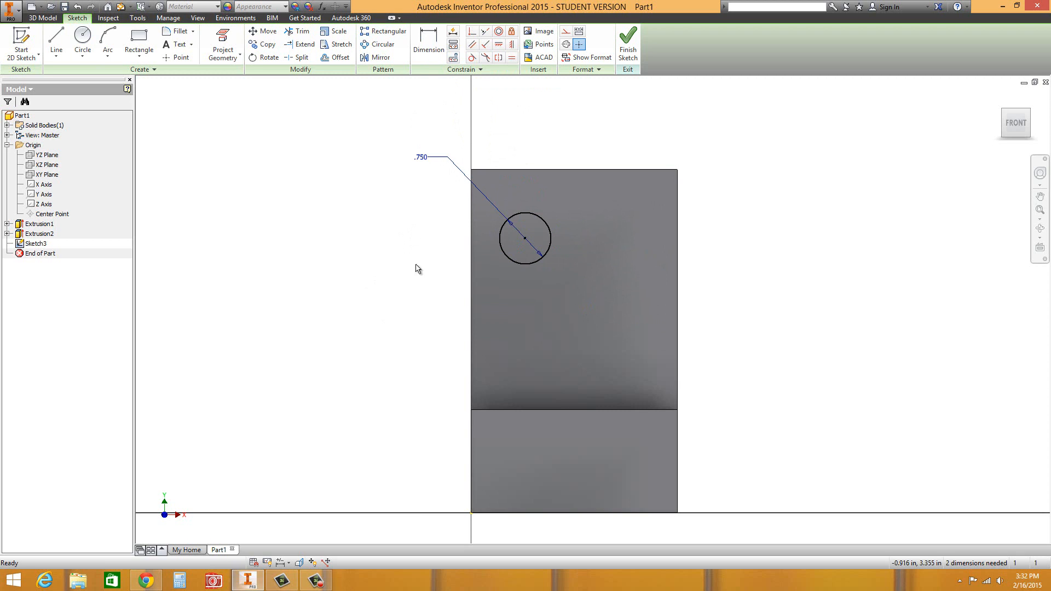
Dimension the circle's center vertically from the face's top edge and set the distance to 1 in.
click(429, 44)
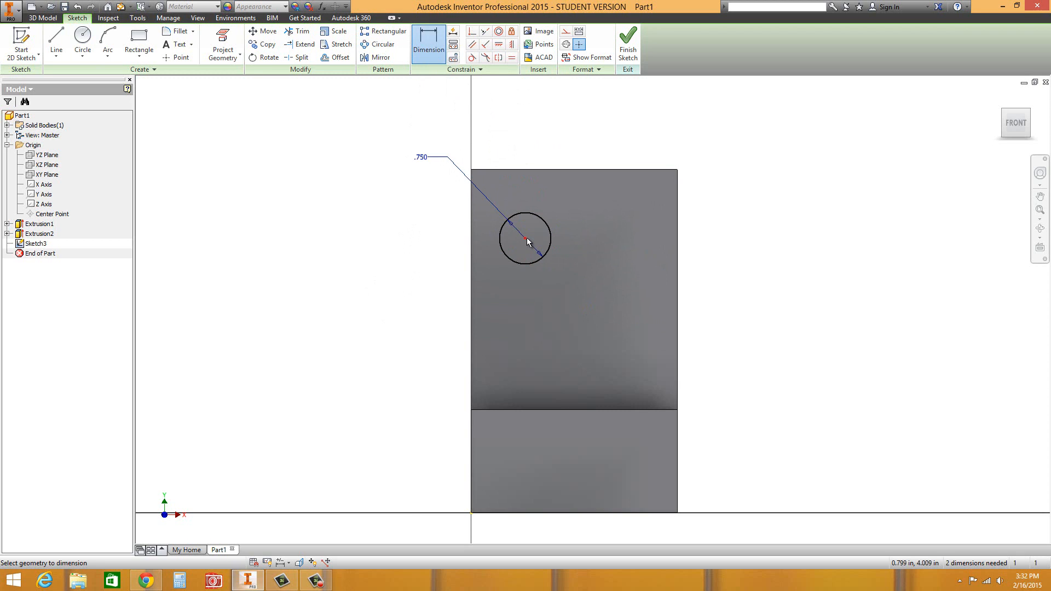
click(542, 169)
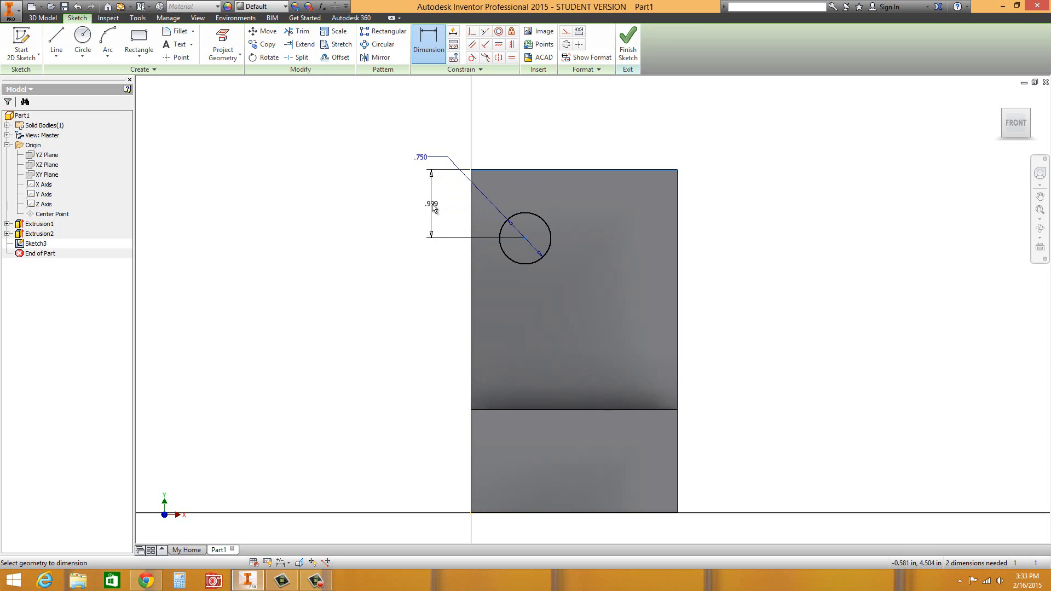
click(433, 206)
text(1)
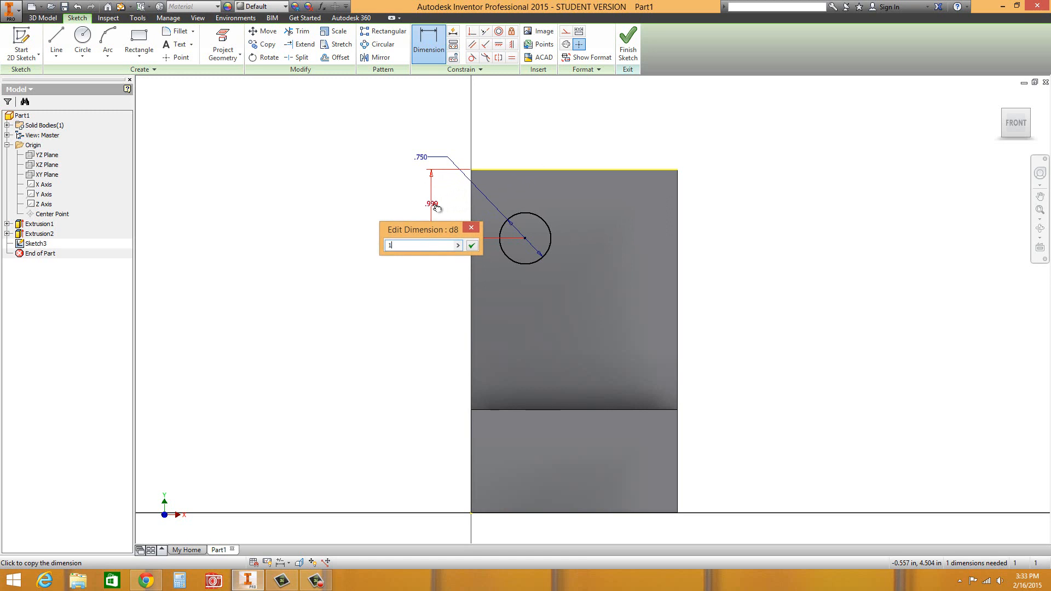
key(Return)
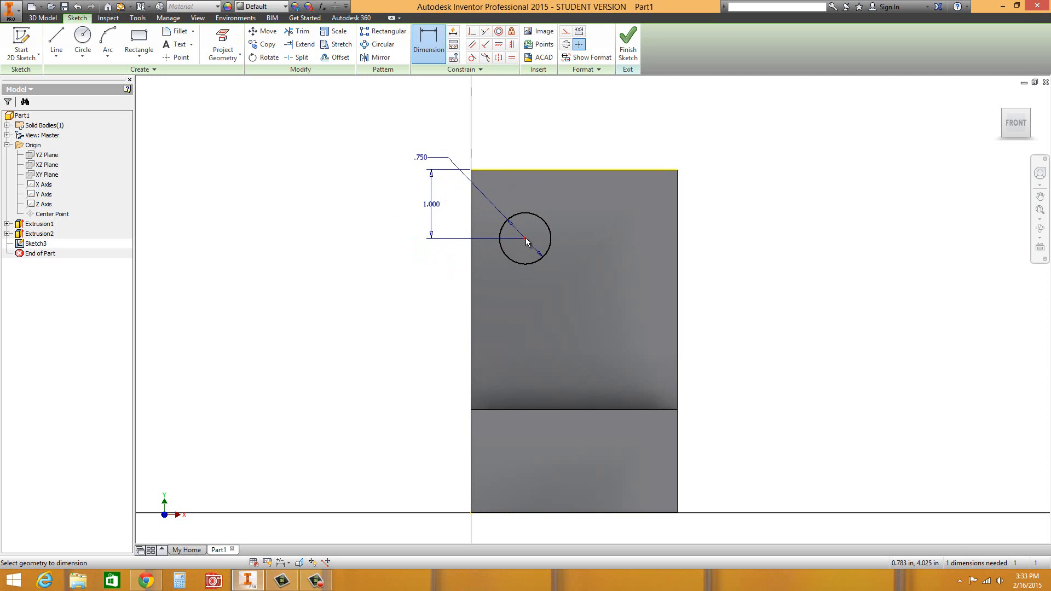
Dimension the circle's center horizontally from the face's left edge and set the distance to 1 in.
click(471, 250)
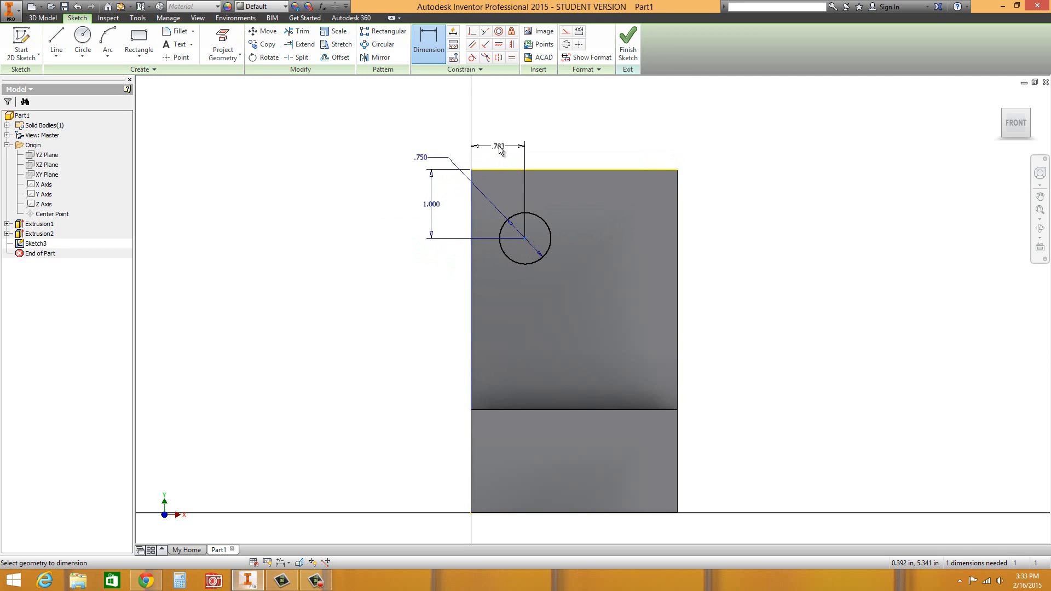
click(499, 151)
text(1)
key(Return)
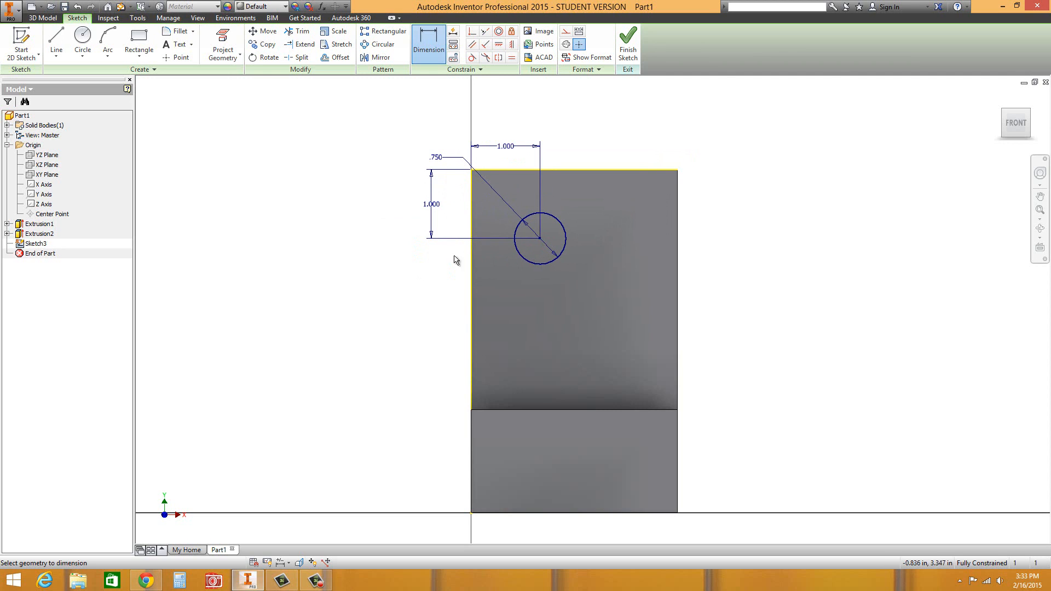
Extrude the circle as a cut through the upright plate with the extent set to All.
click(43, 18)
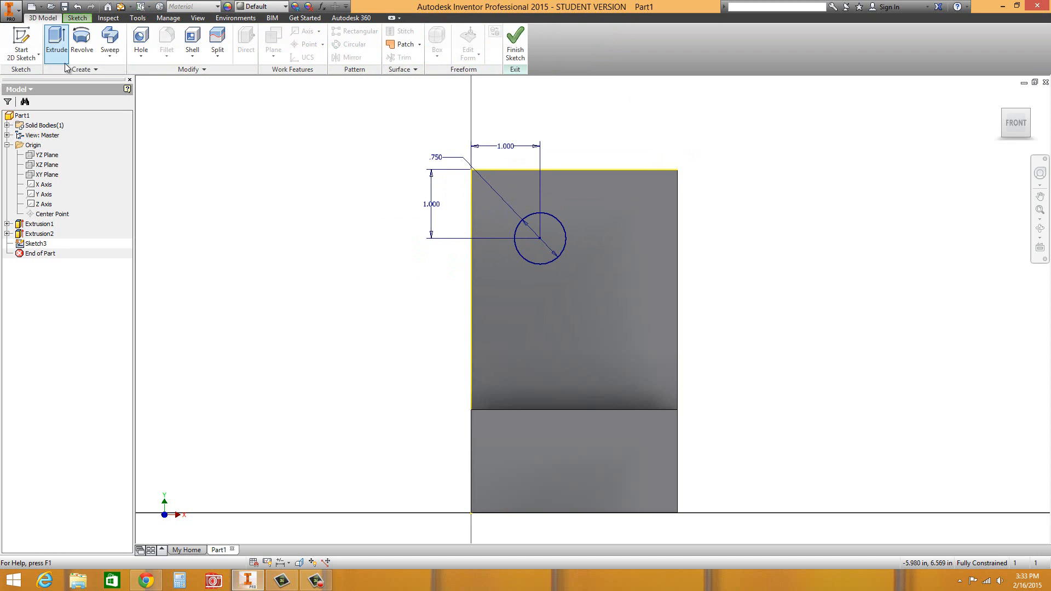
click(57, 42)
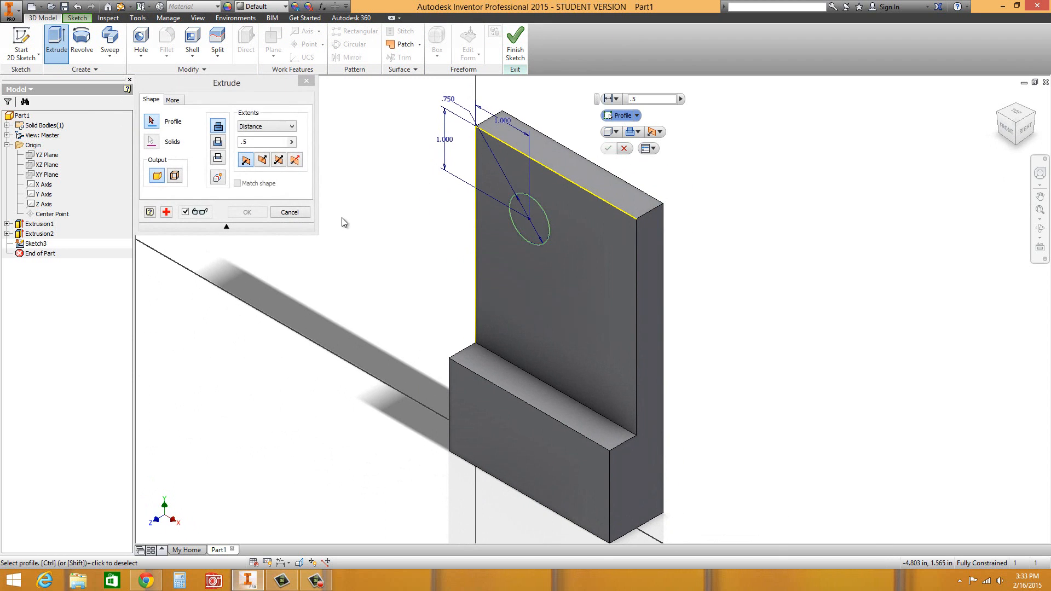
click(525, 230)
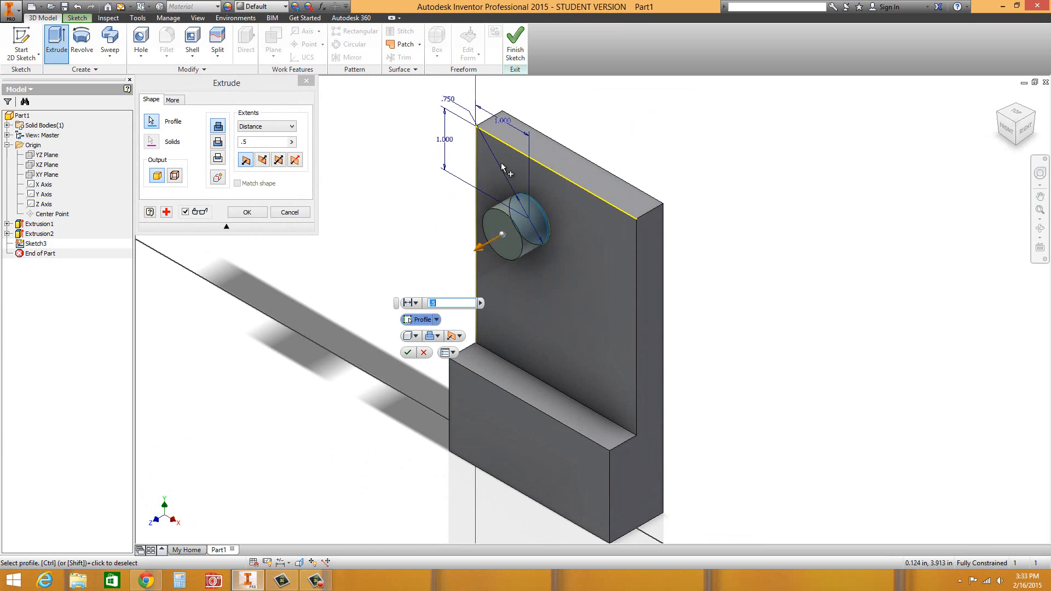
click(221, 128)
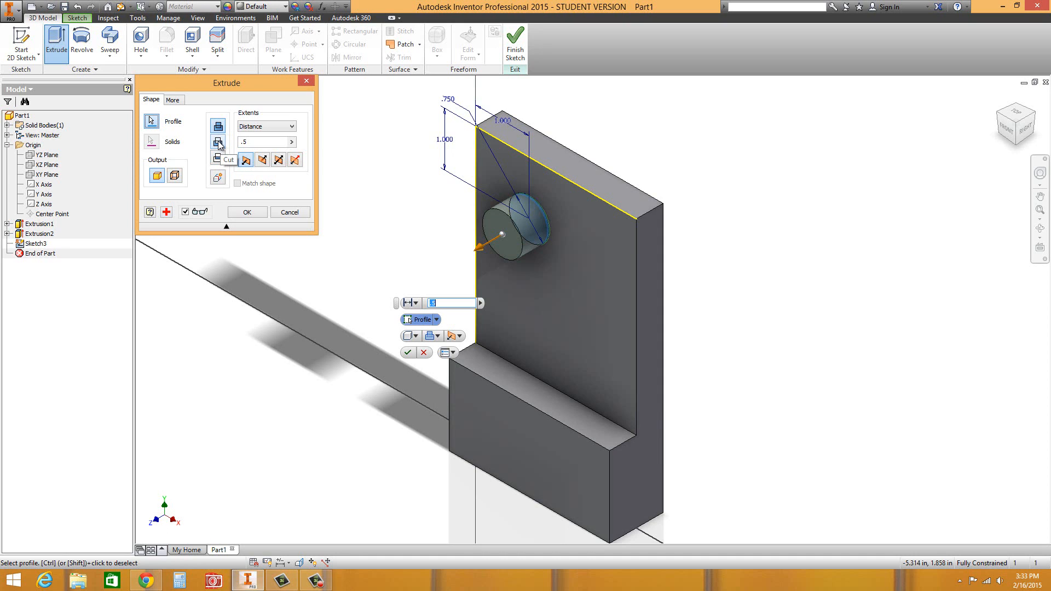
click(218, 144)
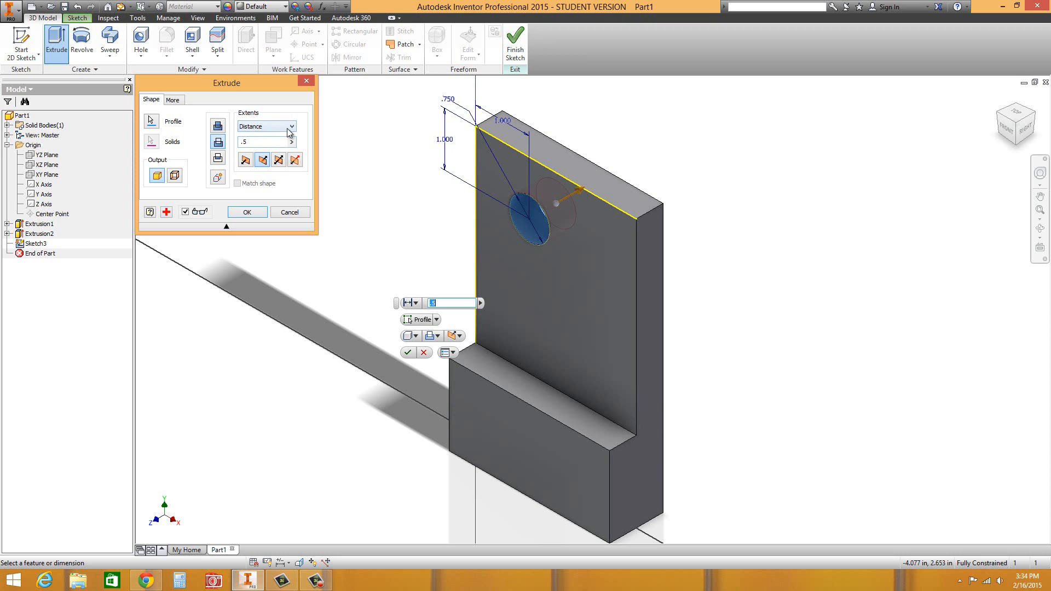
click(295, 130)
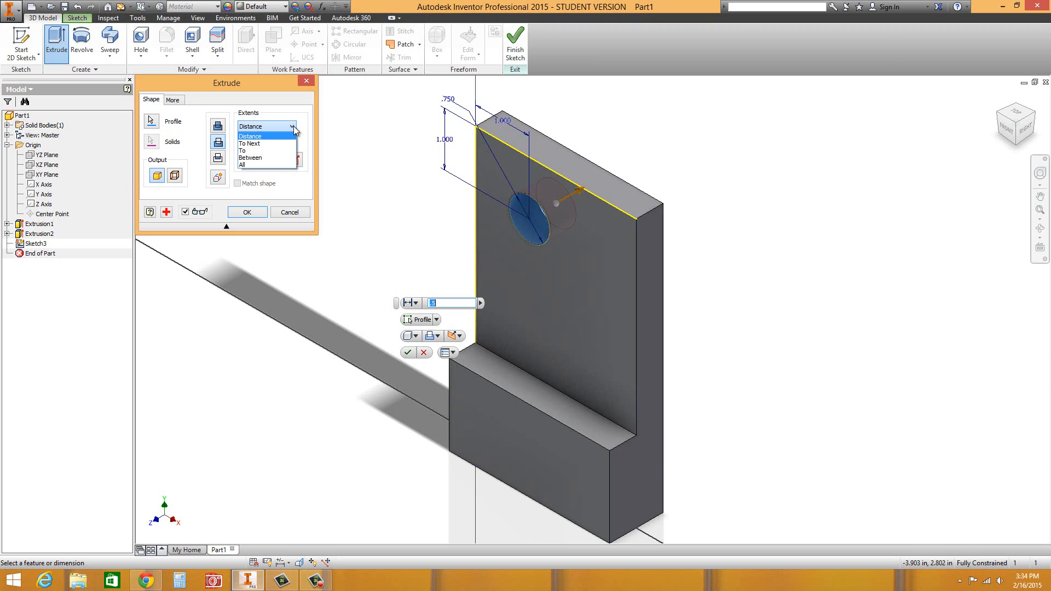
click(247, 166)
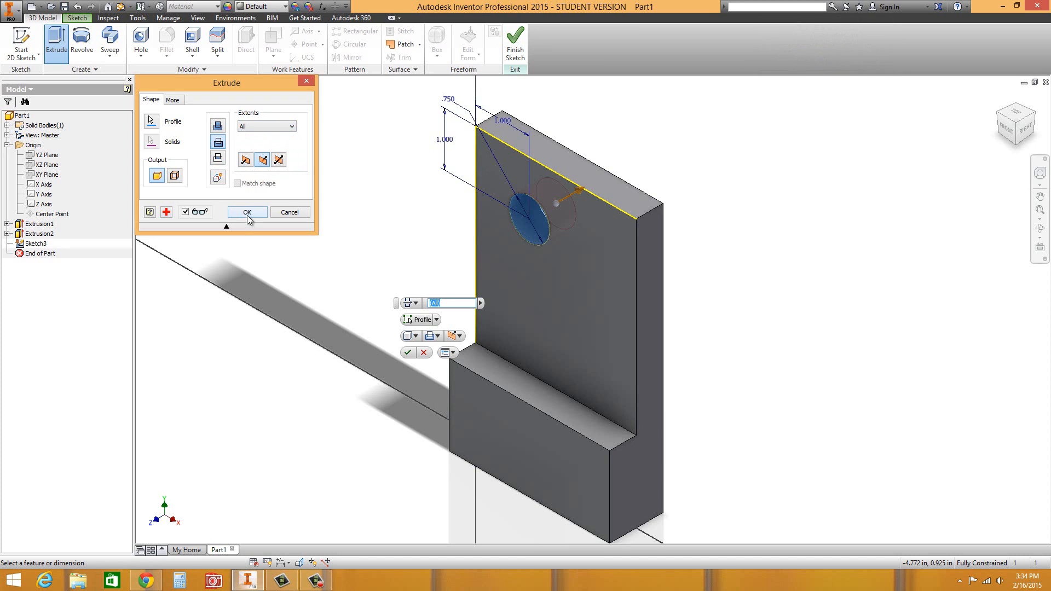
click(248, 215)
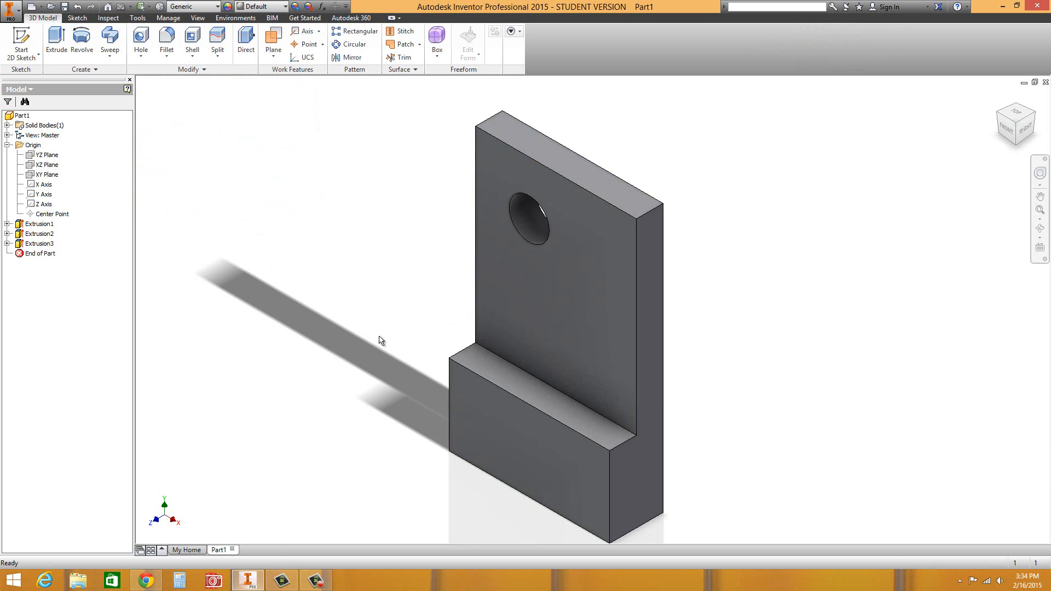
Fillet the right upper corner edges of the upright plate and the lower step with a constant 1 in radius.
shift+middle_drag(375, 335, 397, 323)
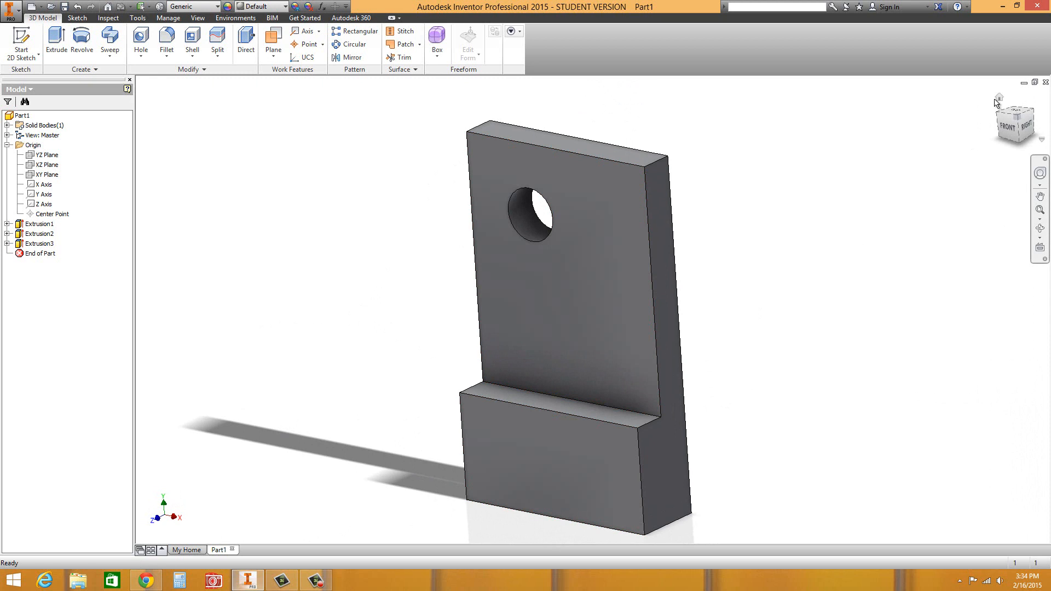
click(1000, 98)
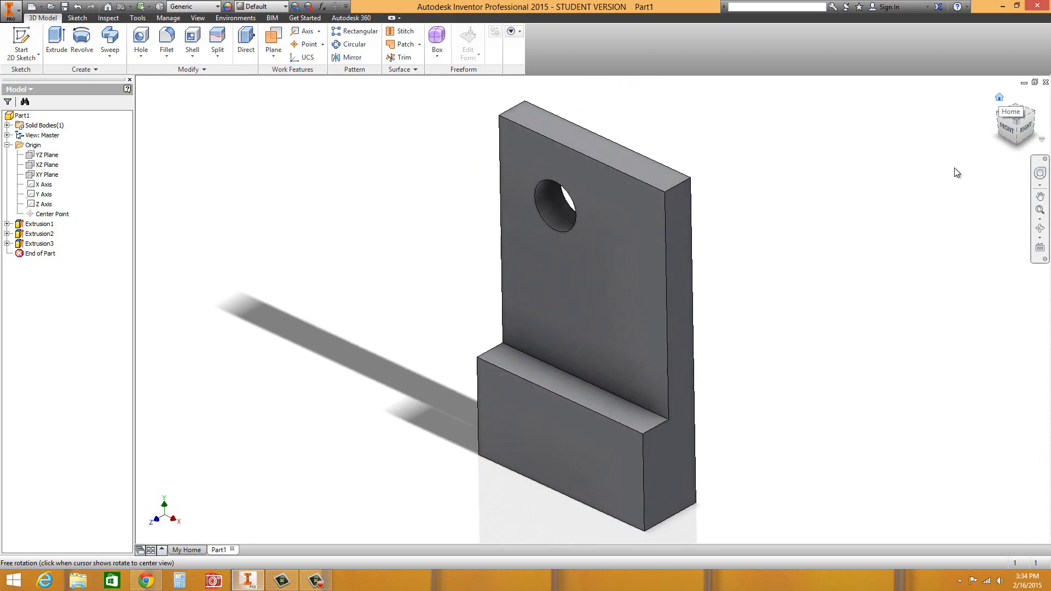
click(166, 56)
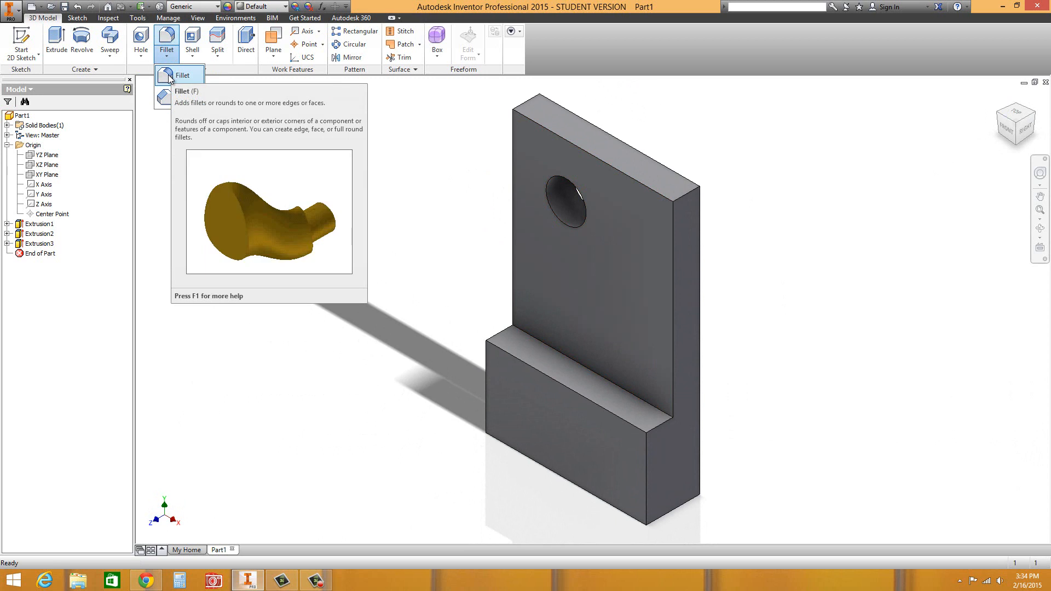
click(169, 79)
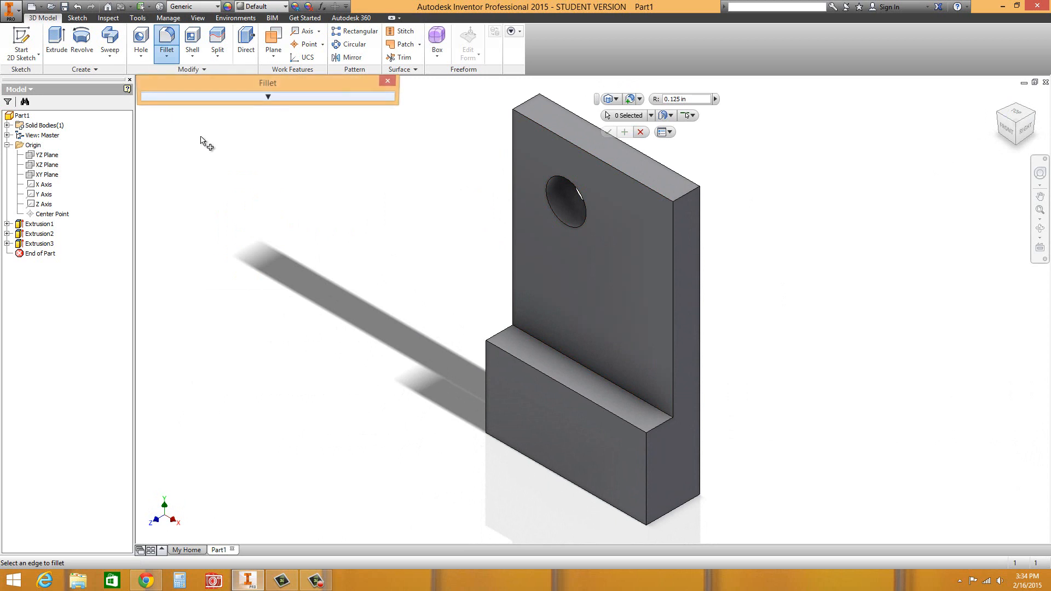
click(268, 97)
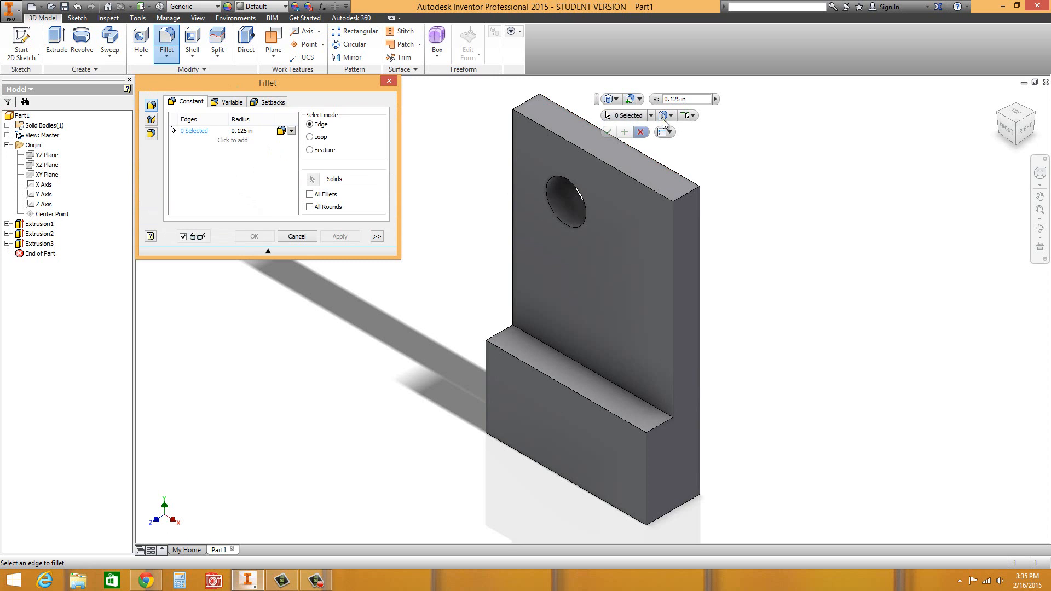
click(244, 131)
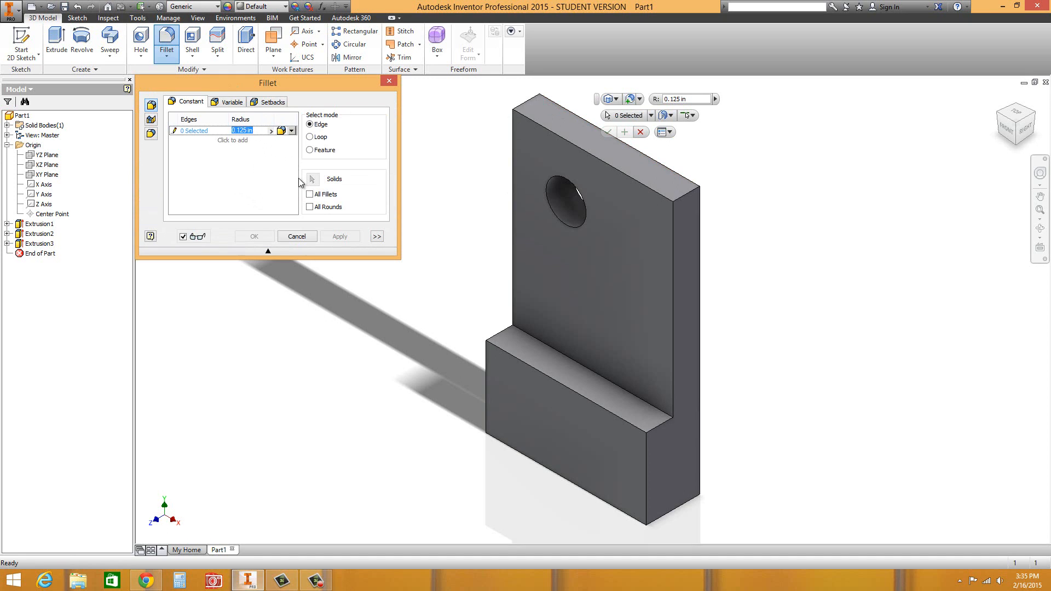
text(1)
click(687, 198)
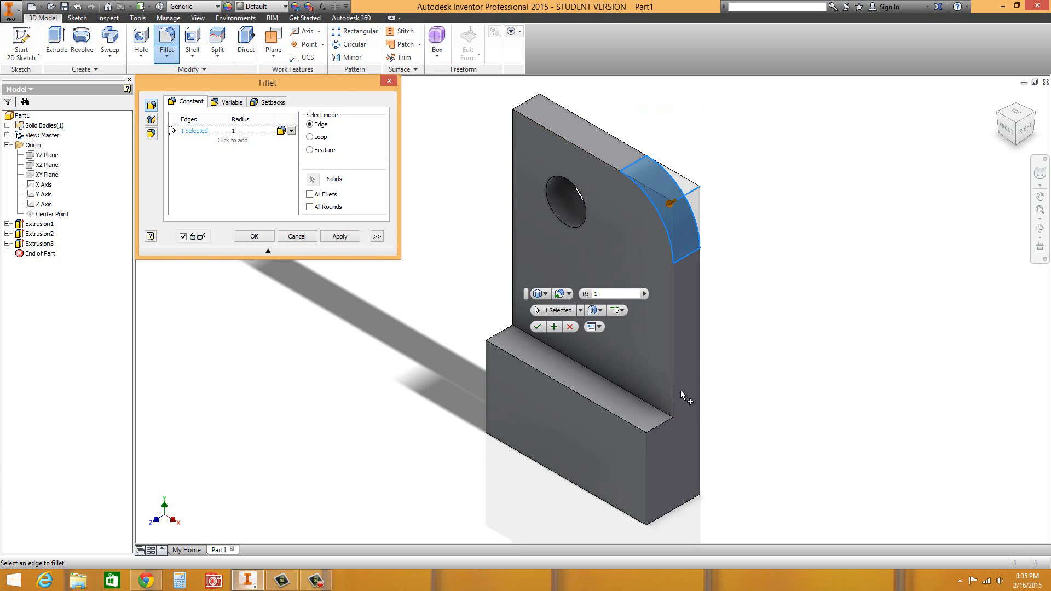
click(660, 429)
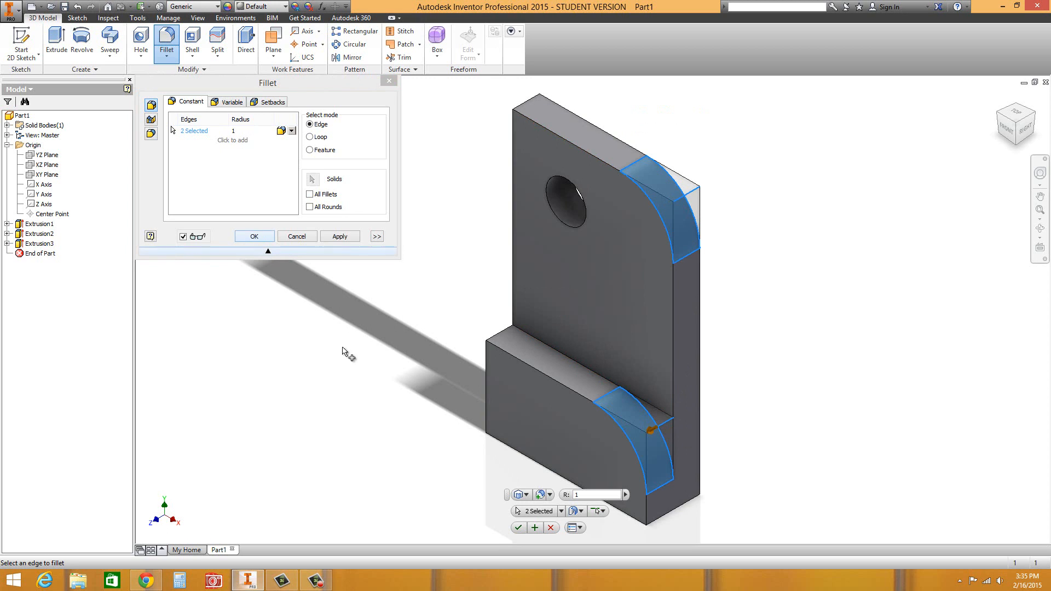
click(518, 529)
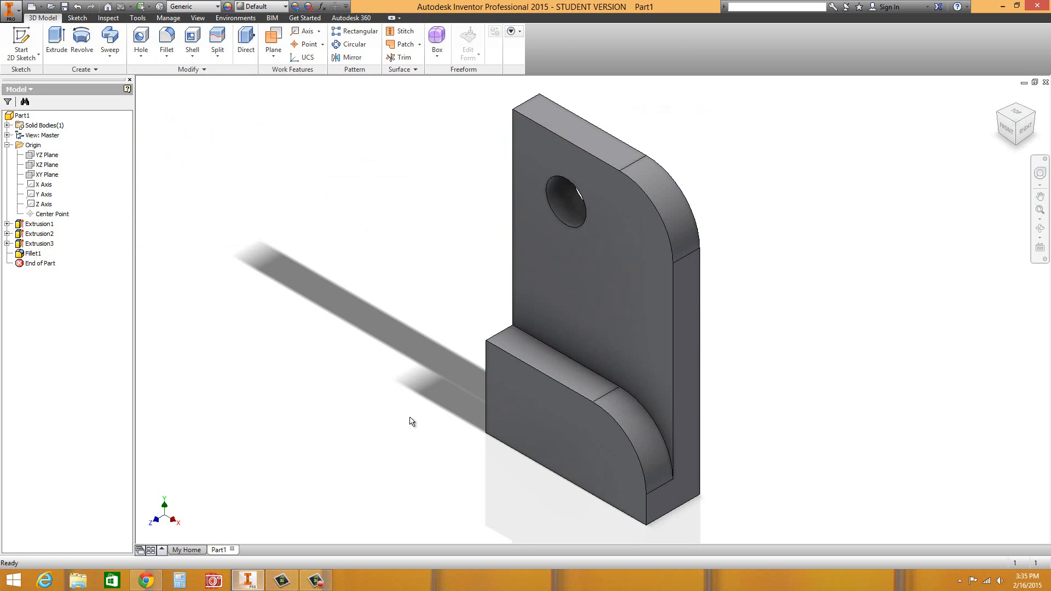
Chamfer the front outer edges of the upright plate and the lower step with a distance of 0.125 in.
click(169, 56)
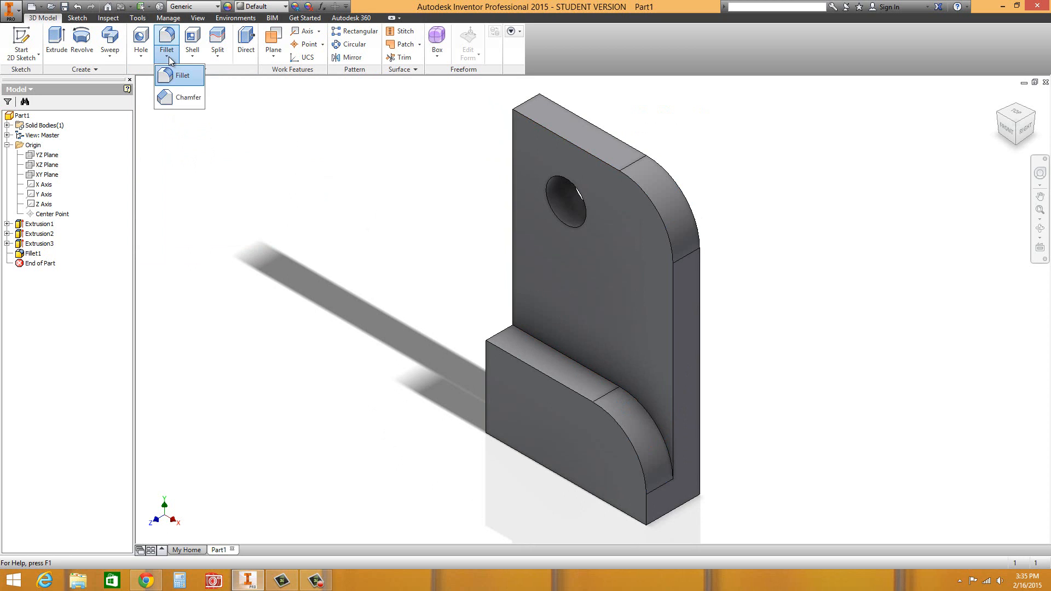
click(171, 103)
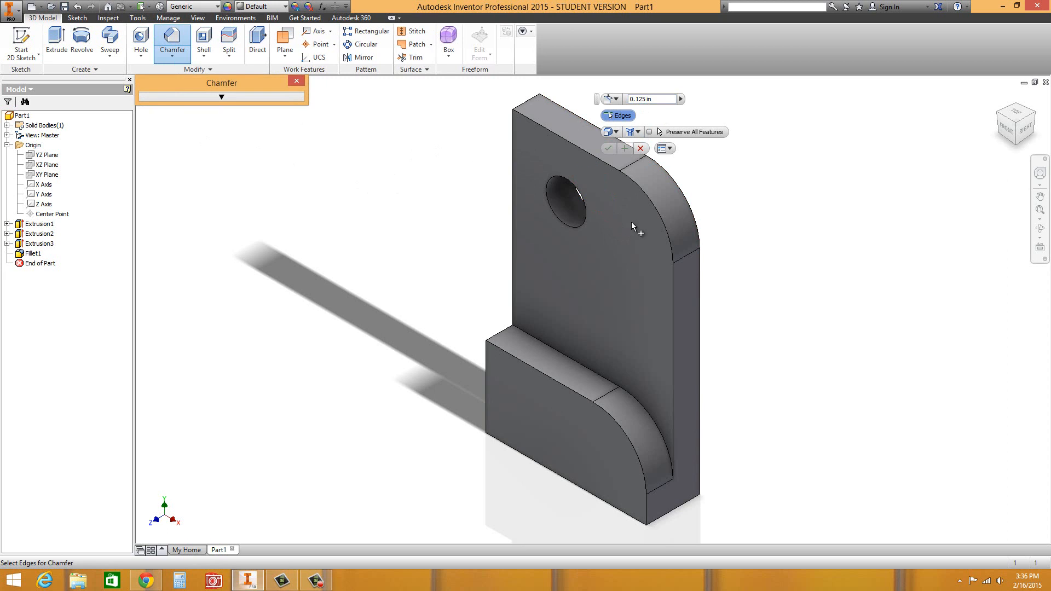
click(568, 144)
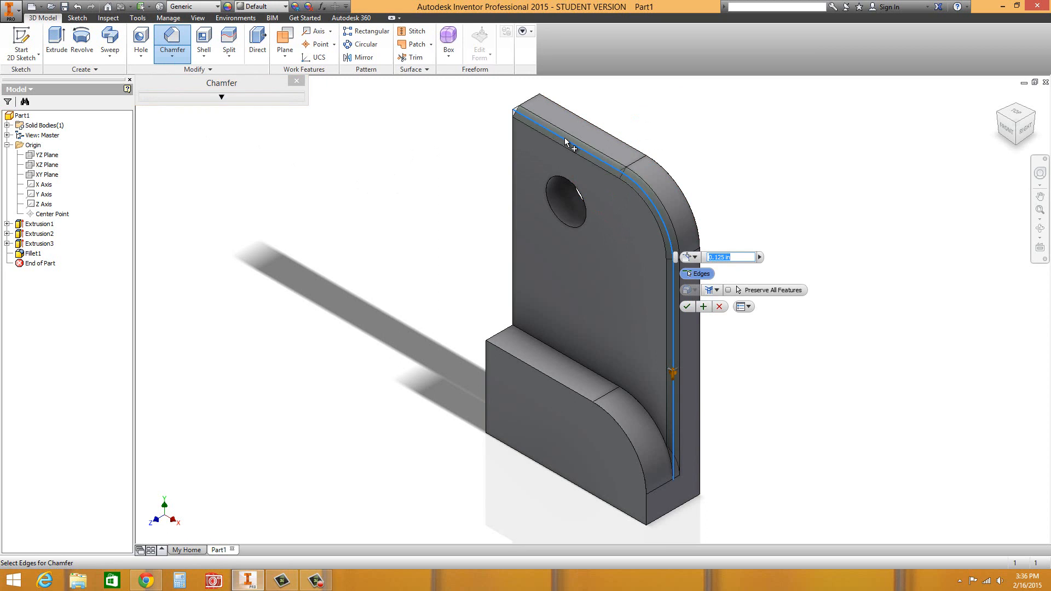
click(220, 97)
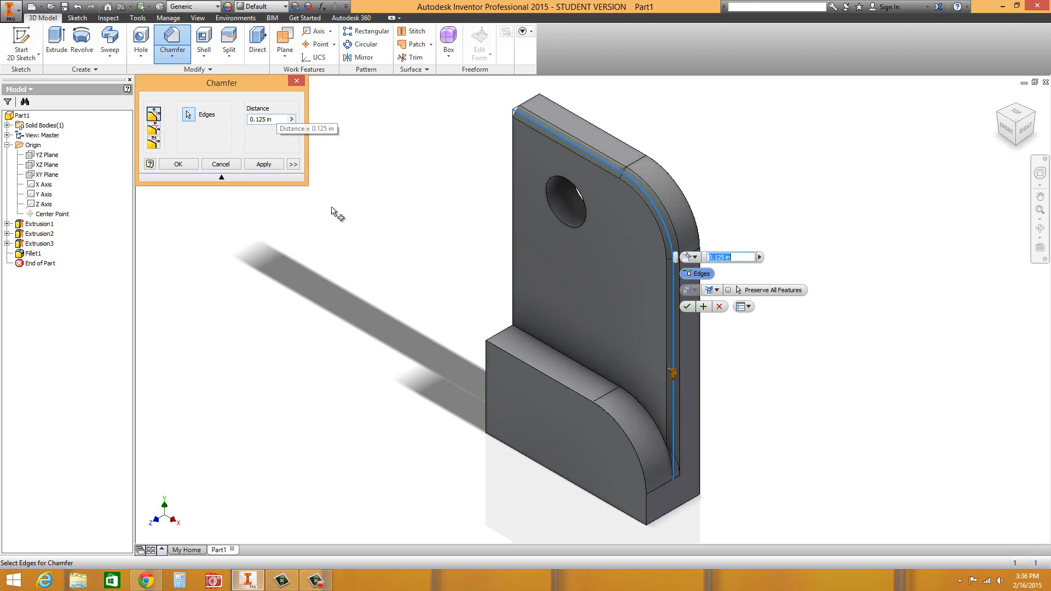
click(564, 387)
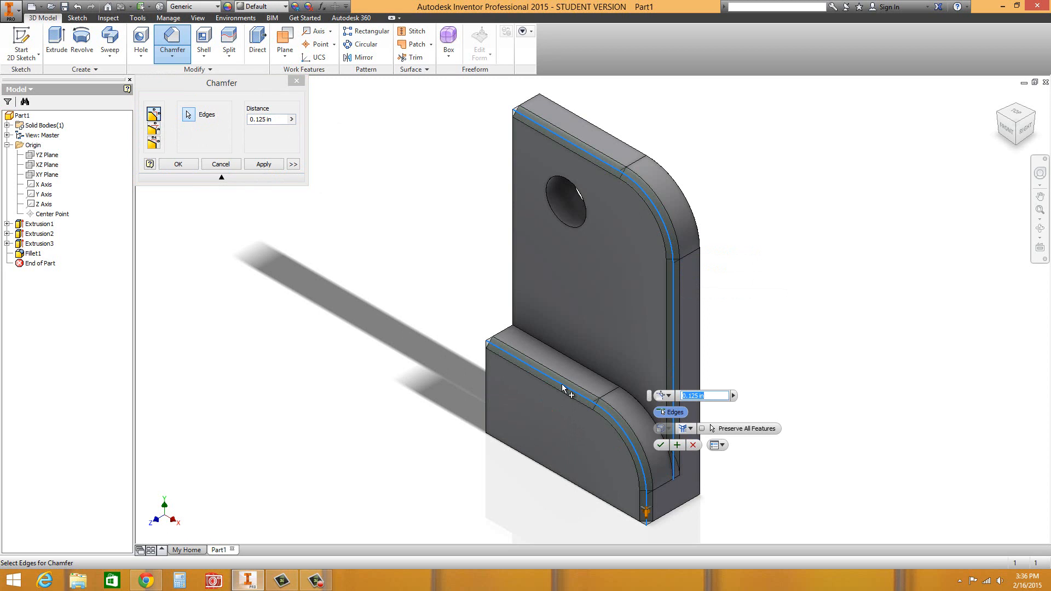
click(180, 164)
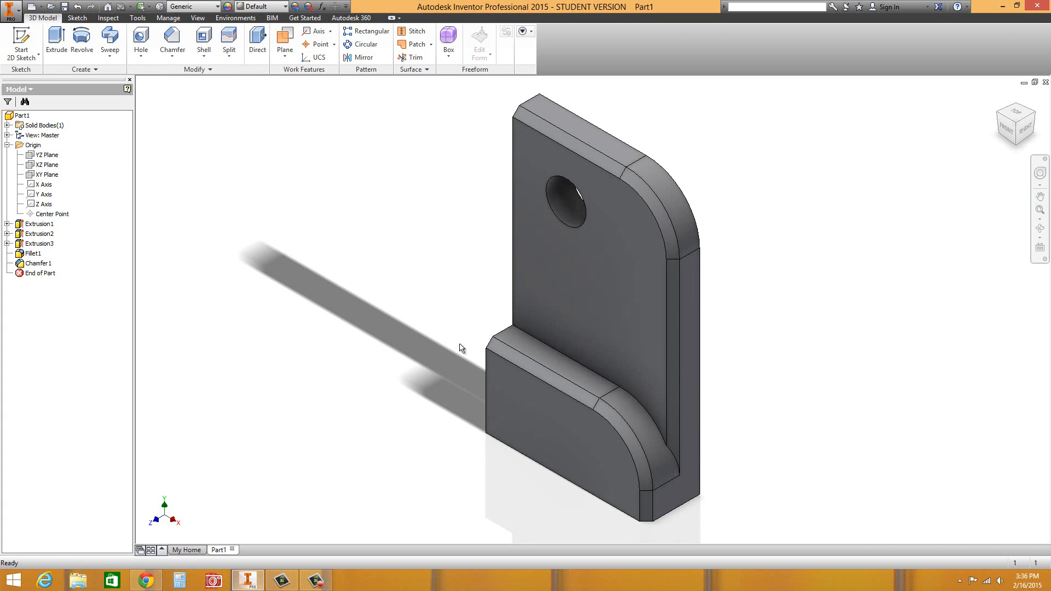
Shell the part inward with a 0.06 in wall thickness, removing its back, bottom and left side faces.
shift+middle_drag(479, 311, 178, 284)
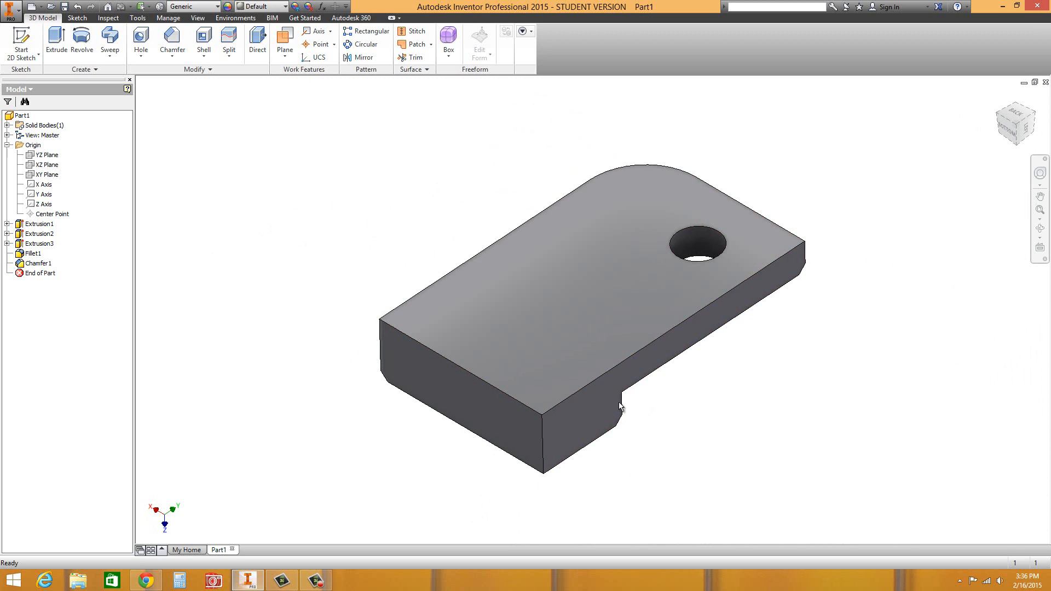
click(1015, 123)
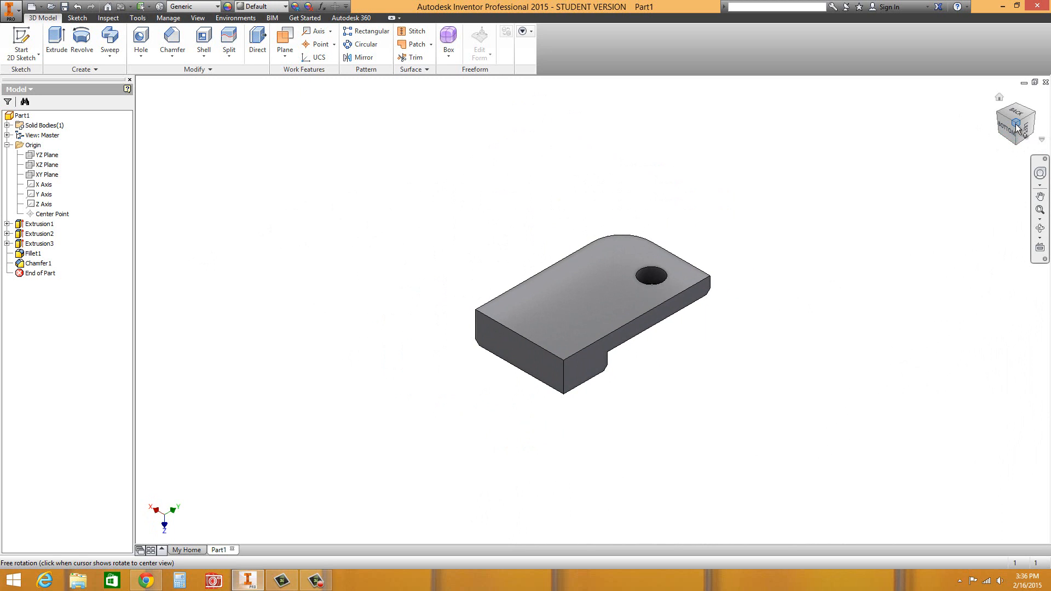
scroll(579, 310, down, 3)
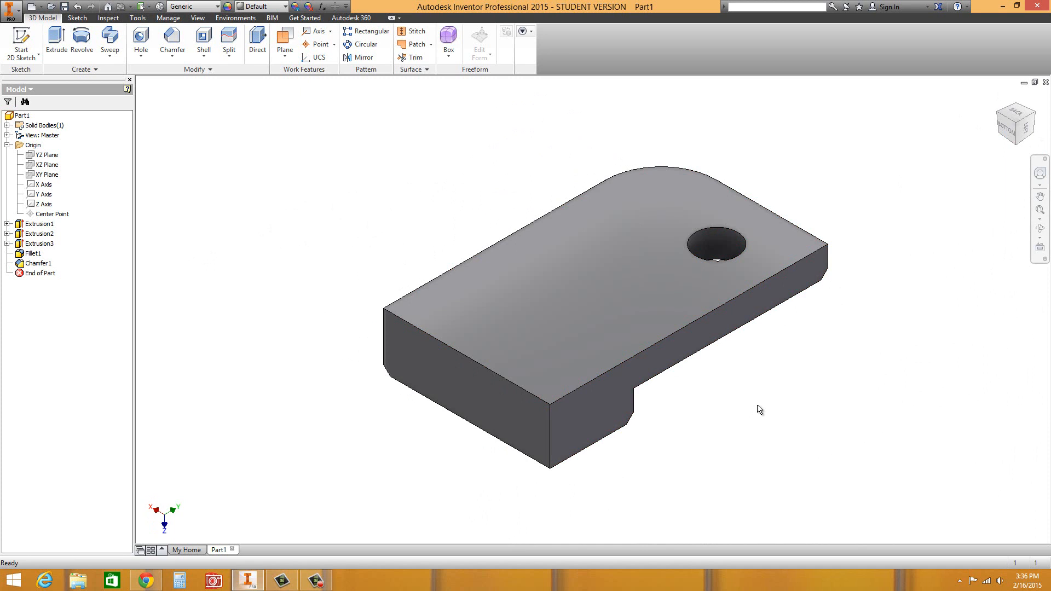
click(204, 58)
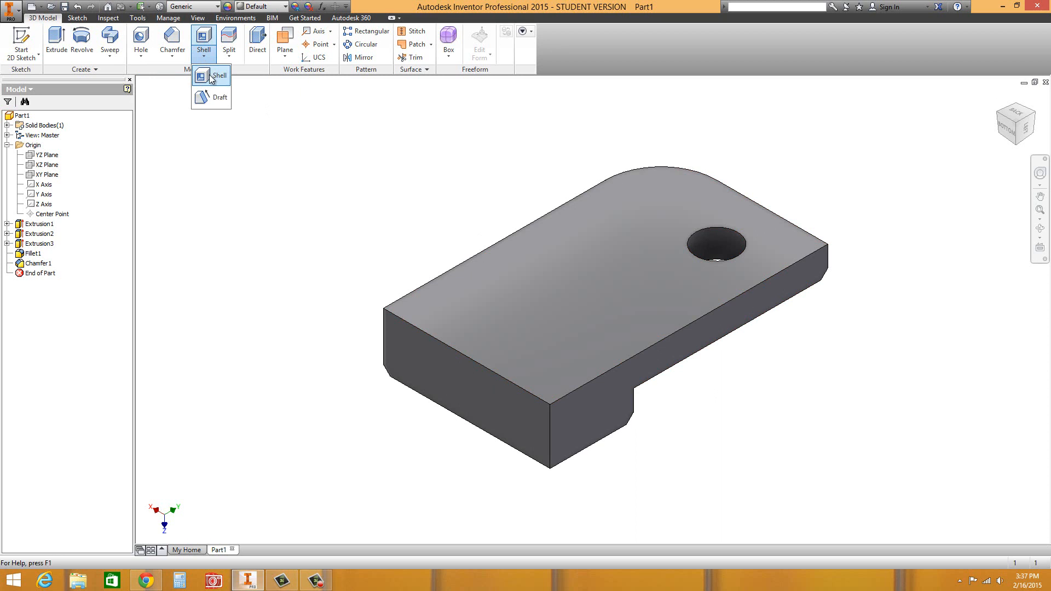
click(211, 77)
click(242, 97)
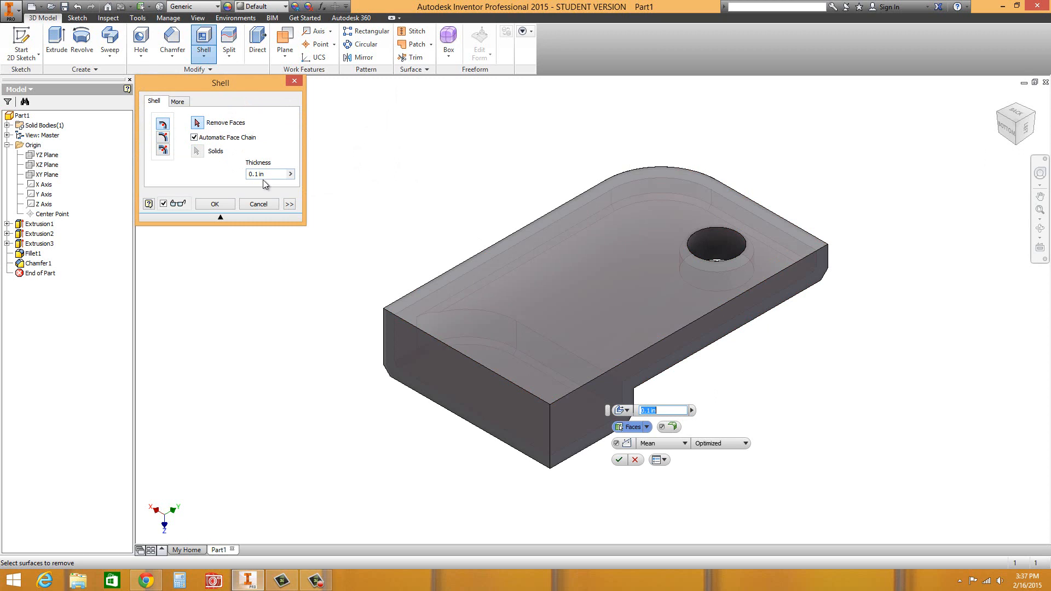
click(244, 174)
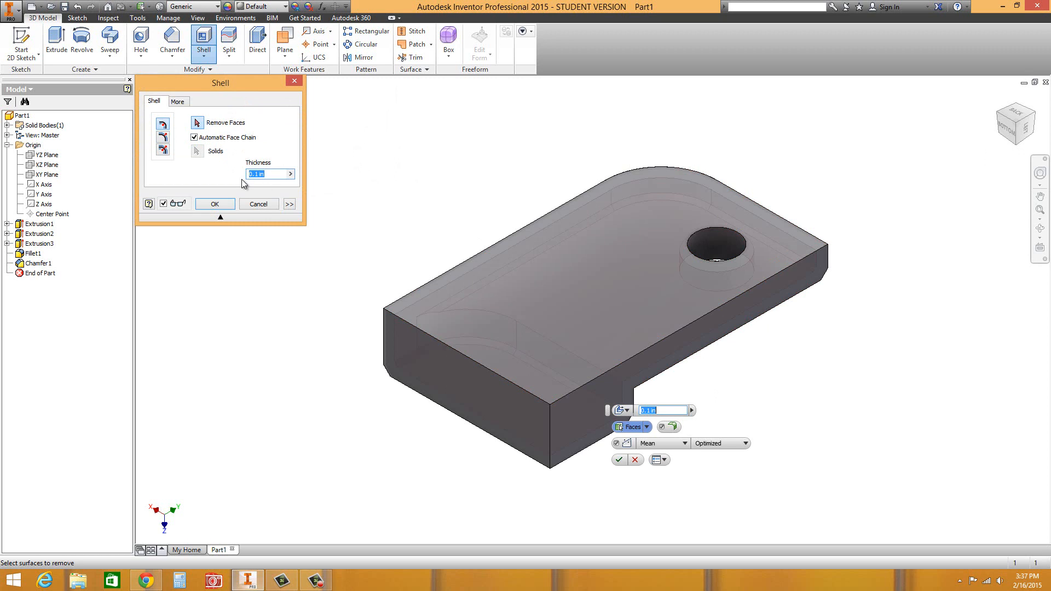
text(06)
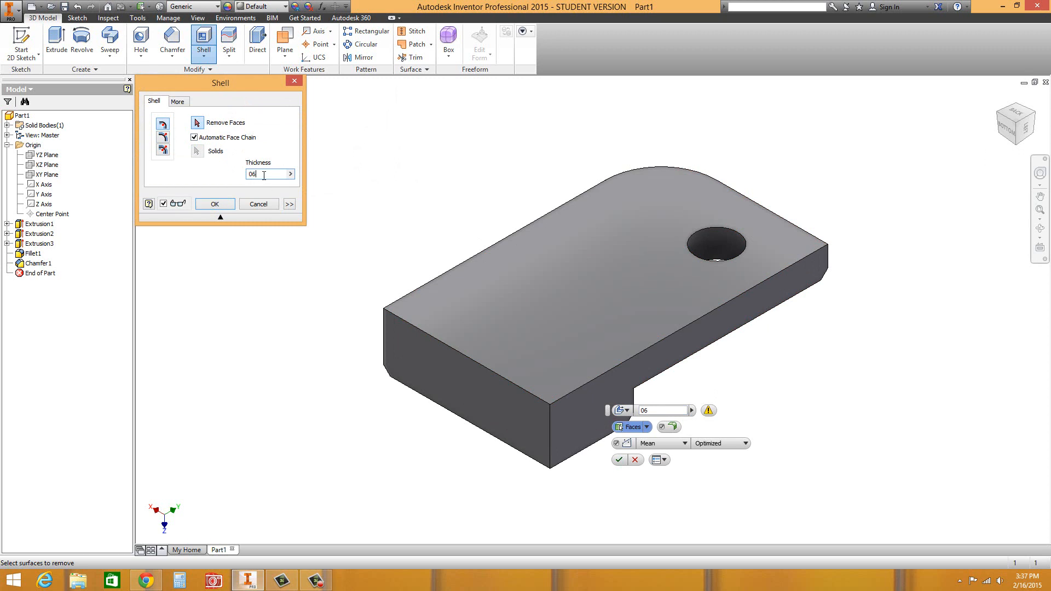
text(.06)
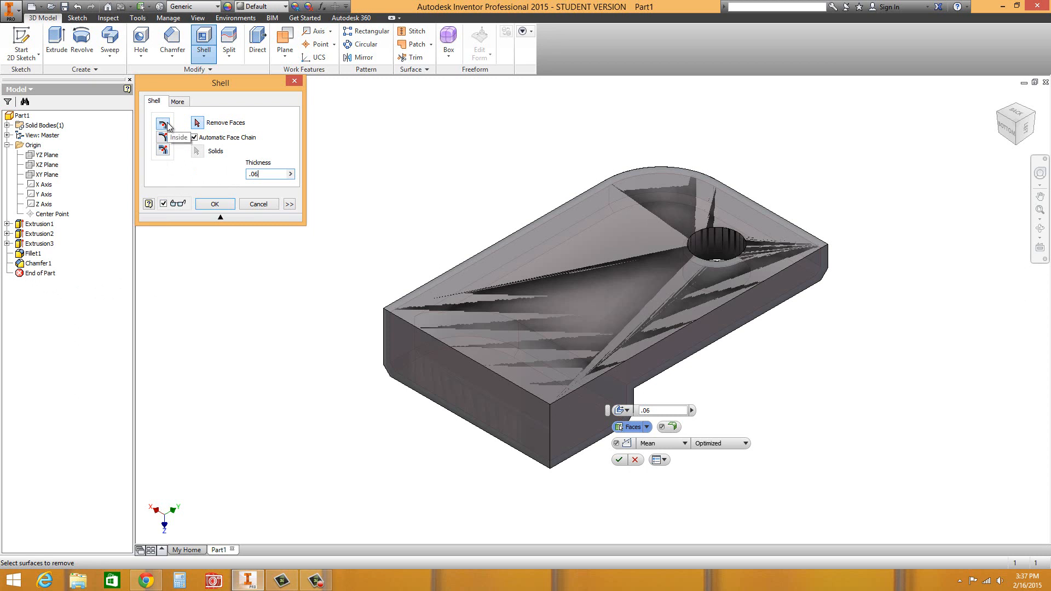
click(531, 330)
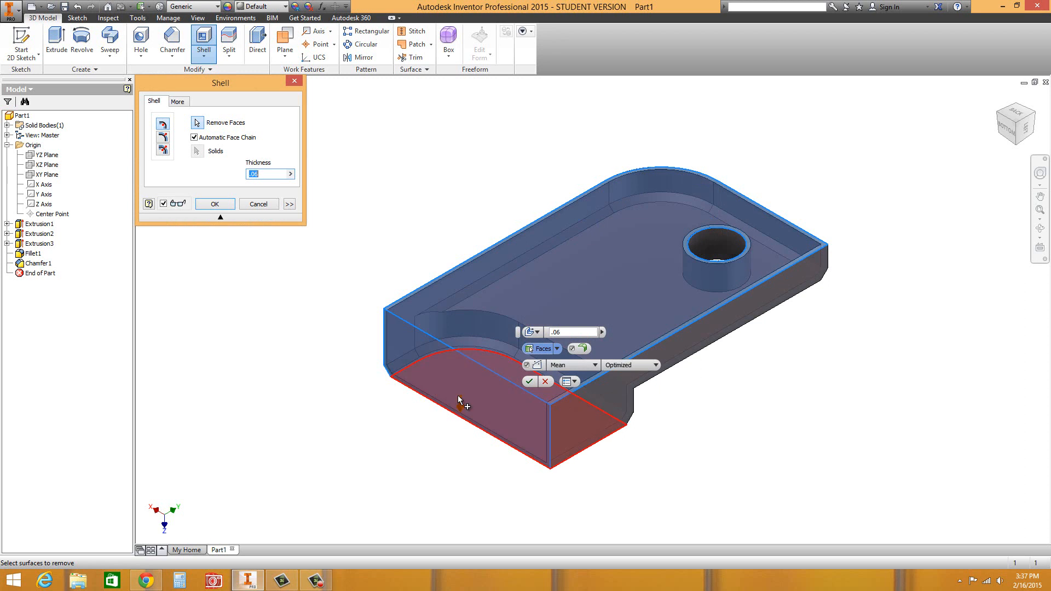
click(591, 429)
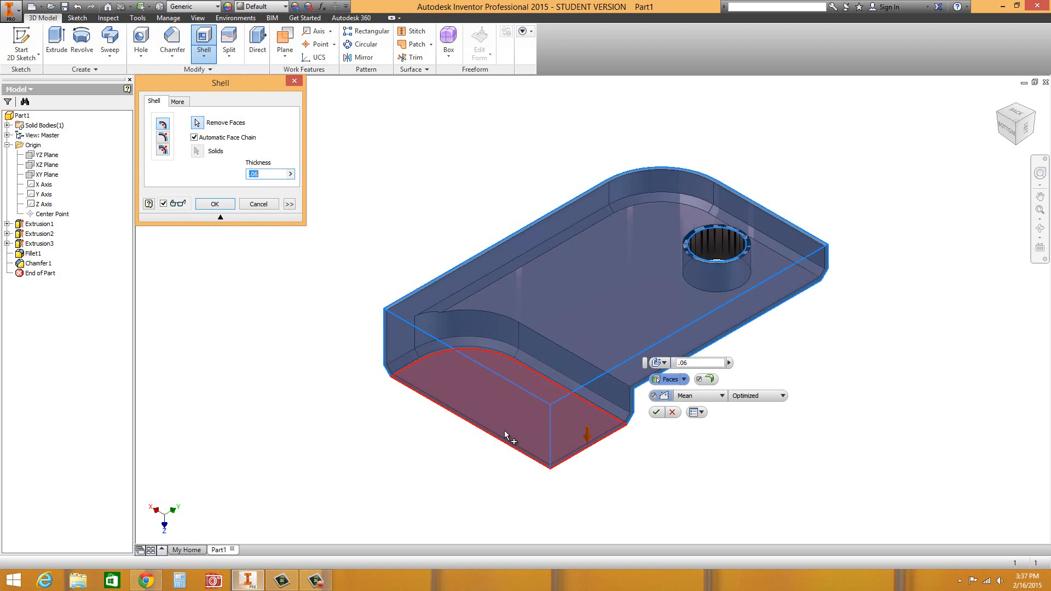
click(212, 203)
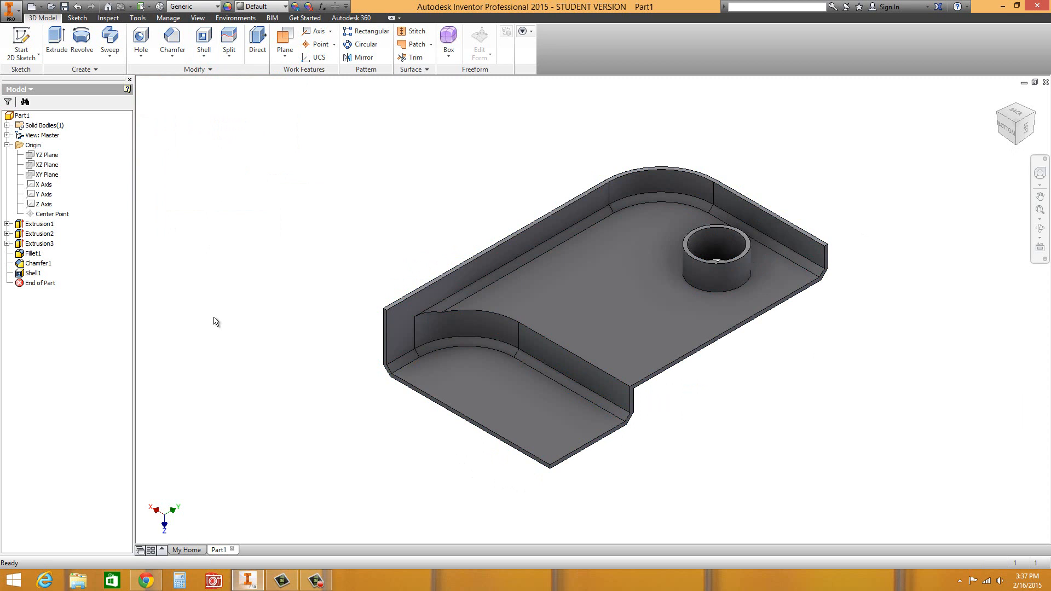
Edit the shell feature and set its wall thickness to 0.062 in.
right_click(37, 226)
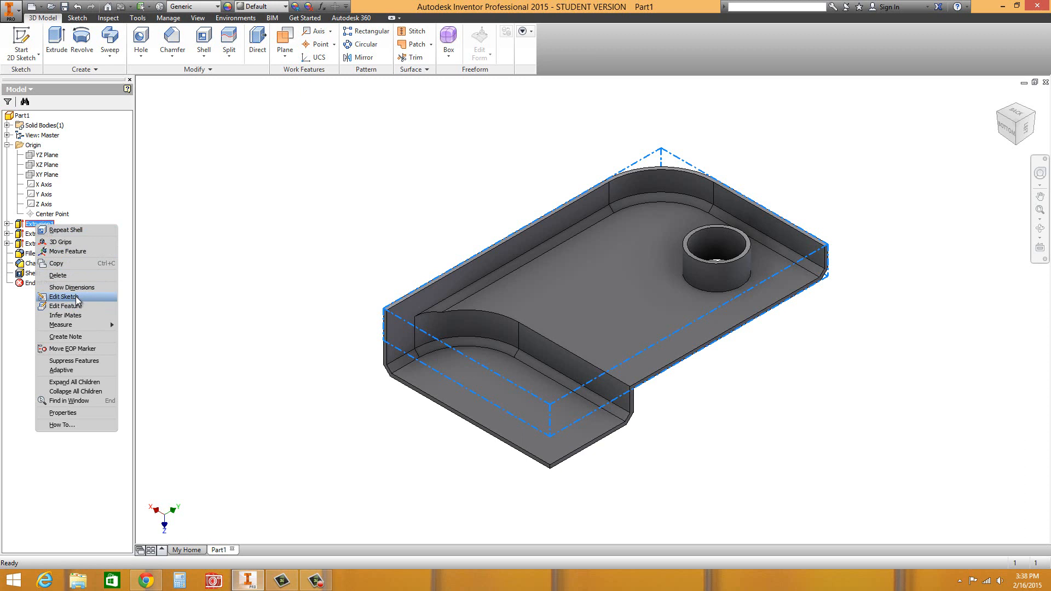
click(23, 306)
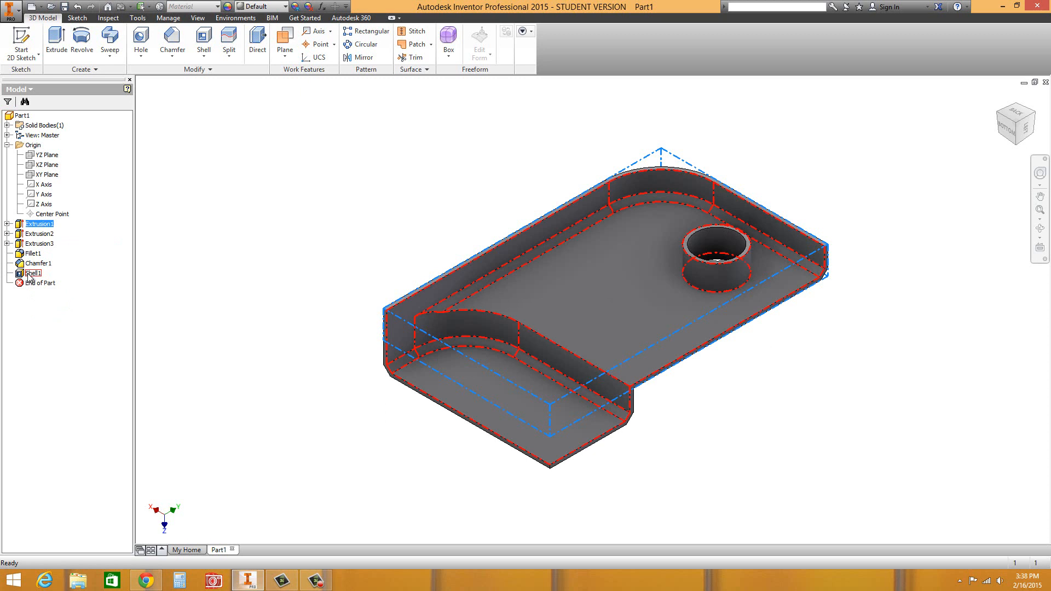
right_click(28, 275)
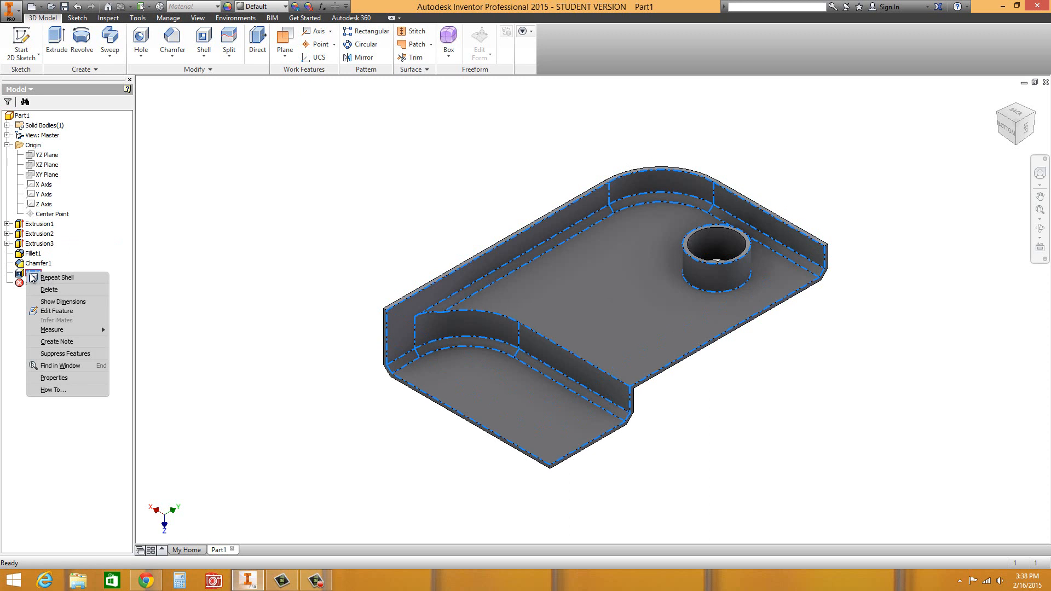
click(64, 312)
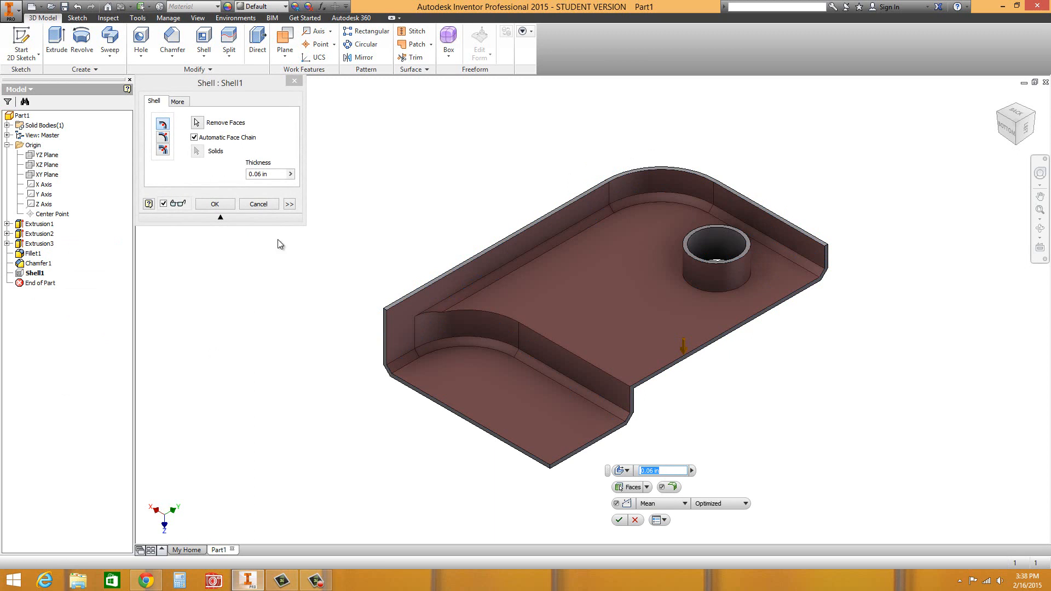
click(264, 174)
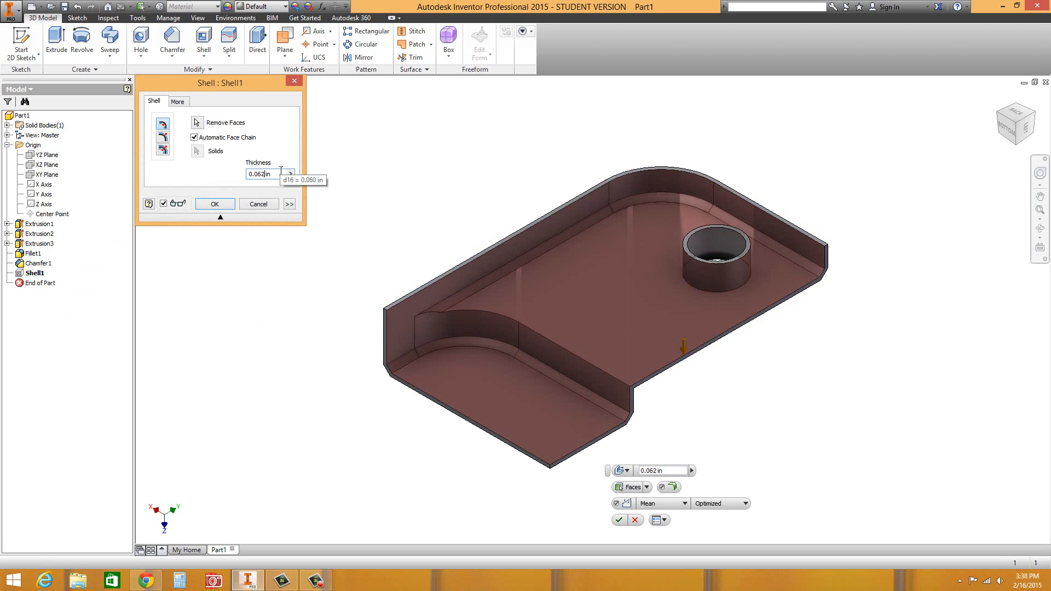
text(2)
click(215, 203)
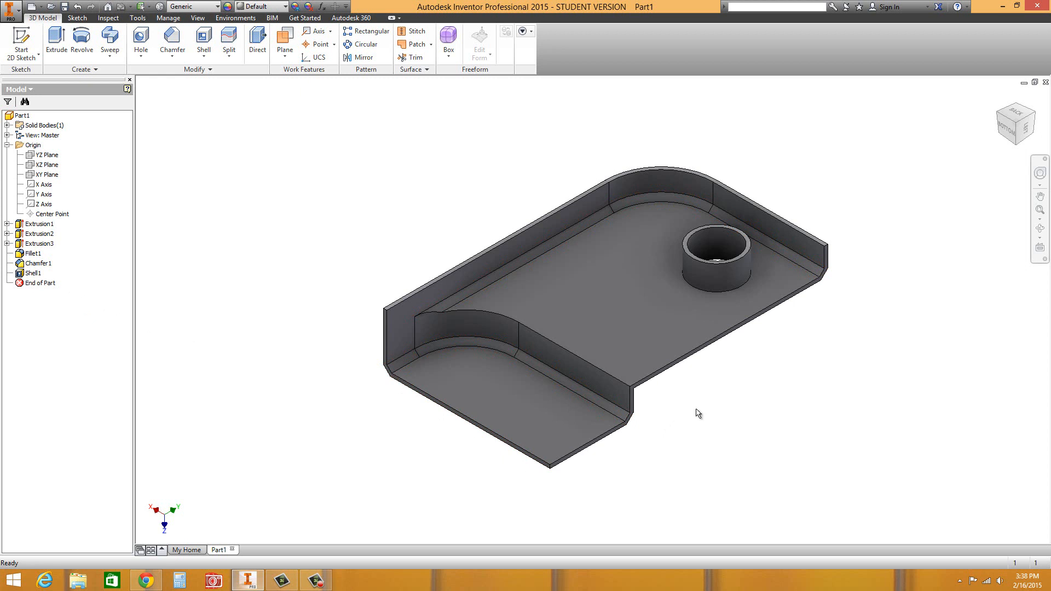
Assign the Gold material to the shelled part.
shift+middle_drag(635, 401, 505, 315)
scroll(502, 316, down, 3)
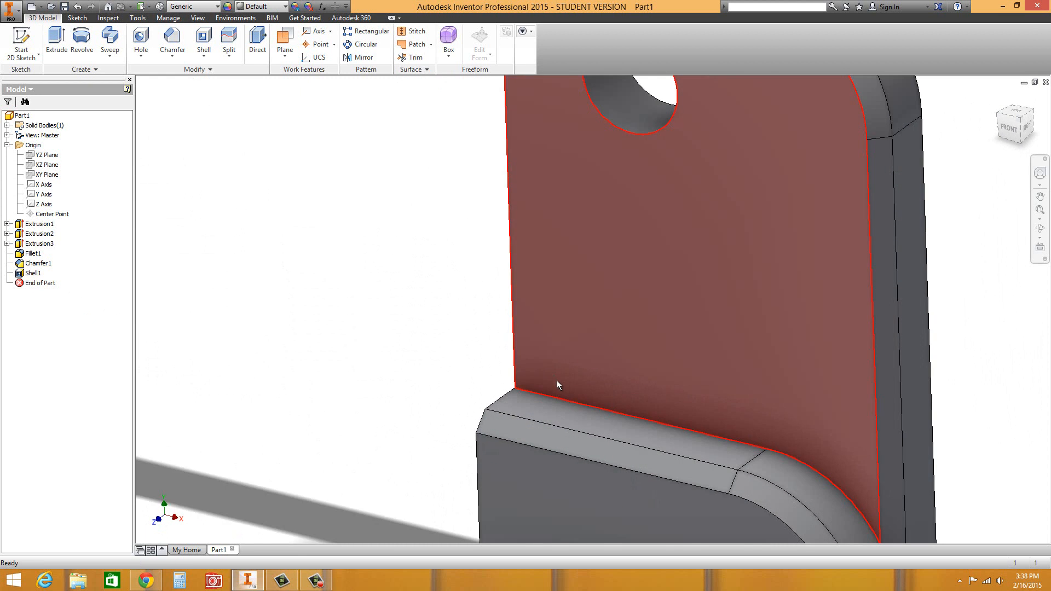
scroll(557, 381, up, 7)
scroll(623, 378, down, 6)
scroll(630, 375, up, 3)
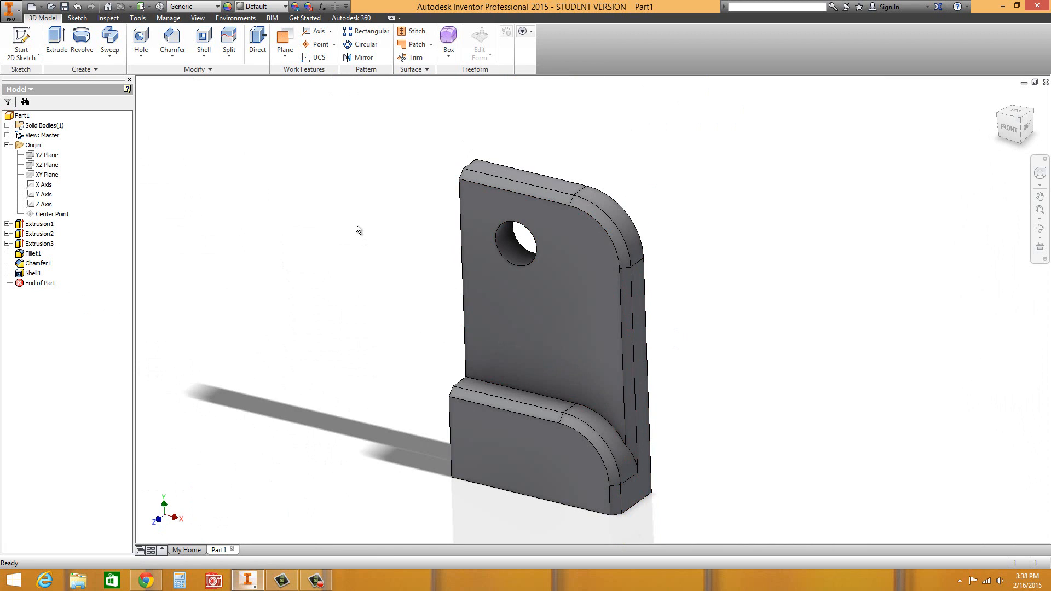
click(217, 8)
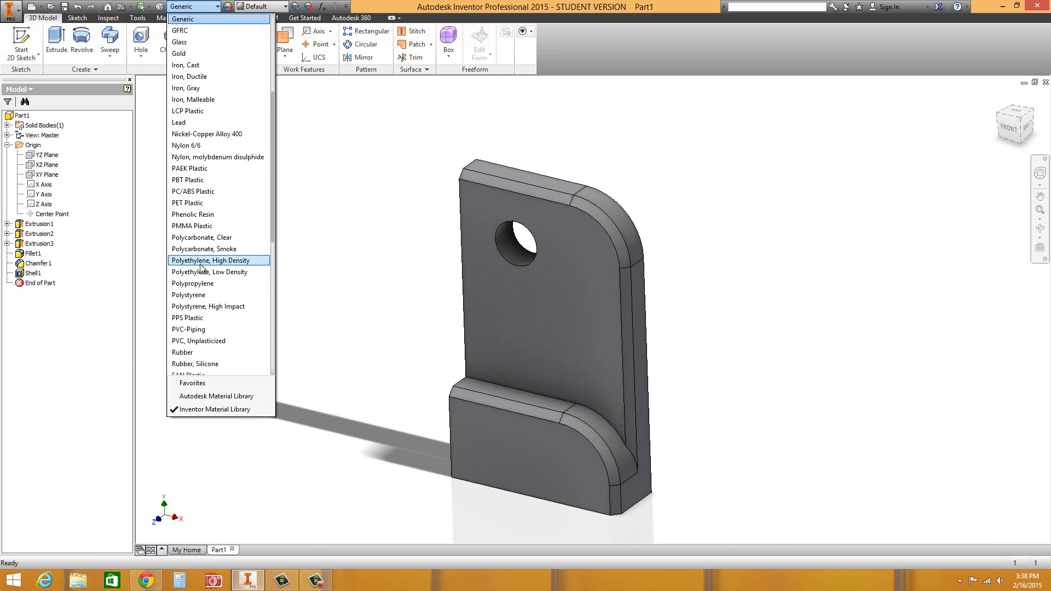
click(186, 53)
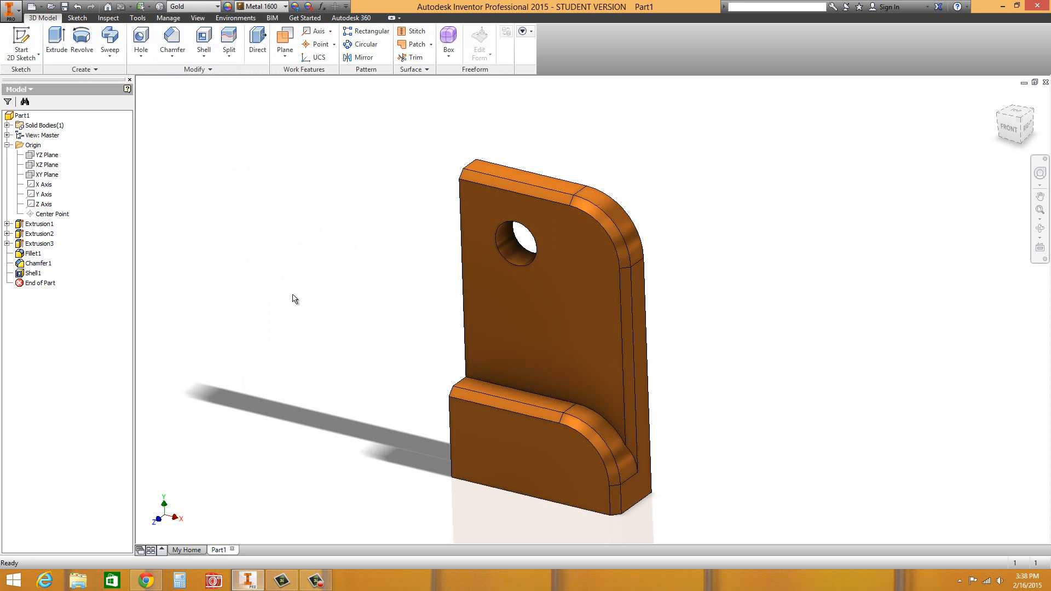
mouse_move(345, 316)
shift+middle_down()
mouse_move(369, 287)
mouse_move(340, 312)
shift+middle_up()
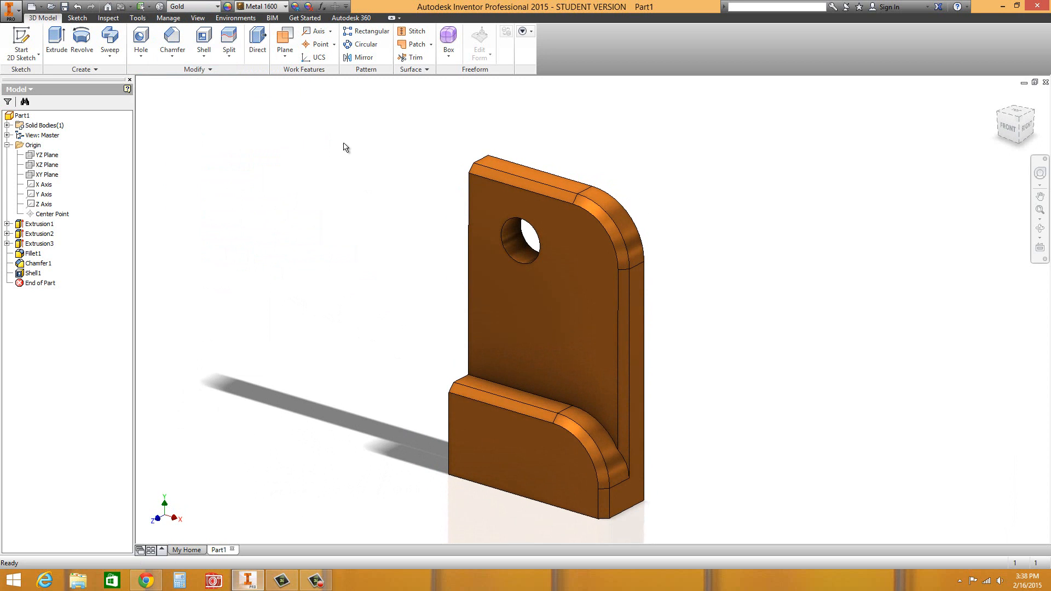
Switch the model view from orthographic to perspective projection.
click(197, 18)
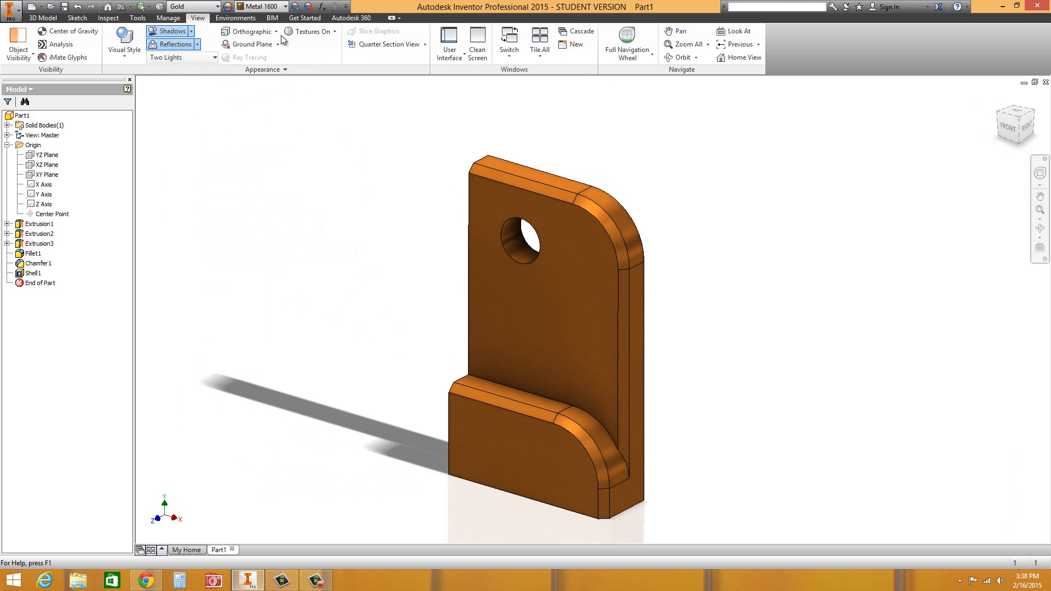
click(251, 32)
click(250, 71)
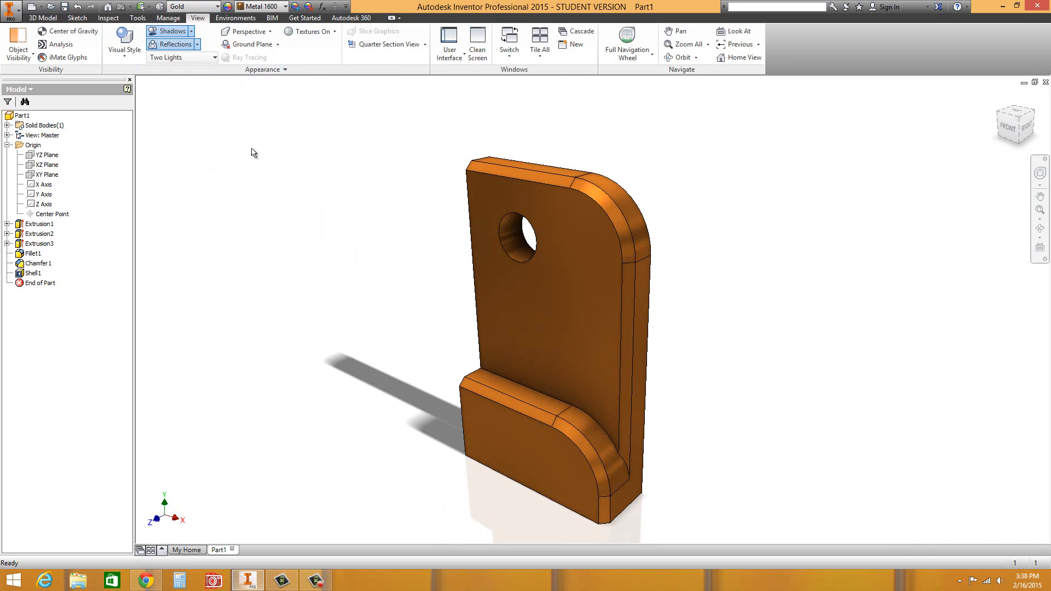
Set the visual style to Realistic and render the part with ray tracing.
click(122, 56)
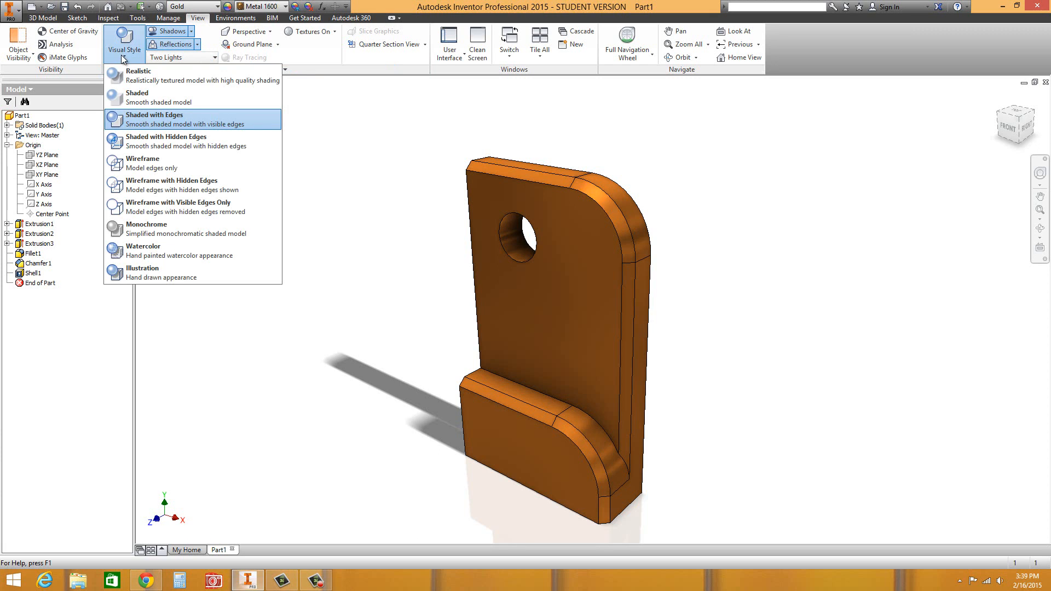
click(138, 76)
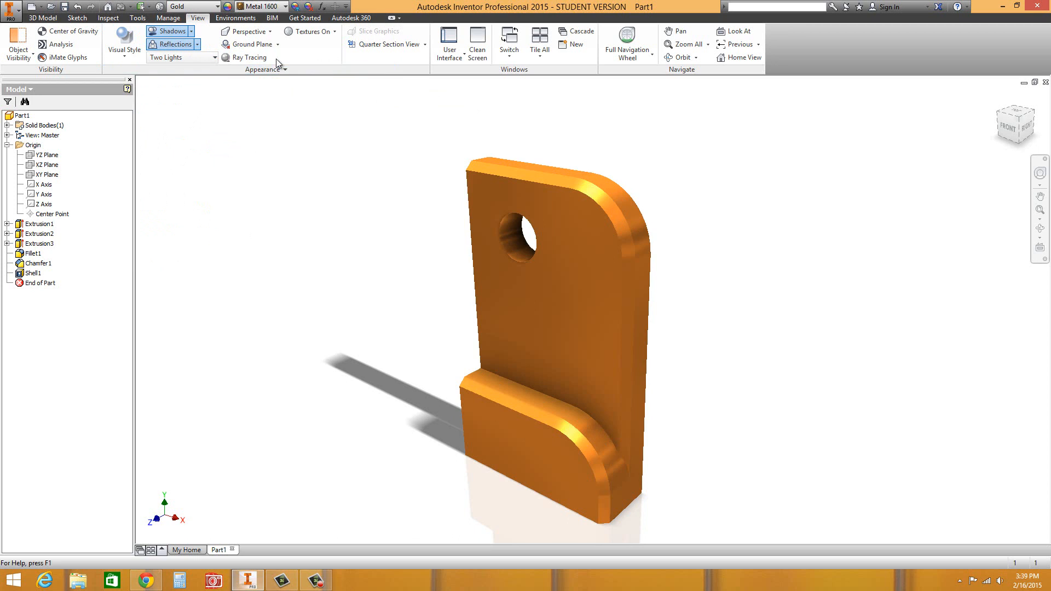
click(236, 58)
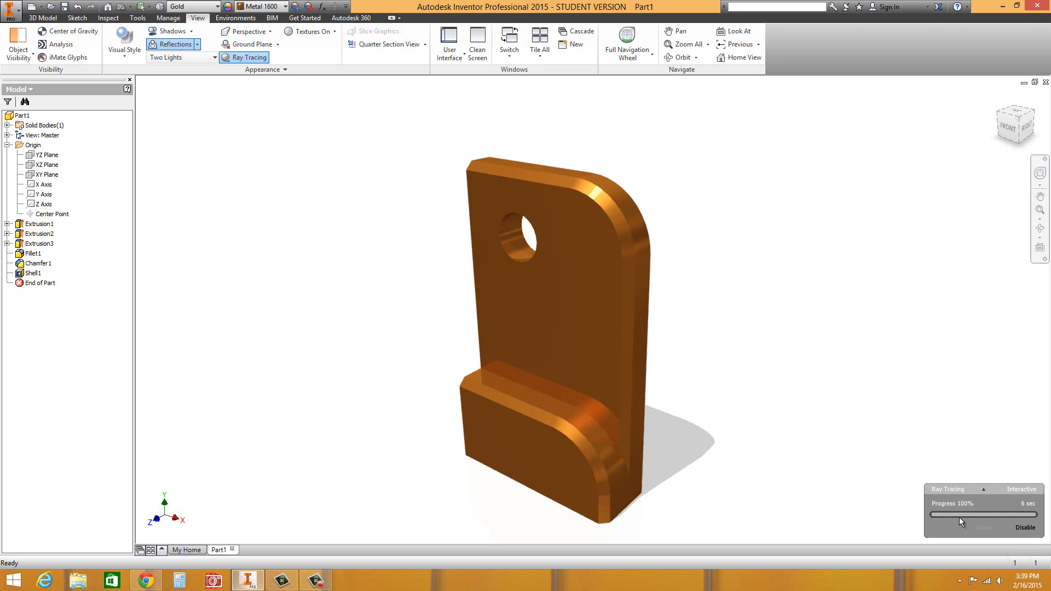
mouse_move(948, 485)
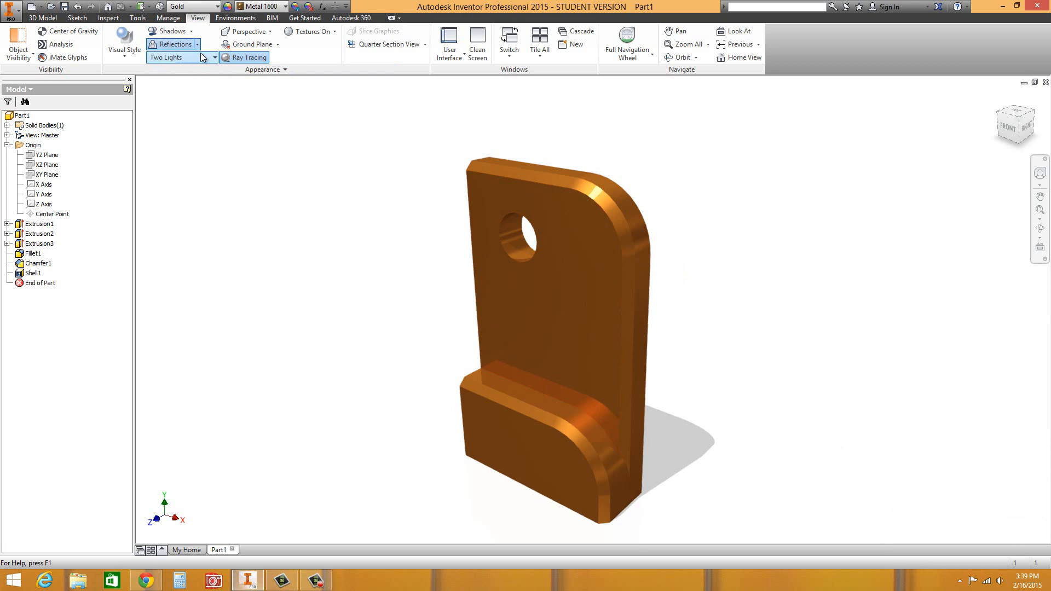
Return the display to the Shaded with Edges visual style and orthographic projection.
click(132, 55)
click(133, 125)
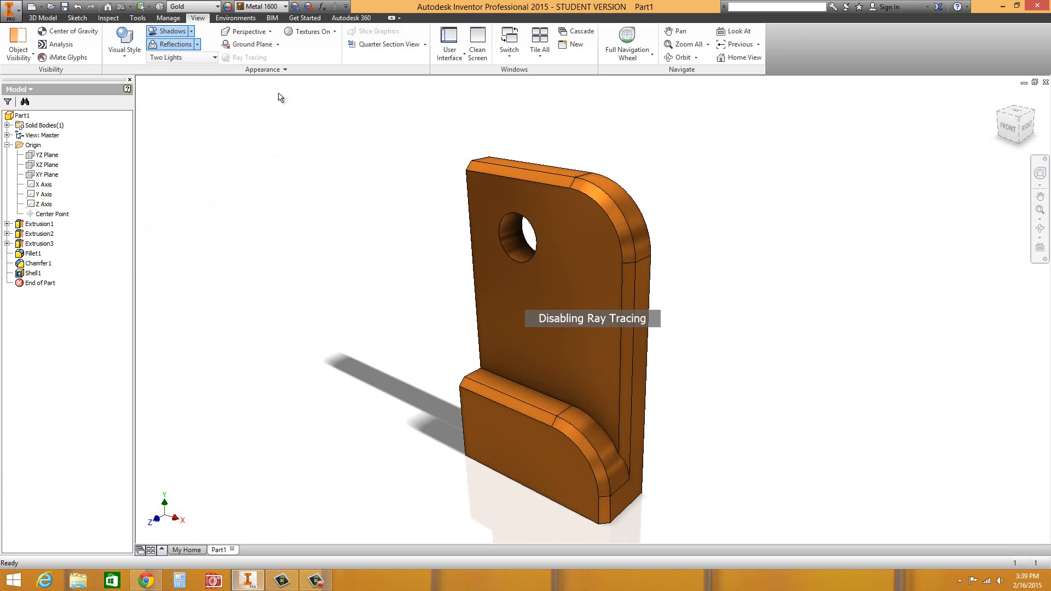
click(266, 32)
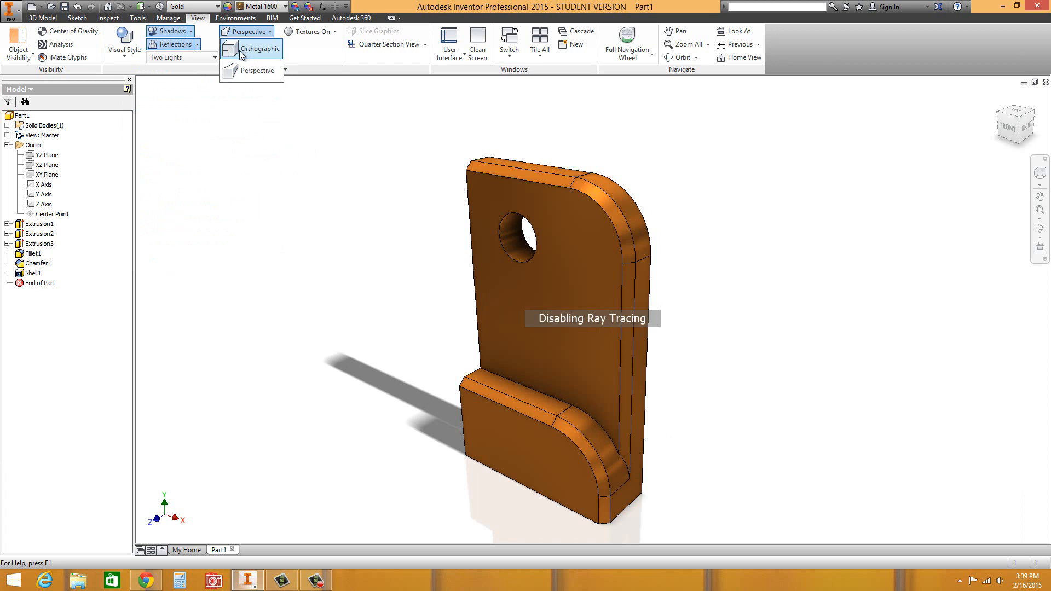
click(240, 50)
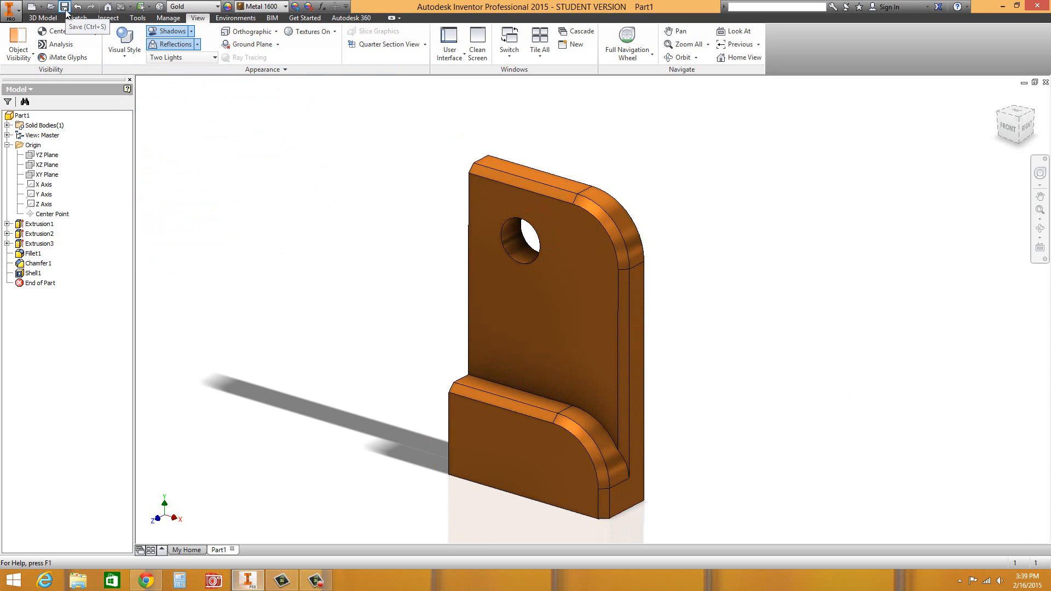
Save the finished part as an Inventor part file named E1.
click(16, 18)
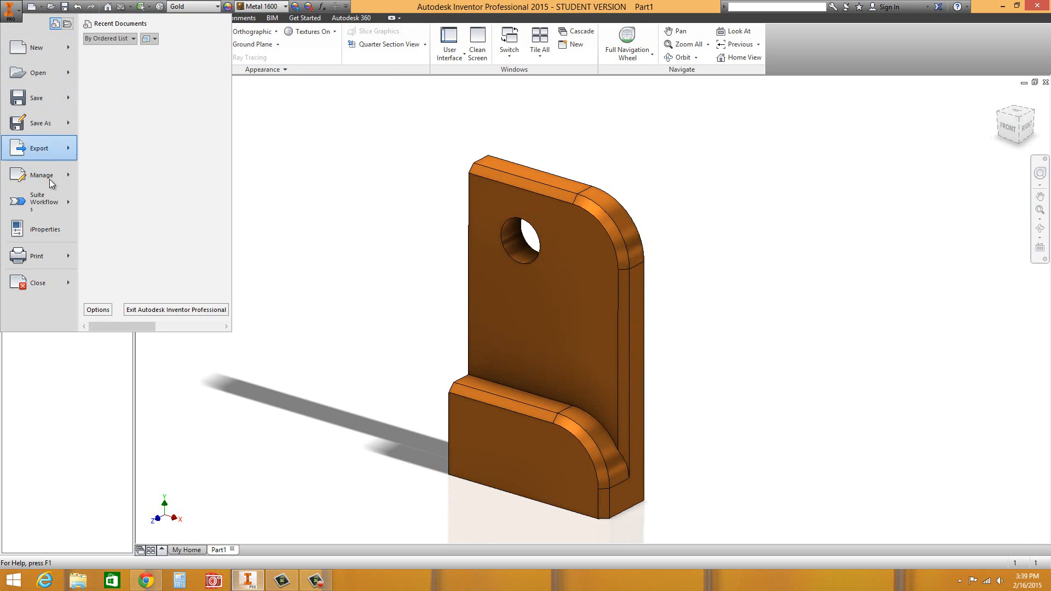
mouse_move(58, 103)
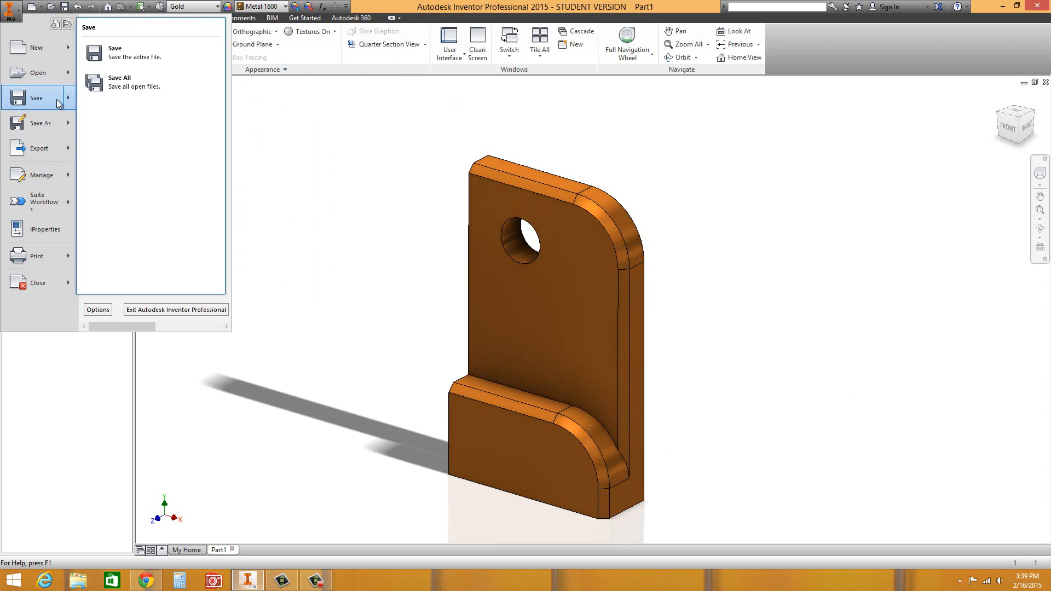
mouse_move(58, 125)
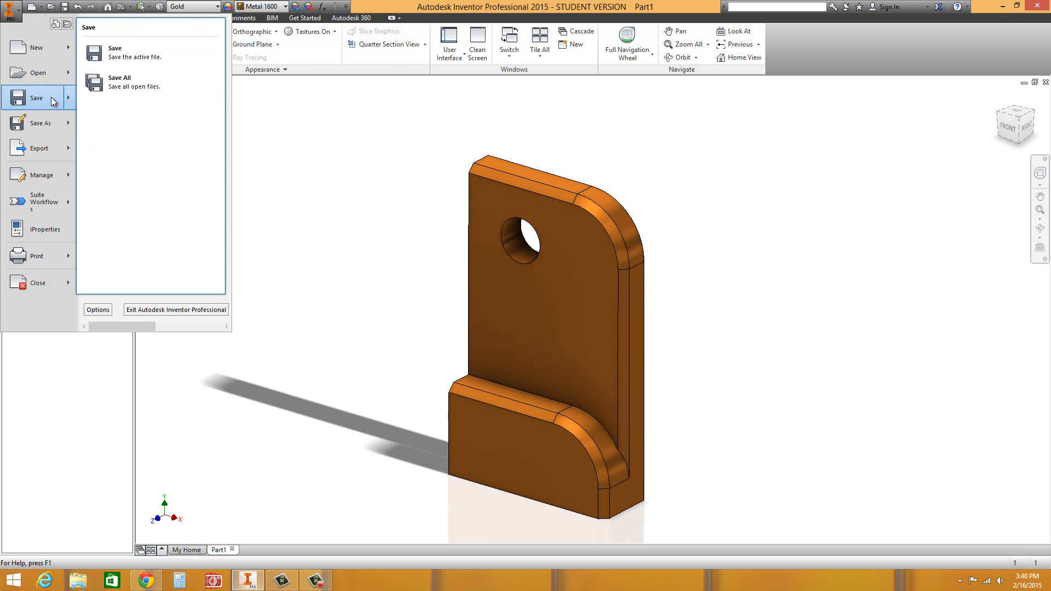
click(113, 54)
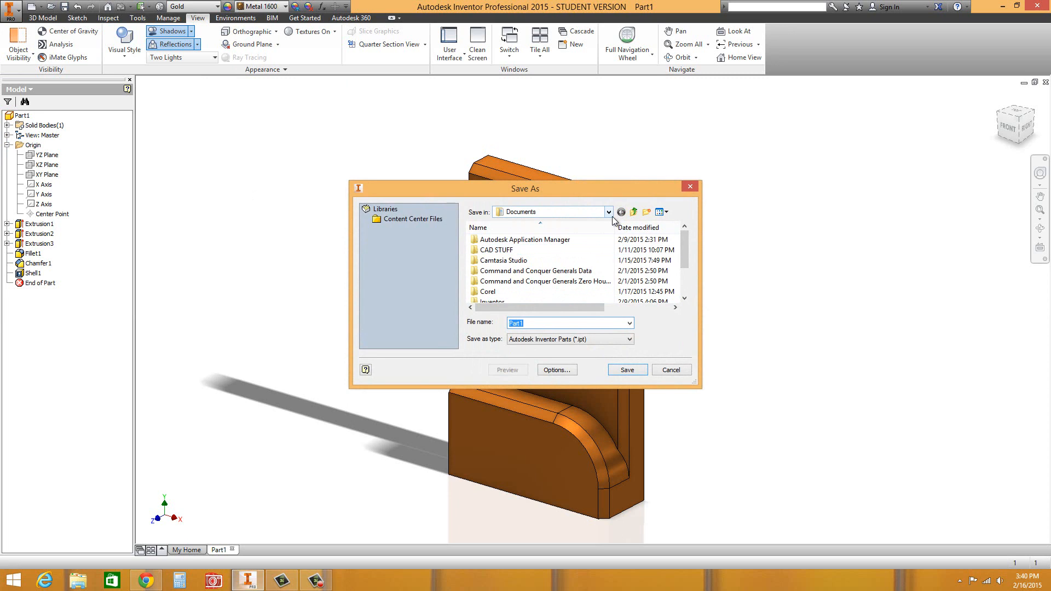
text(E1)
click(627, 370)
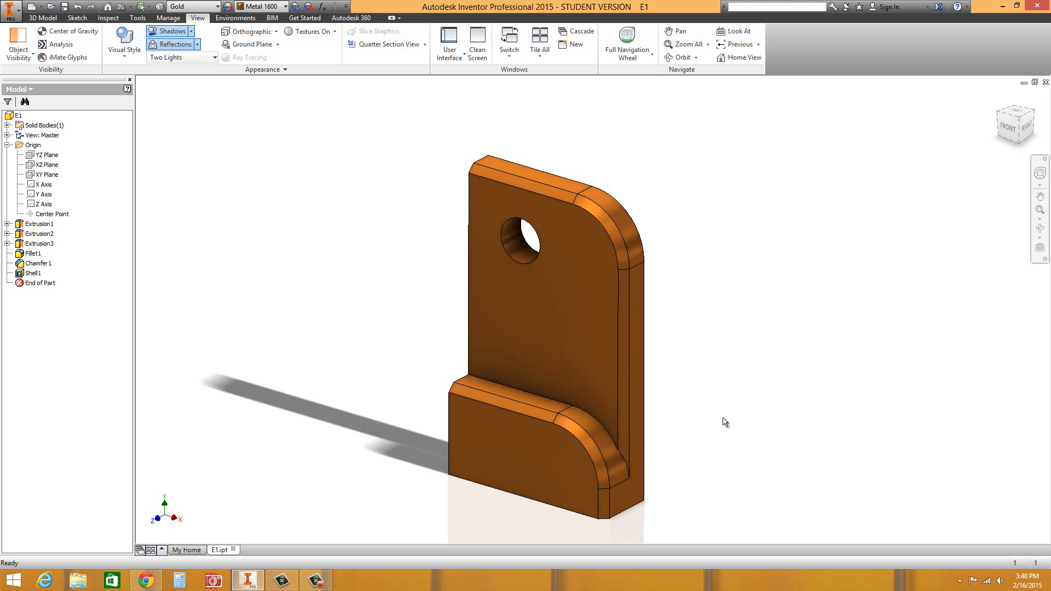
Switch to Chrome and read the closing instructions of Exercise 1 on page 19 of the IMT 110 Inventor Basics 2014 PDF.
click(148, 581)
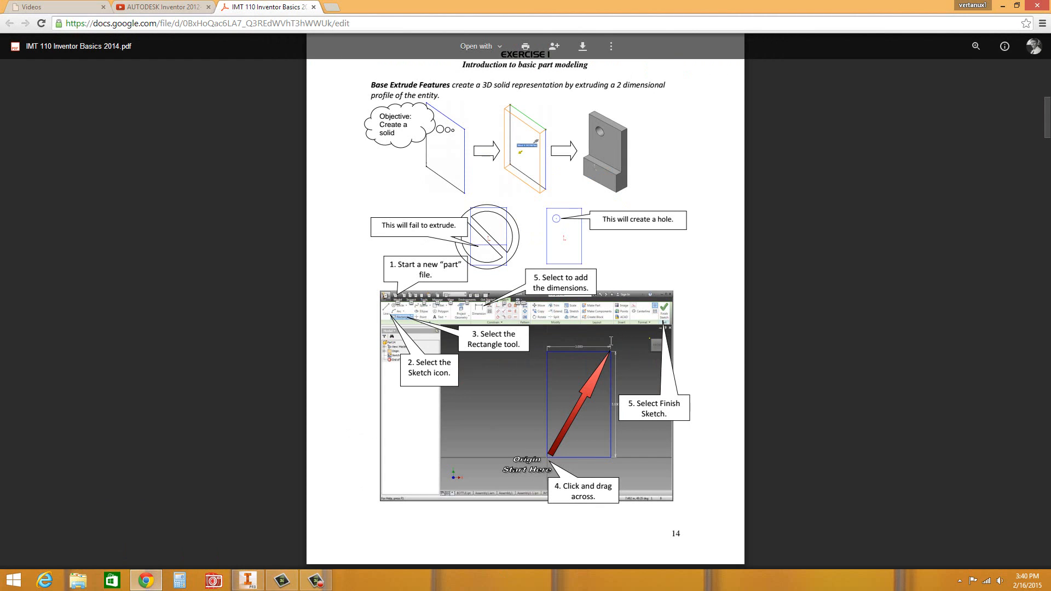
scroll(796, 299, down, 20)
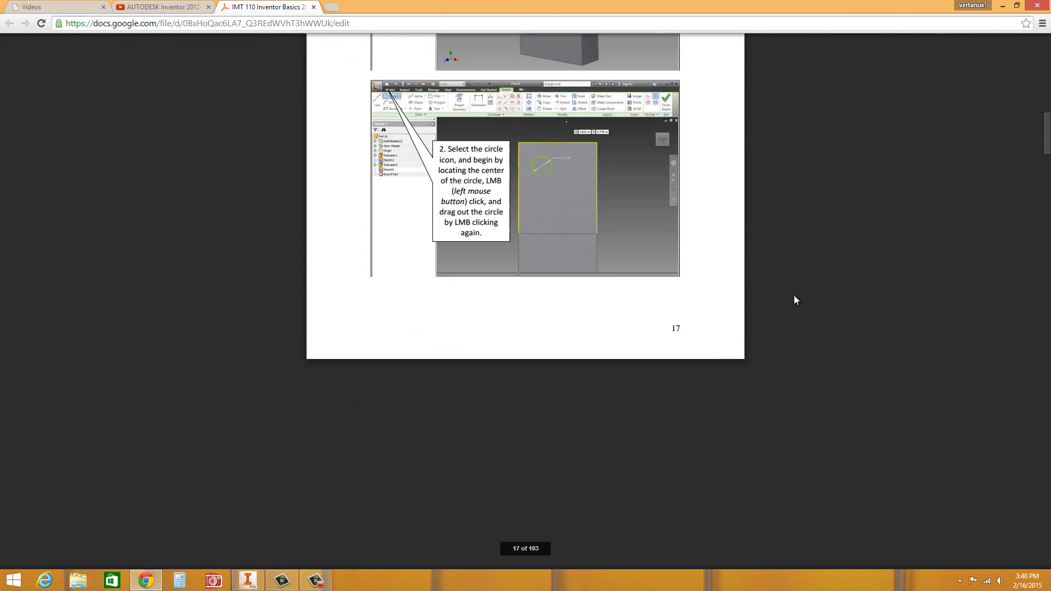
scroll(795, 299, down, 10)
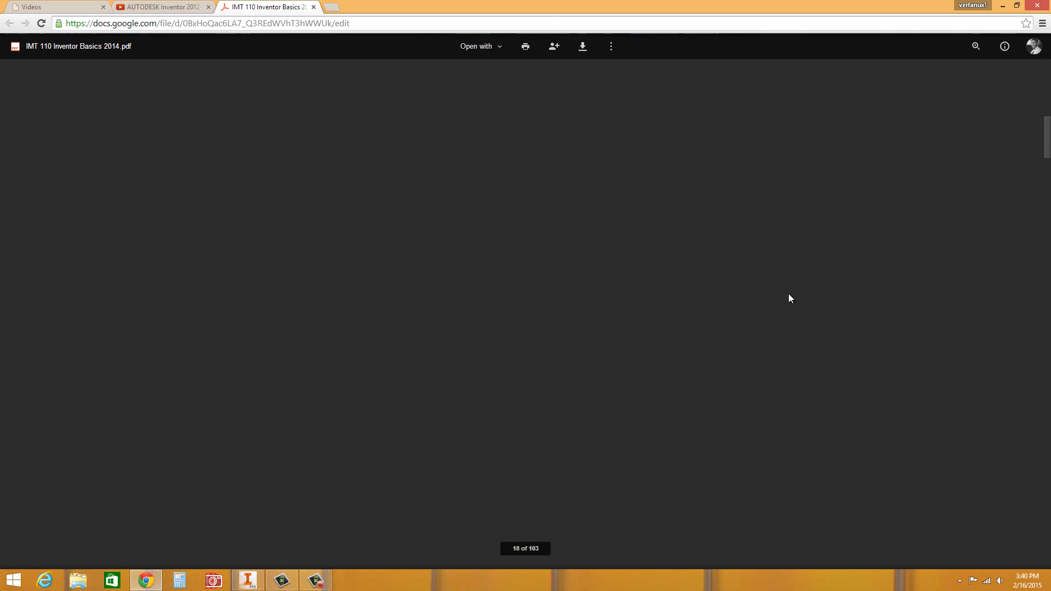
scroll(788, 299, up, 8)
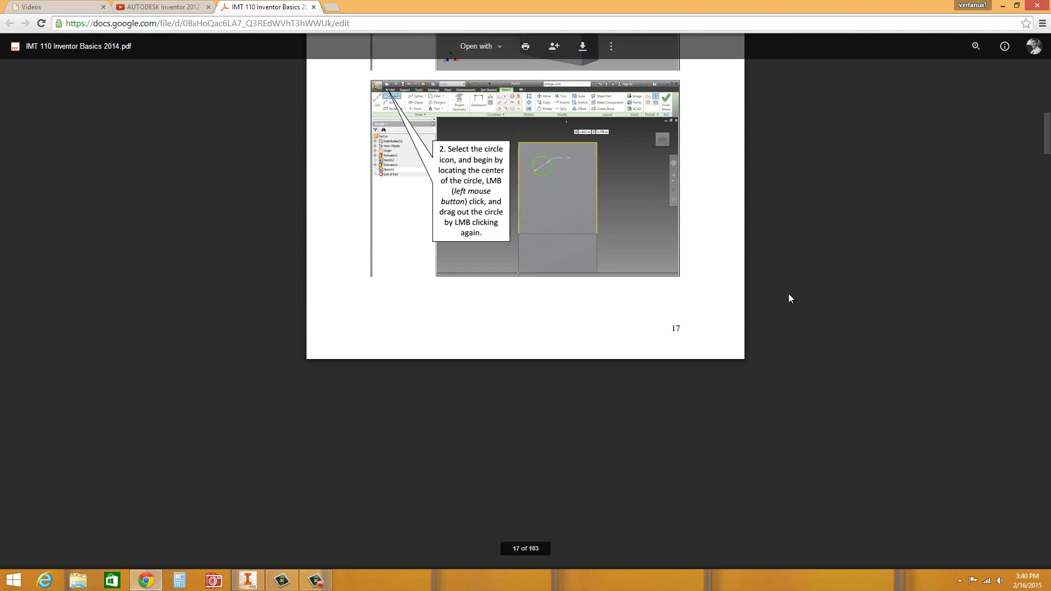
scroll(789, 298, down, 7)
scroll(723, 255, down, 18)
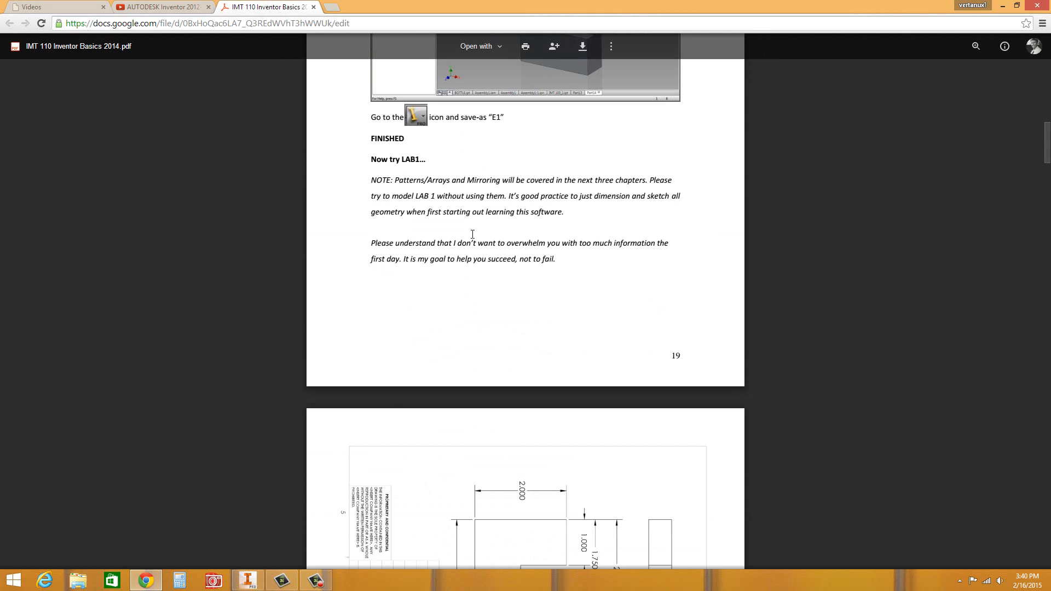
Examine the dimensioned drawings of the L1 part on page 20 and the LAB 1B block on page 21.
scroll(466, 254, down, 7)
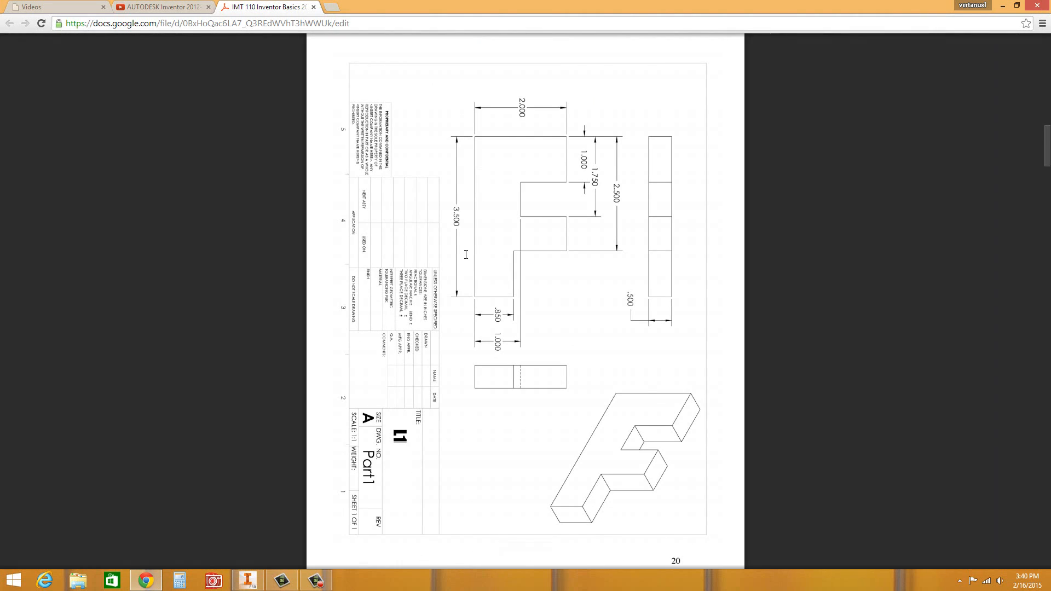
scroll(466, 254, down, 10)
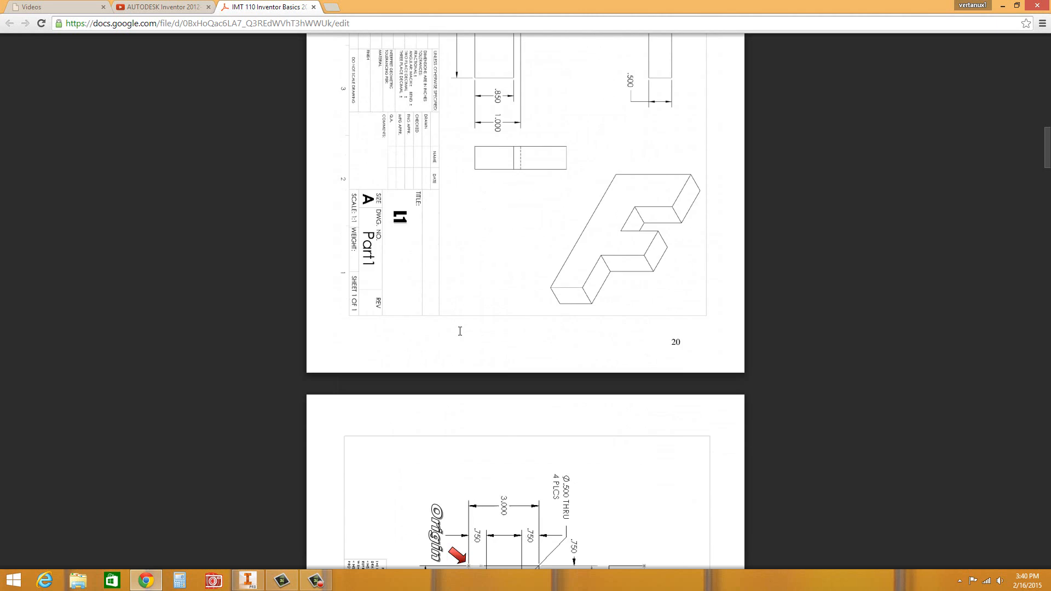
scroll(460, 332, up, 1)
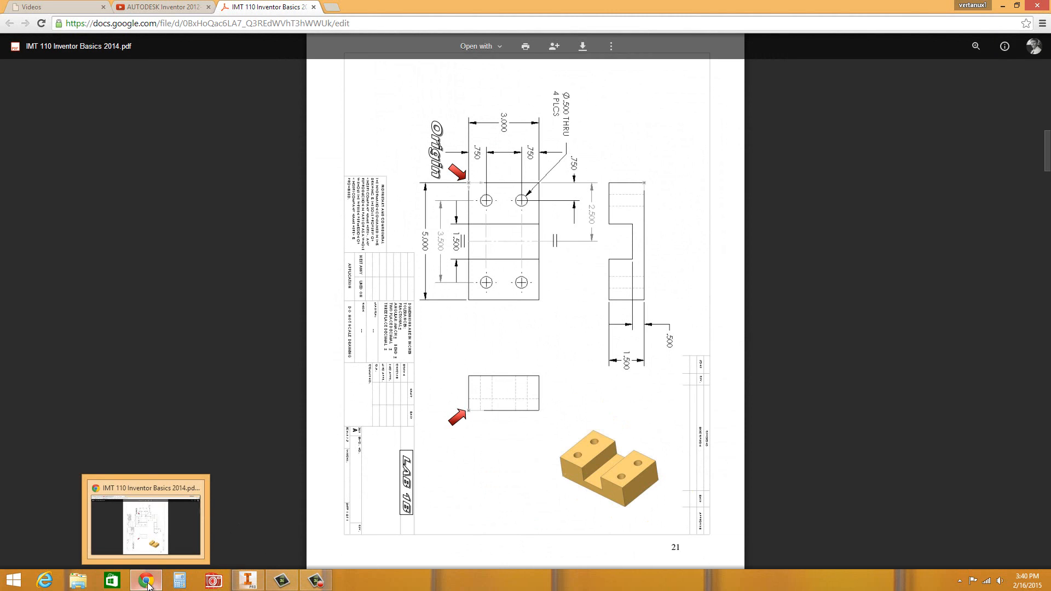
scroll(806, 416, up, 10)
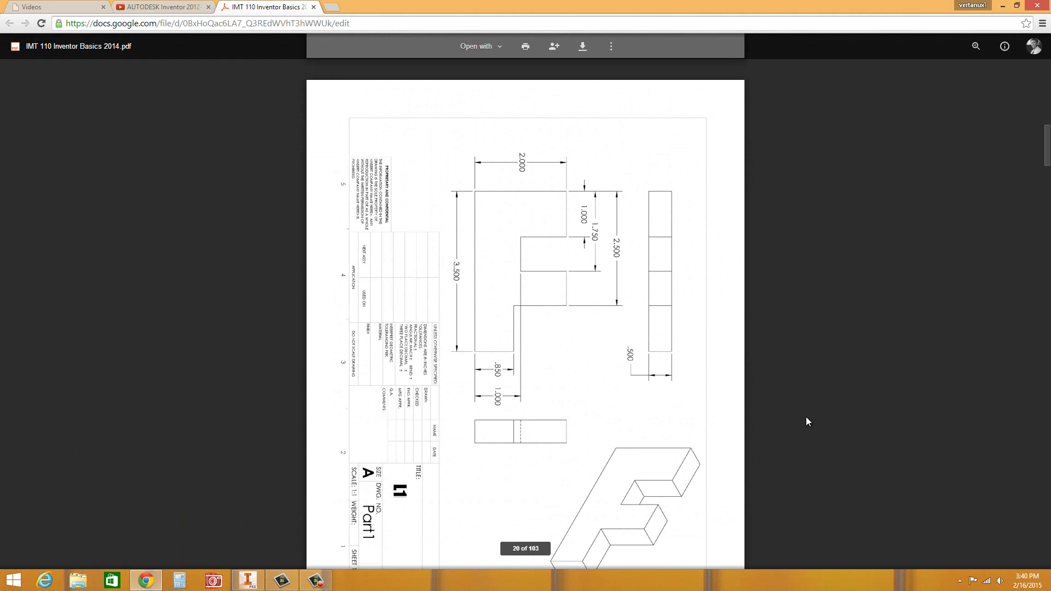
scroll(806, 418, down, 4)
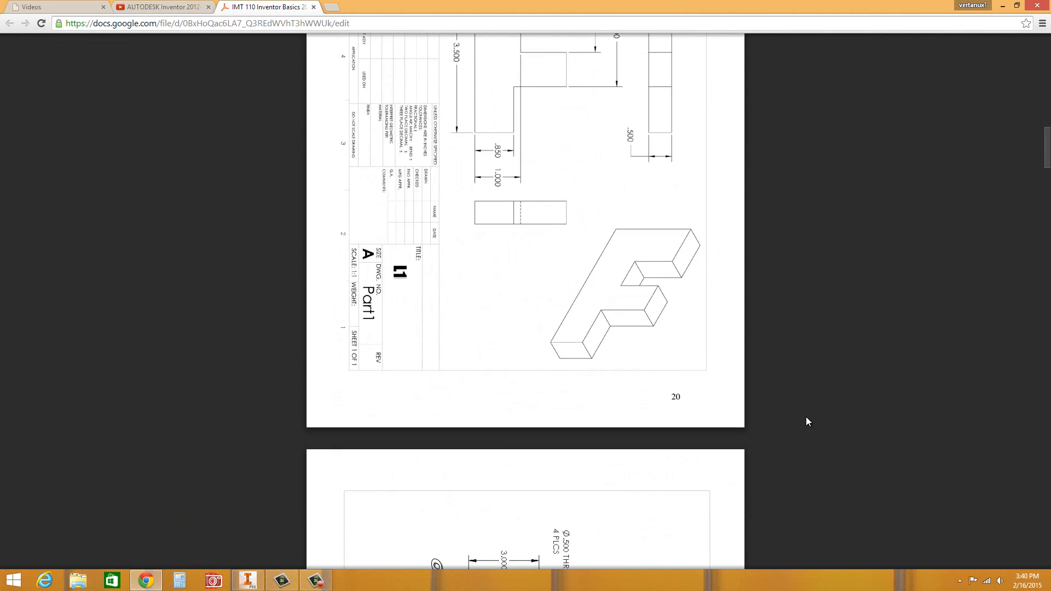
scroll(807, 418, down, 4)
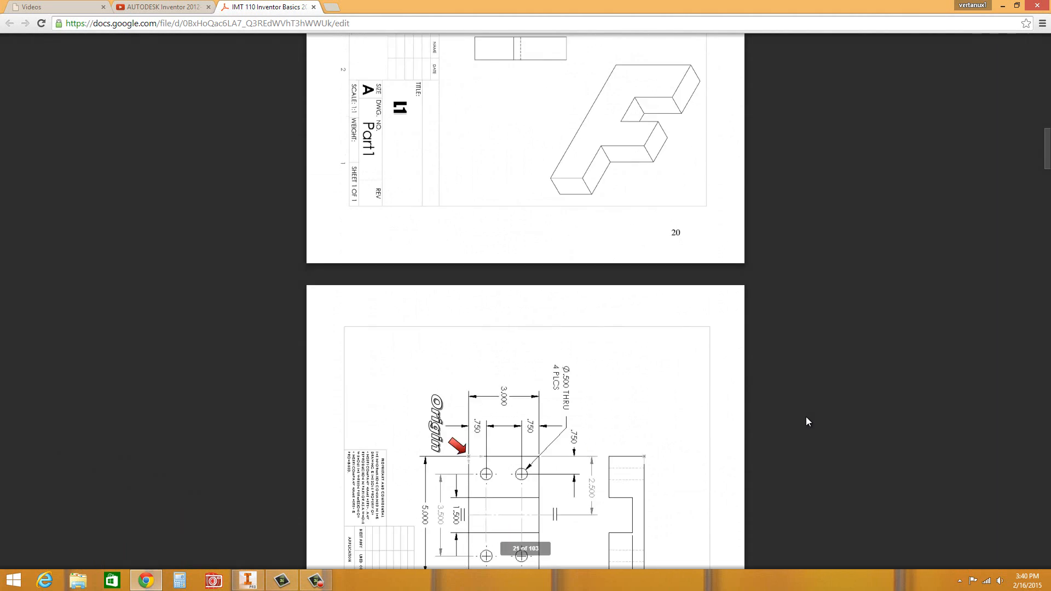
scroll(806, 416, down, 3)
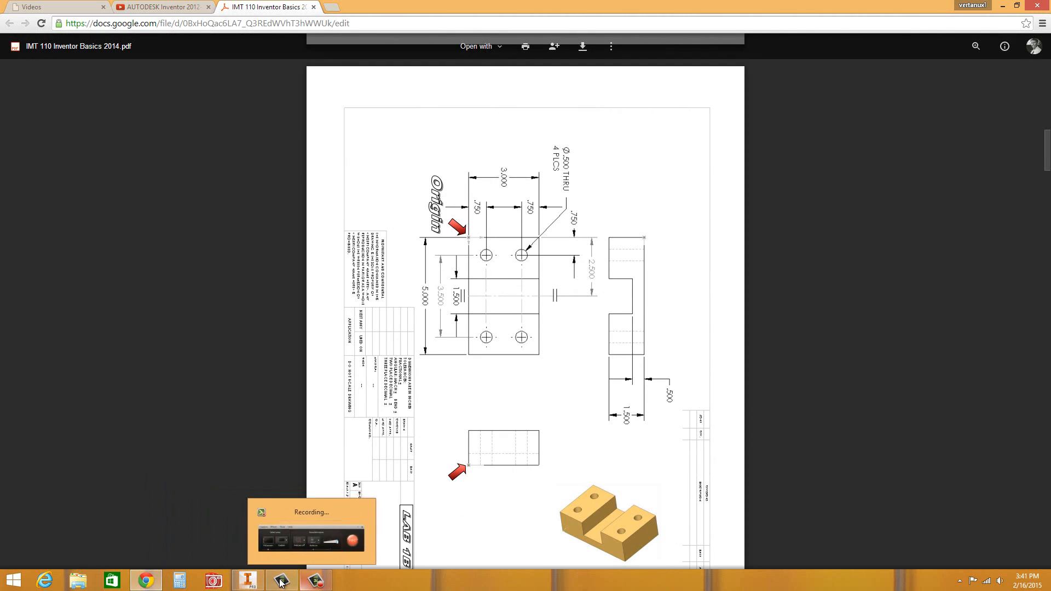
Switch to Inventor and create a new part from the Standard.ipt template.
click(246, 582)
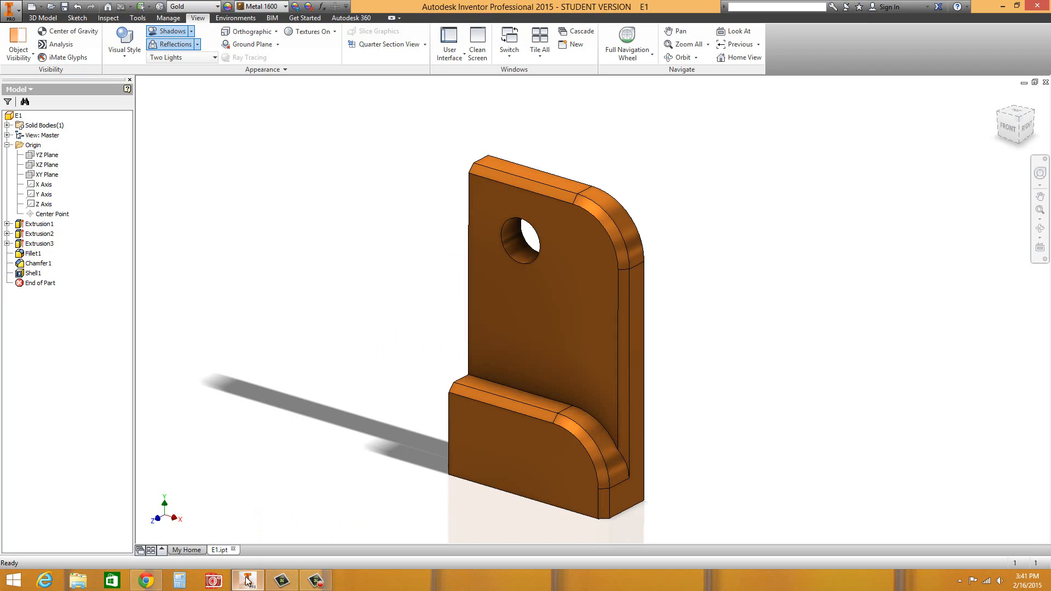
click(32, 7)
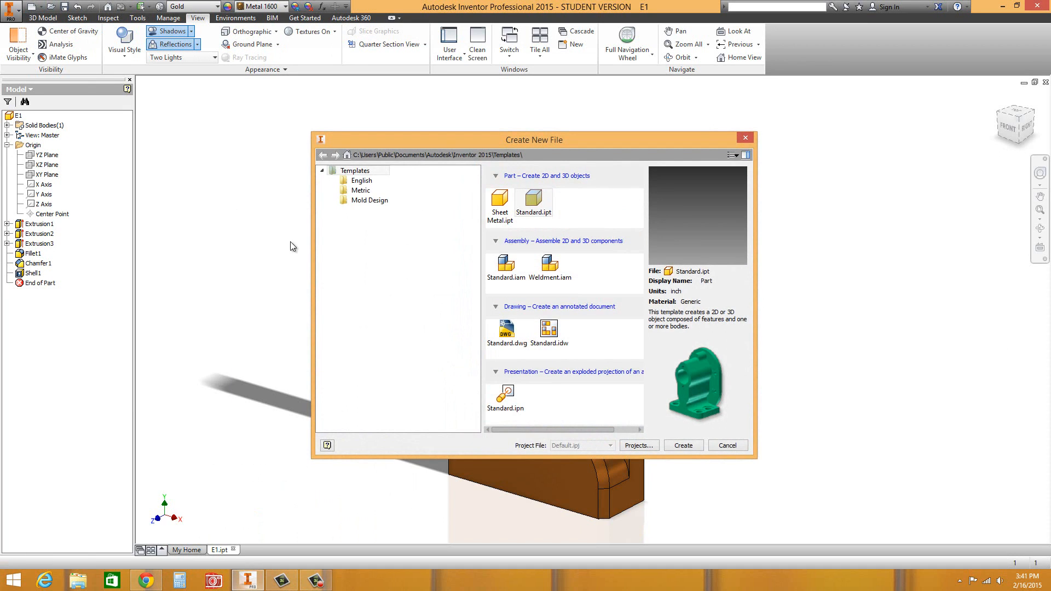
click(534, 200)
click(688, 448)
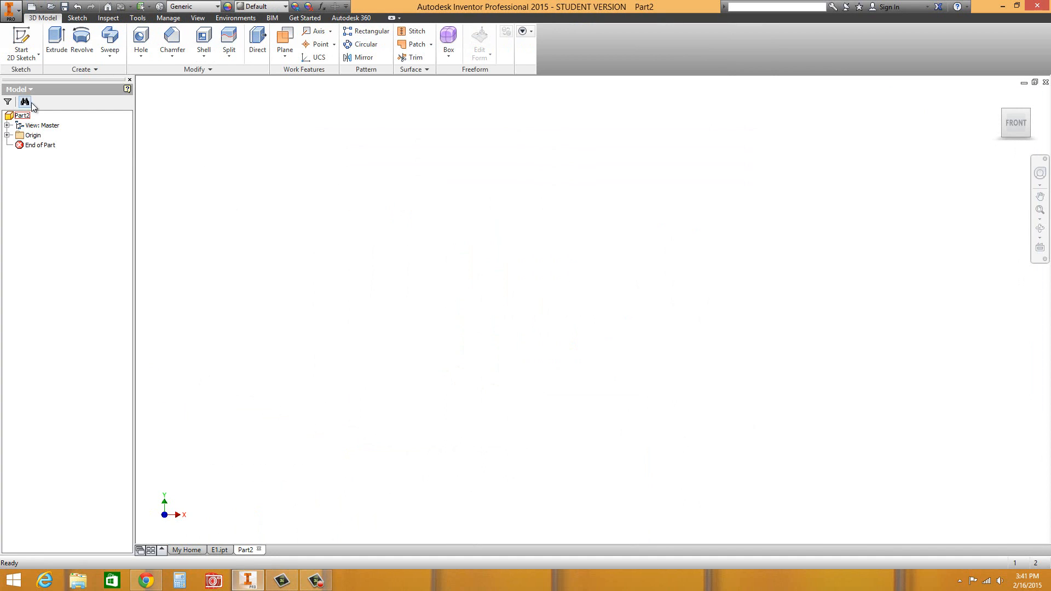
Start a 2D sketch on the XY plane and activate the Line tool.
click(21, 37)
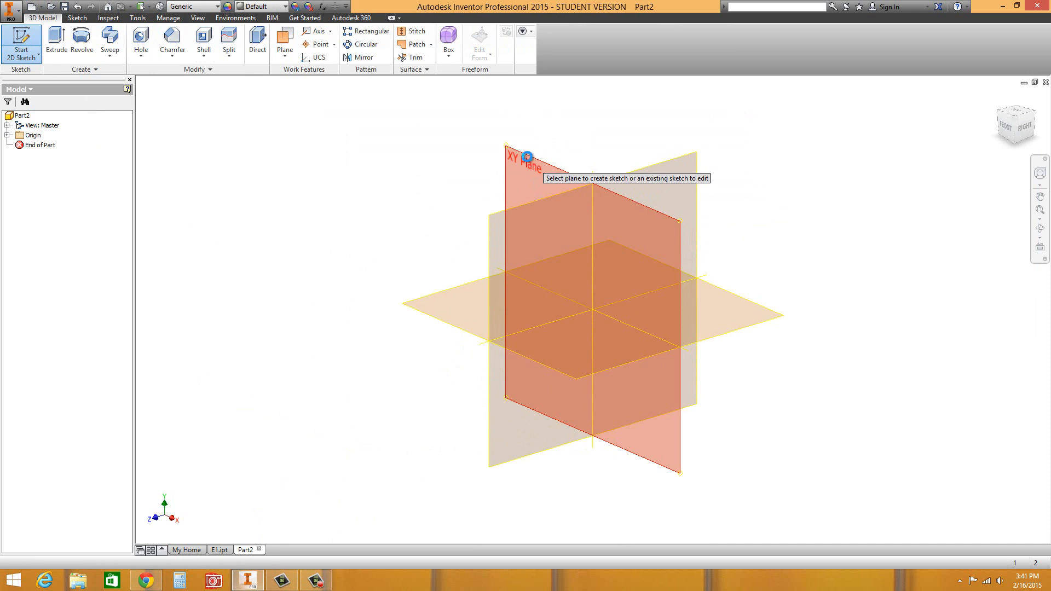
click(529, 160)
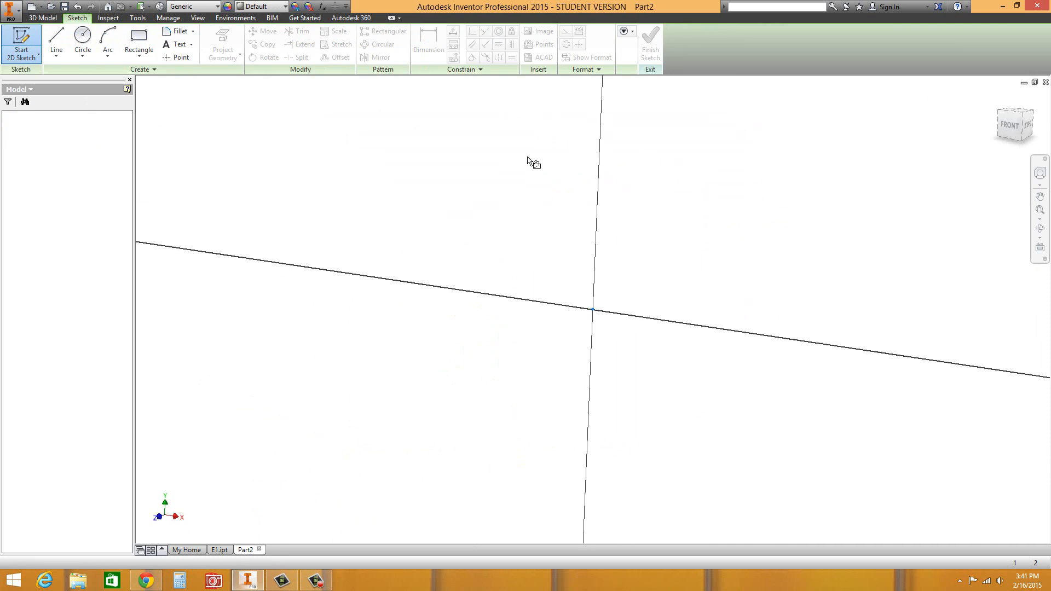
click(55, 38)
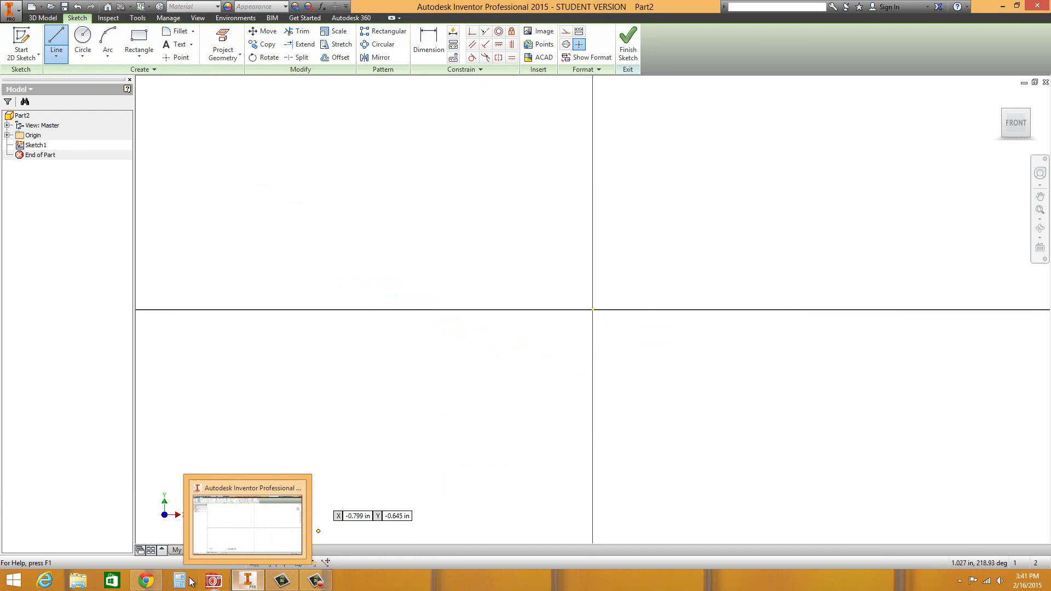
Switch to Chrome to check the L1 drawing's dimensions on page 20, and return to Inventor.
click(145, 525)
scroll(381, 426, up, 10)
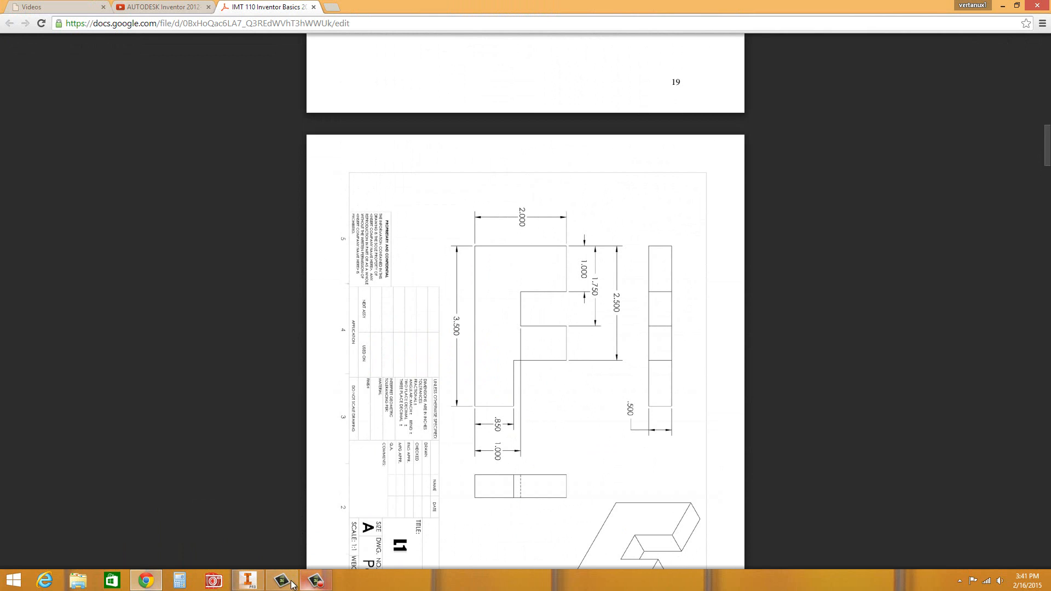
click(248, 581)
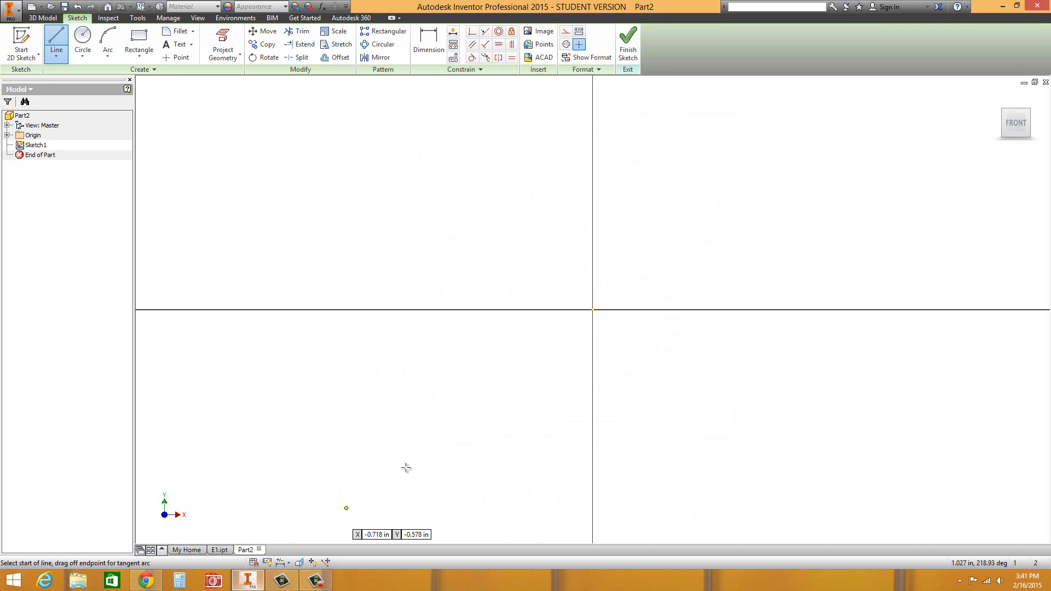
Draw a 3.5 in vertical line straight up from the sketch origin.
click(593, 310)
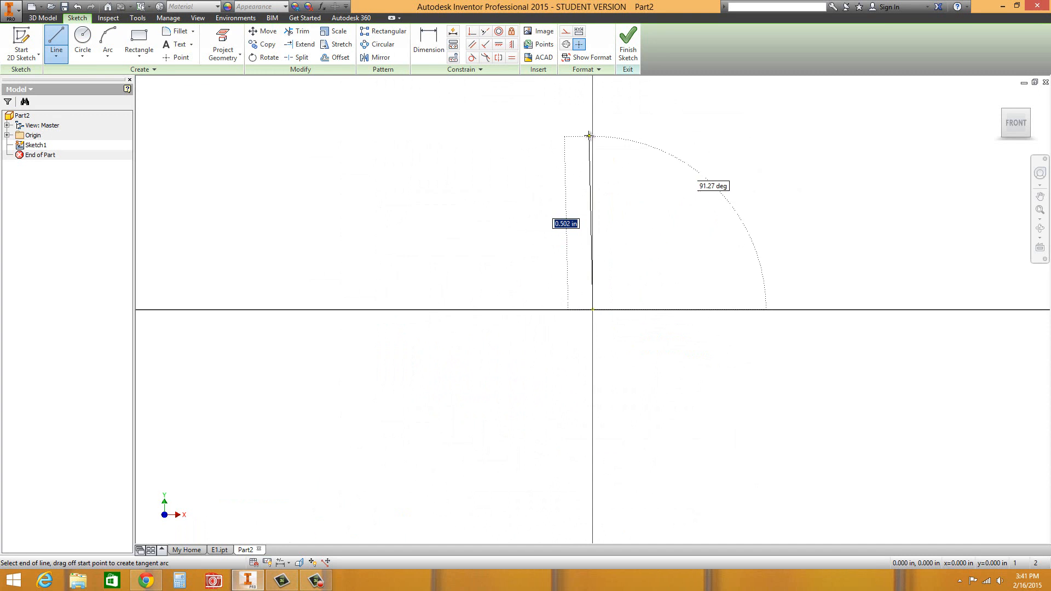
text(3.5)
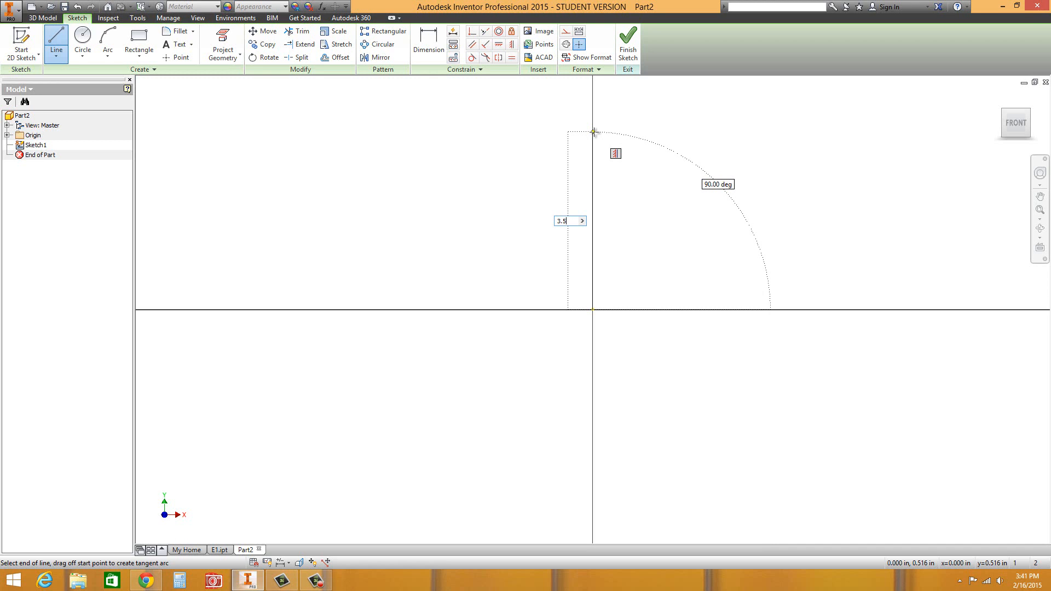
key(Return)
Continue the outline with a 2 in horizontal top edge to the right and a 1 in vertical edge down.
scroll(649, 254, up, 8)
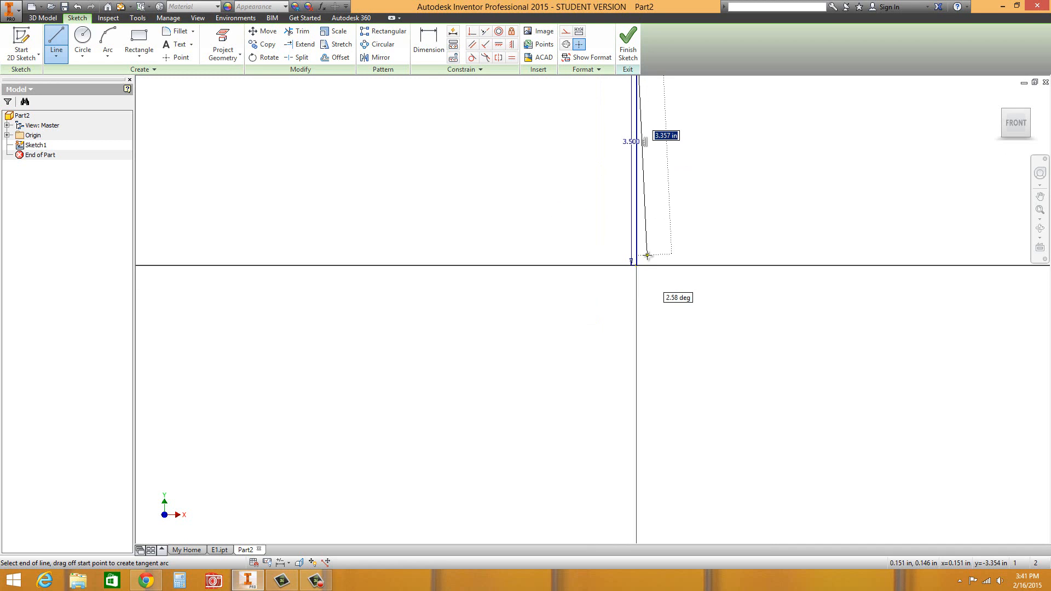
scroll(690, 211, down, 6)
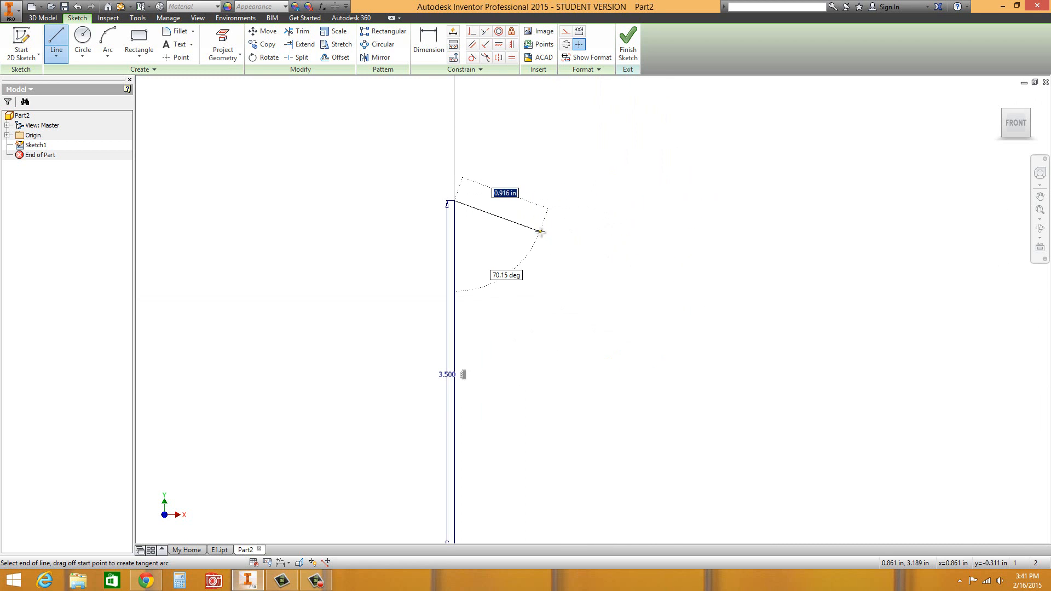
scroll(541, 231, up, 2)
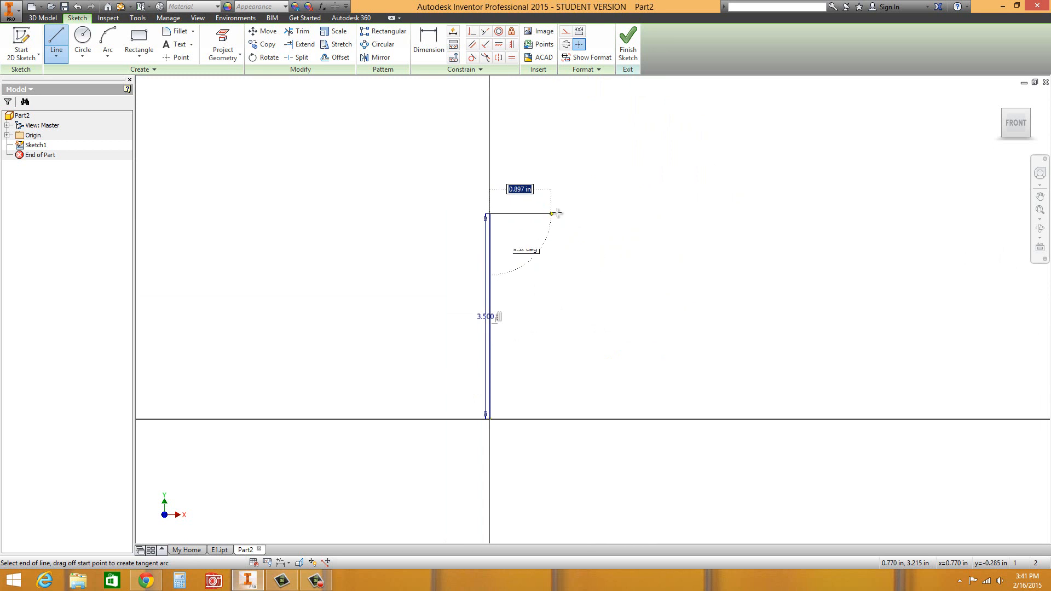
click(1014, 130)
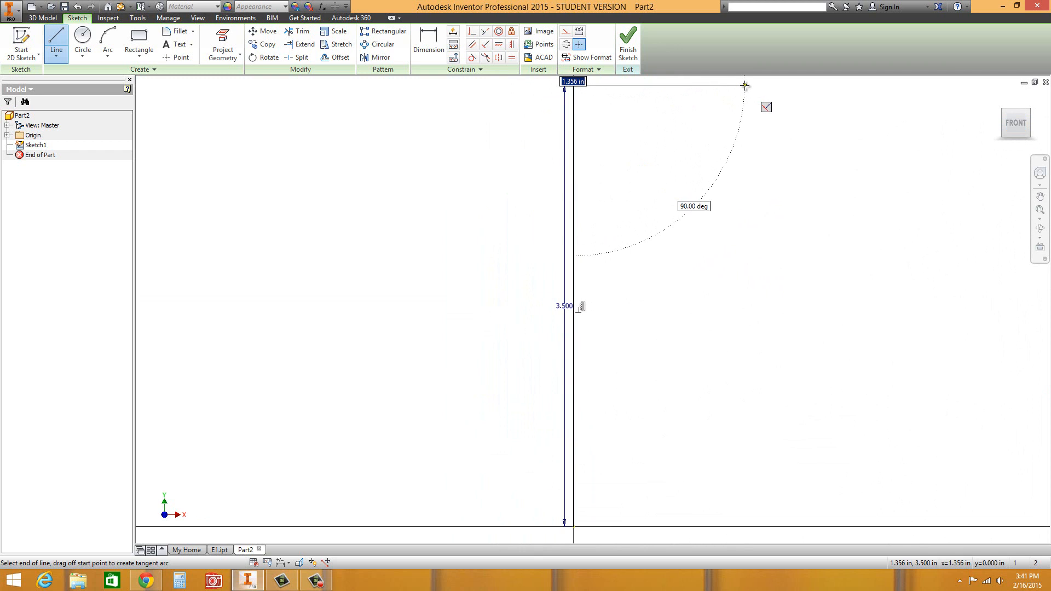
text(2)
key(Return)
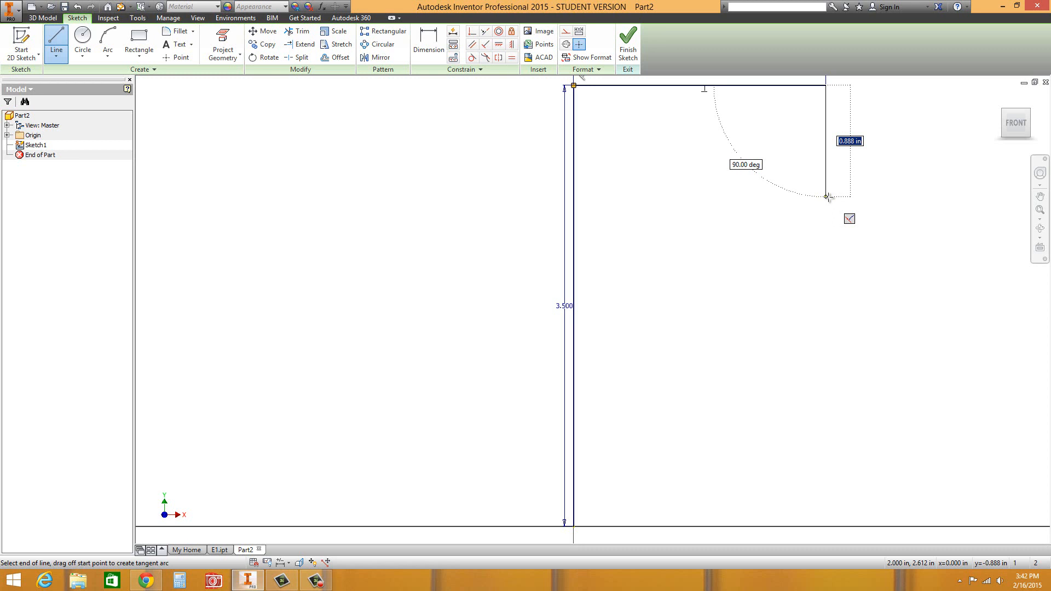
text(1)
key(Return)
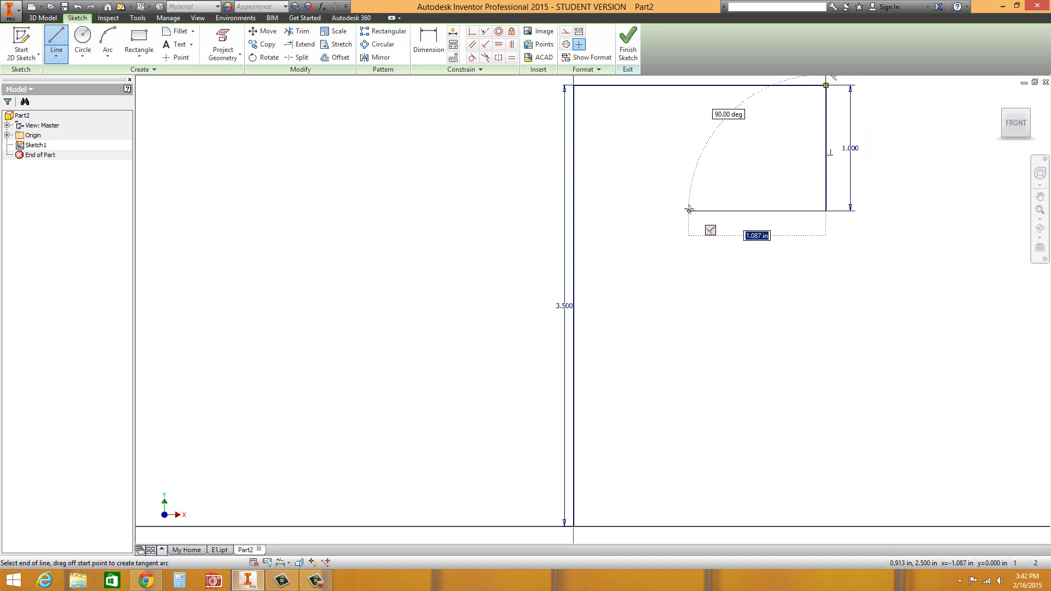
Sketch a notch about 1.09 in deep and 0.70 in high, followed by a right edge about 0.70 in long going down.
click(690, 210)
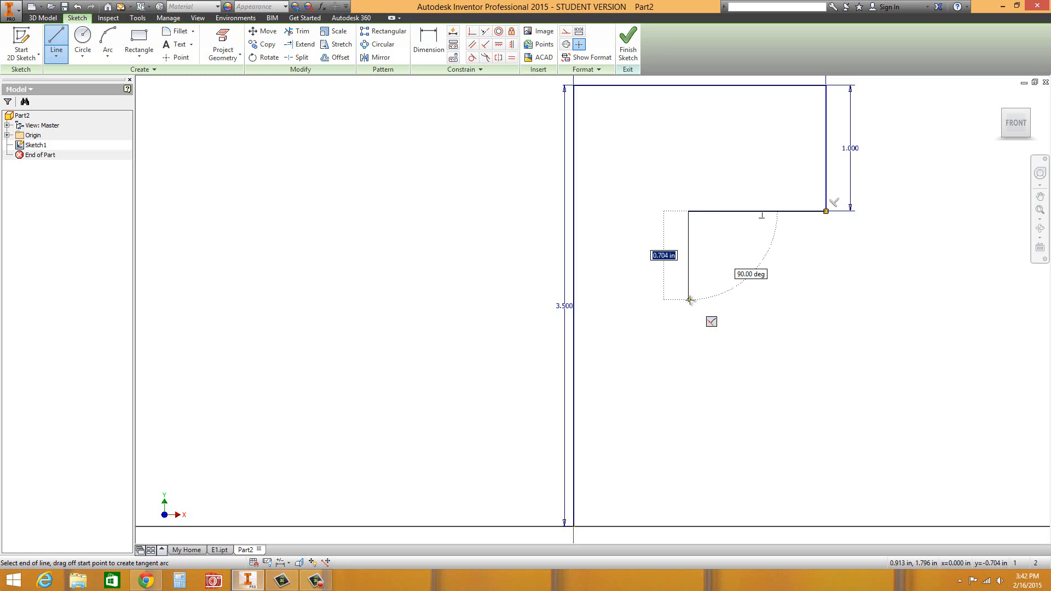
click(690, 300)
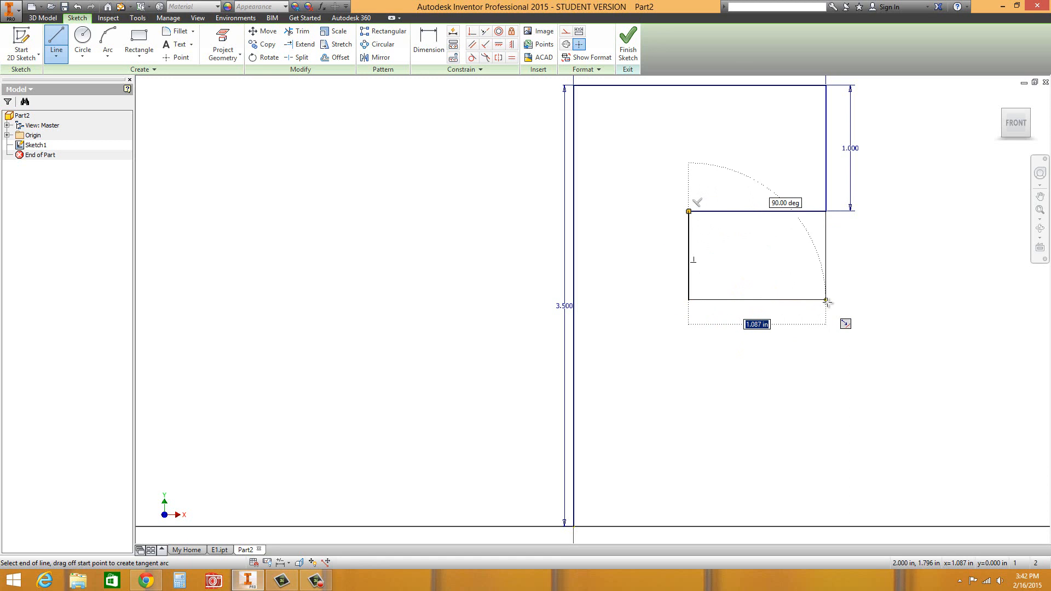
click(826, 300)
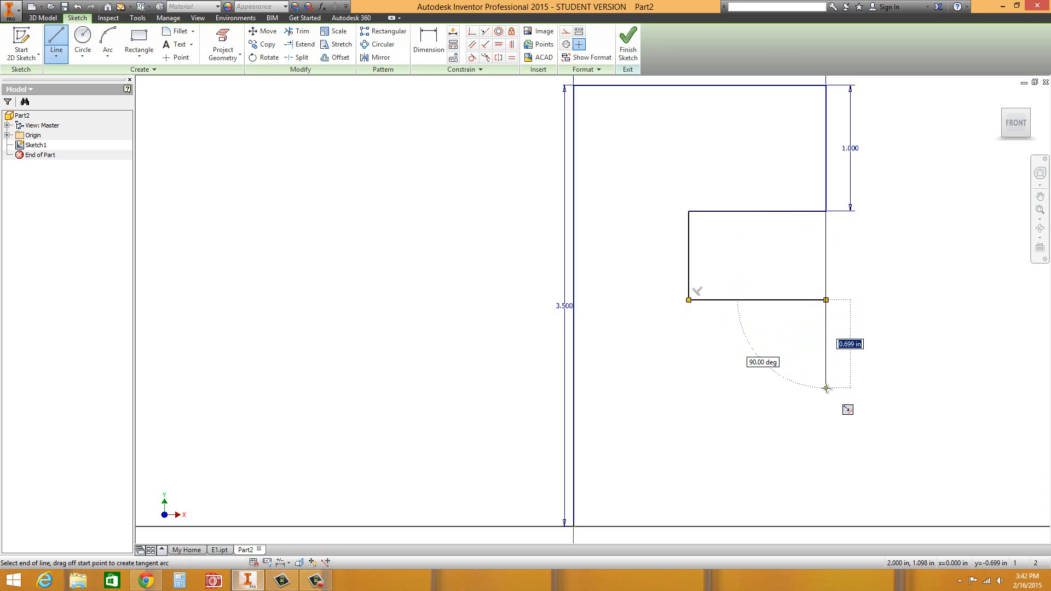
click(827, 388)
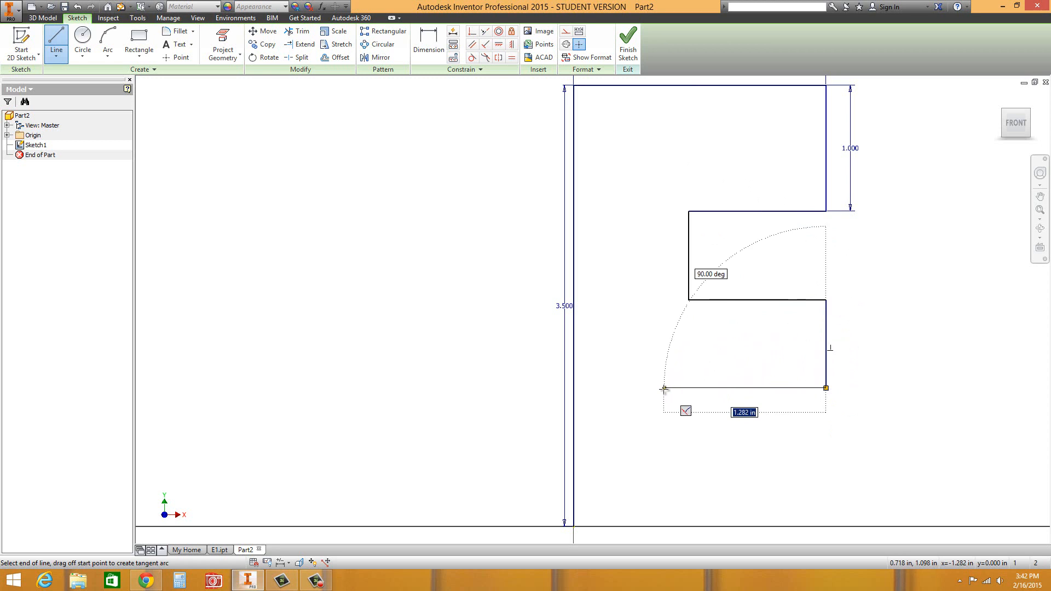
Close the F-shaped outline with a line about 1.29 in left, one about 1.10 in down, and one to the origin.
click(663, 388)
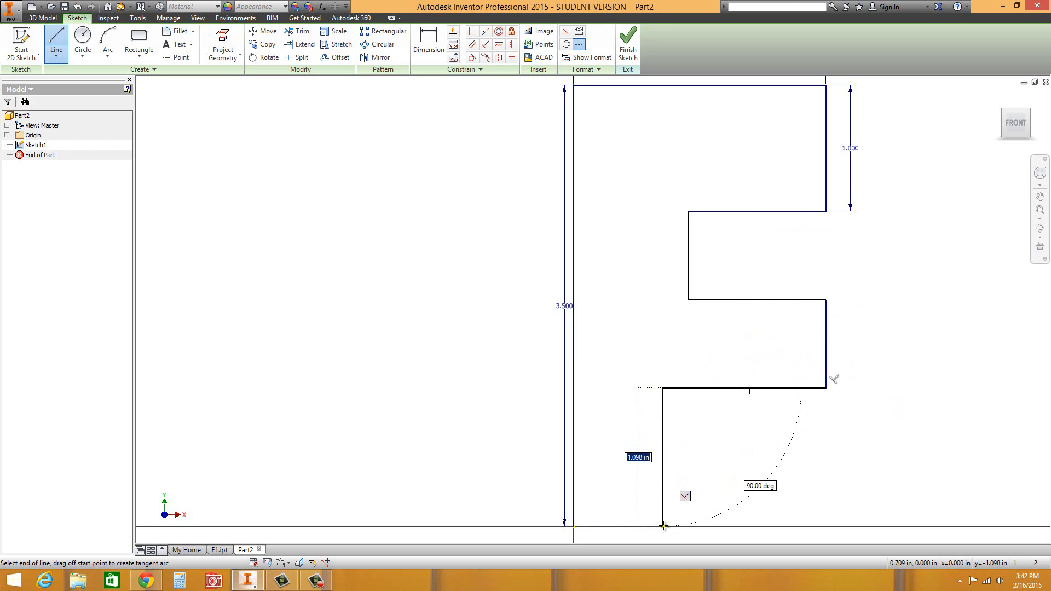
click(663, 526)
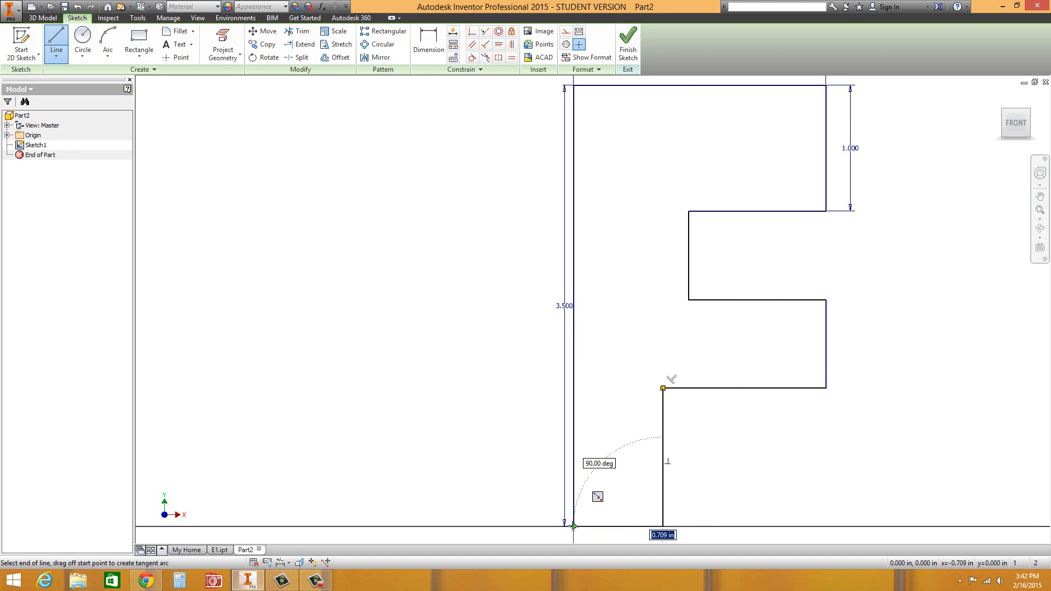
click(574, 527)
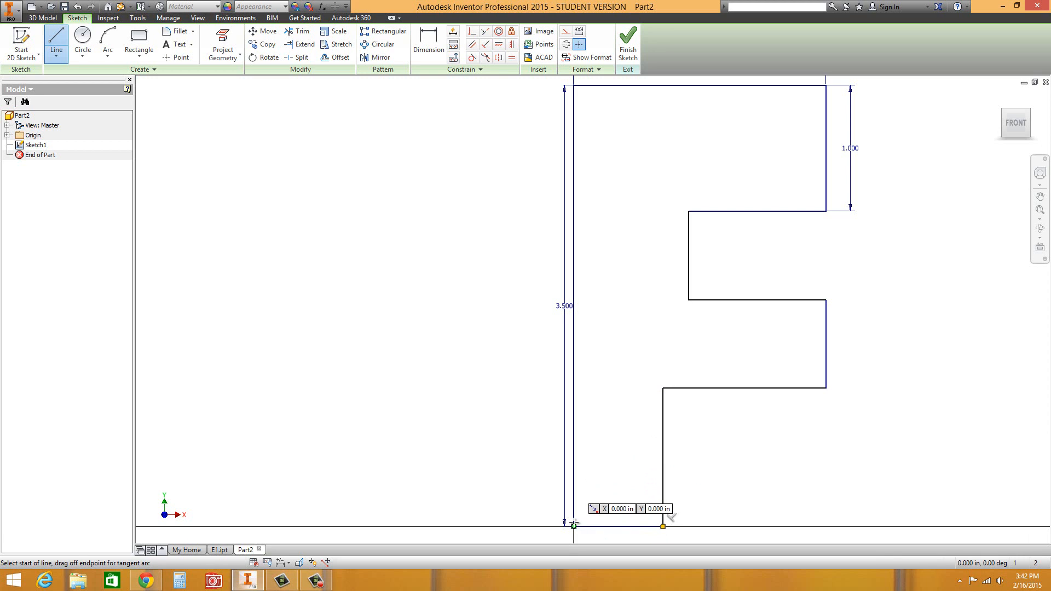
key(Escape)
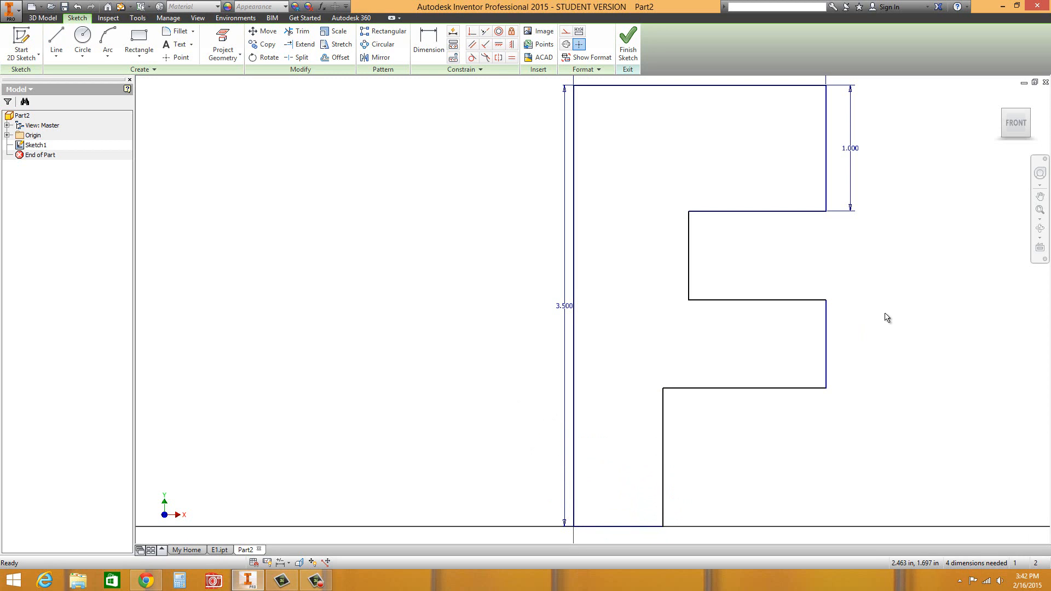
Check the L1 drawing in Chrome, and in Inventor dimension the top edge to the notch's lower edge as 1.75 in.
click(434, 42)
scroll(444, 241, down, 3)
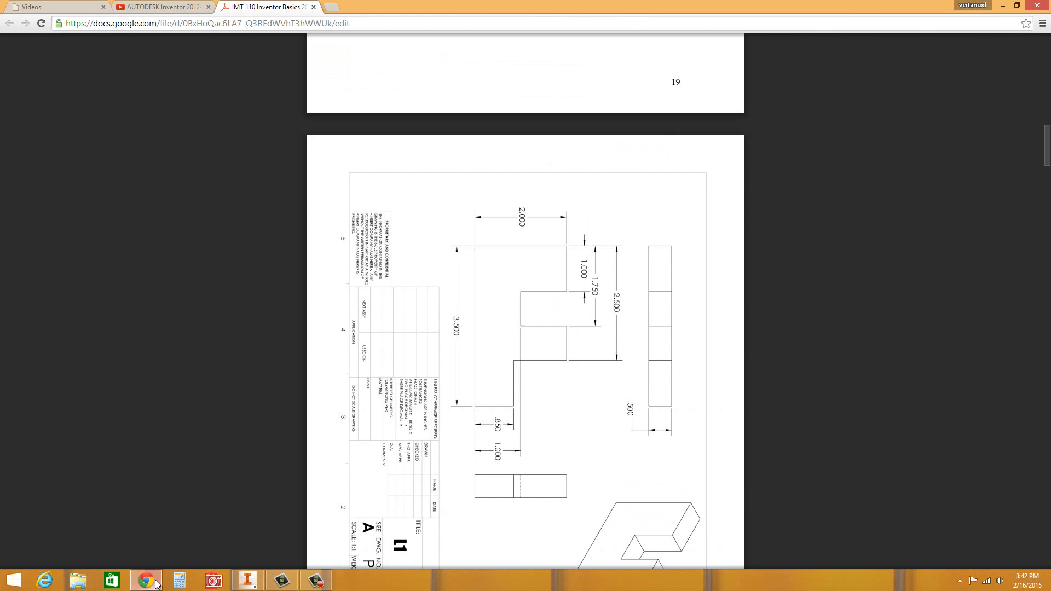
click(146, 580)
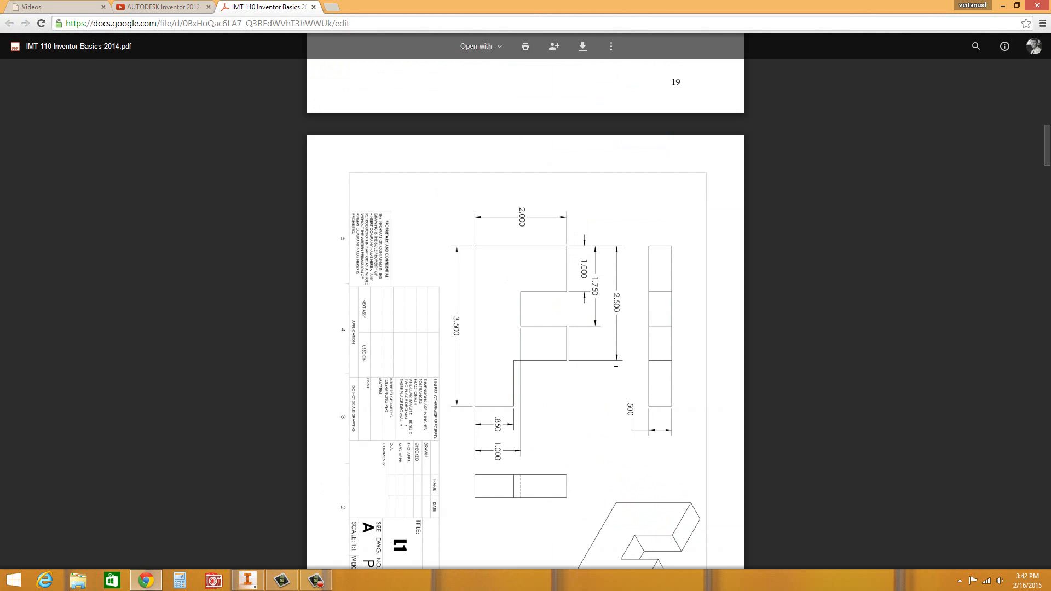
click(248, 581)
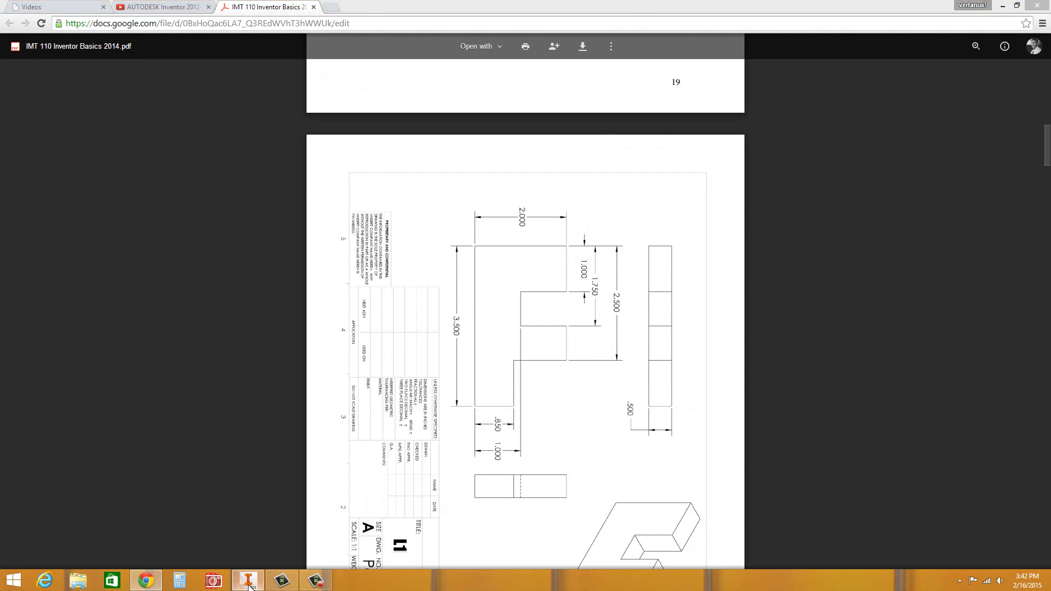
click(611, 149)
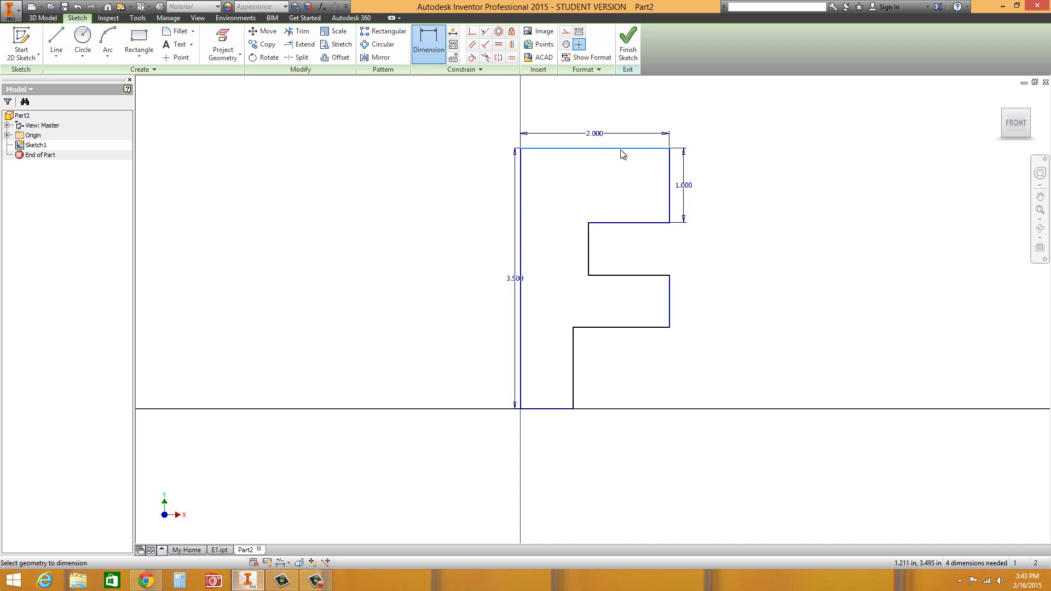
click(657, 276)
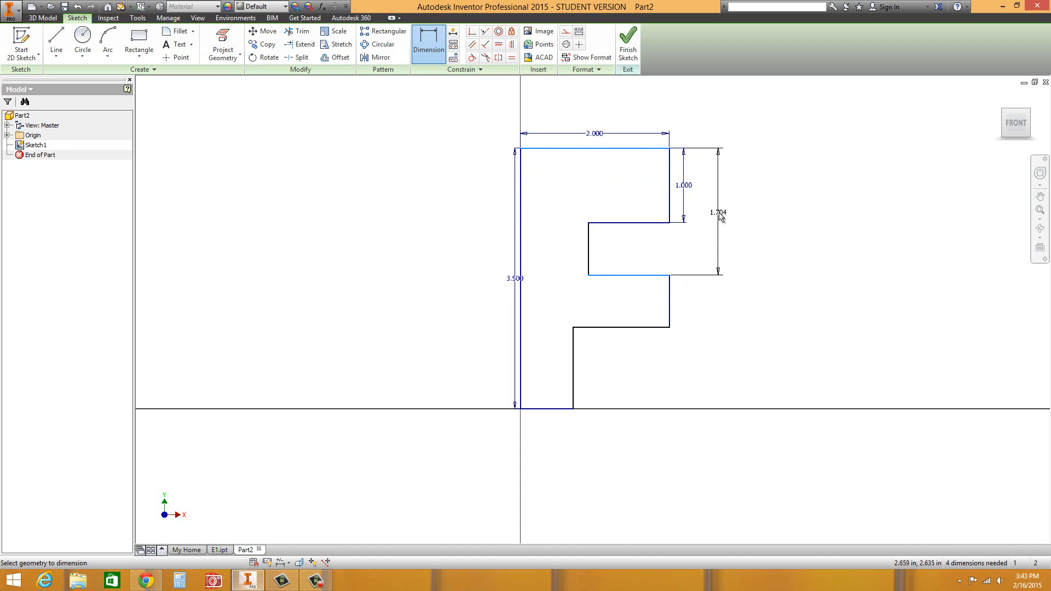
click(719, 216)
text(1.75)
key(Return)
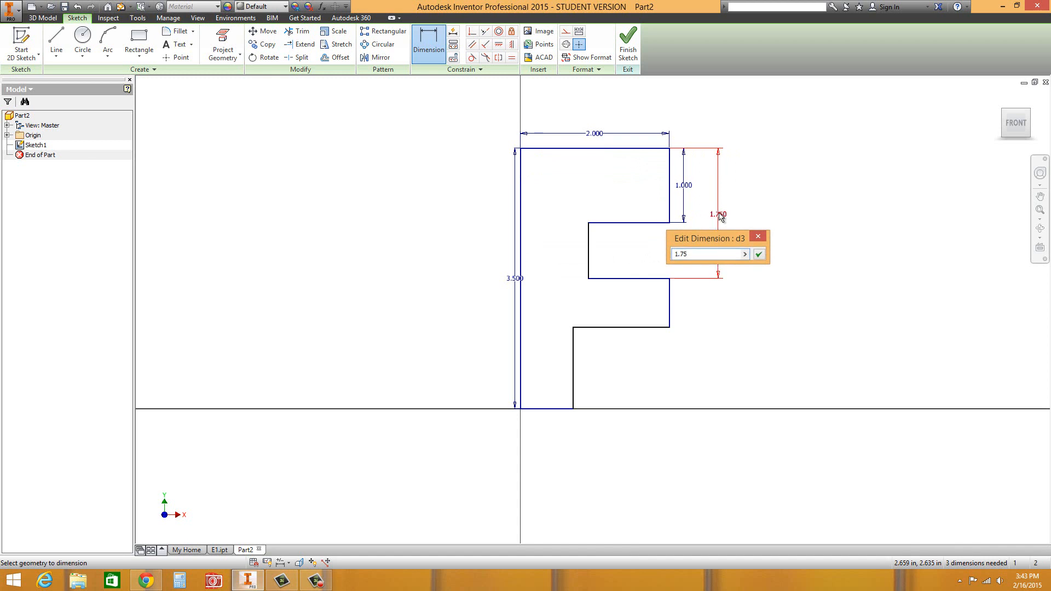
Dimension the distance from the top edge to the lower arm's bottom edge as 2.5 in.
click(603, 148)
click(634, 327)
click(686, 315)
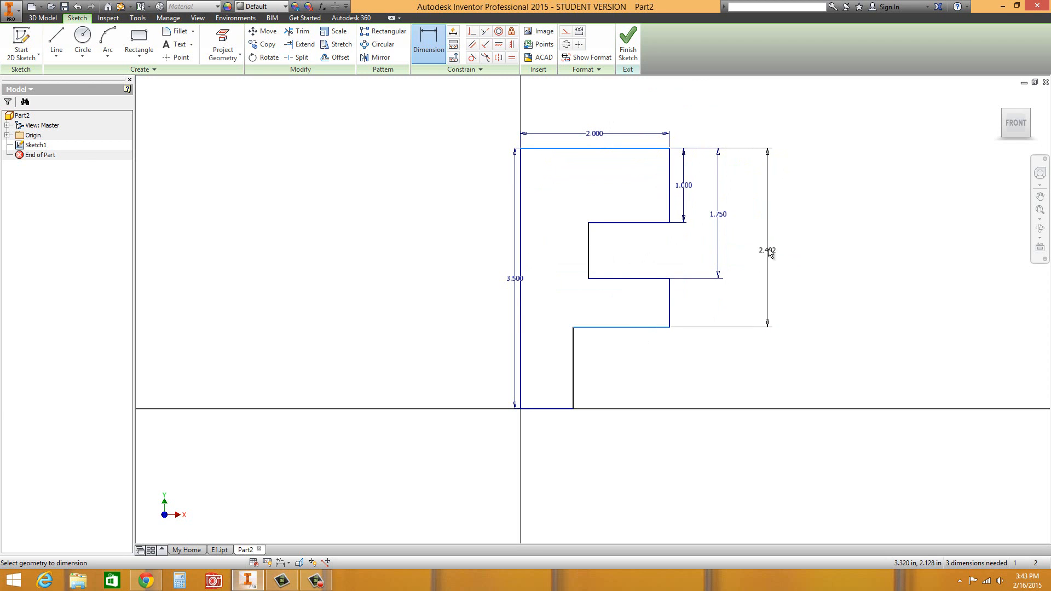
click(766, 244)
key(Return)
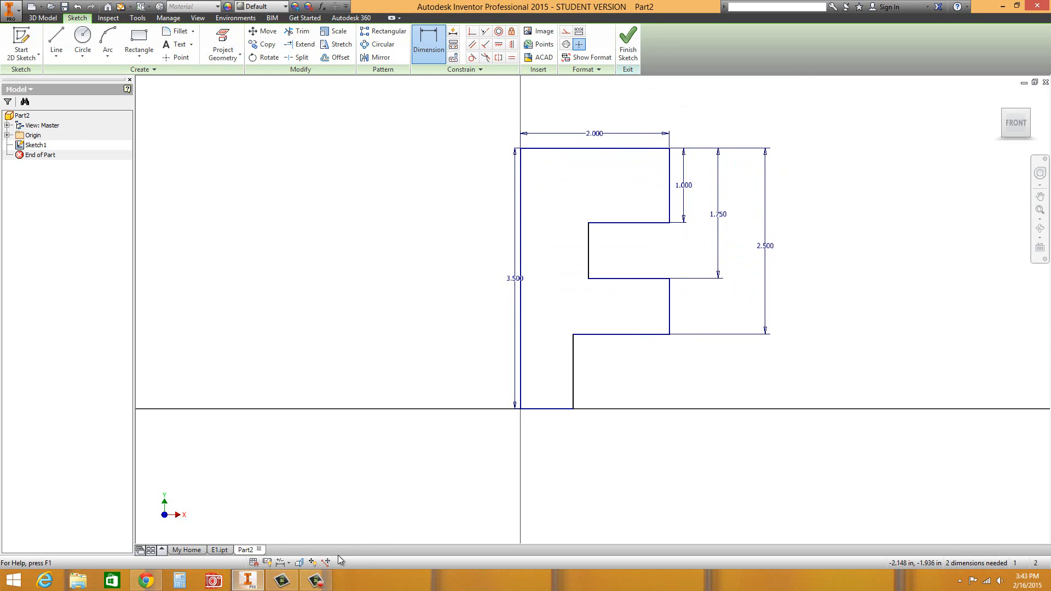
Check the stem width on the L1 drawing in Chrome, and in Inventor dimension the stem's bottom edge as 0.85 in.
click(153, 584)
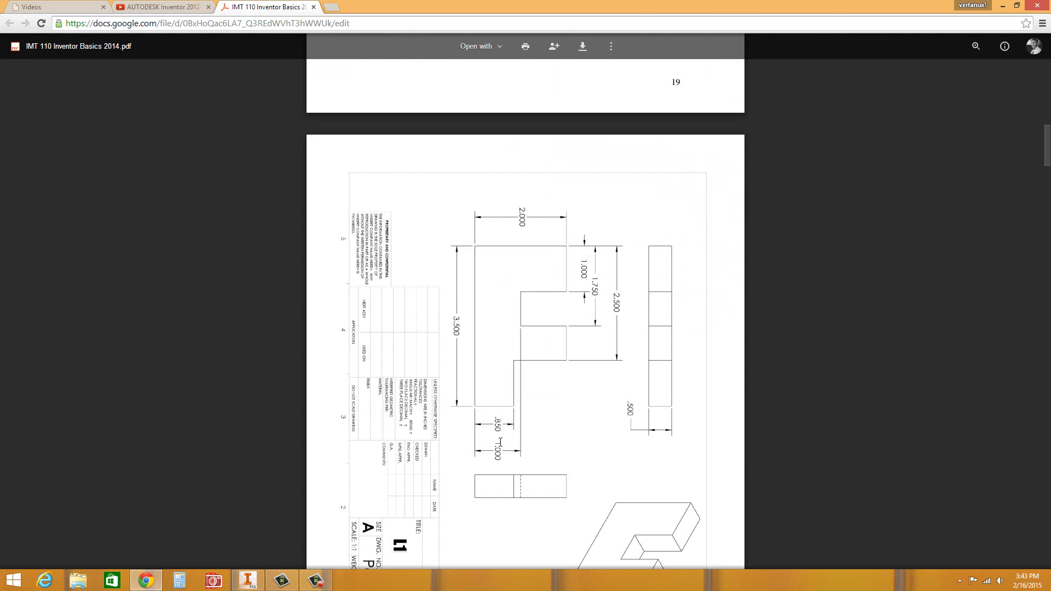
click(247, 581)
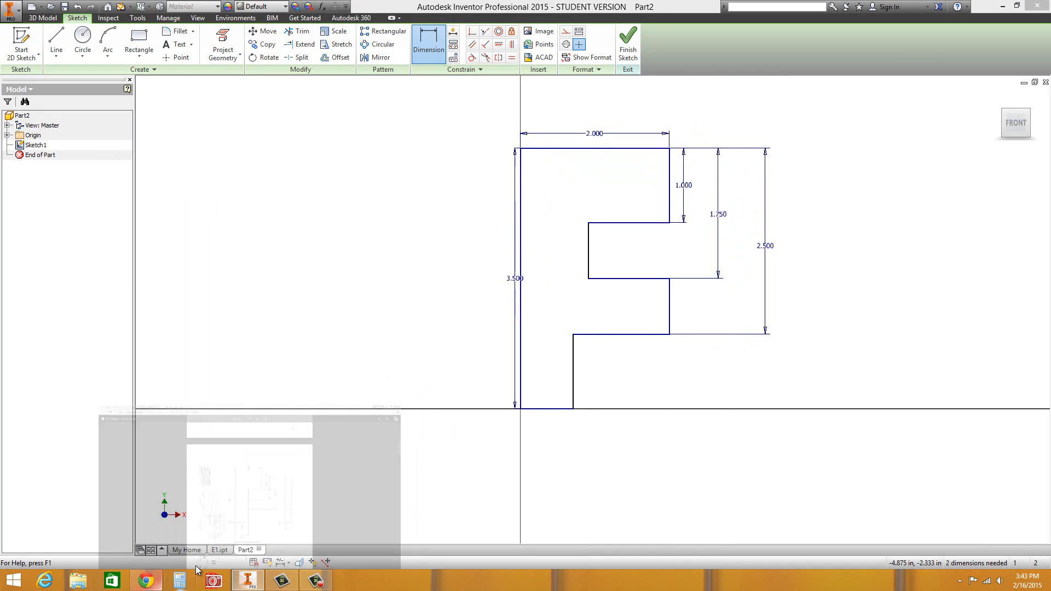
click(555, 415)
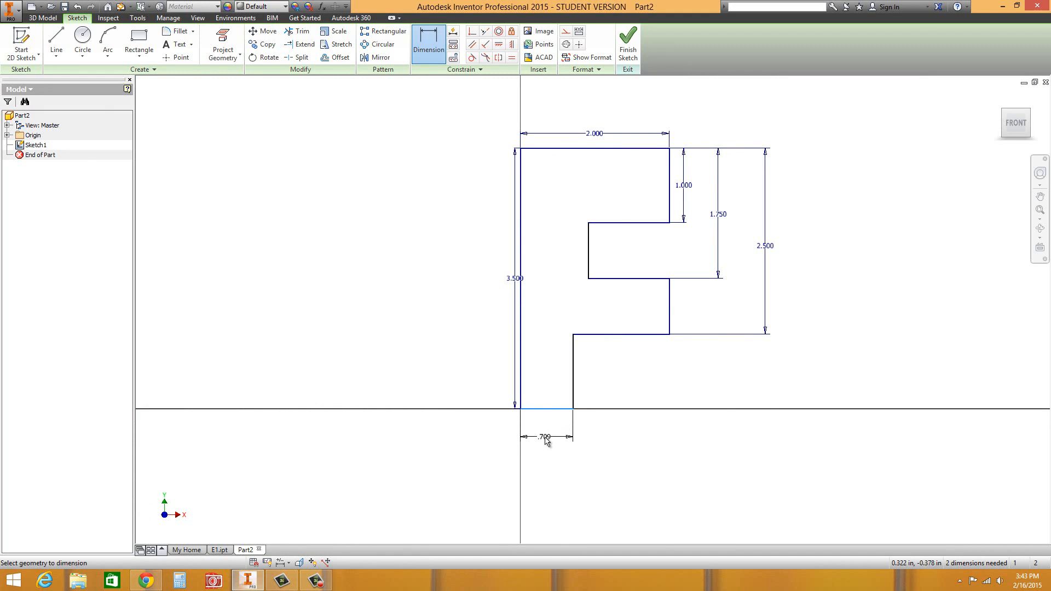
click(544, 437)
text(.85)
key(Return)
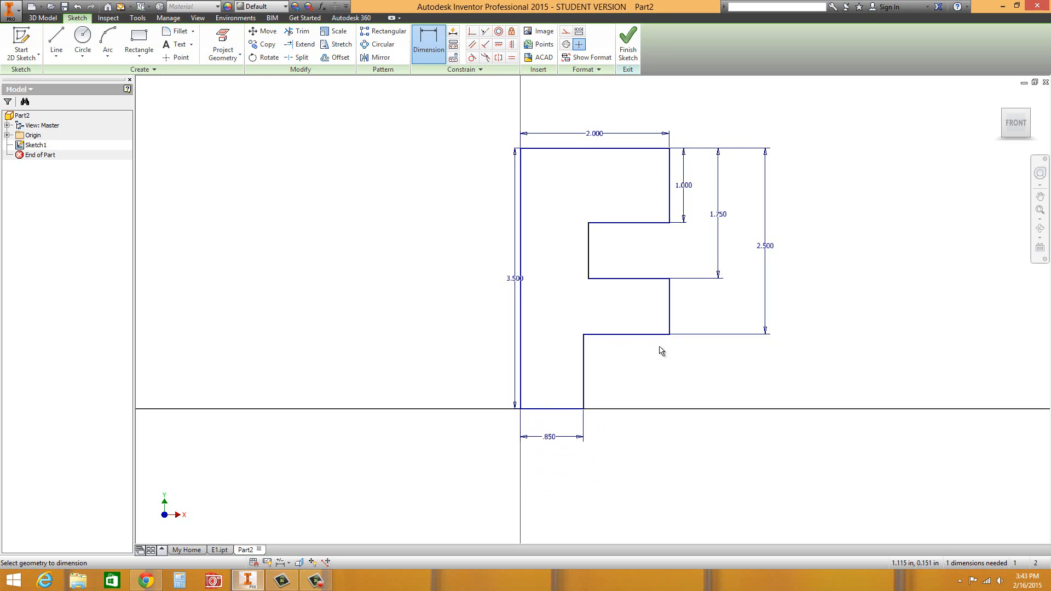
Dimension the distance from the F profile's left edge to the notch's inner vertical edge as 1 in.
click(589, 248)
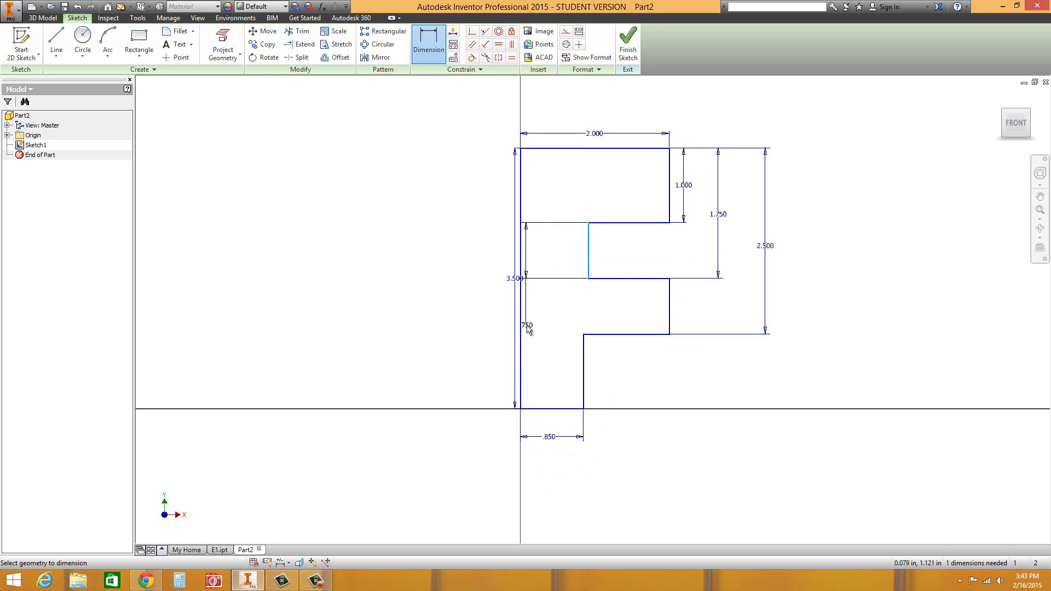
click(521, 328)
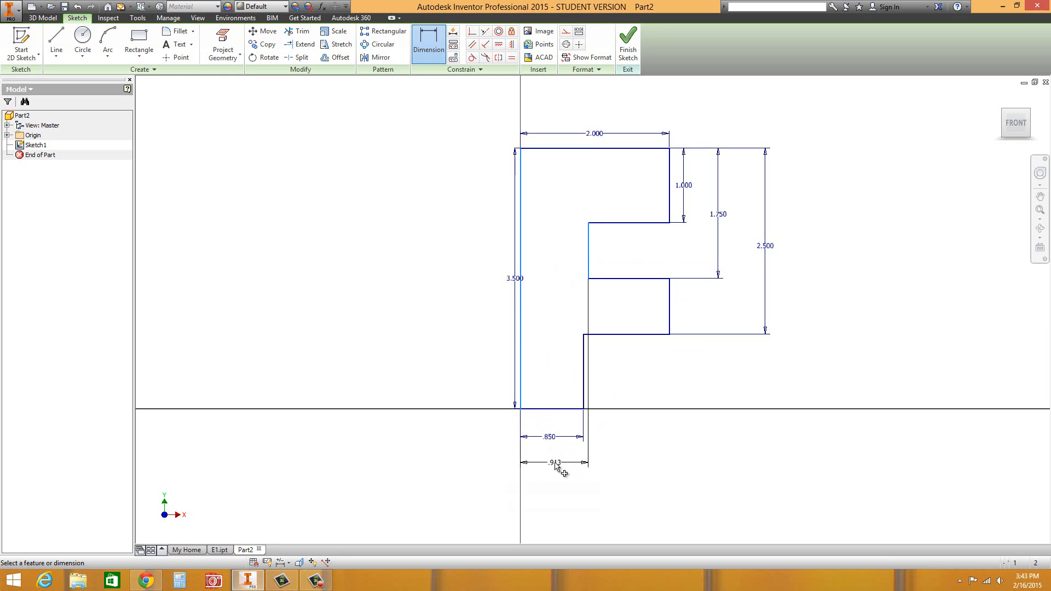
click(560, 466)
text(1)
key(Return)
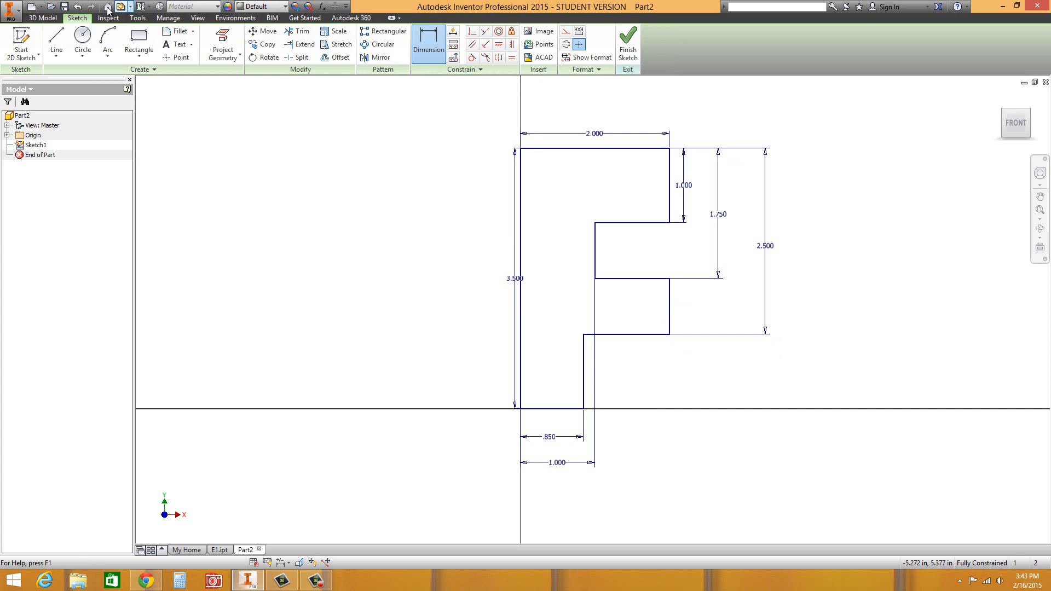
Extrude the F-shaped profile into a solid body, shallower than the default 1 in distance.
click(43, 21)
click(56, 40)
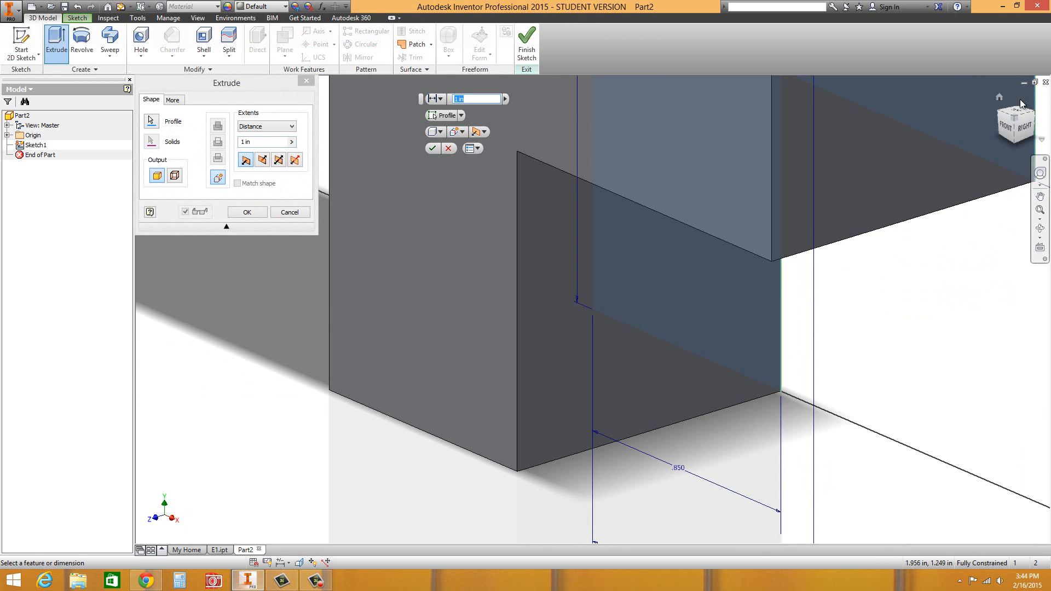
click(1021, 104)
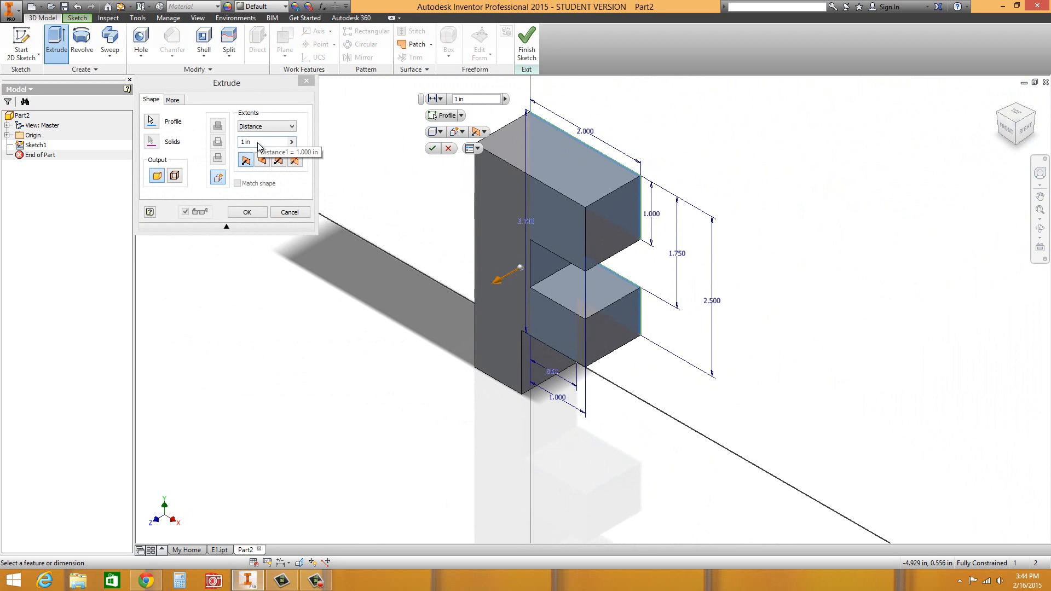
key(Return)
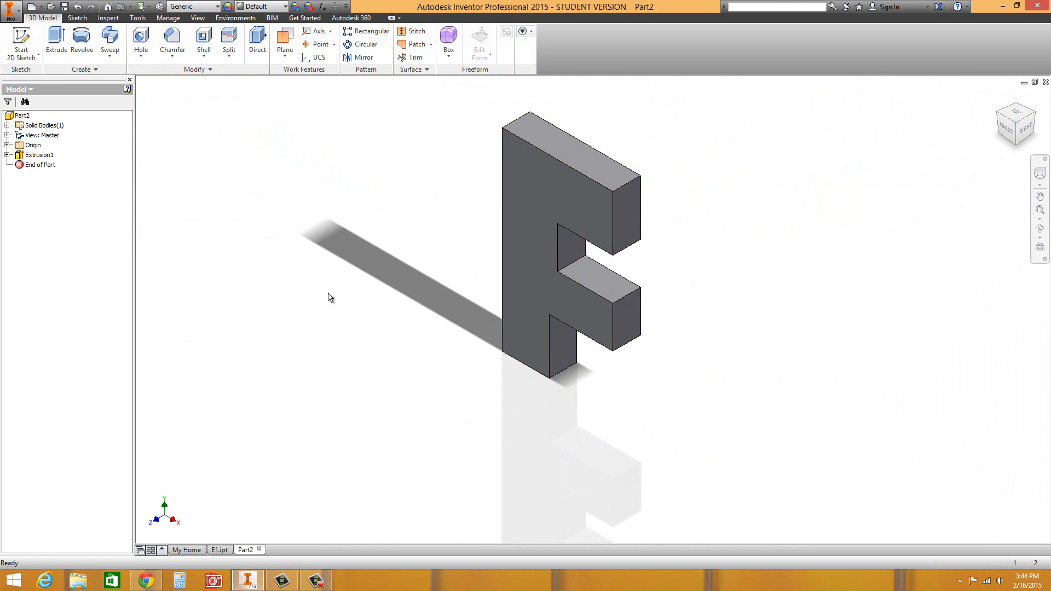
scroll(571, 149, down, 3)
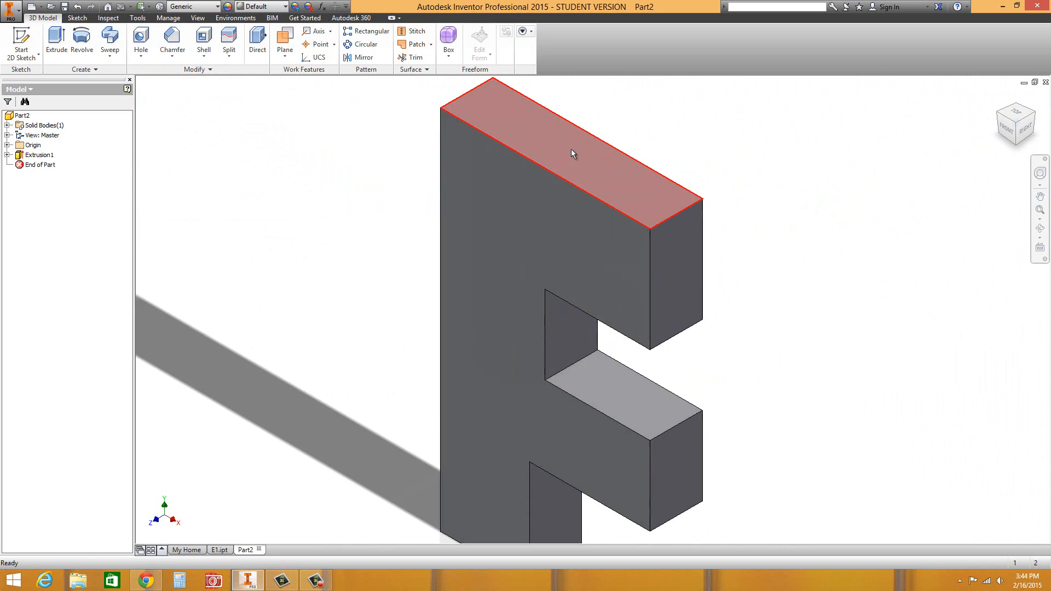
scroll(577, 183, up, 3)
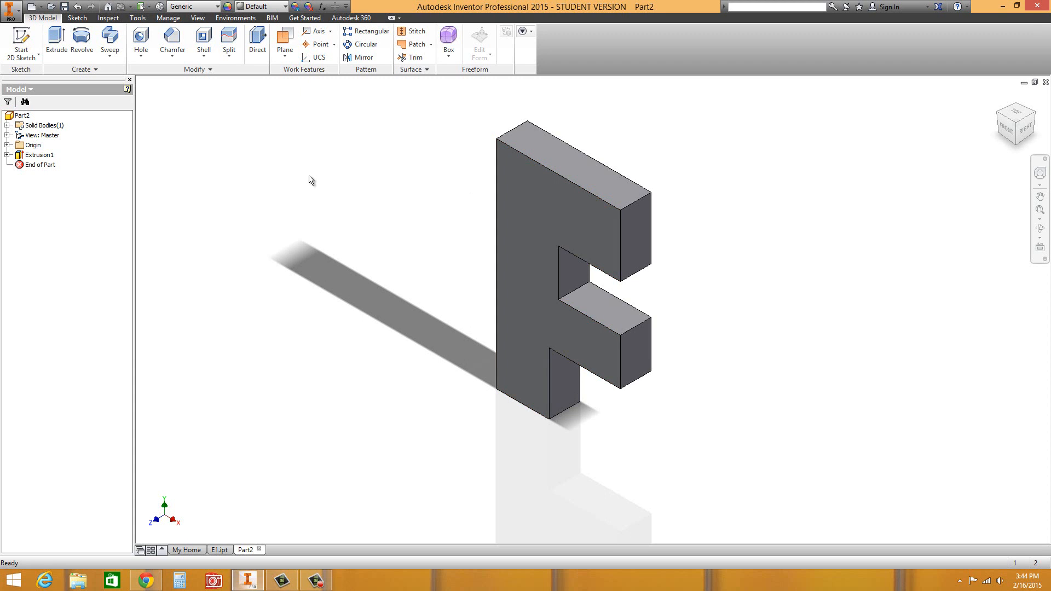
Create a new part from the Standard.ipt template and start a 2D sketch on the horizontal XZ plane.
click(31, 7)
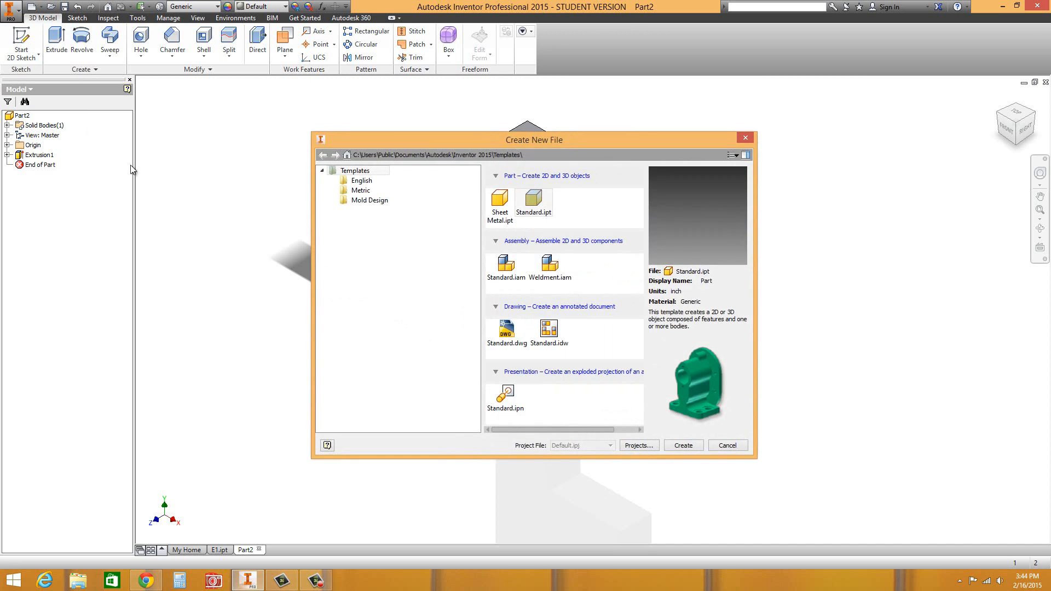
click(669, 446)
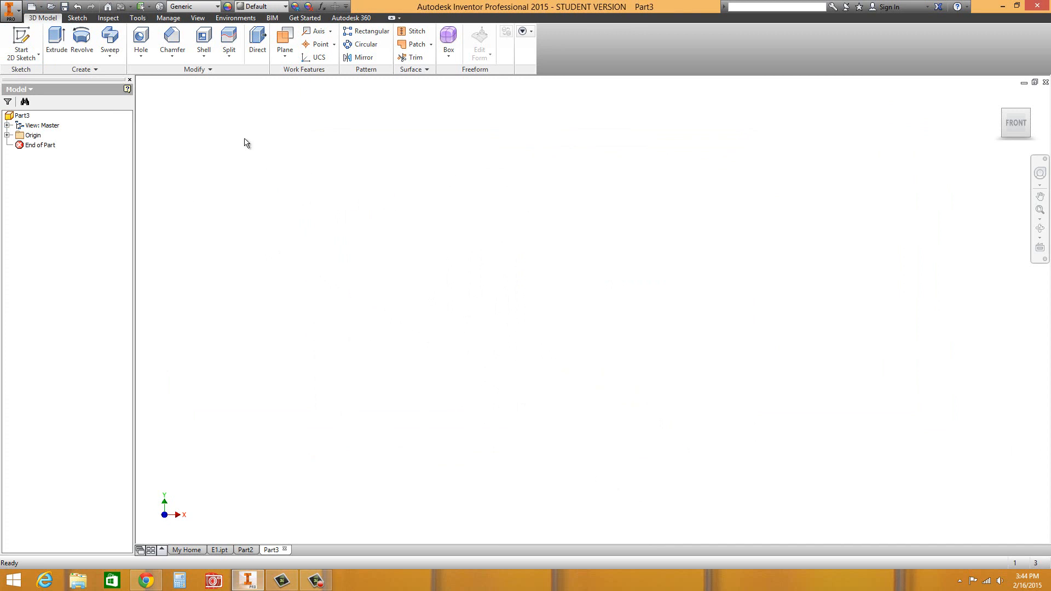
click(21, 38)
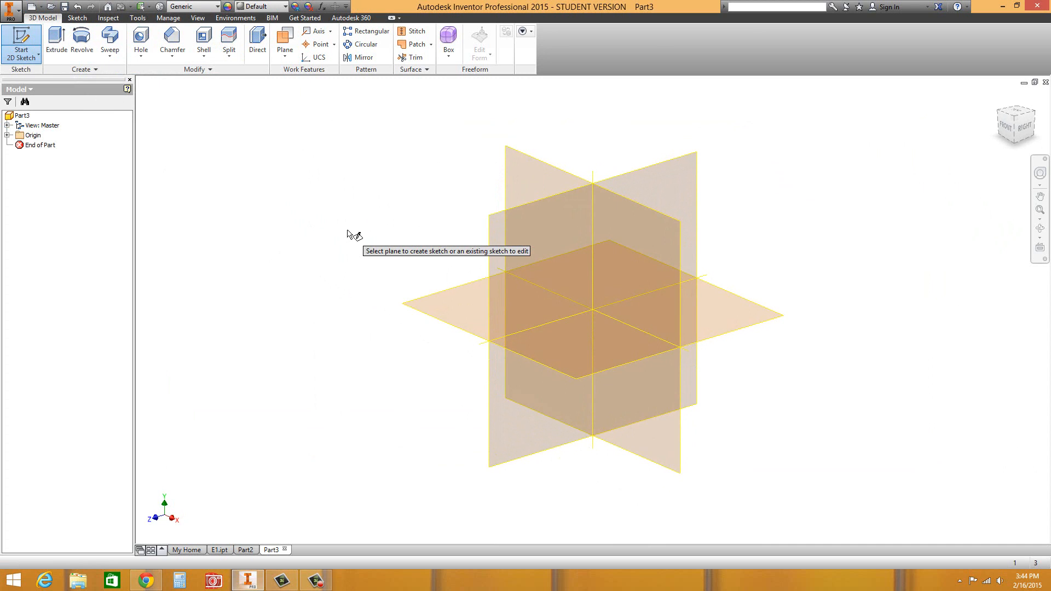
click(428, 318)
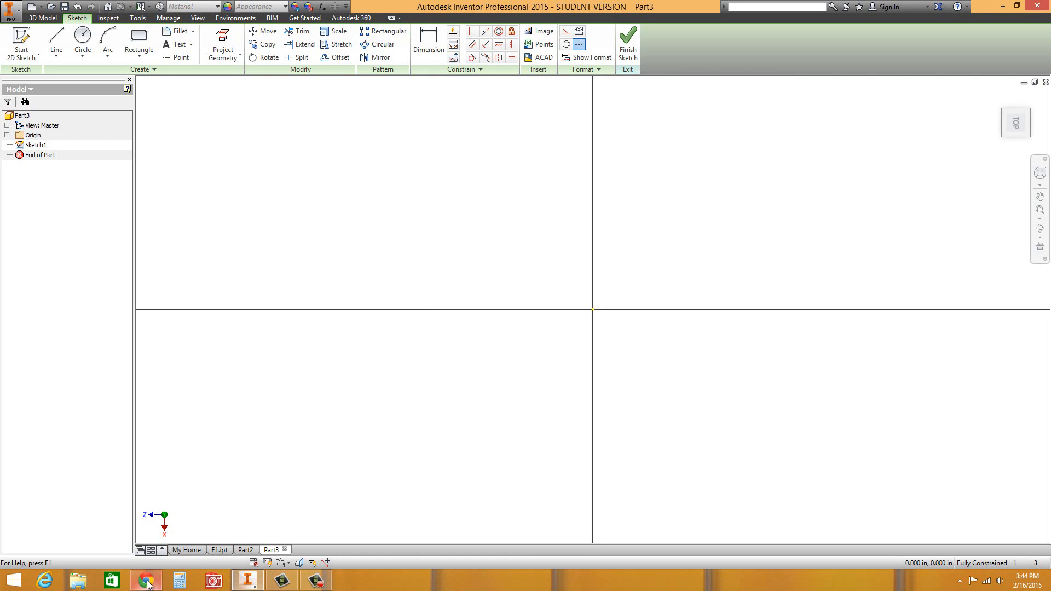
Find the Lab 1 drawing of the four-hole block in Chrome to read its dimensions, and return to Inventor.
click(210, 552)
scroll(517, 360, down, 12)
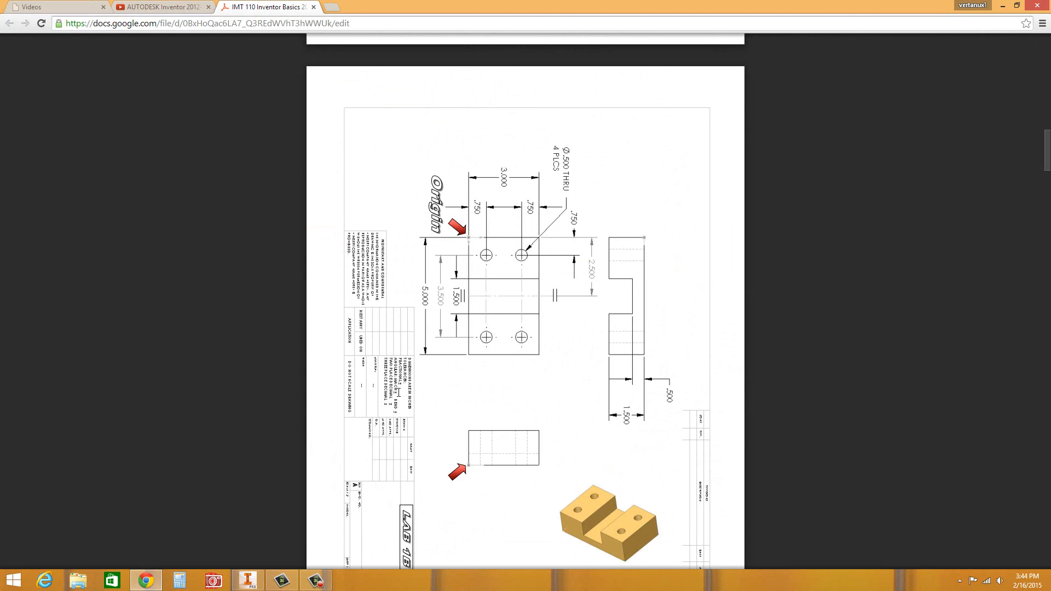
click(248, 580)
Check the block size in Chrome, and in Inventor sketch a two-point center rectangle on the origin, 5 in wide and 3 in high.
click(135, 59)
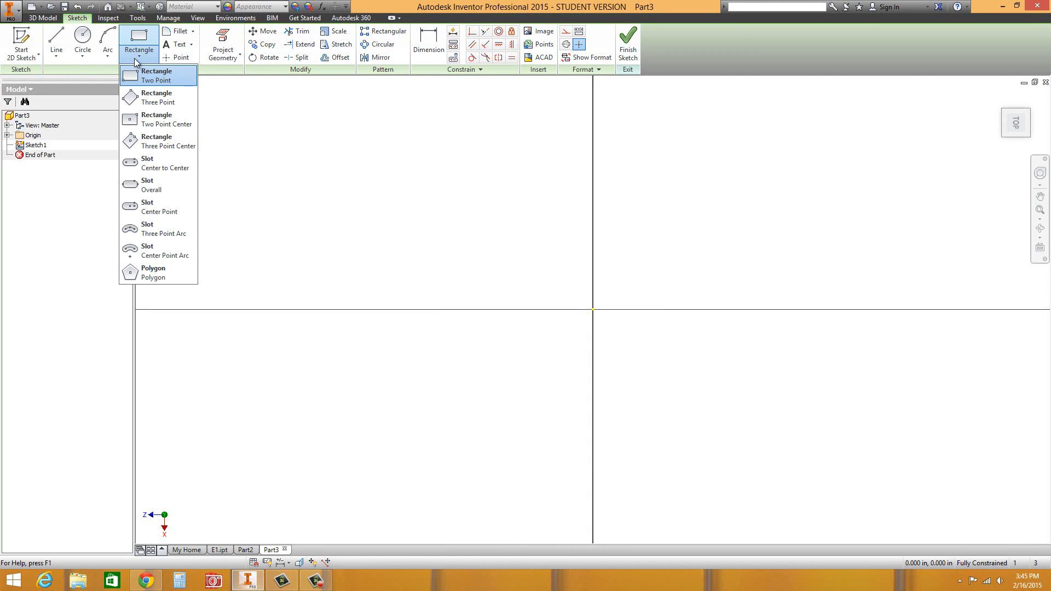
click(138, 121)
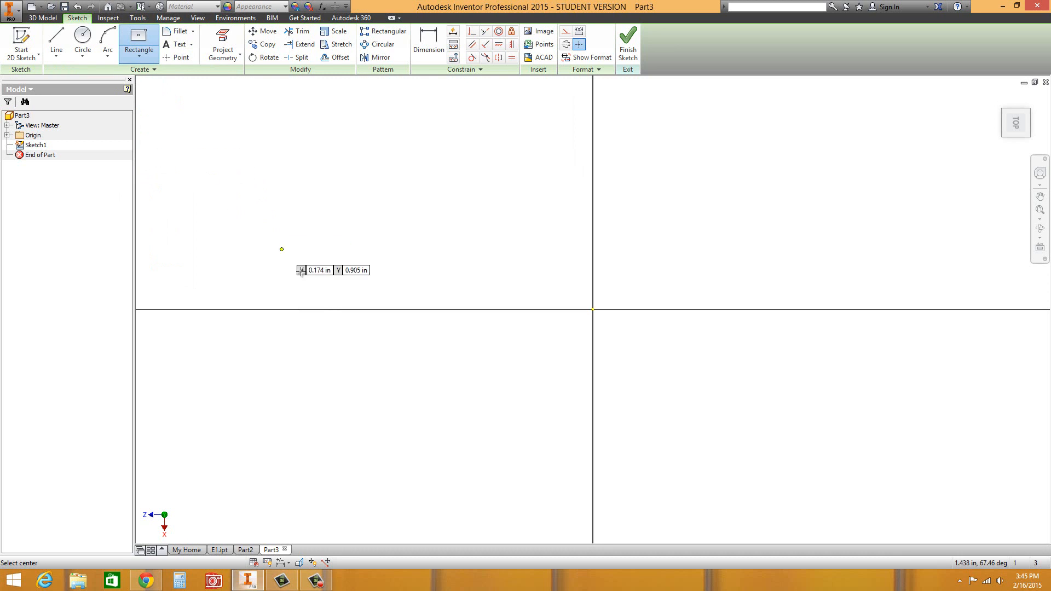
click(593, 310)
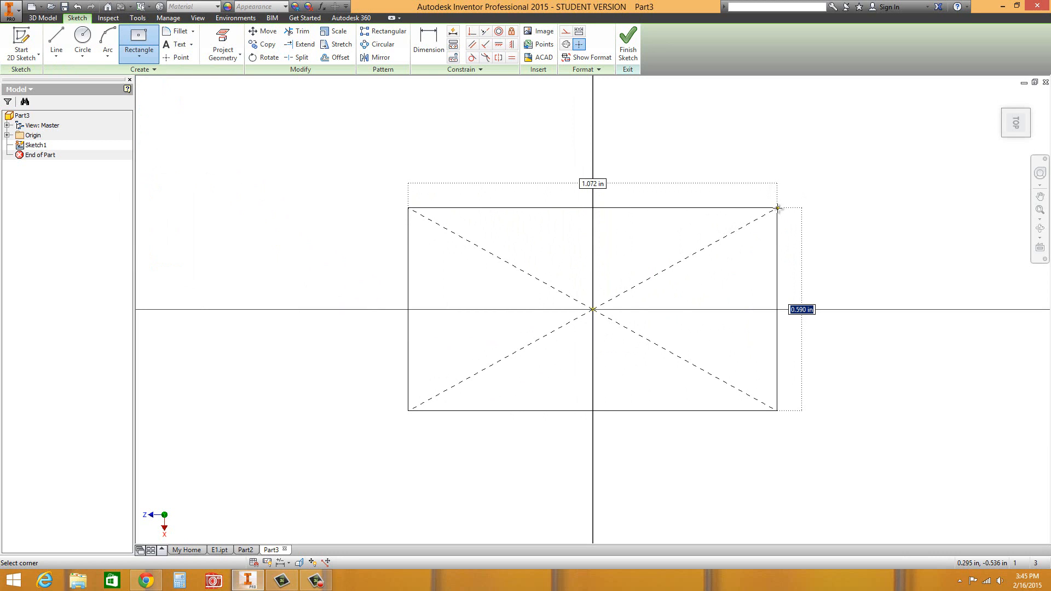
click(149, 585)
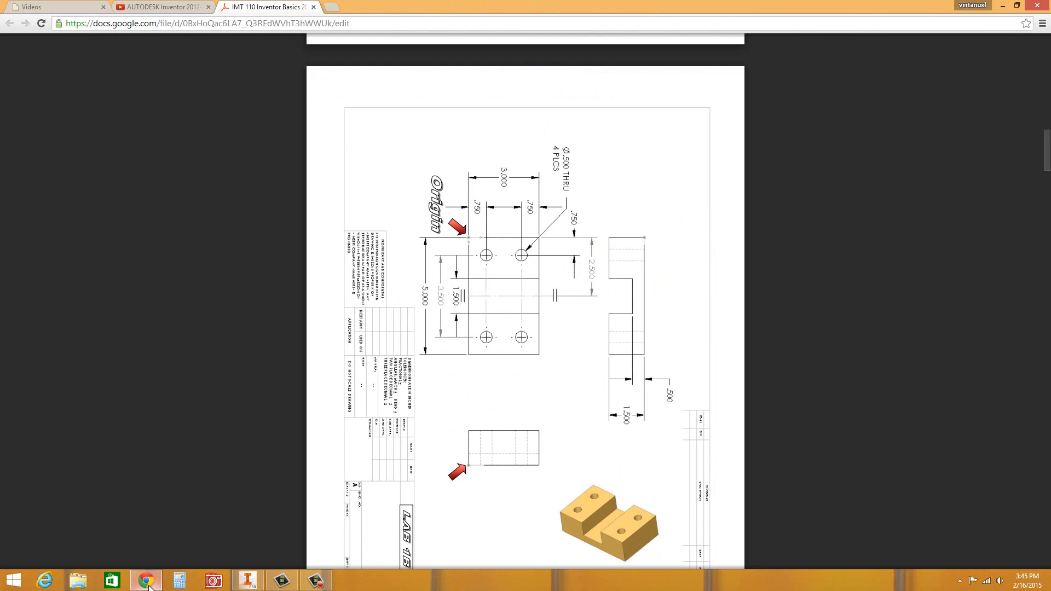
click(149, 585)
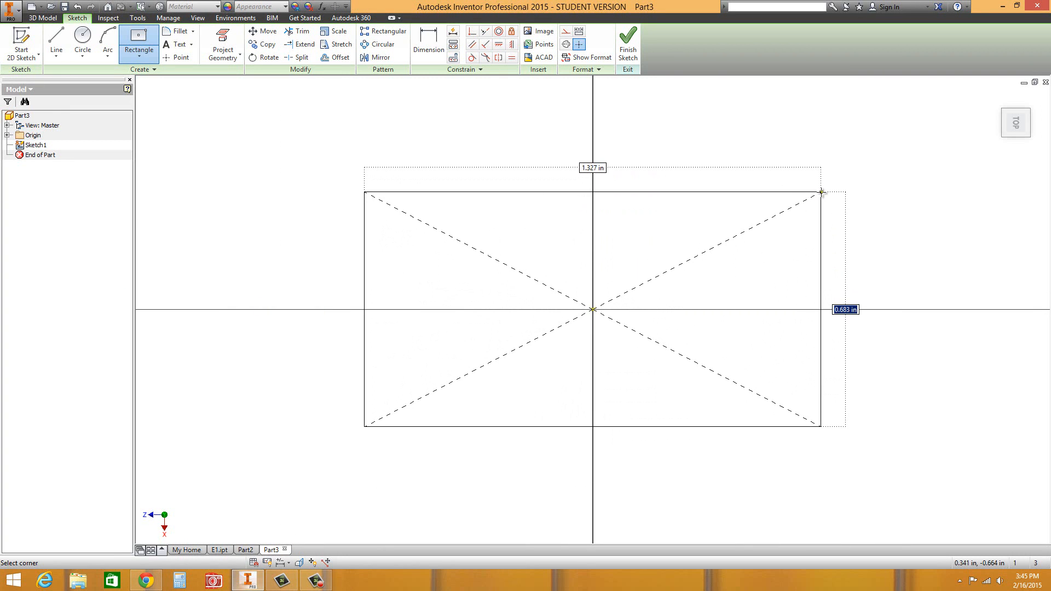
text(3)
key(Tab)
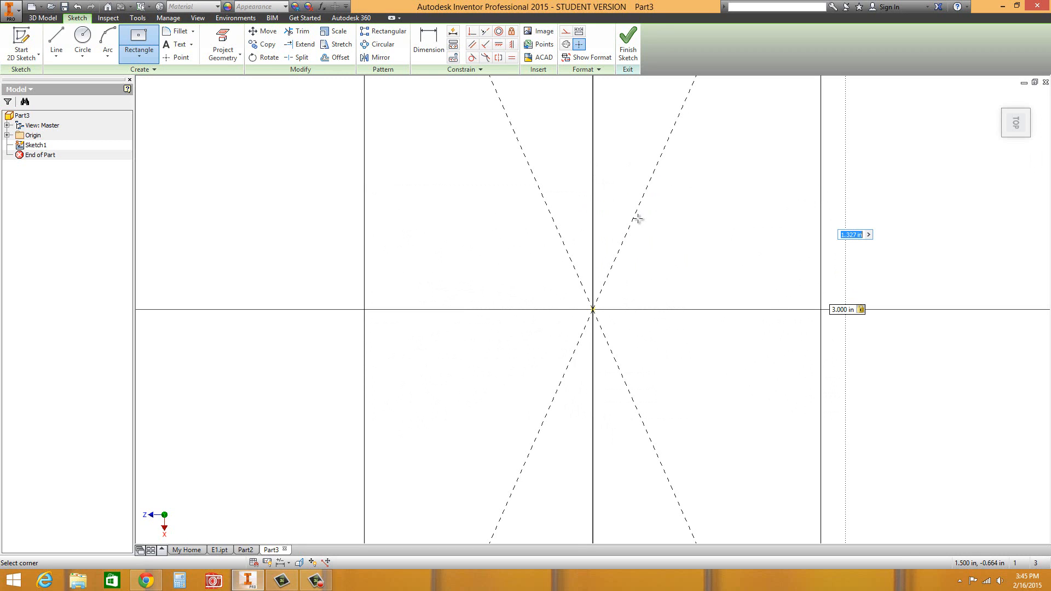
text(5)
key(Return)
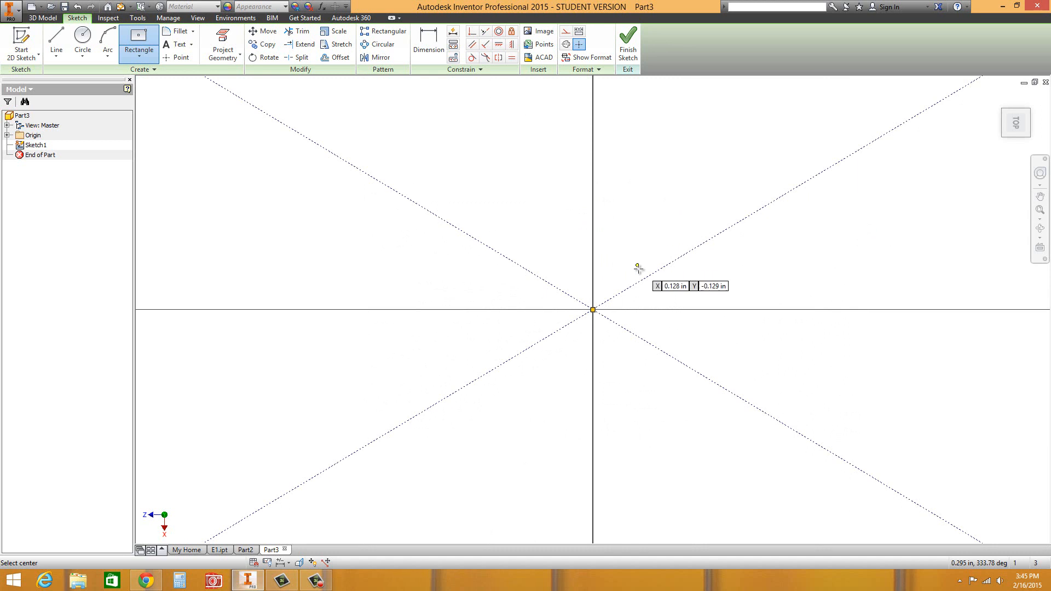
scroll(635, 270, up, 4)
scroll(693, 206, down, 3)
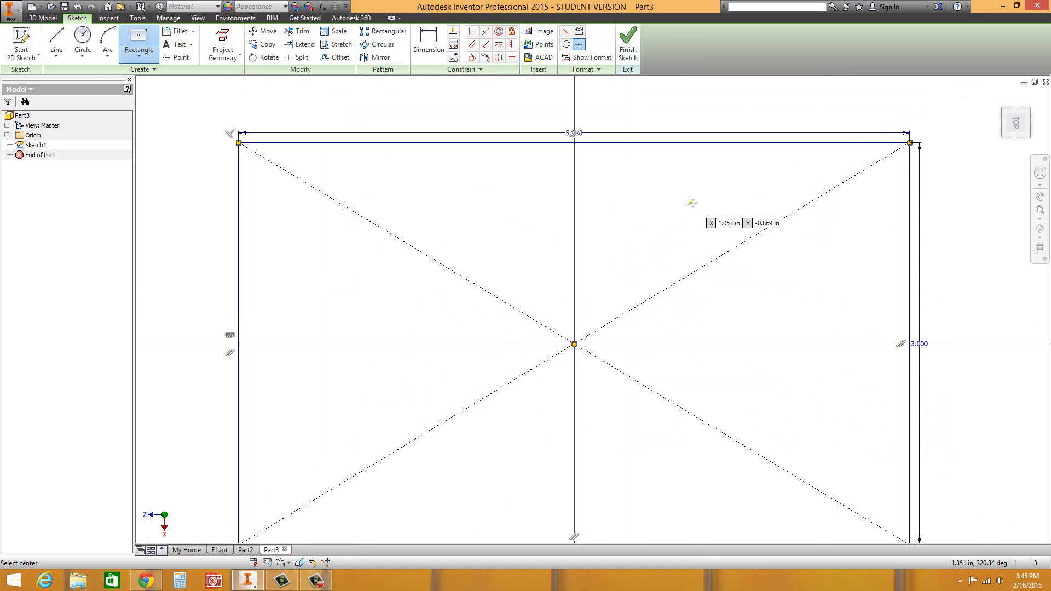
scroll(689, 204, up, 3)
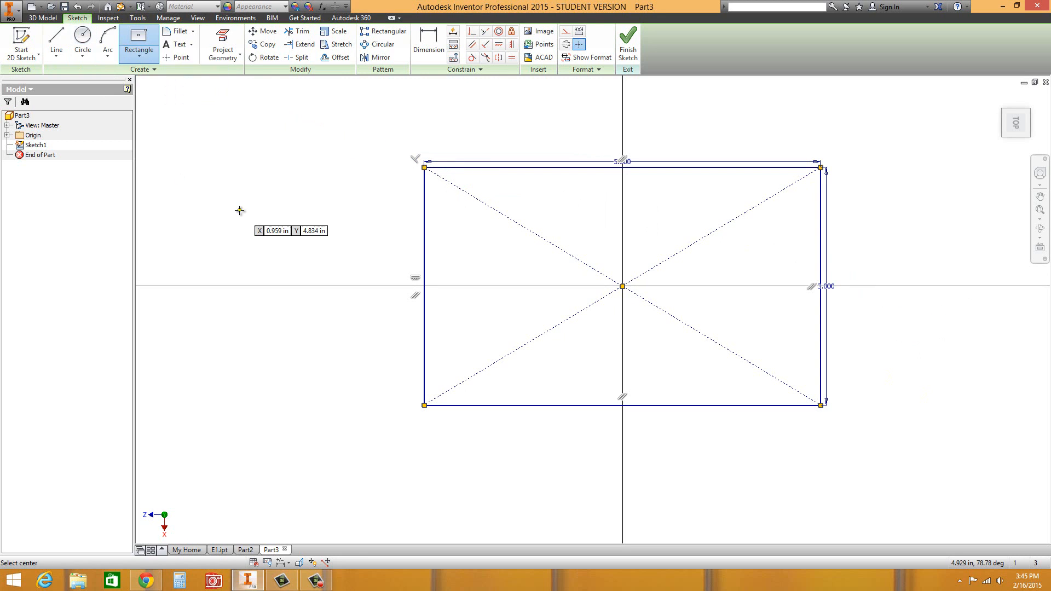
Sketch a circle 0.5 in in diameter inside the rectangle near its upper-left corner.
click(82, 38)
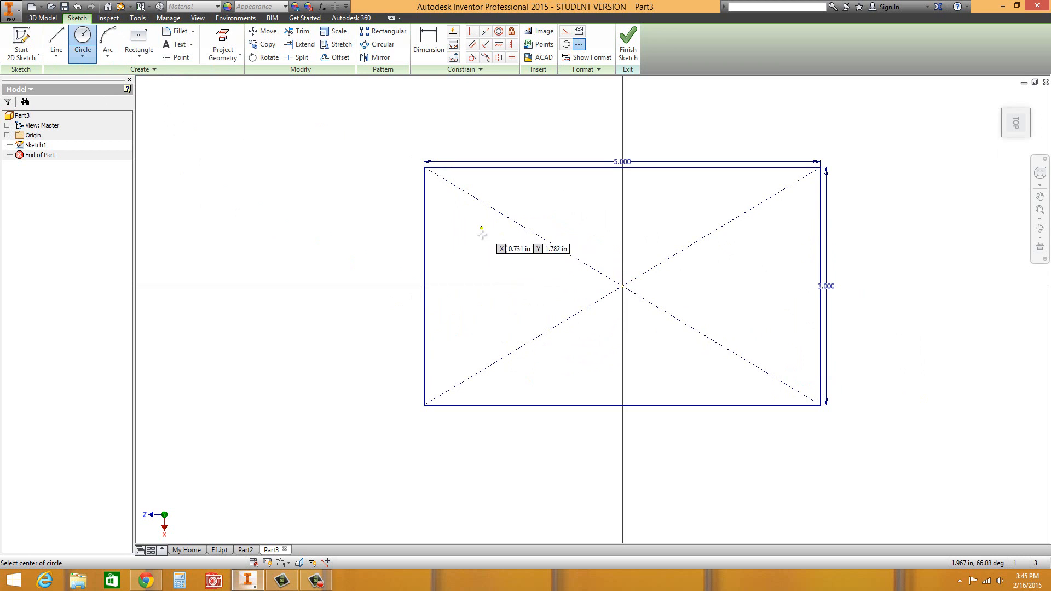
click(461, 232)
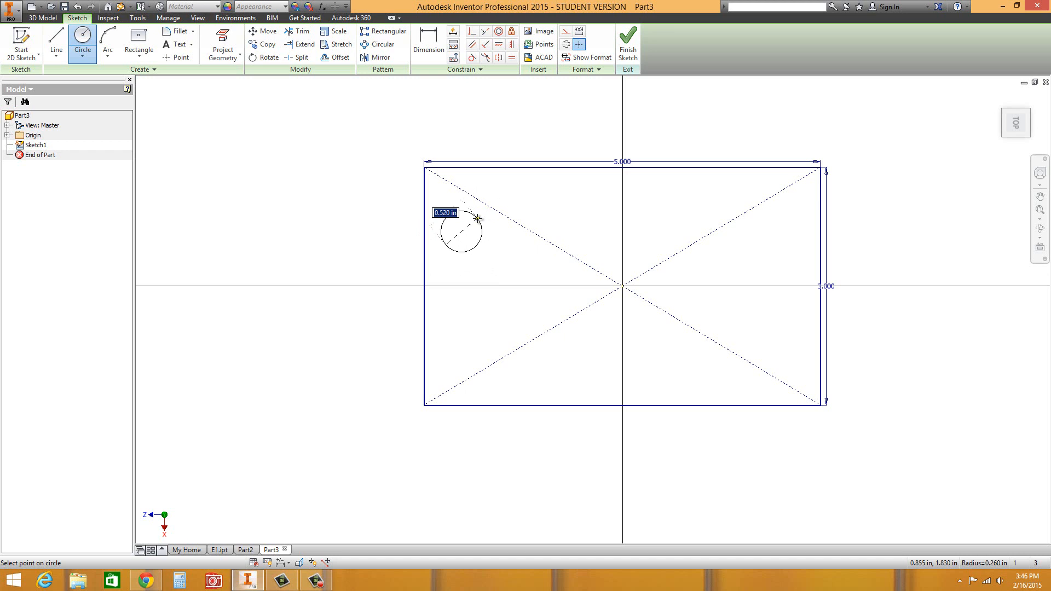
text(.5)
key(Return)
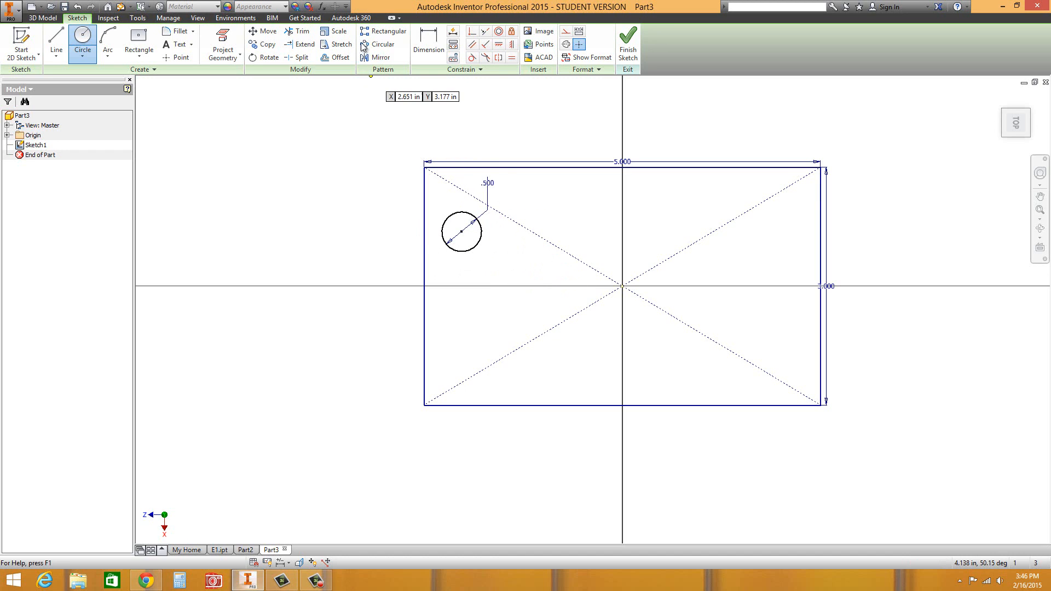
Dimension the circle's center 0.75 in below the rectangle's top edge.
click(422, 42)
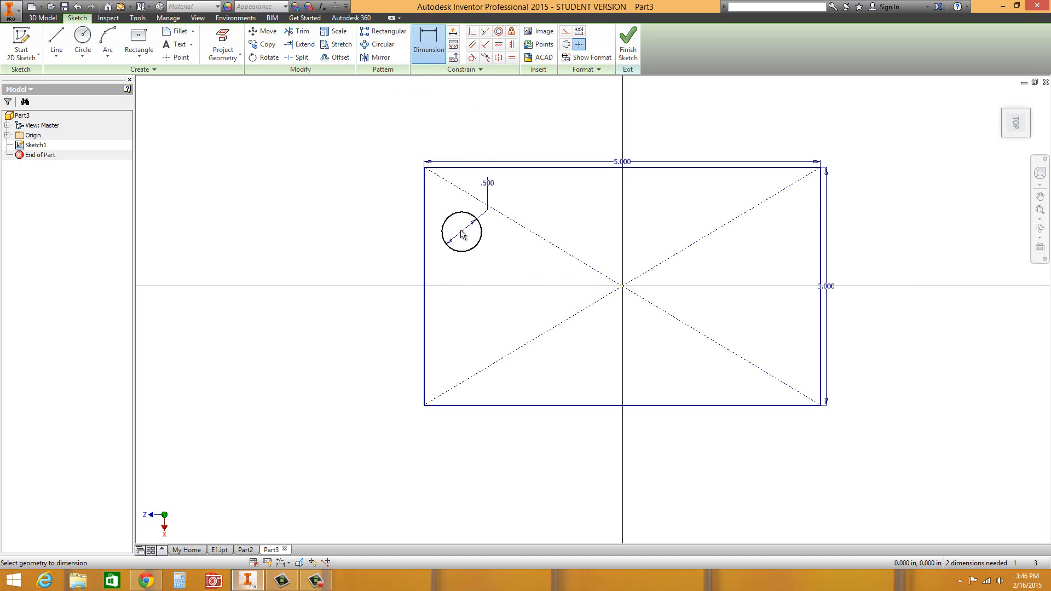
click(472, 167)
click(379, 193)
text(.)
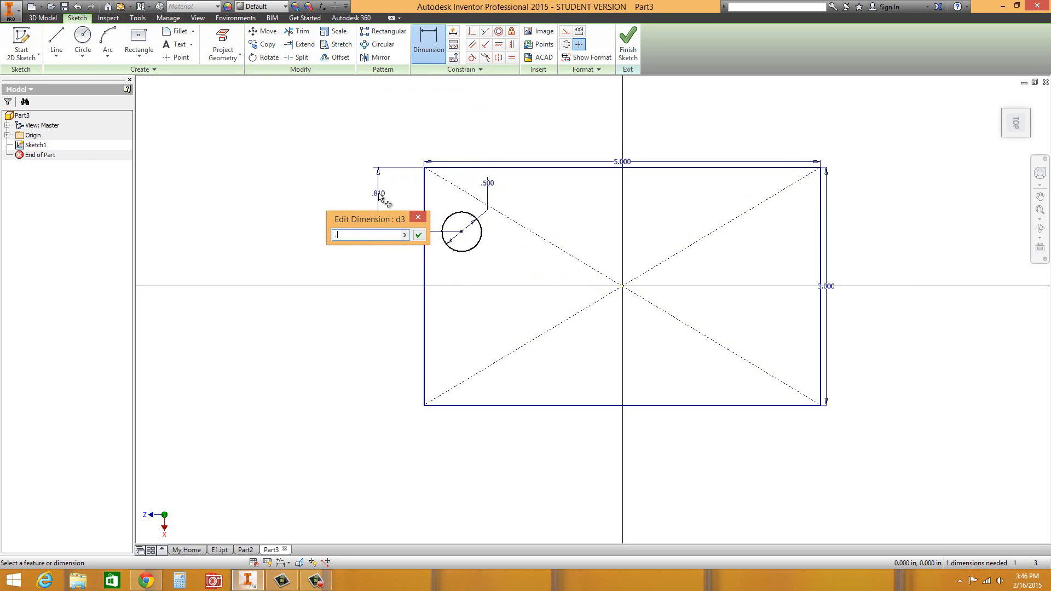
text(75)
key(Return)
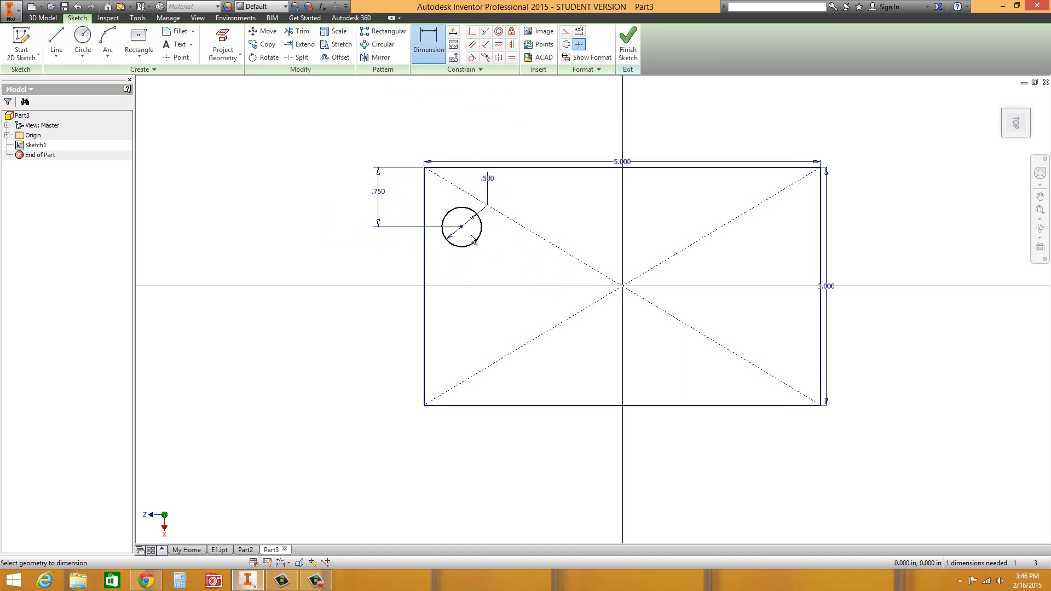
Dimension the circle's center 0.75 in from the rectangle's left edge, and move the rectangle's width dimension farther above it.
click(426, 215)
click(462, 226)
click(445, 146)
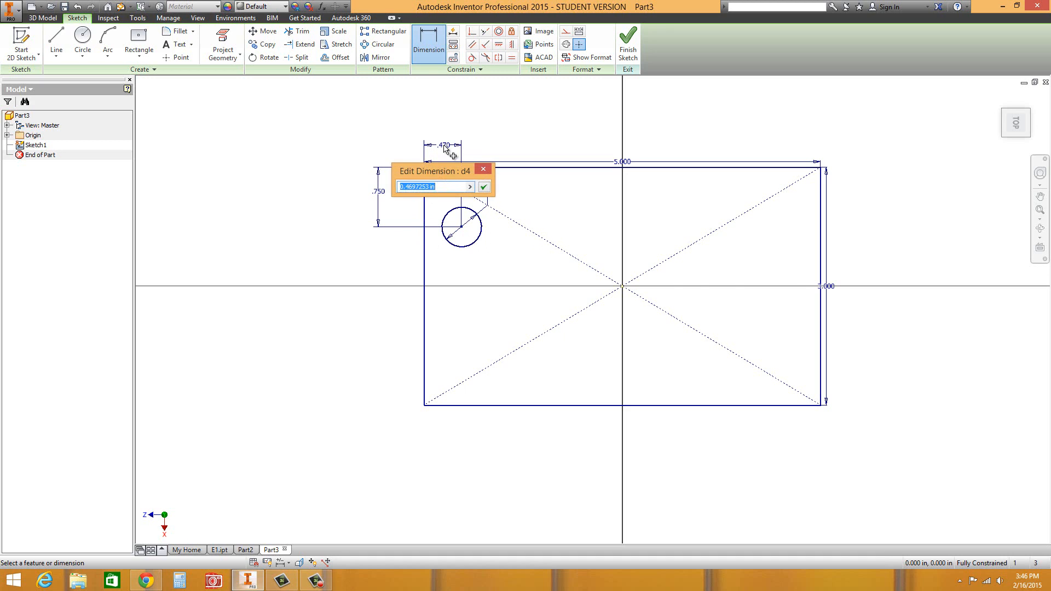
text(.75)
key(Return)
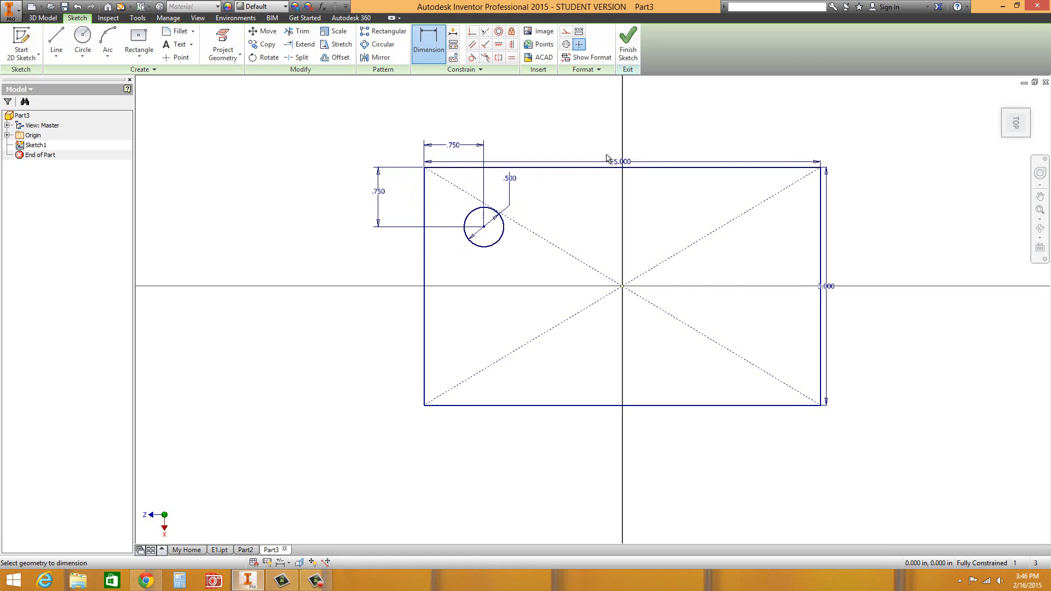
key(Escape)
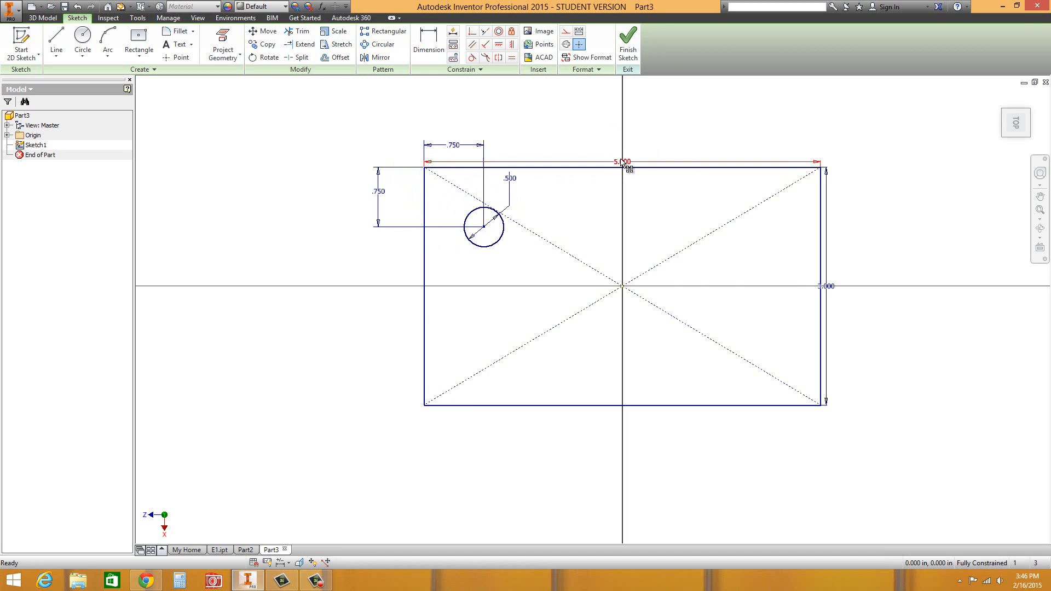
drag(624, 163, 624, 126)
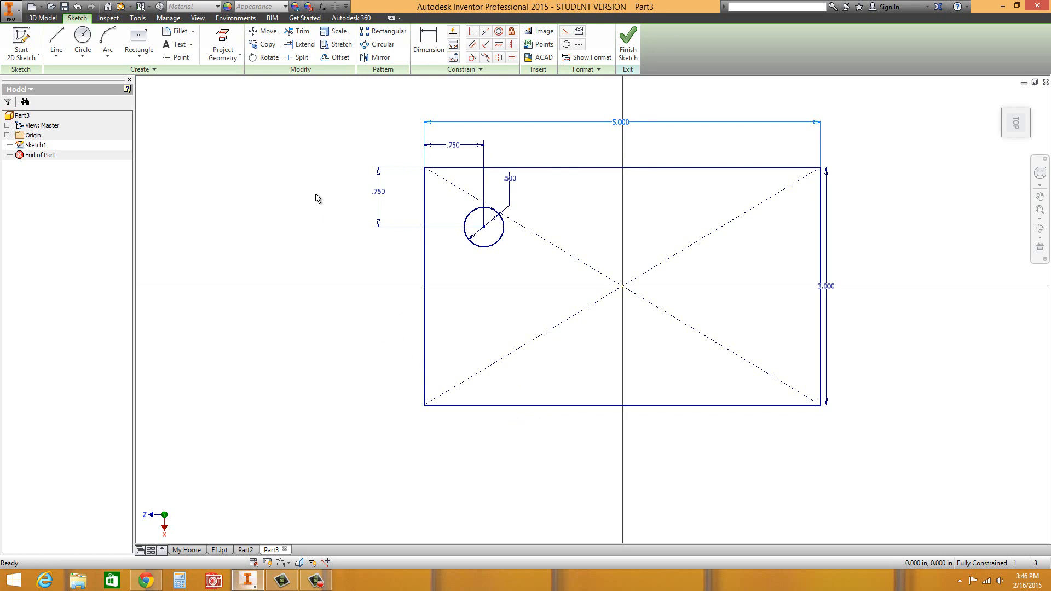
Sketch a vertical centerline about 1.75 in long from the origin up past the rectangle's top edge.
click(57, 41)
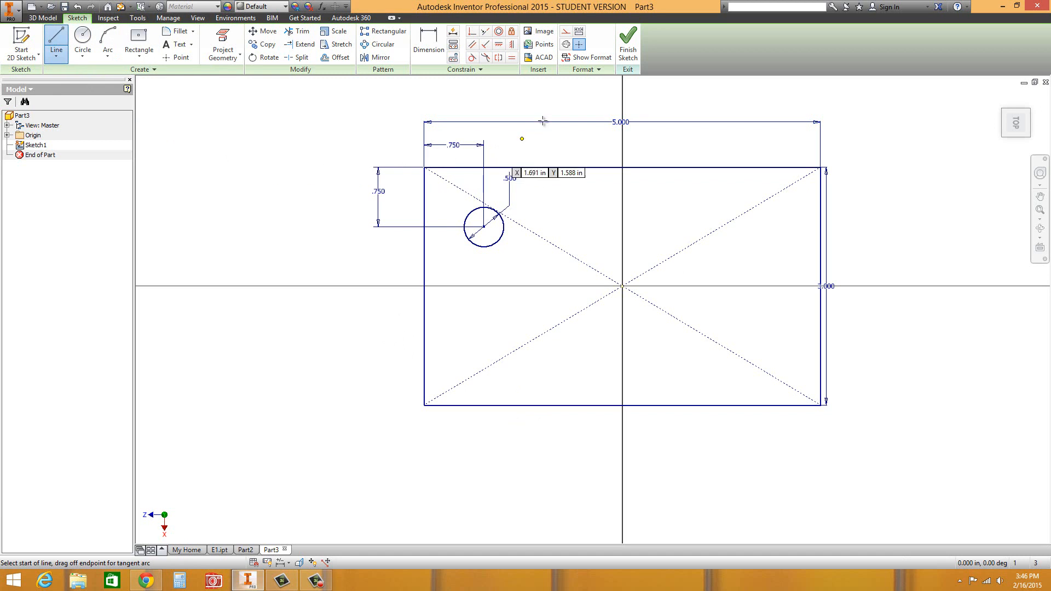
click(567, 49)
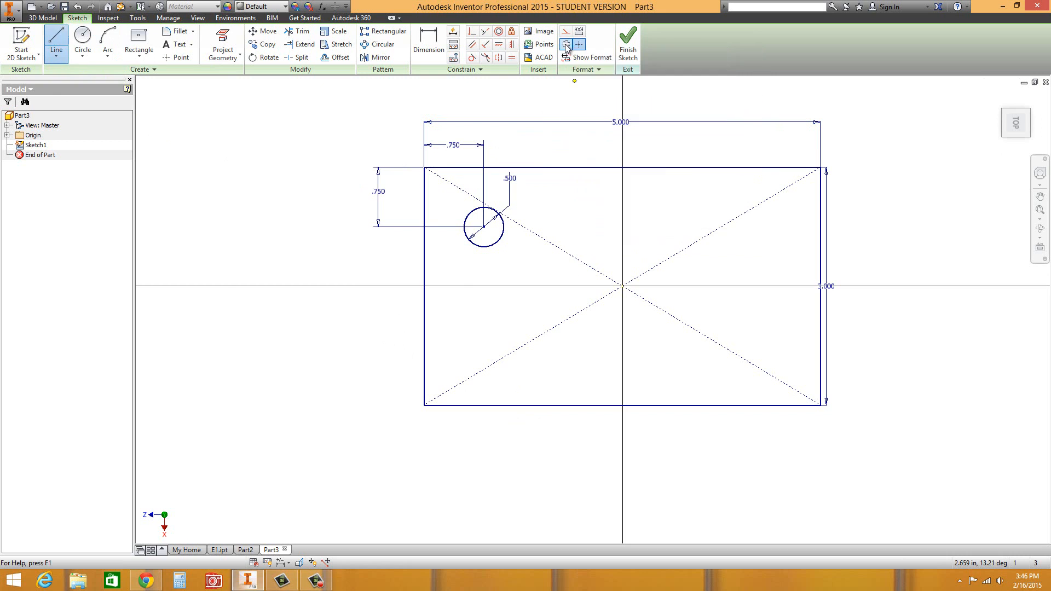
click(623, 286)
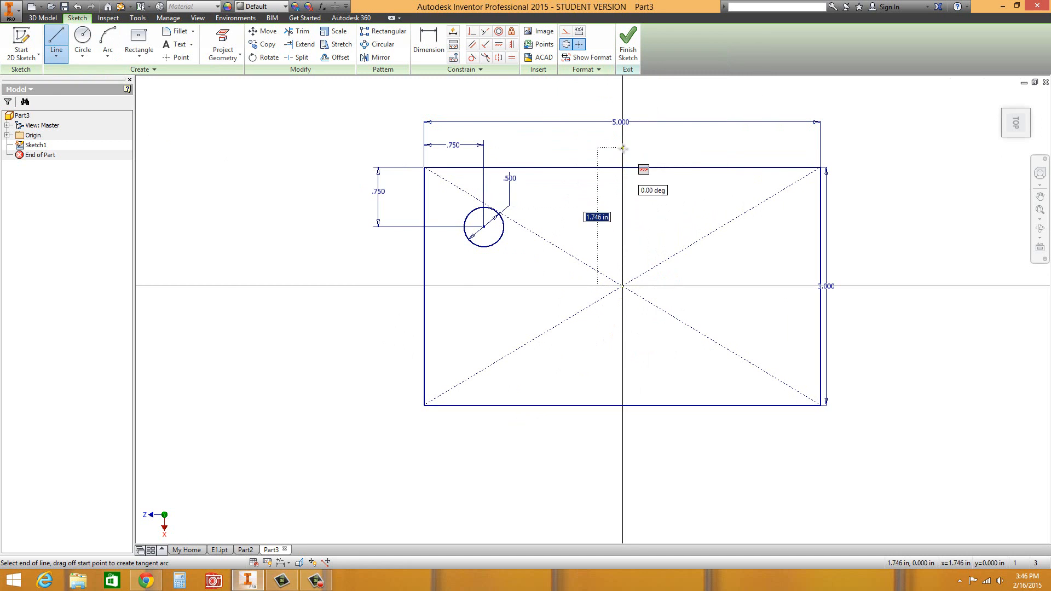
click(622, 148)
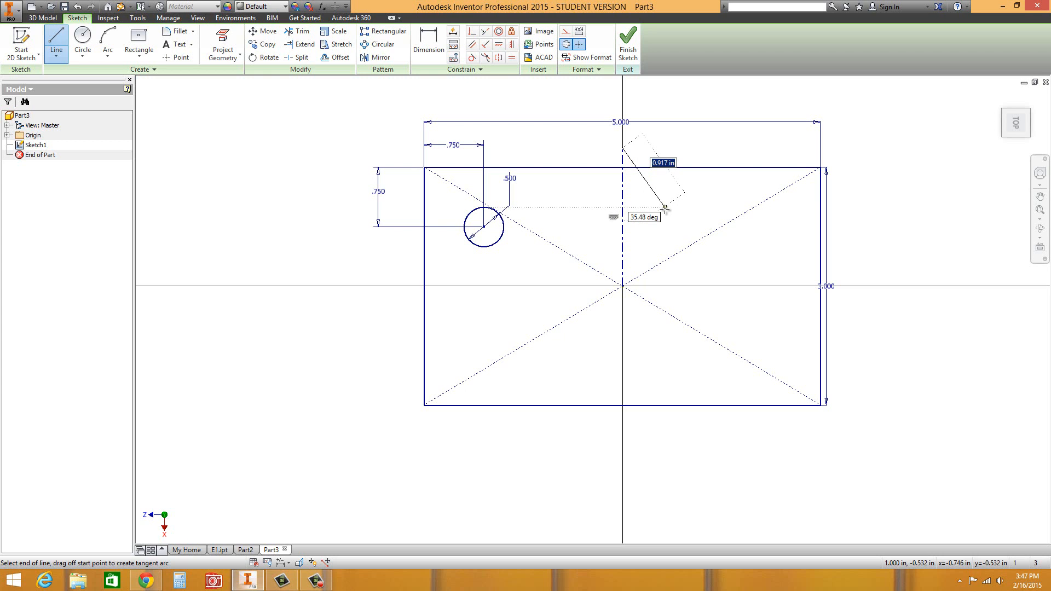
key(Escape)
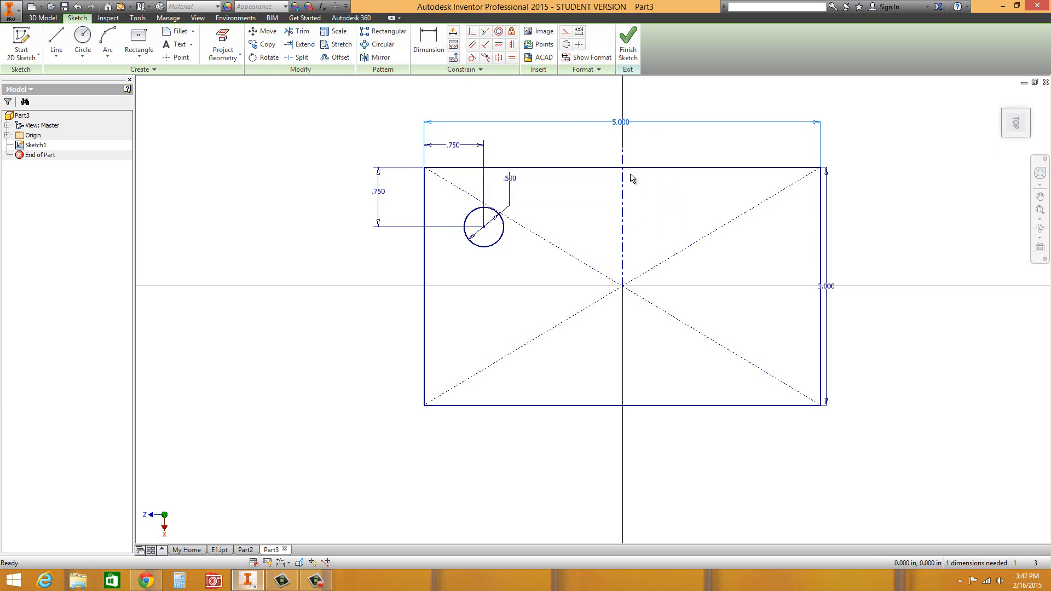
Sketch a horizontal centerline about 2.9 in long from the origin to just beyond the rectangle's left edge.
click(59, 43)
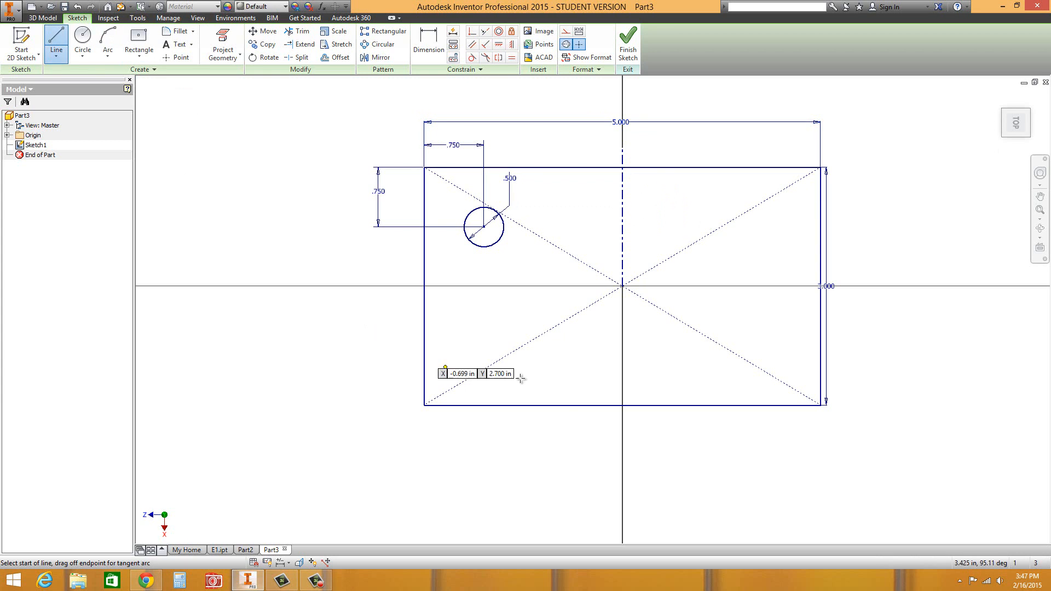
click(622, 286)
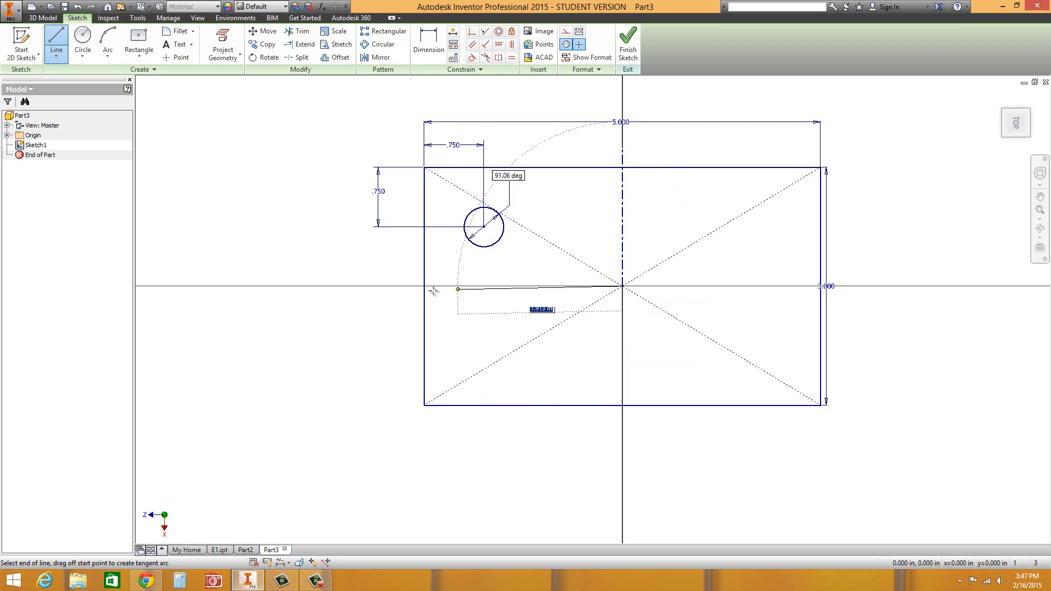
click(393, 286)
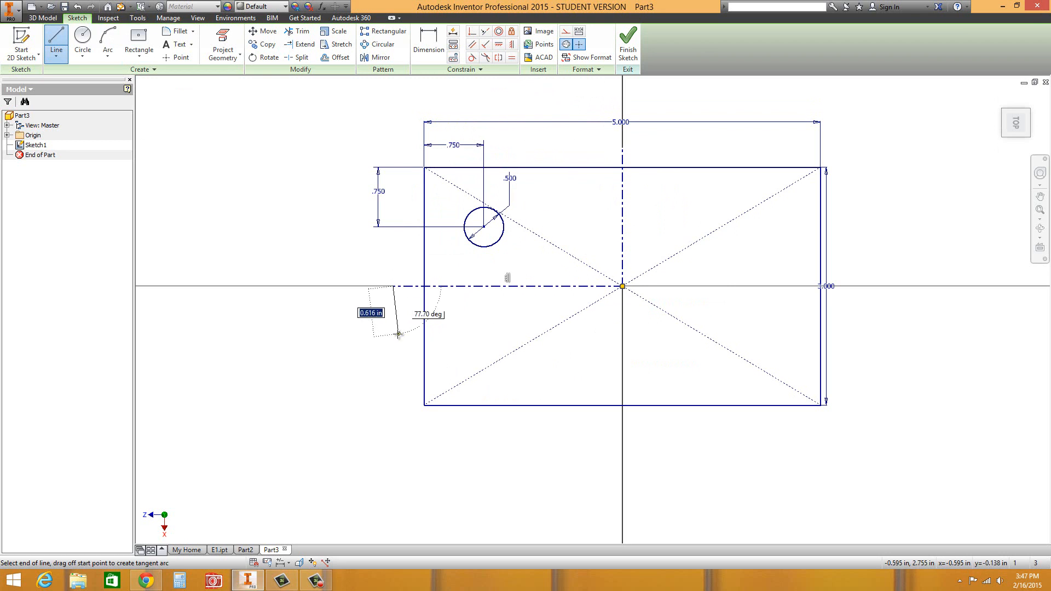
right_click(374, 333)
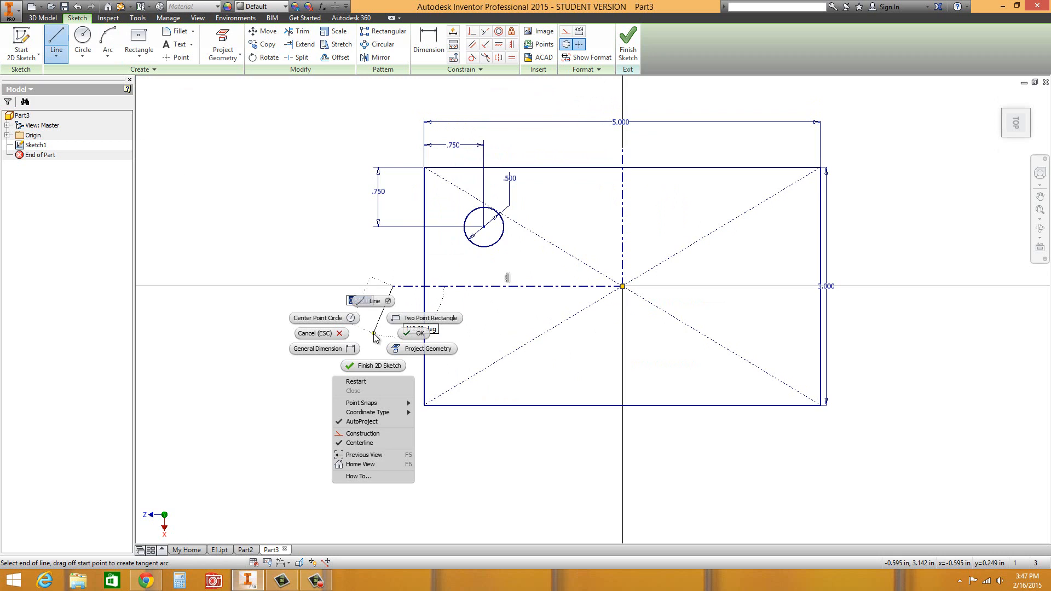
click(414, 334)
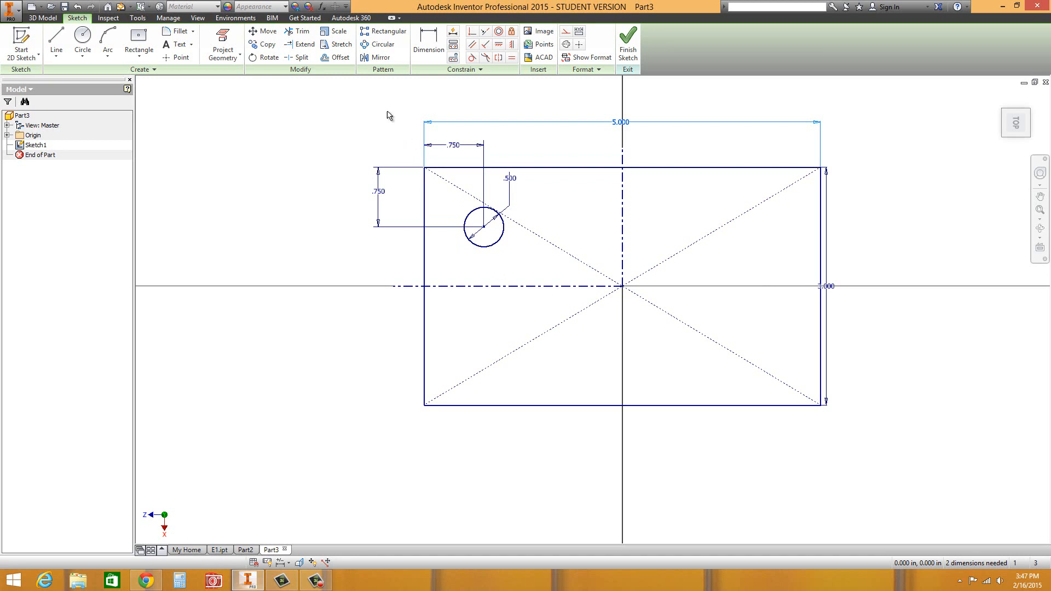
Mirror the 0.5 in circle across the vertical centerline.
click(379, 58)
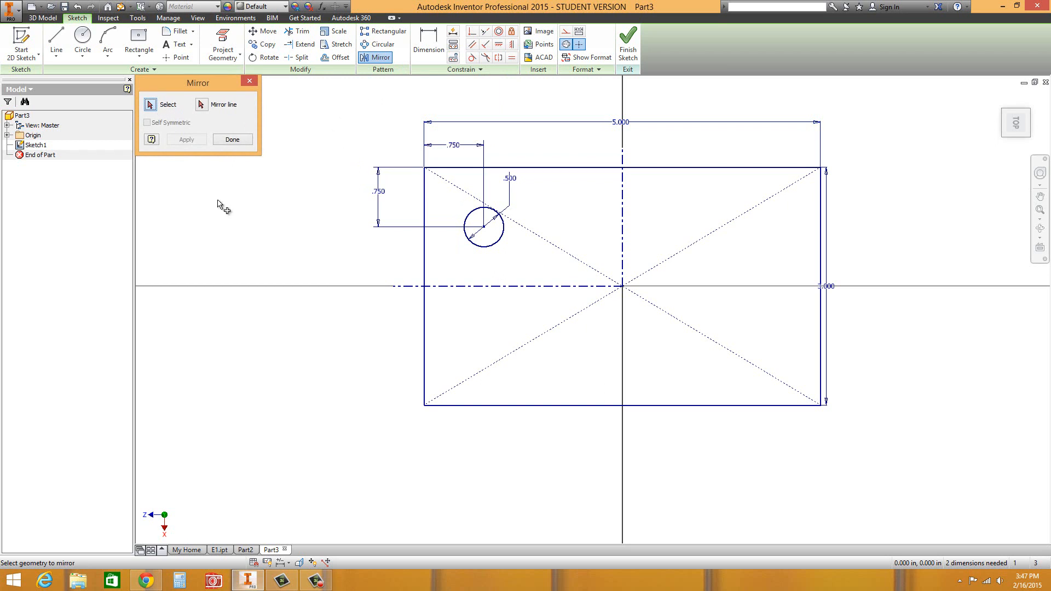
click(489, 250)
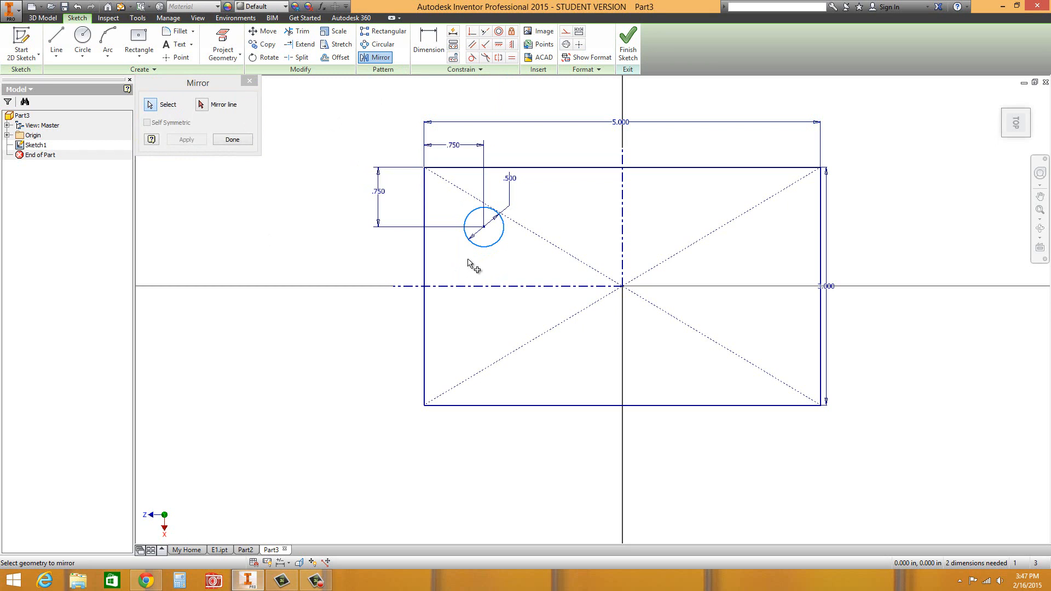
click(202, 105)
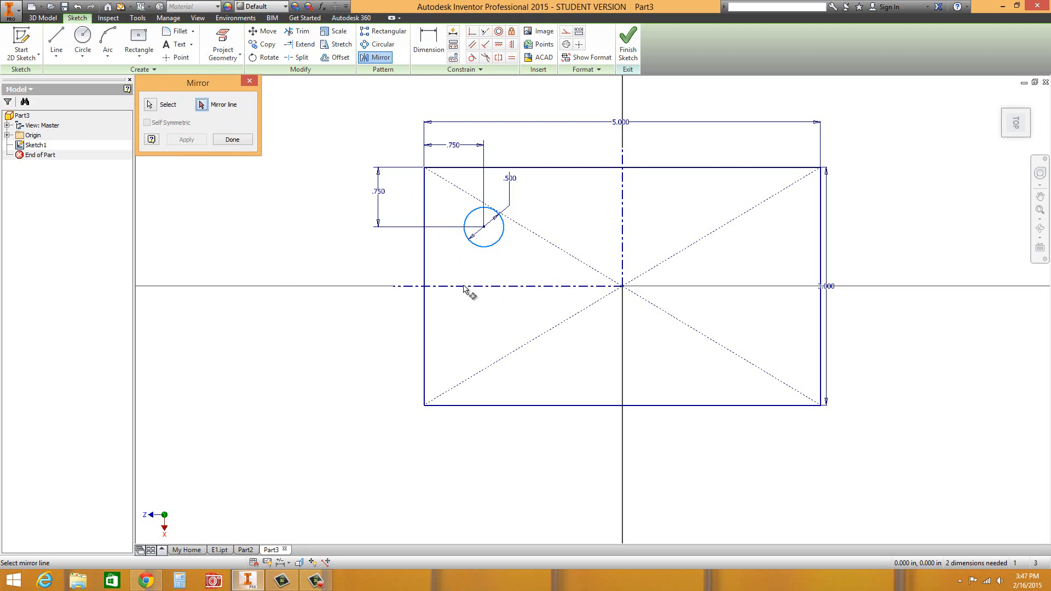
click(624, 227)
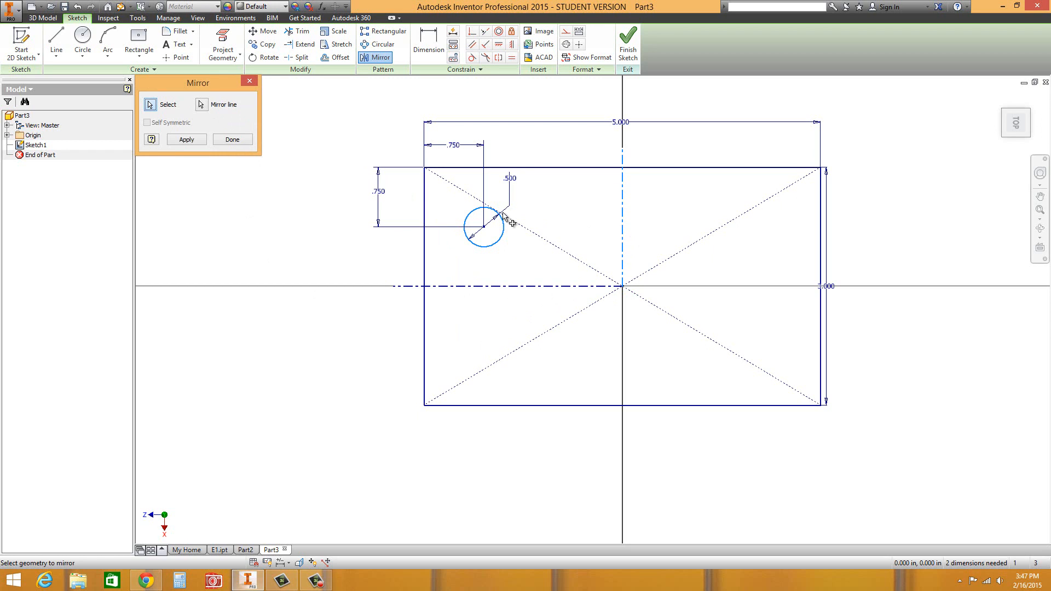
click(184, 139)
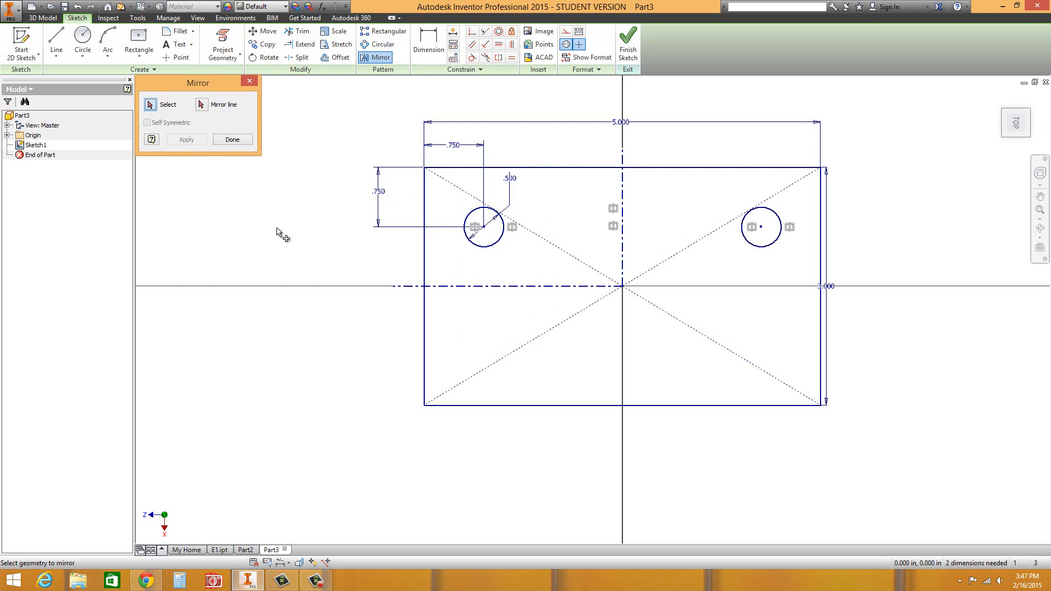
Mirror both upper circles across the horizontal centerline and finish the Mirror command.
click(496, 241)
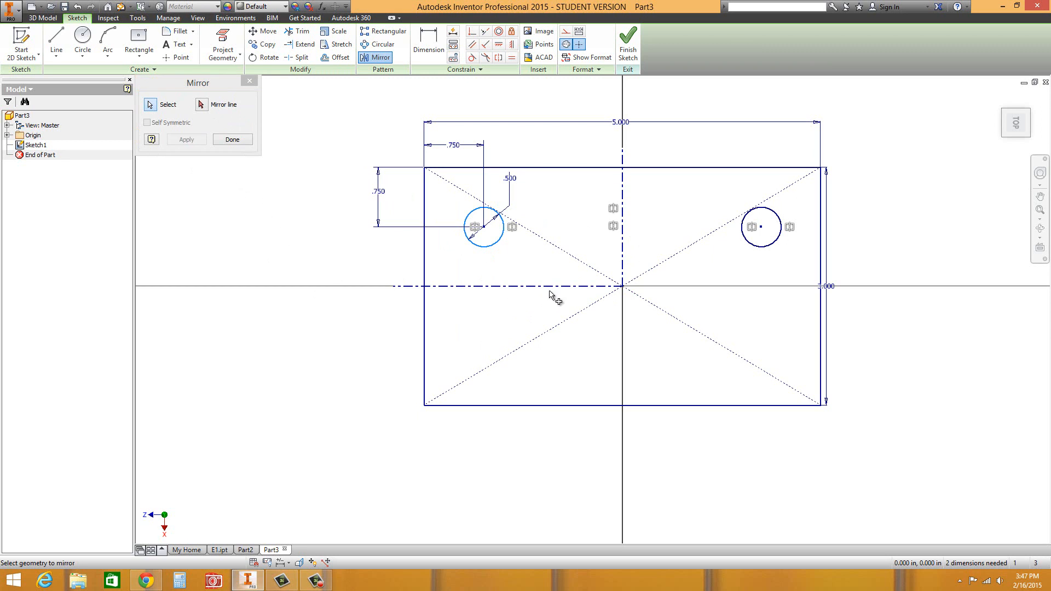
click(766, 249)
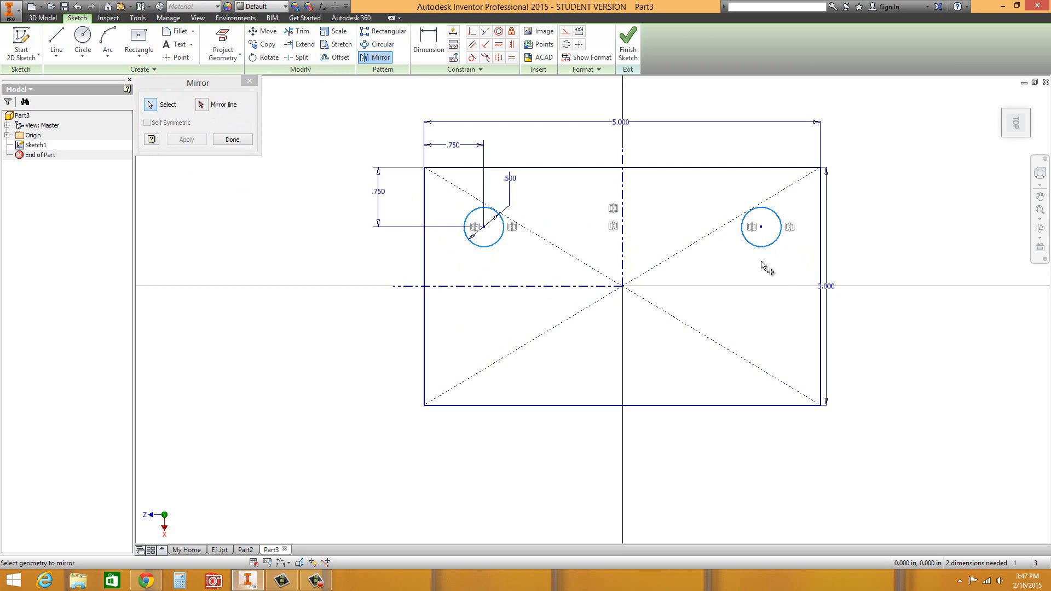
click(204, 104)
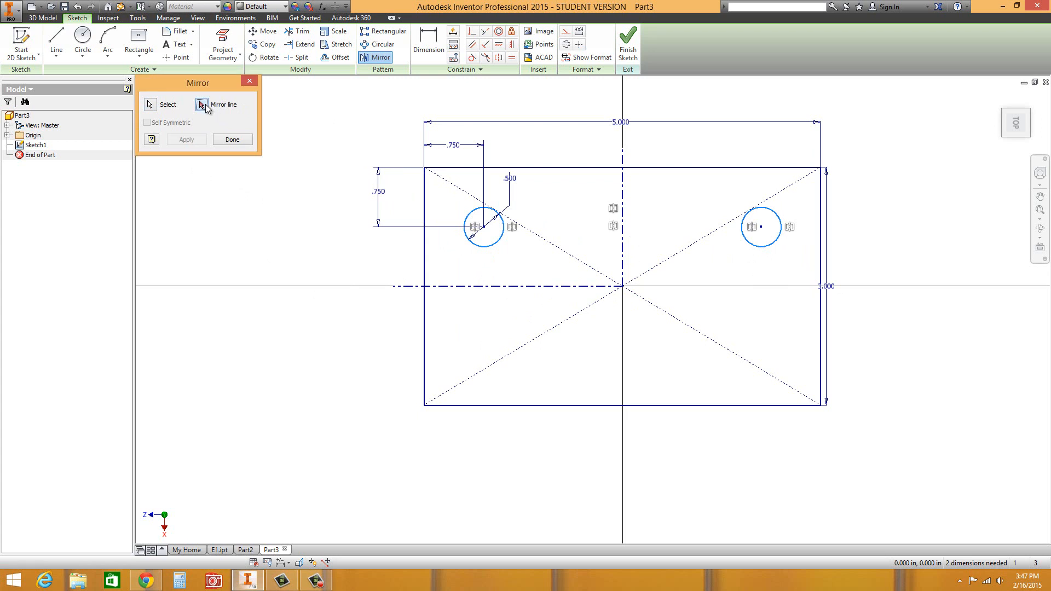
click(491, 287)
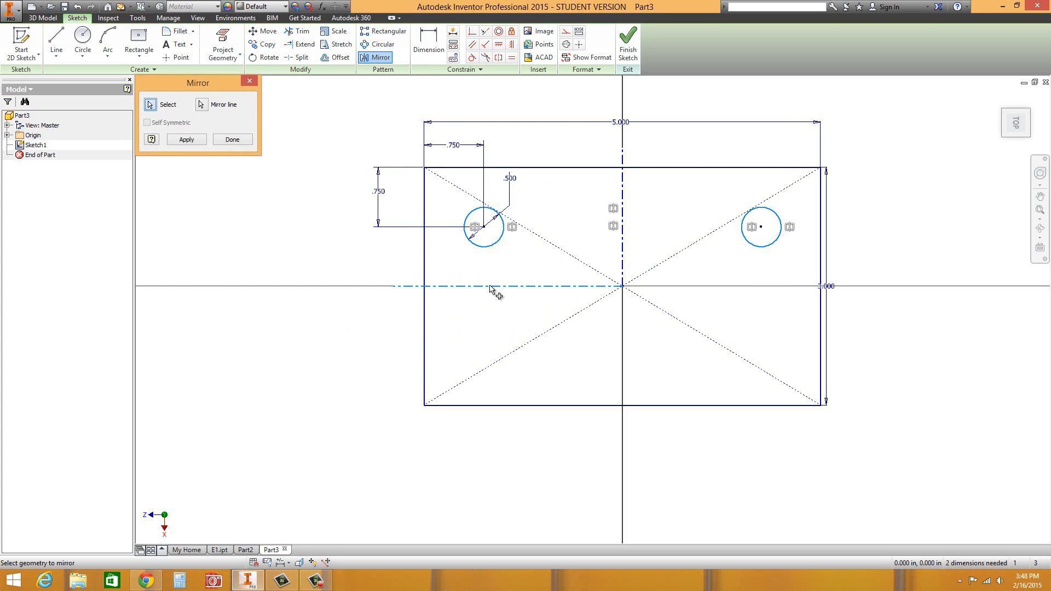
click(192, 140)
click(233, 140)
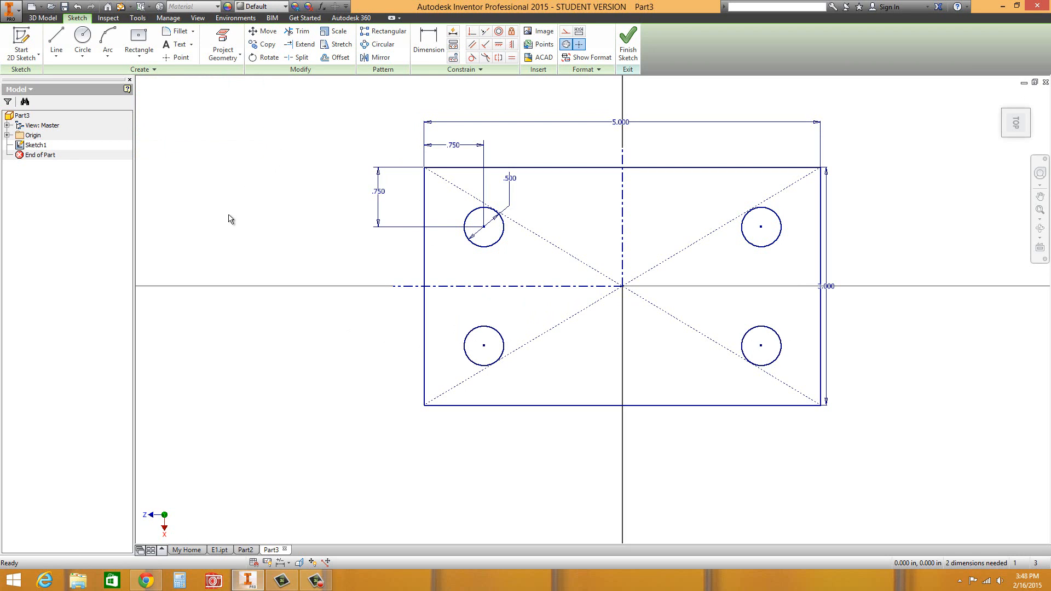
click(466, 357)
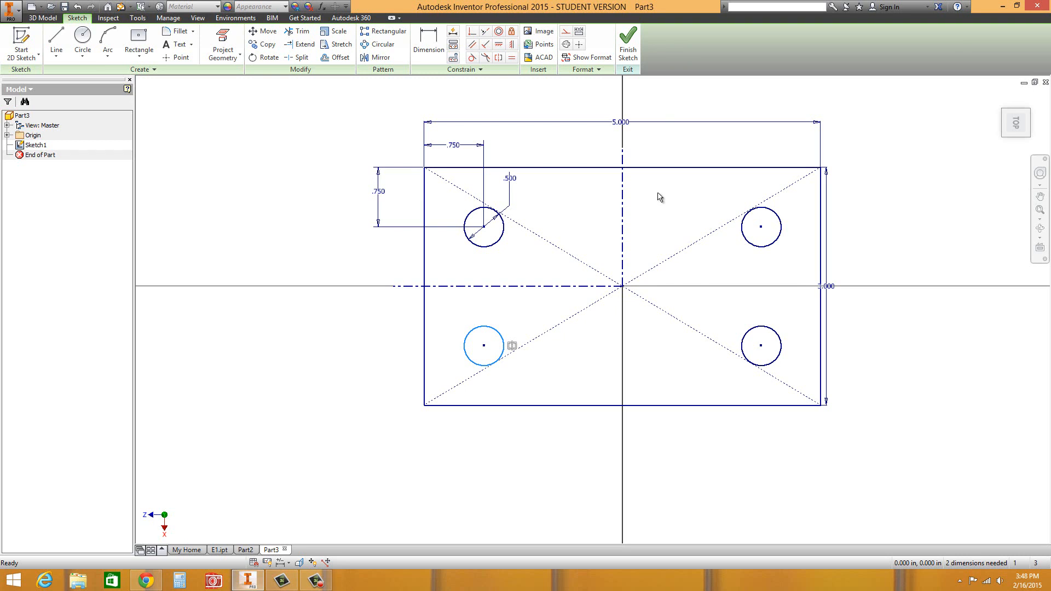
Extrude the rectangular profile around the four circles by 1.5 in.
click(40, 19)
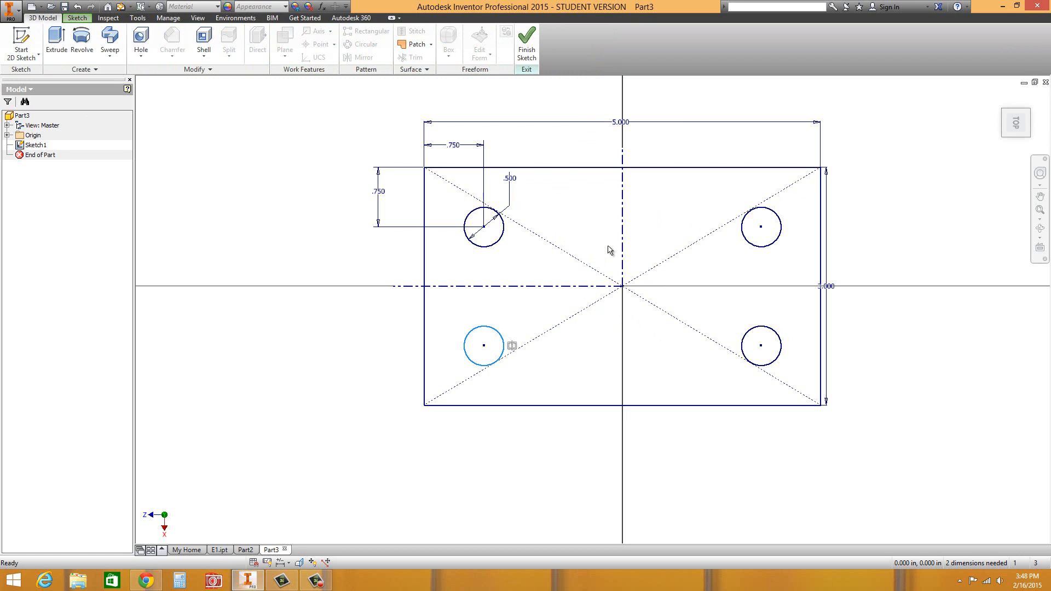
click(55, 38)
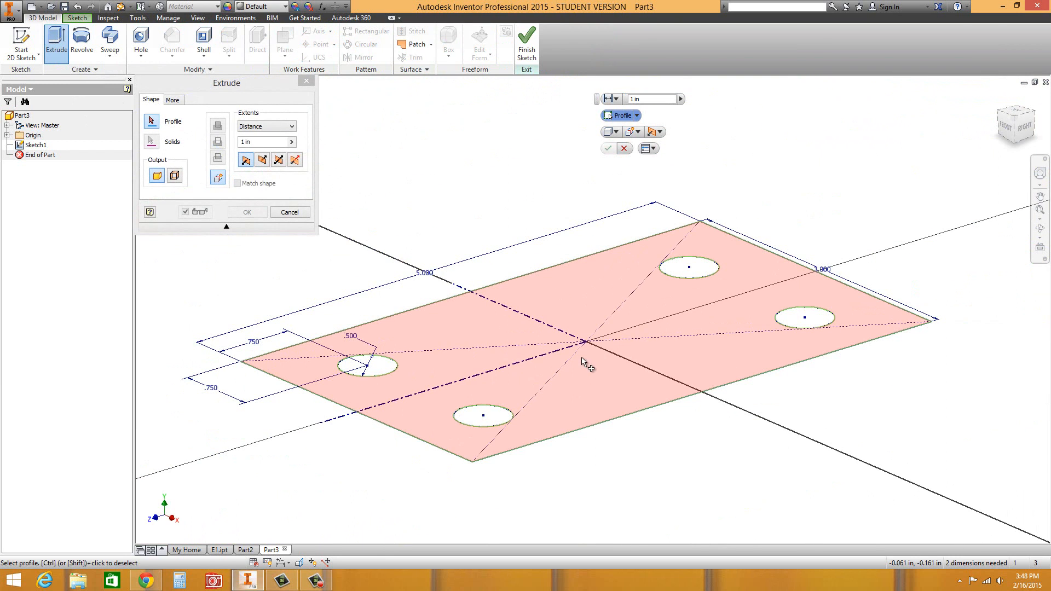
click(616, 293)
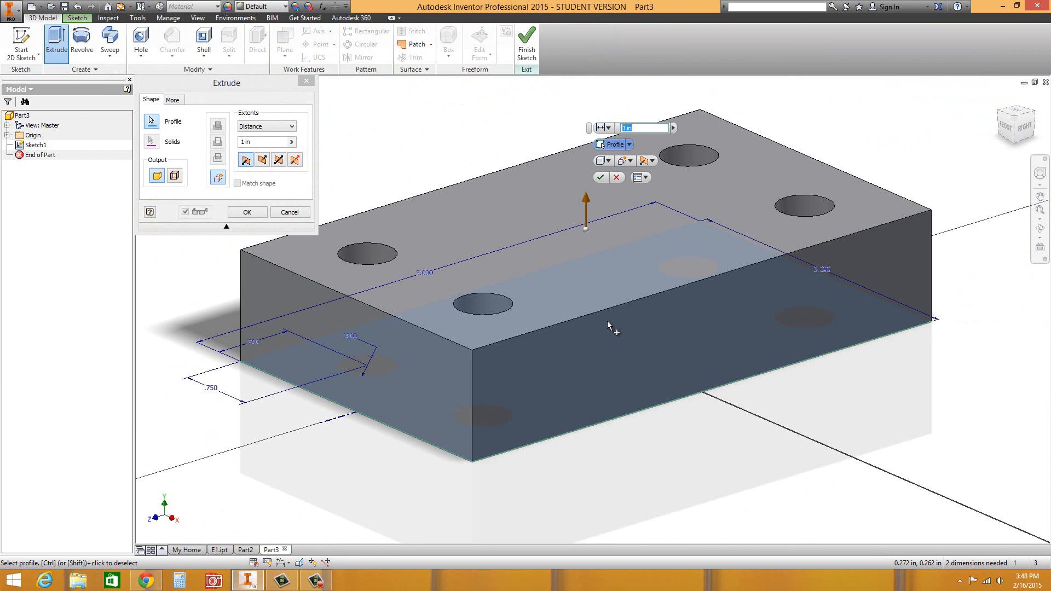
mouse_move(254, 579)
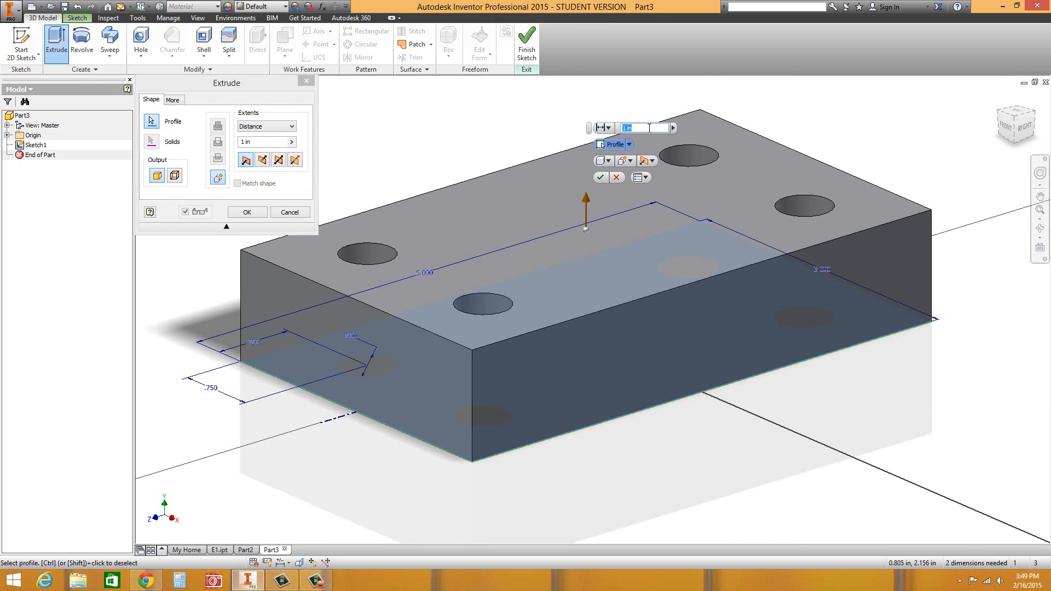
text(1.5)
key(Return)
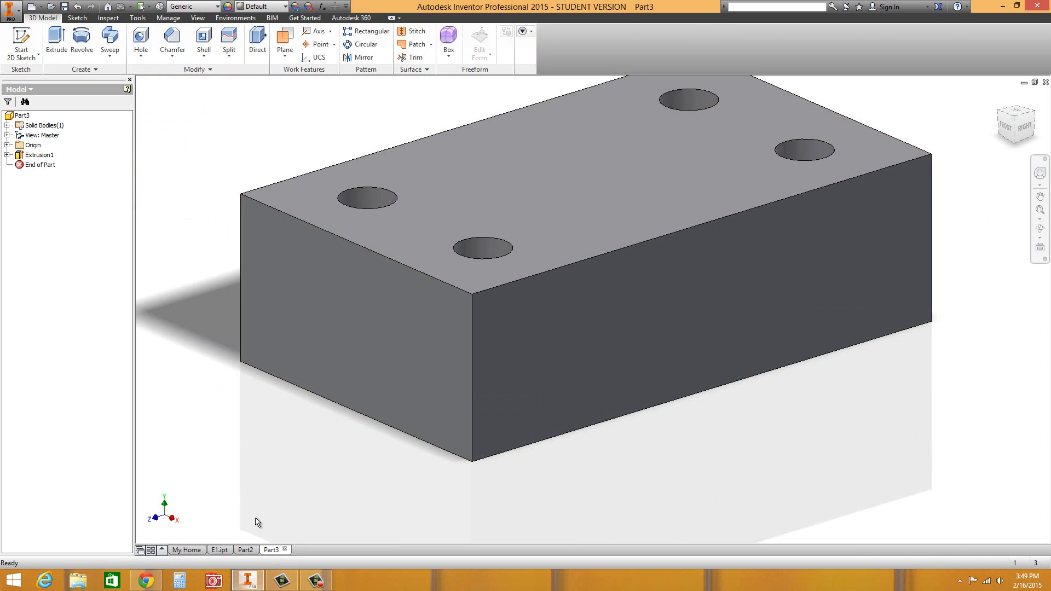
Check the slot in the PDF drawing in Chrome, and in Inventor start a new sketch on the block's top face.
click(156, 581)
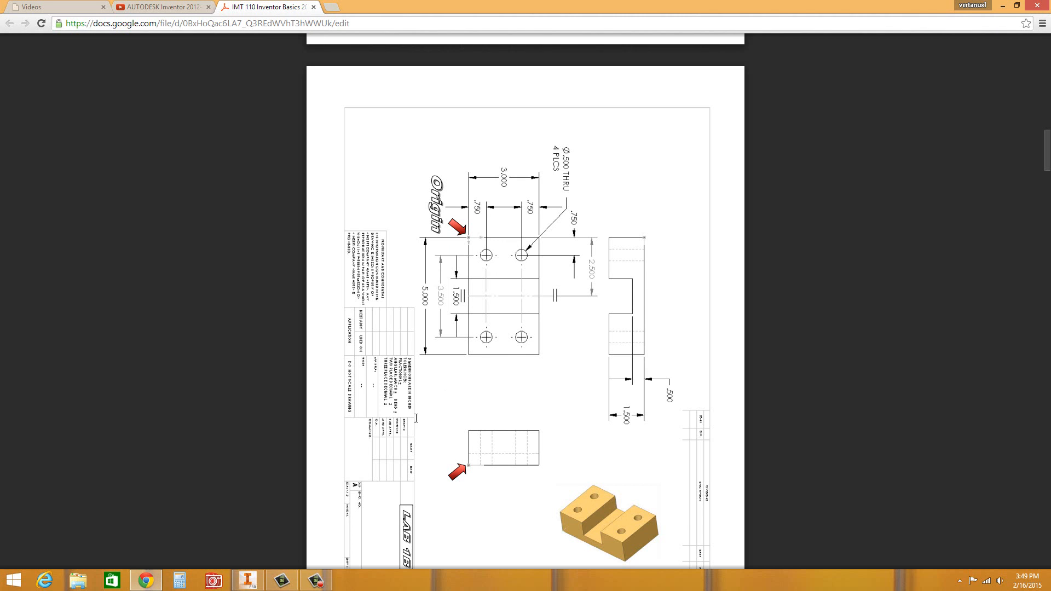
click(145, 580)
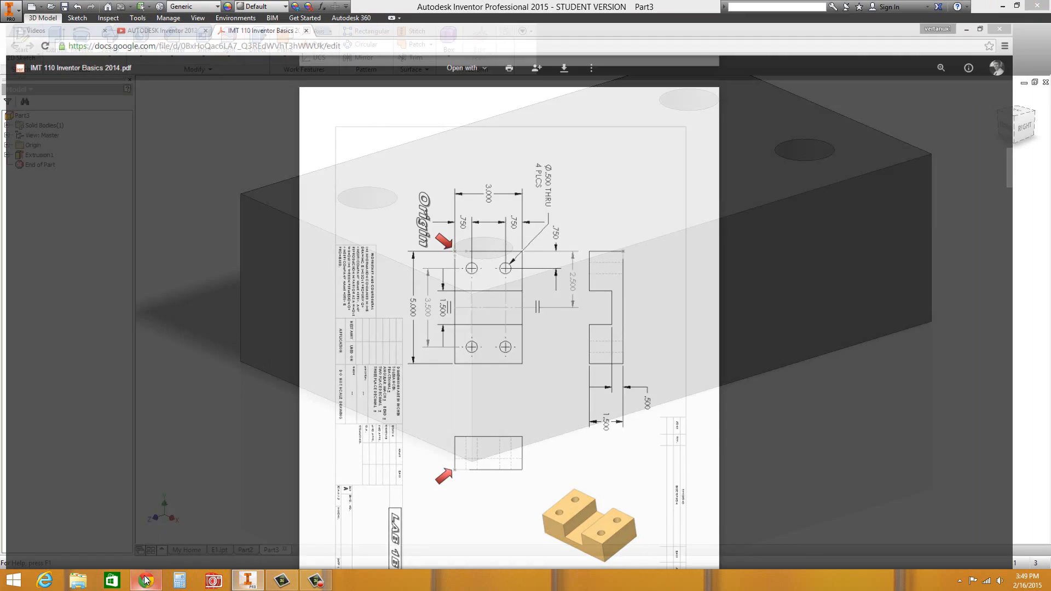
scroll(652, 417, down, 5)
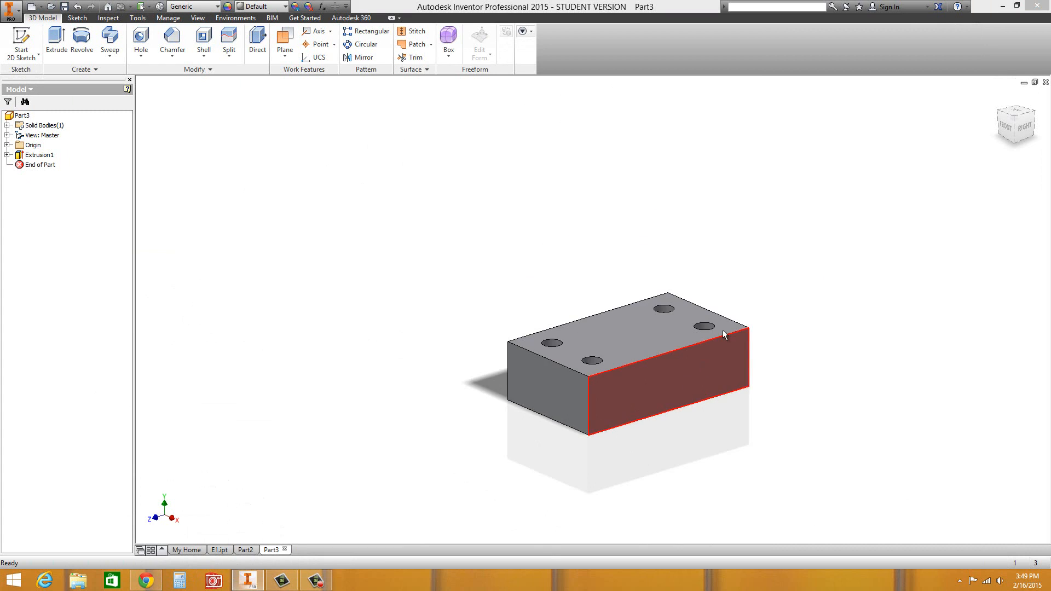
scroll(723, 335, up, 3)
click(565, 337)
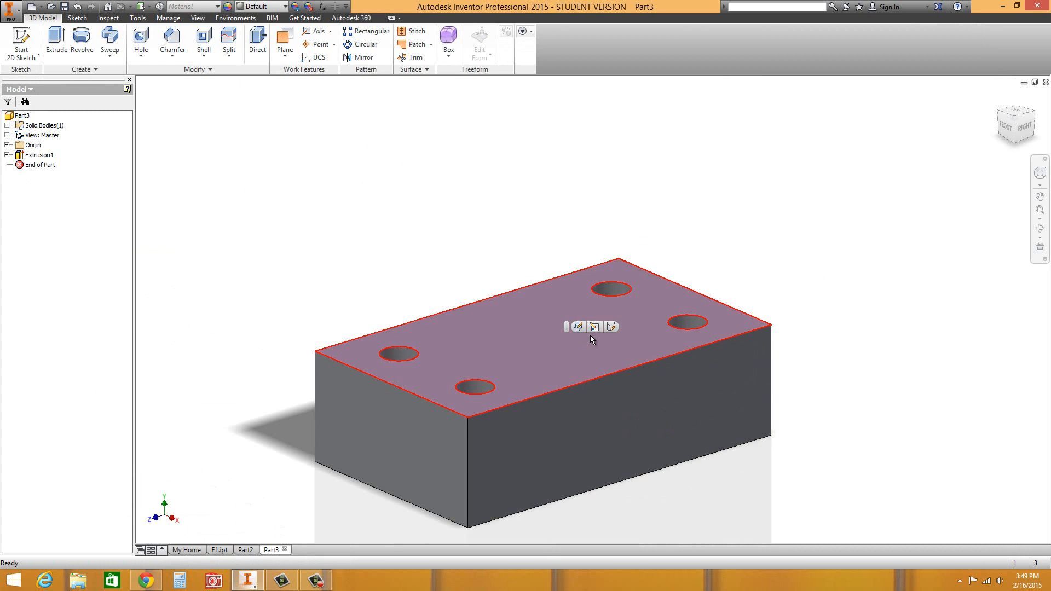
click(612, 327)
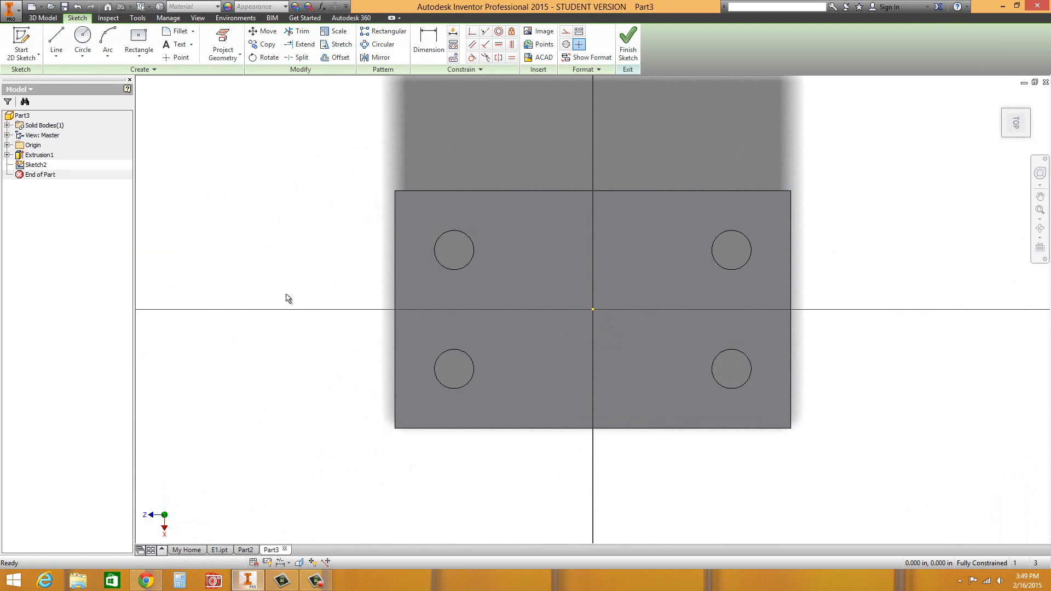
Sketch a center rectangle about 1.2 in wide on the origin, spanning the full 3 in height of the block's top face.
click(138, 37)
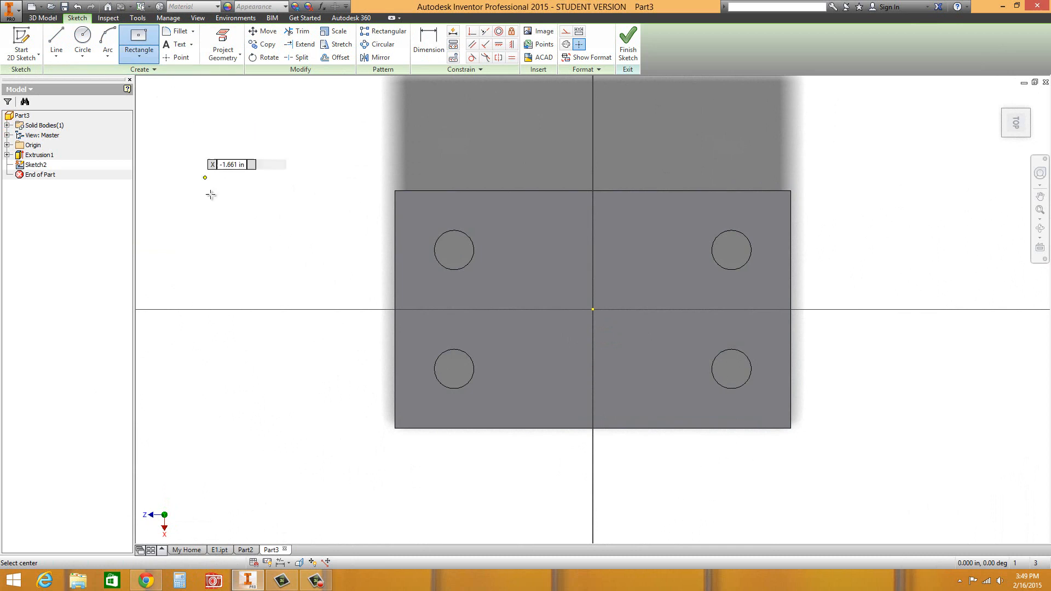
click(593, 309)
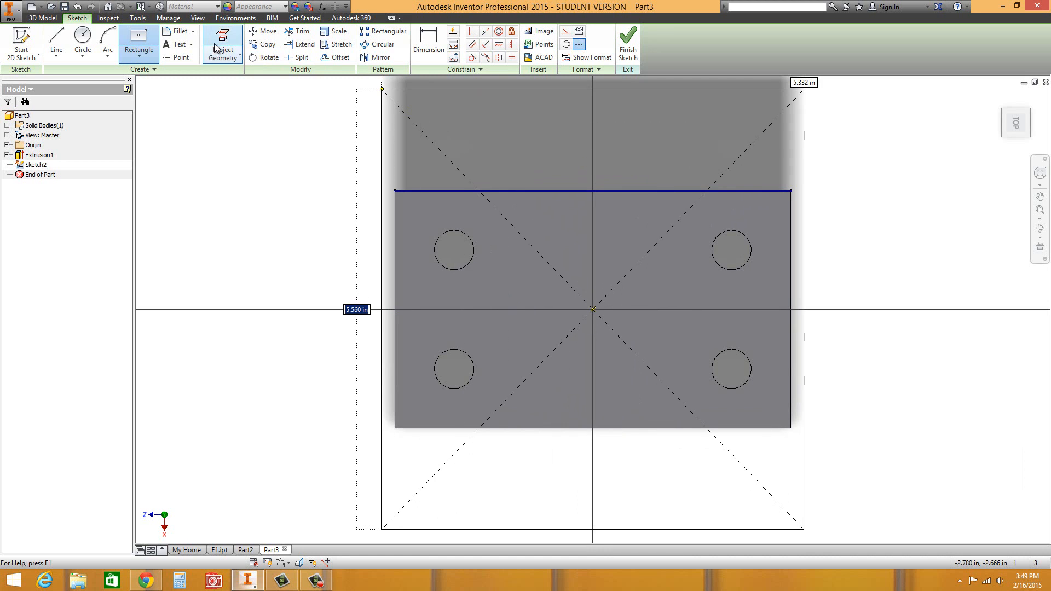
click(546, 191)
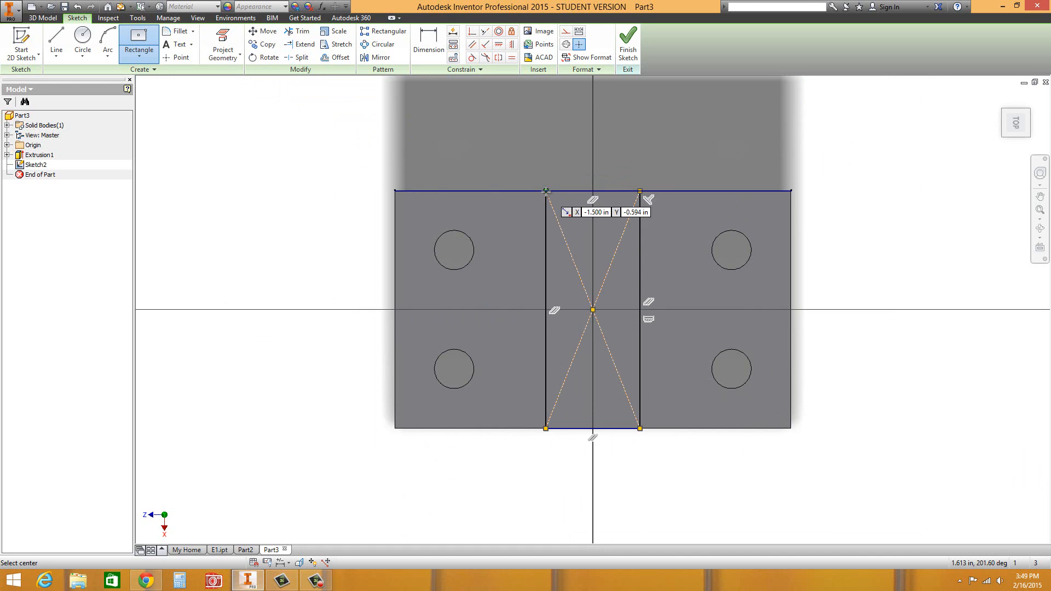
Dimension the center rectangle's width between its two long sides as 1.5 in.
click(427, 37)
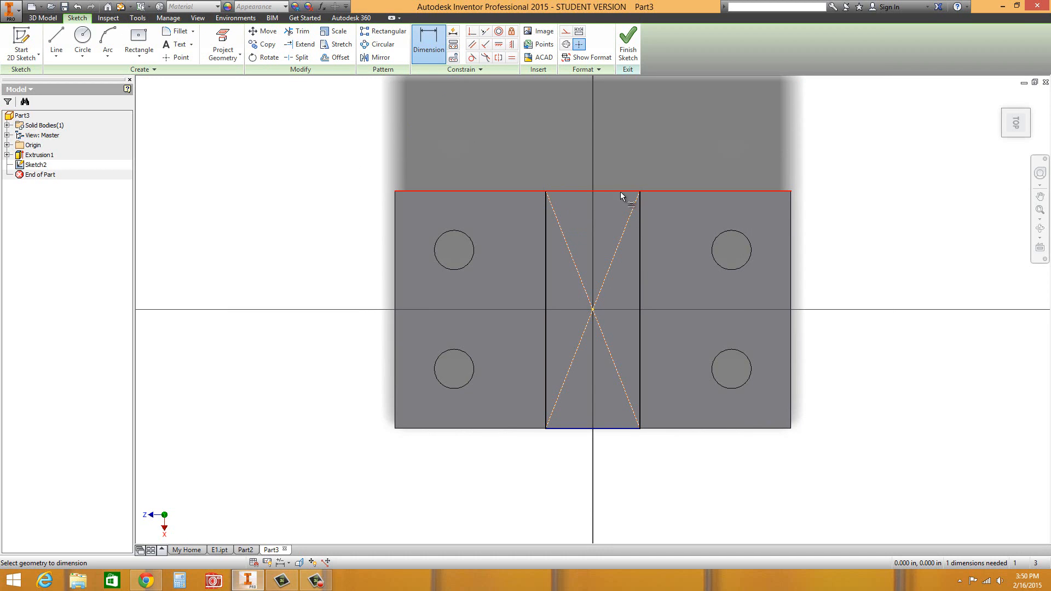
click(639, 267)
click(547, 251)
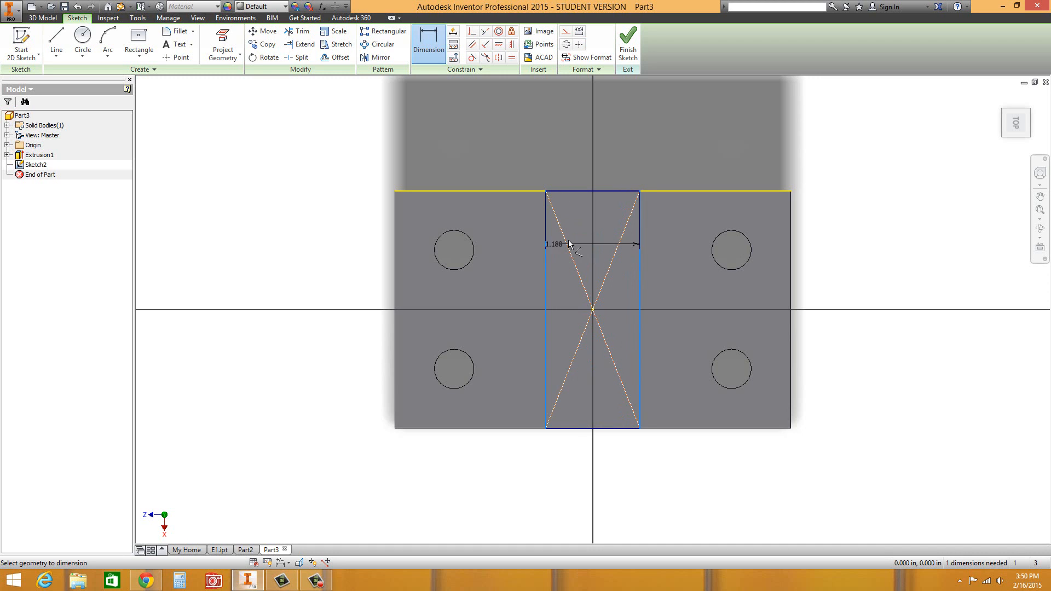
click(588, 158)
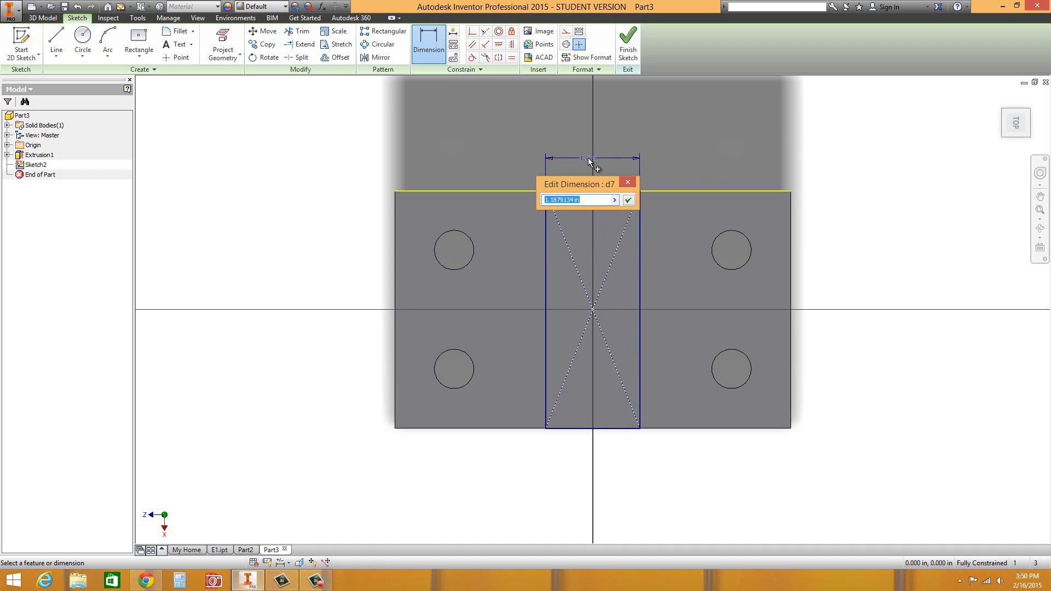
text(1.5)
key(Return)
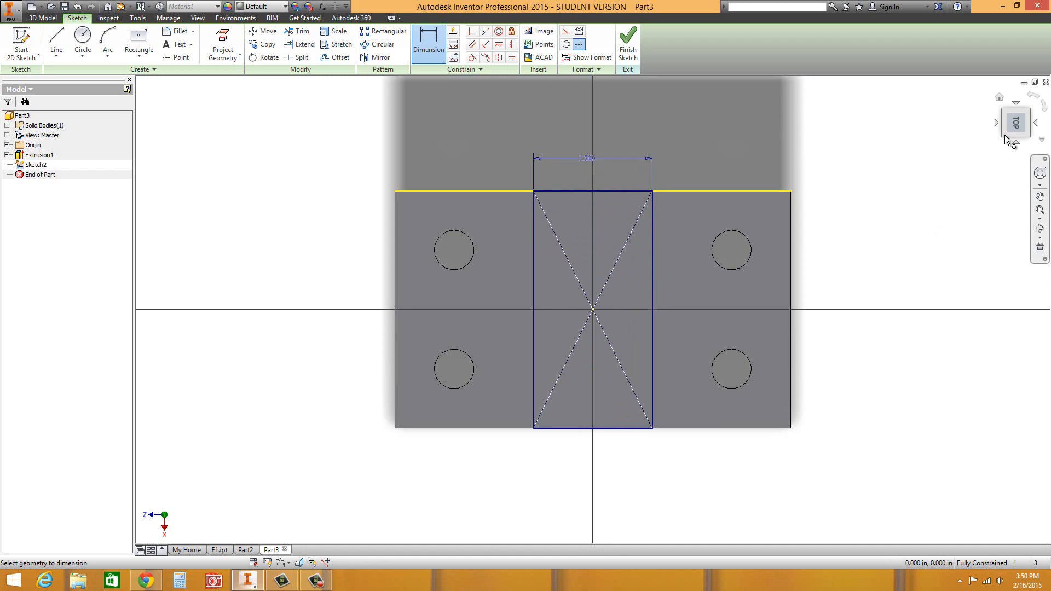
Extrude the center rectangle as a cut 1 in deep down into the block to form the slot.
click(999, 98)
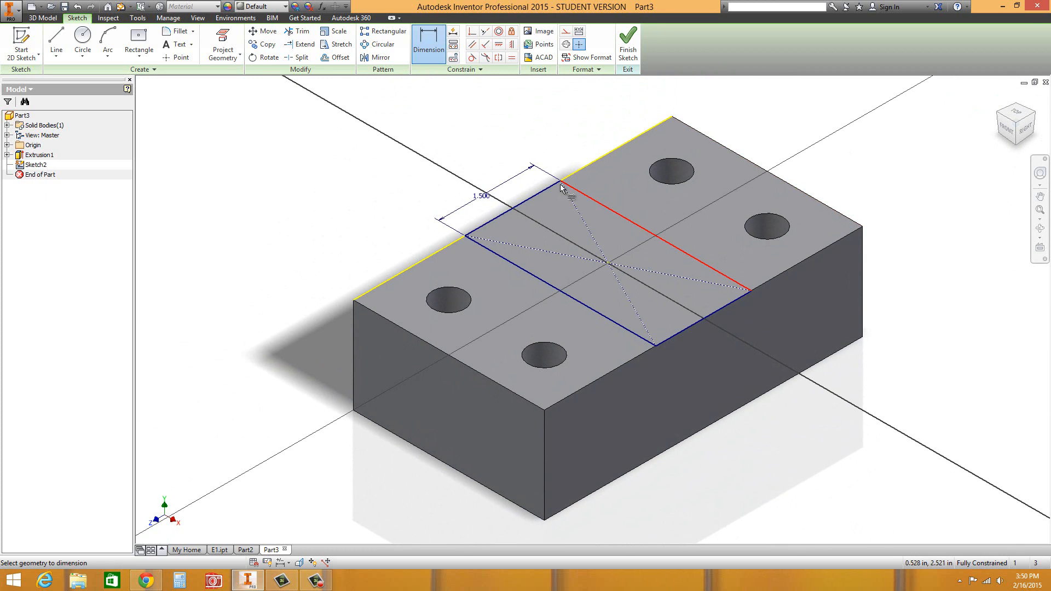
click(34, 18)
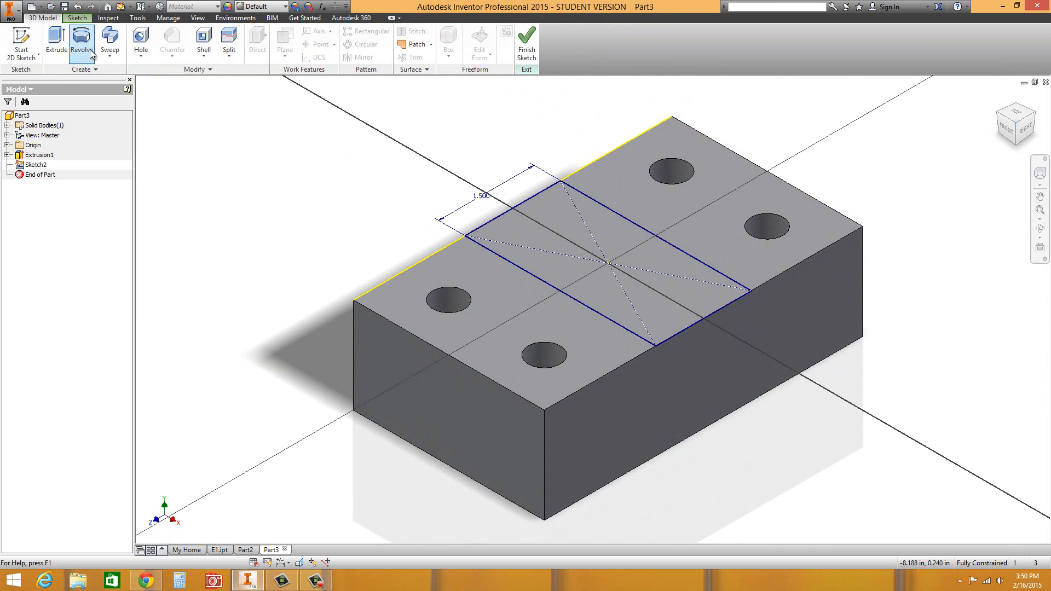
click(57, 41)
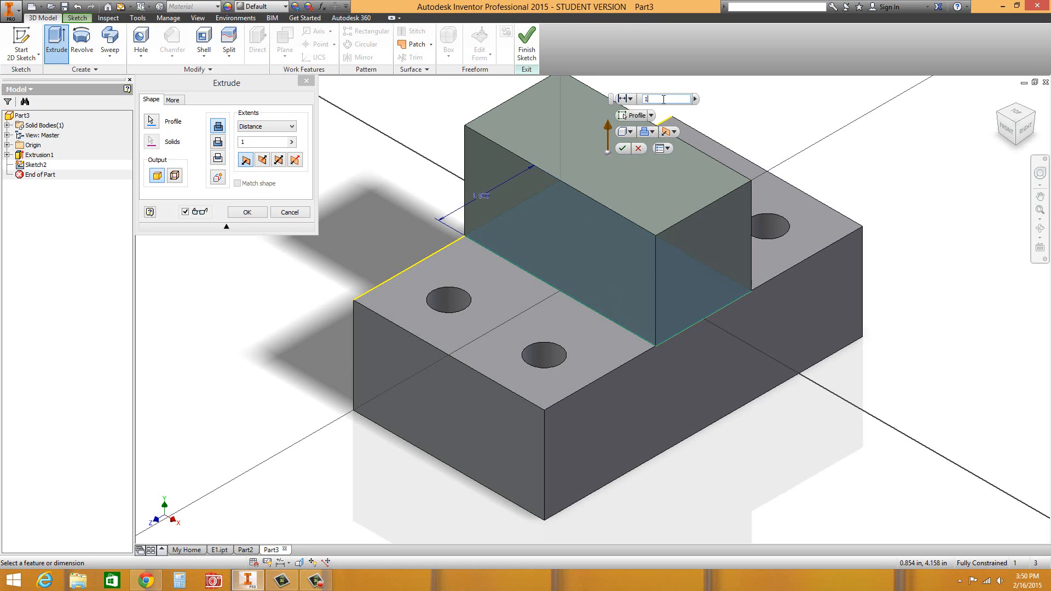
text(1)
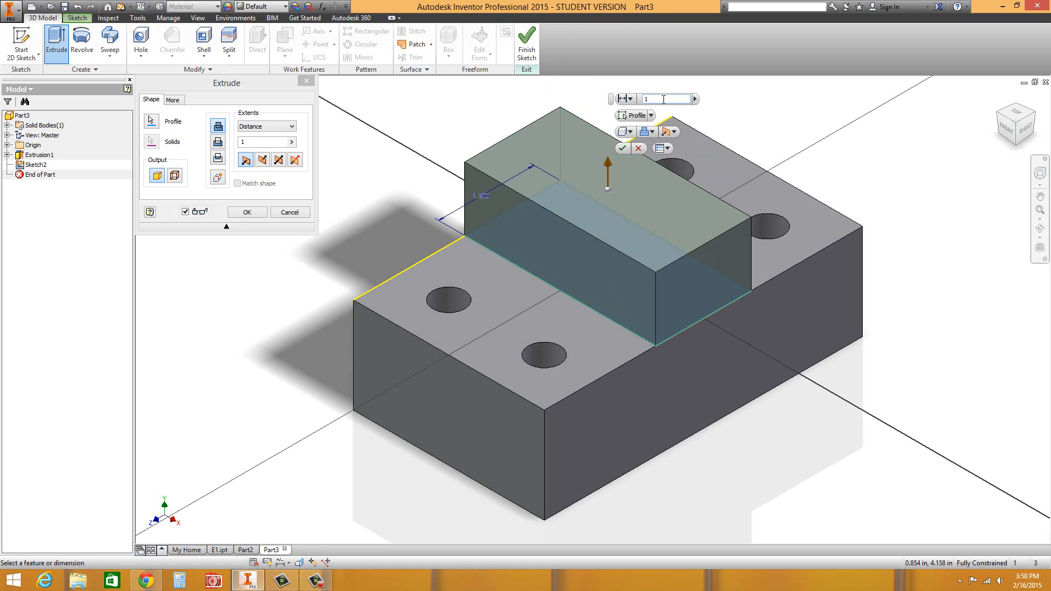
click(653, 133)
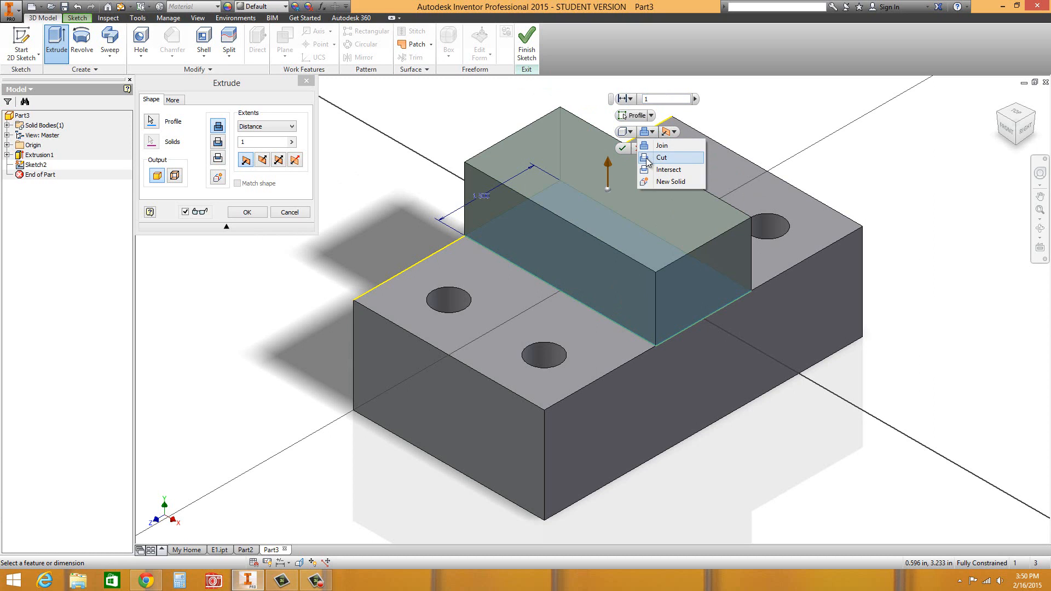
click(652, 159)
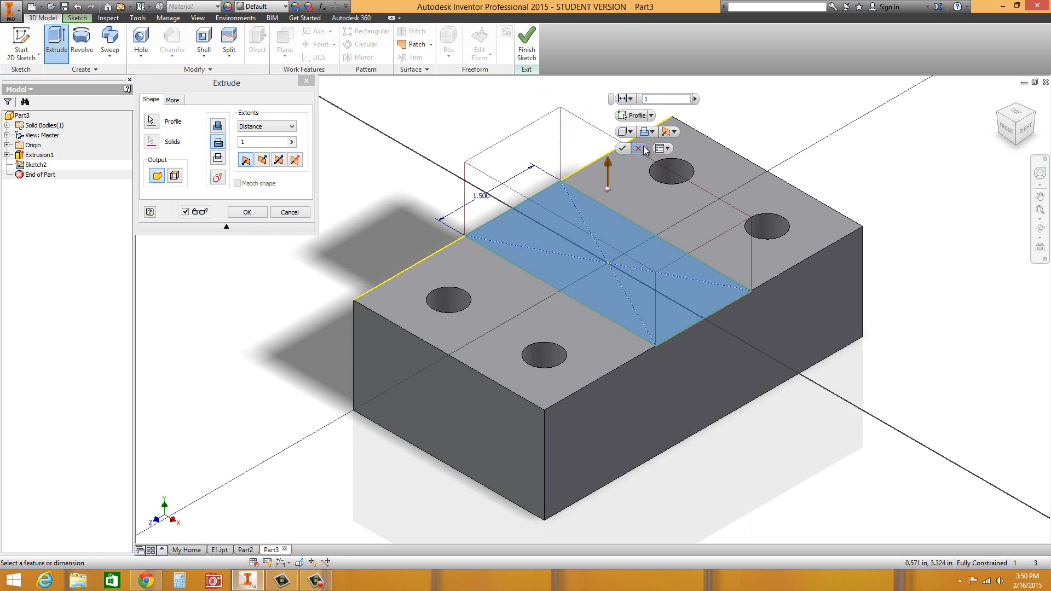
click(675, 134)
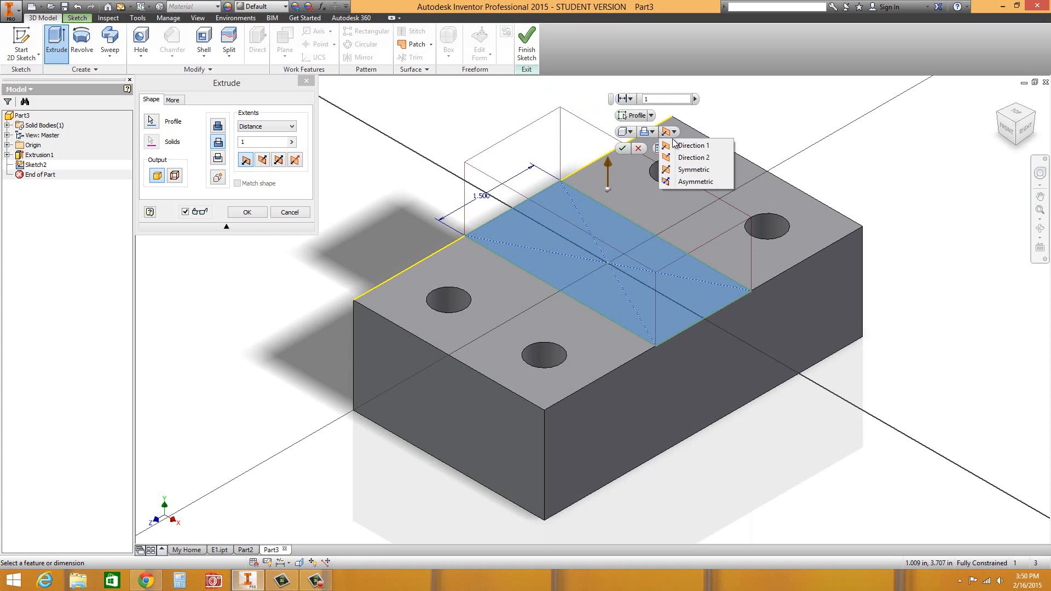
click(670, 159)
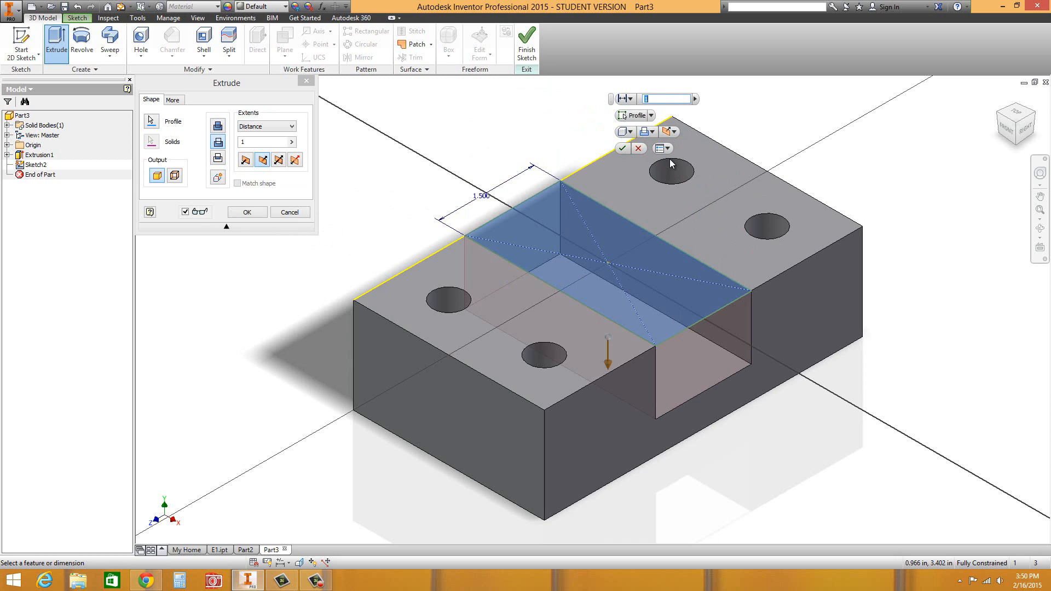
click(623, 149)
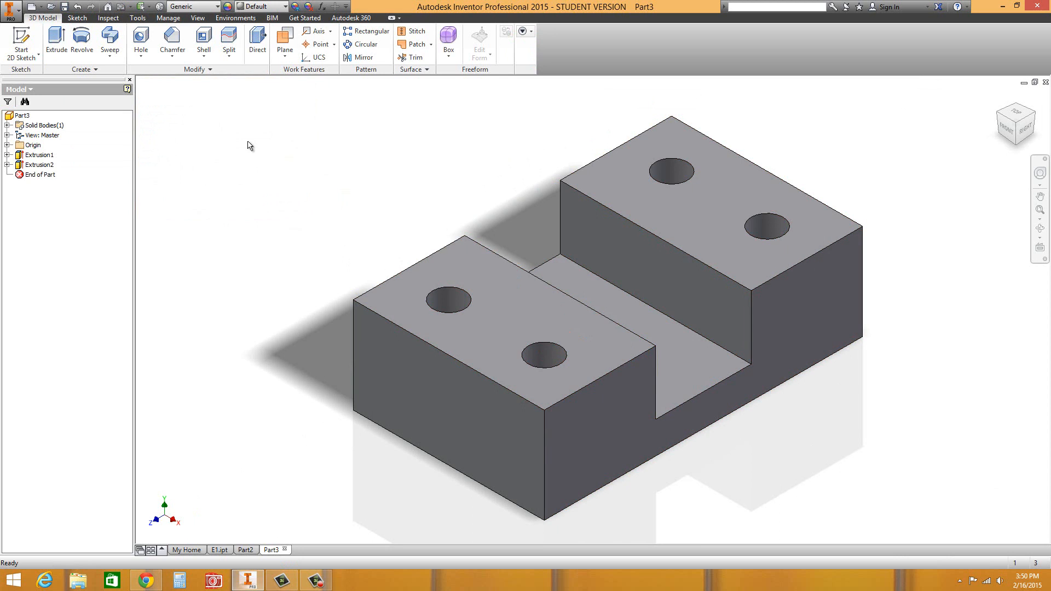
Fillet the block's four vertical corner edges and the slot's two bottom edges with a 0.5 in radius.
click(171, 55)
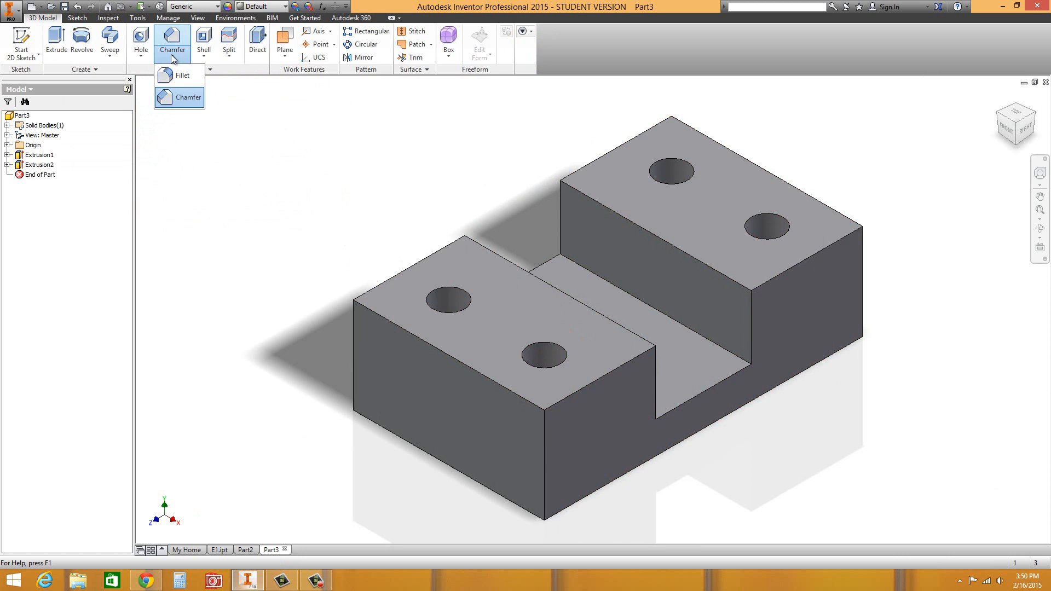
click(175, 76)
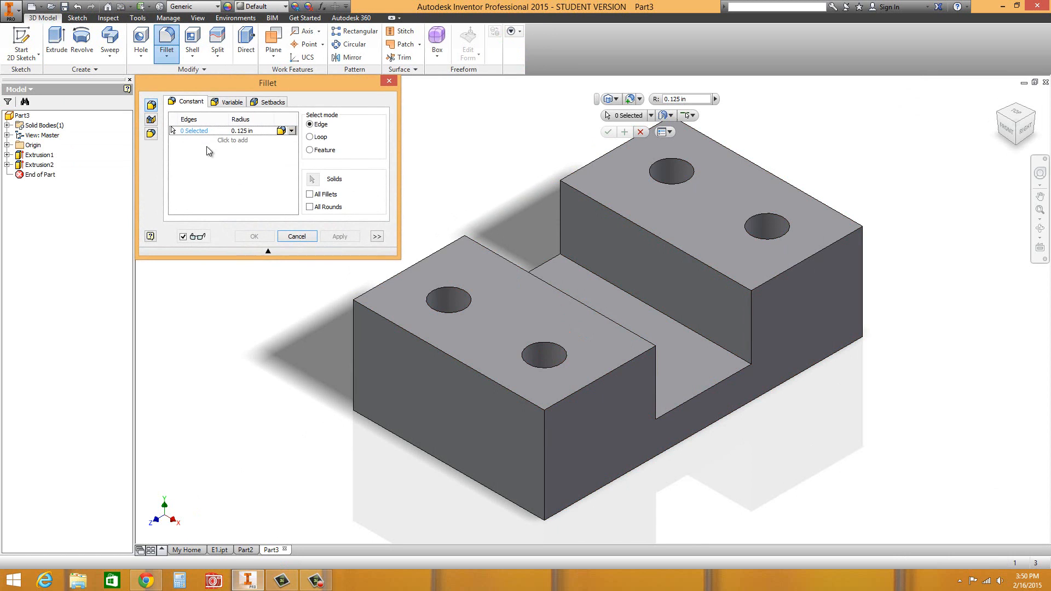
click(251, 132)
key(BackSpace)
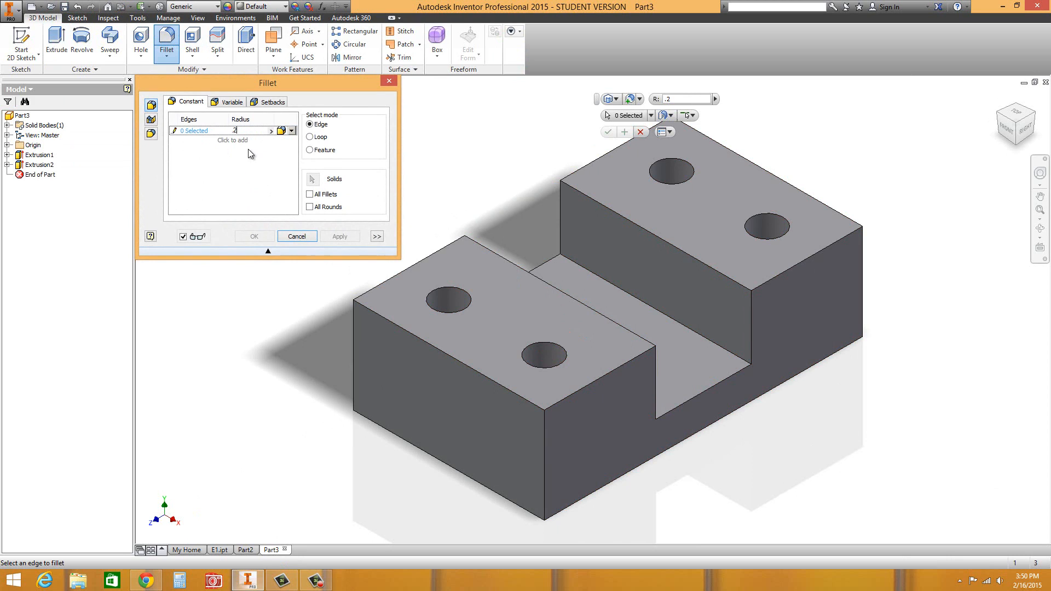
text(.5)
click(353, 359)
click(545, 462)
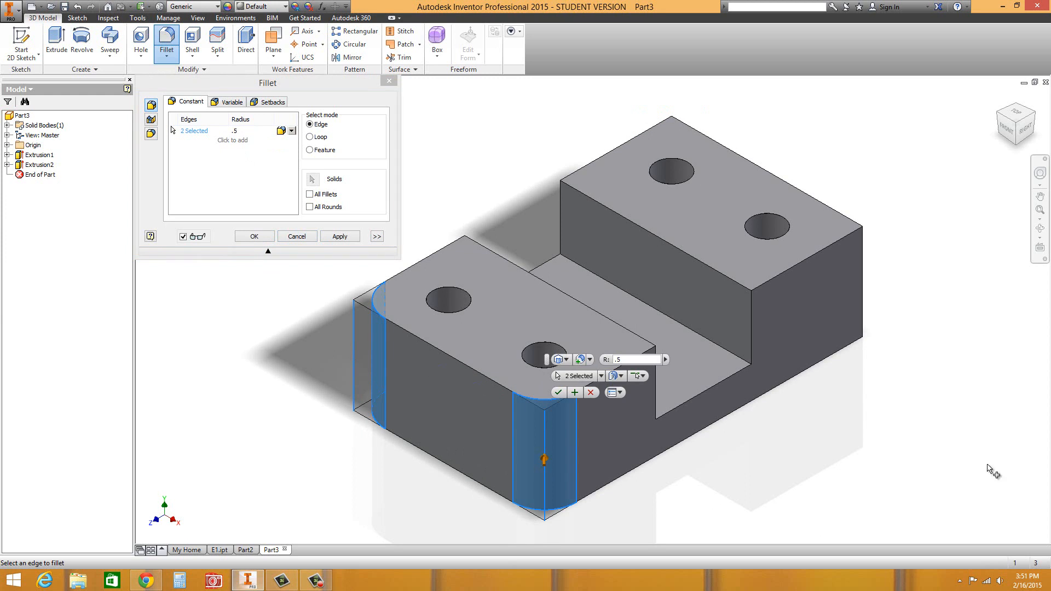
click(864, 284)
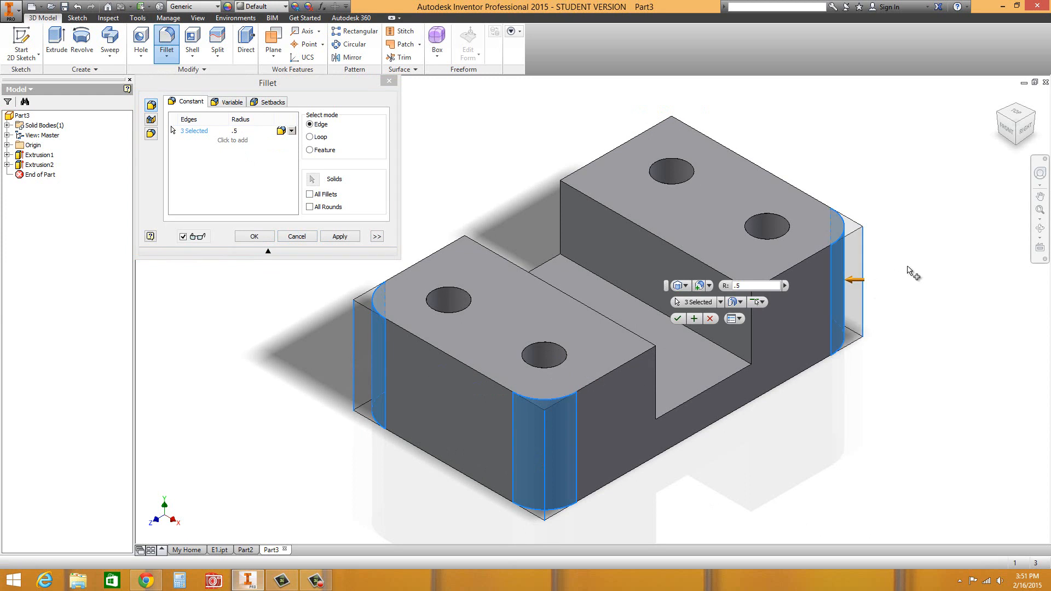
click(674, 130)
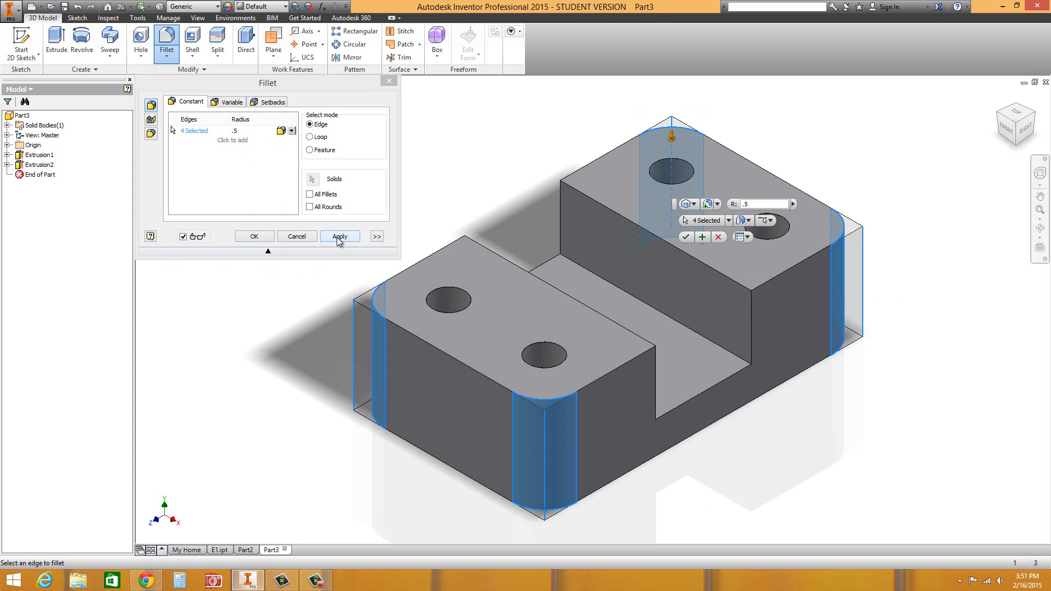
click(701, 336)
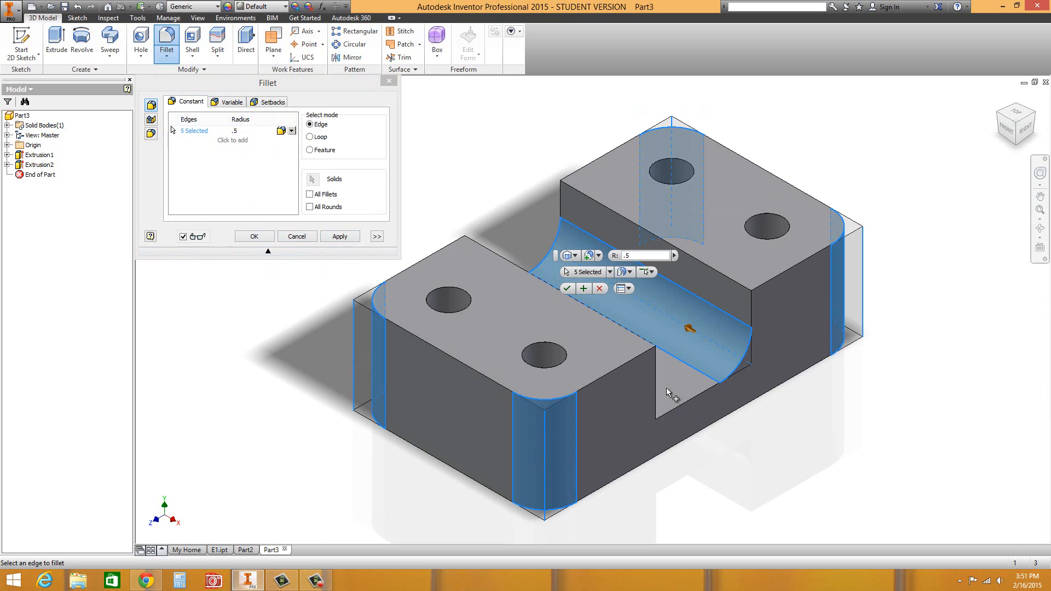
click(633, 408)
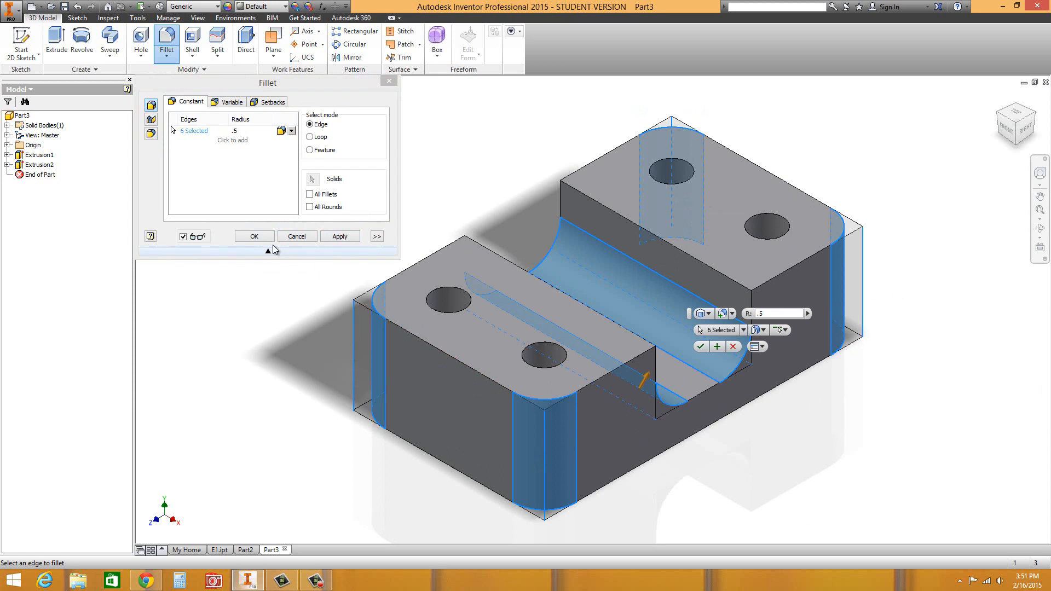
click(255, 236)
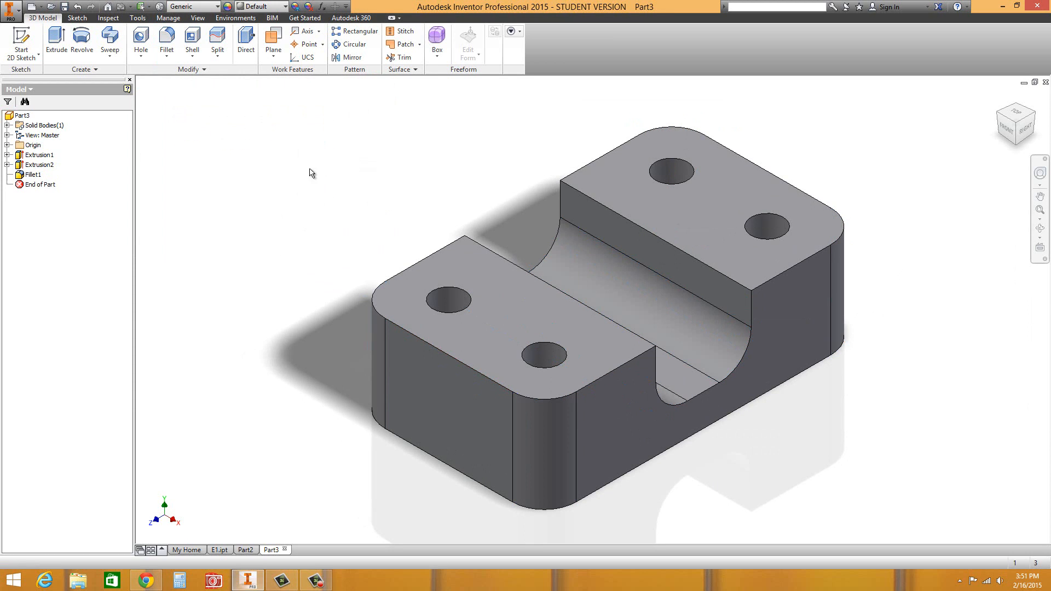
Chamfer the outer top edges of the block on both sides of the slot with a 0.125 in distance.
click(166, 54)
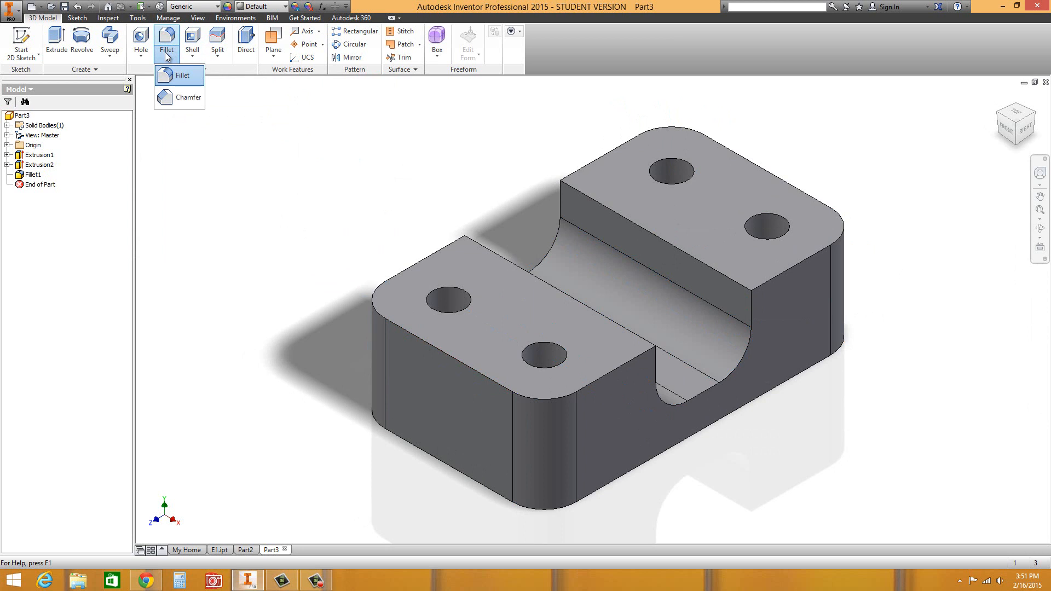
click(170, 97)
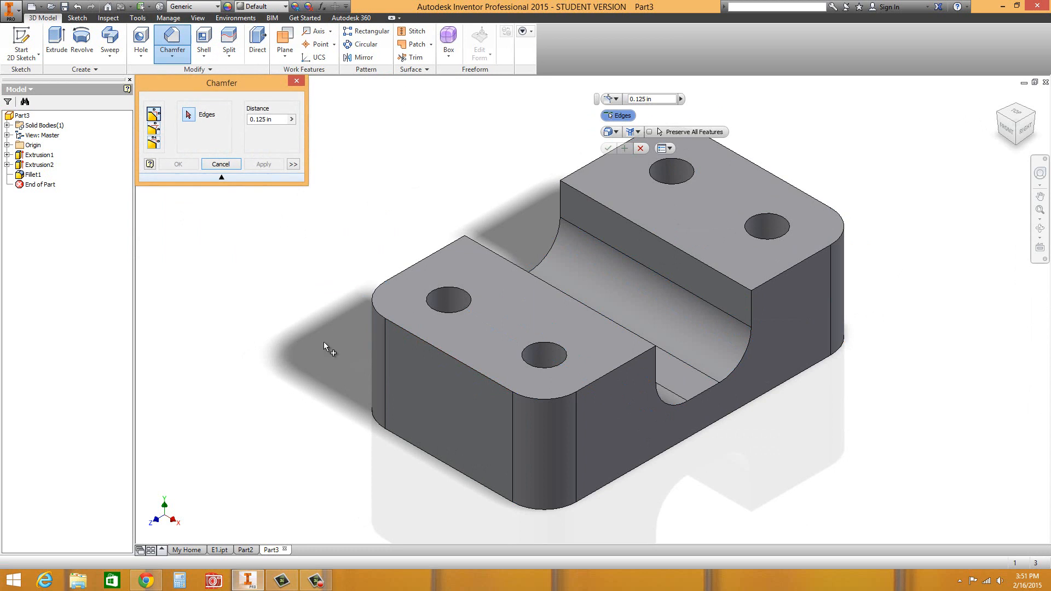
click(425, 344)
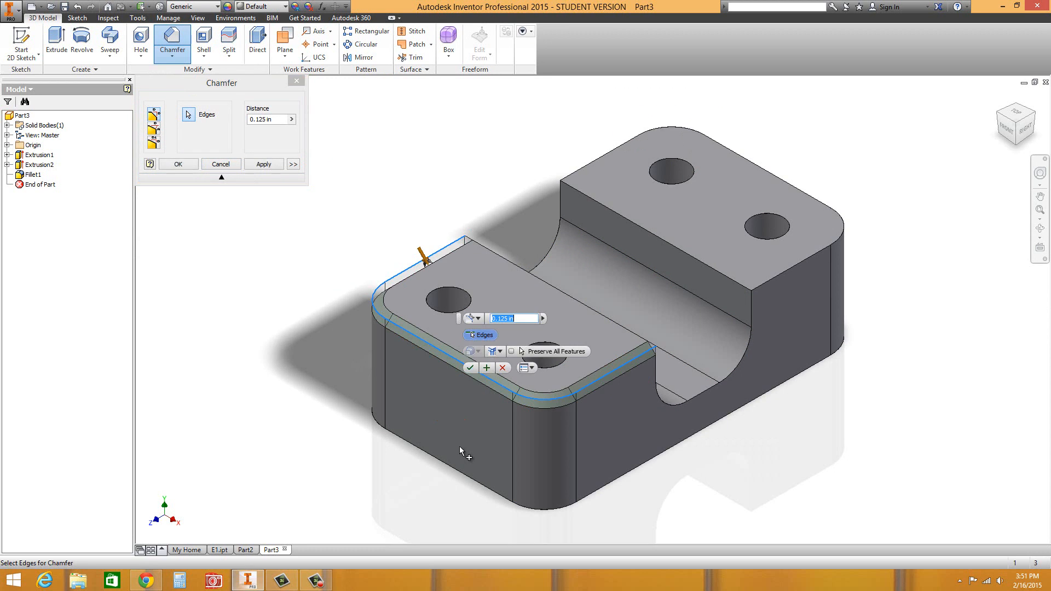
click(805, 196)
click(192, 162)
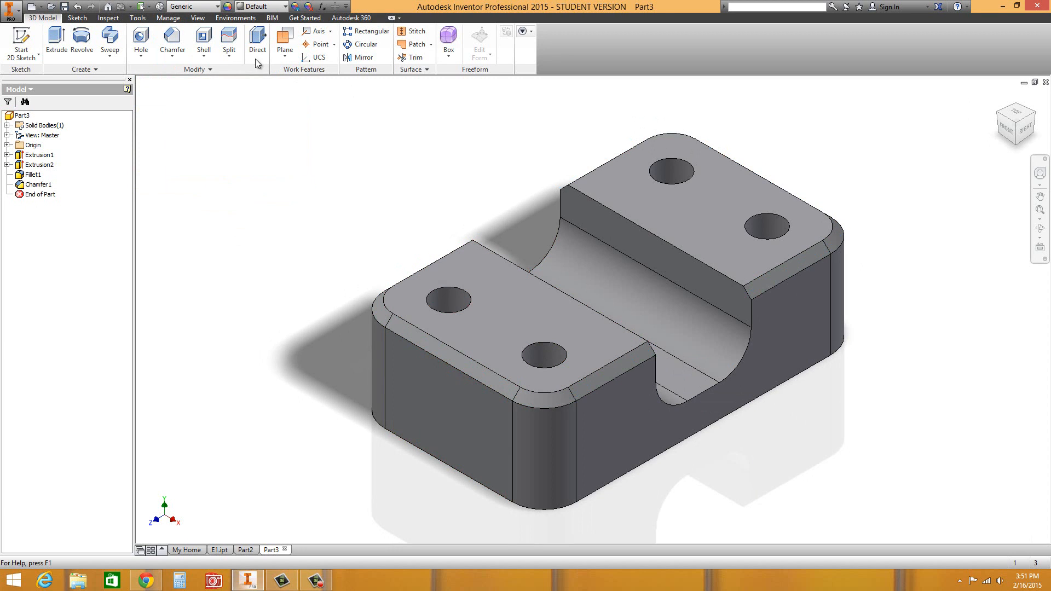
Chamfer the top edges of all four holes with a 0.125 in distance.
click(170, 43)
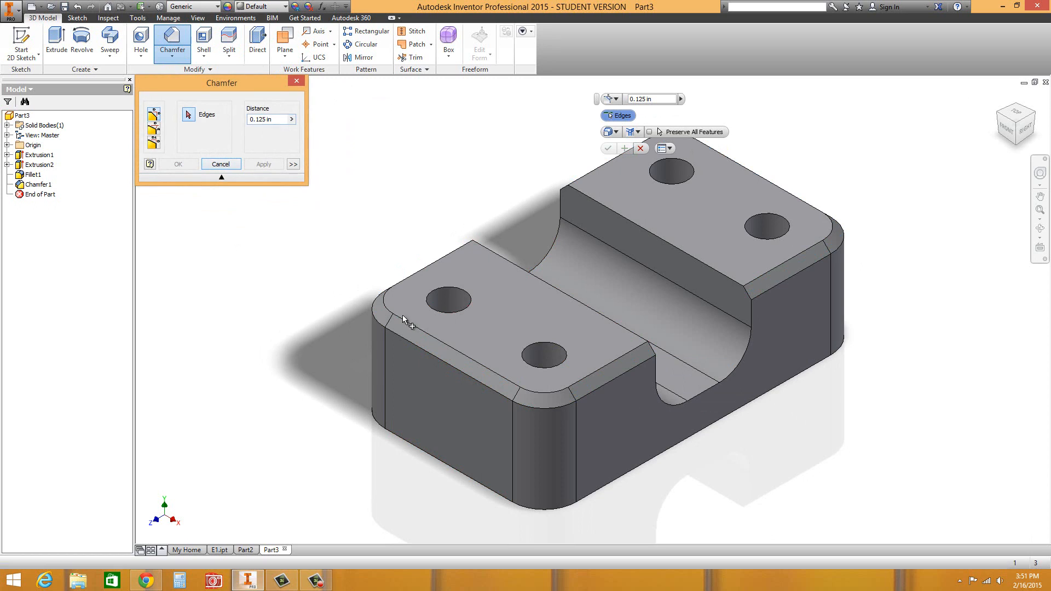
click(450, 313)
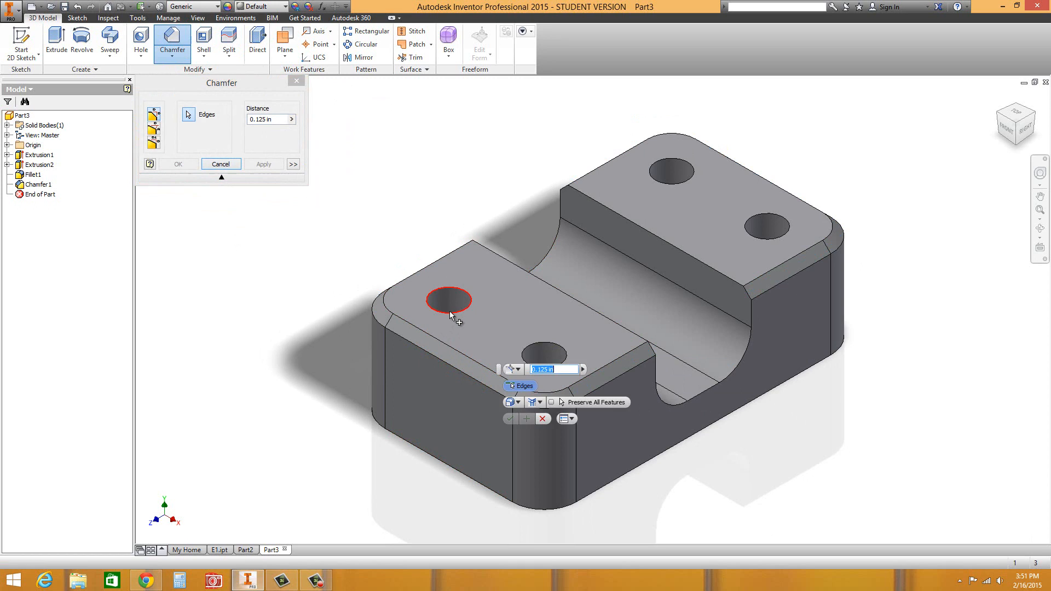
click(552, 367)
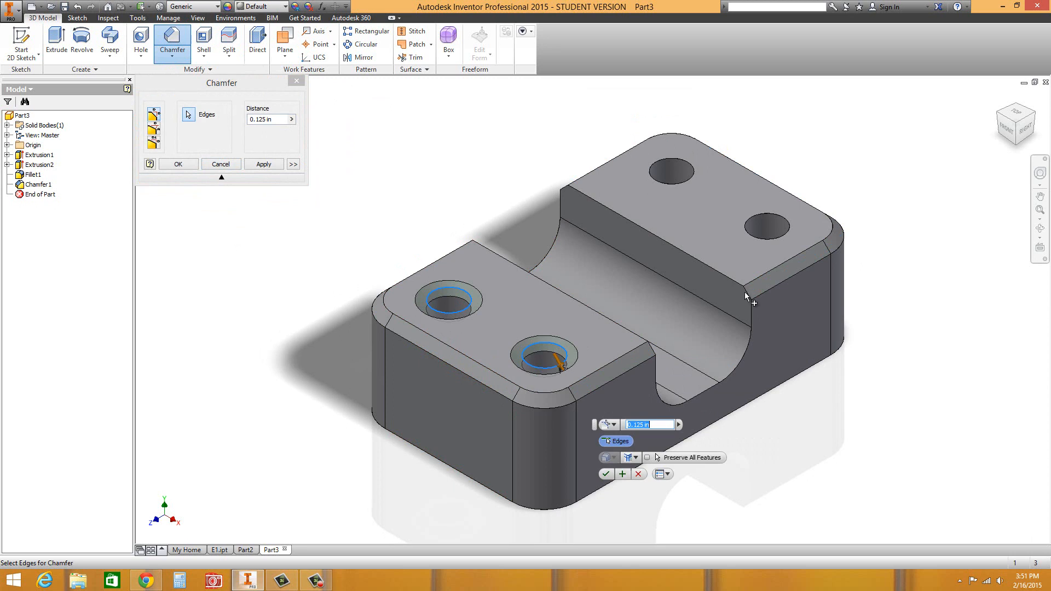
click(769, 237)
click(662, 188)
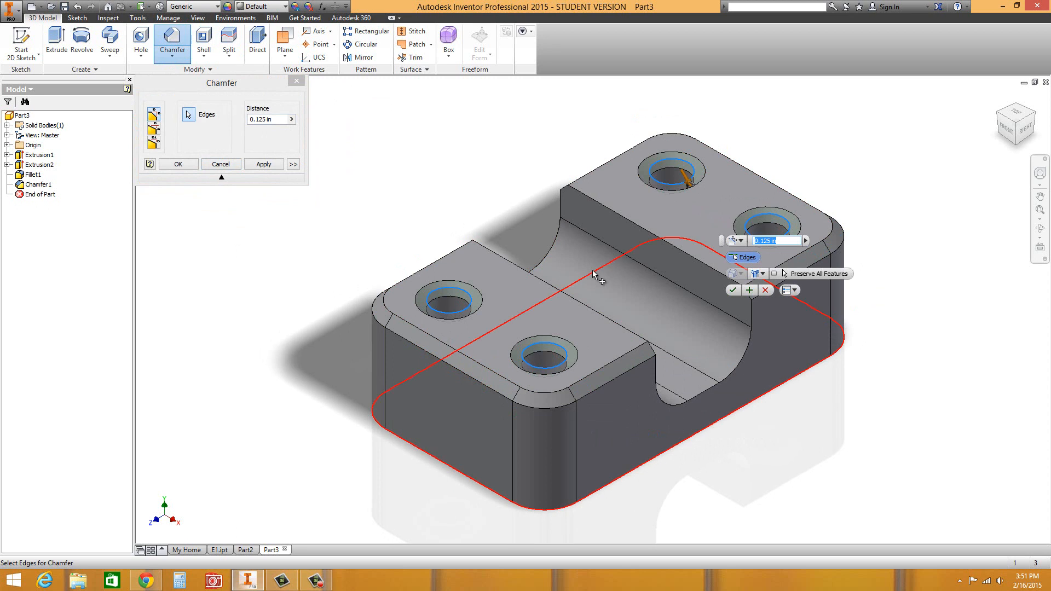
click(178, 165)
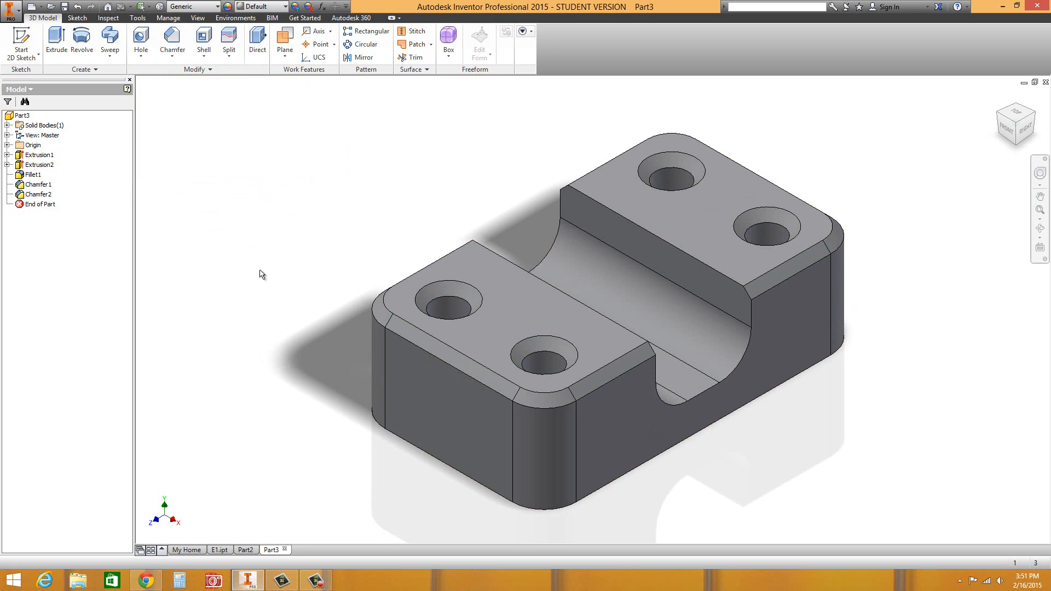
Fillet the slot's profile edges on both side faces of the block with a 0.125 in radius.
click(173, 58)
click(181, 78)
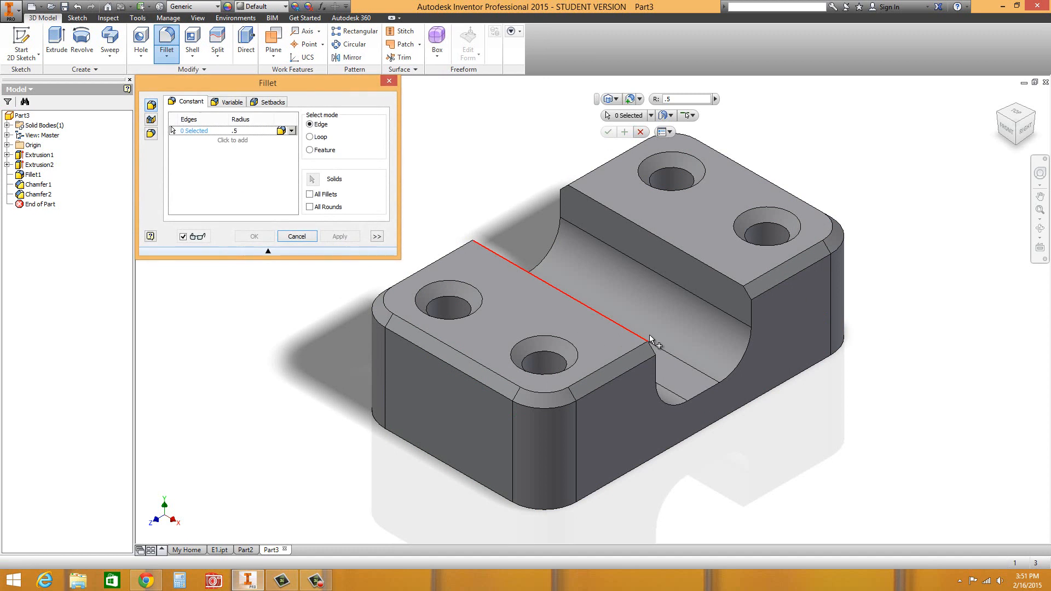
click(652, 361)
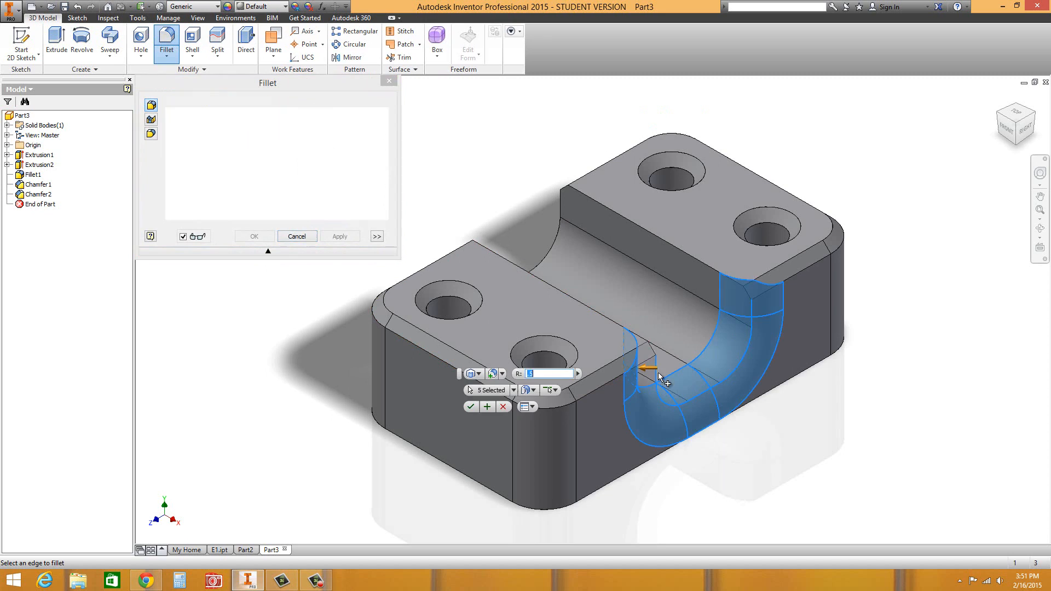
click(549, 252)
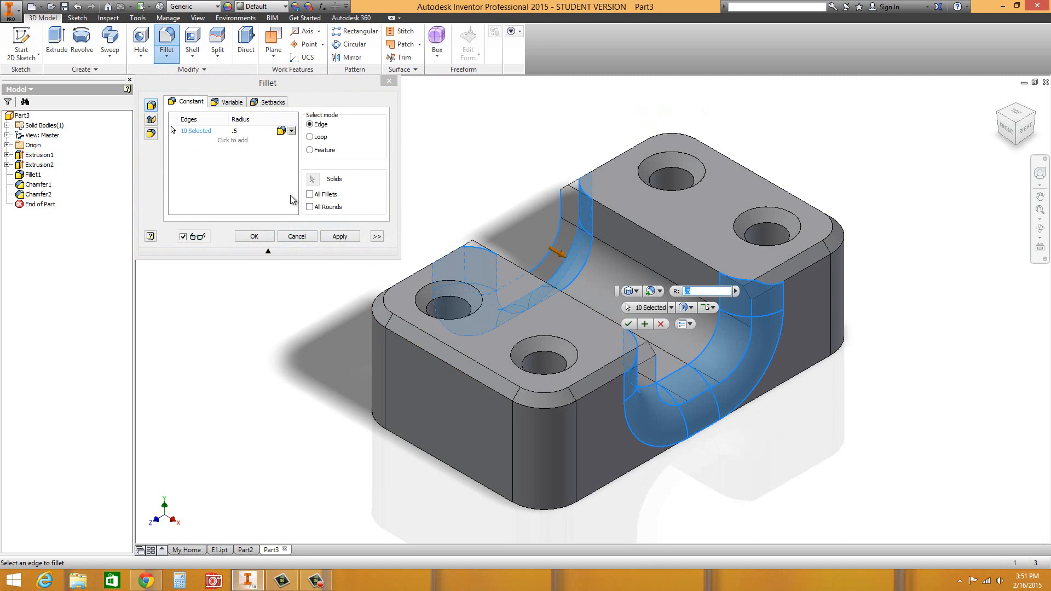
click(244, 130)
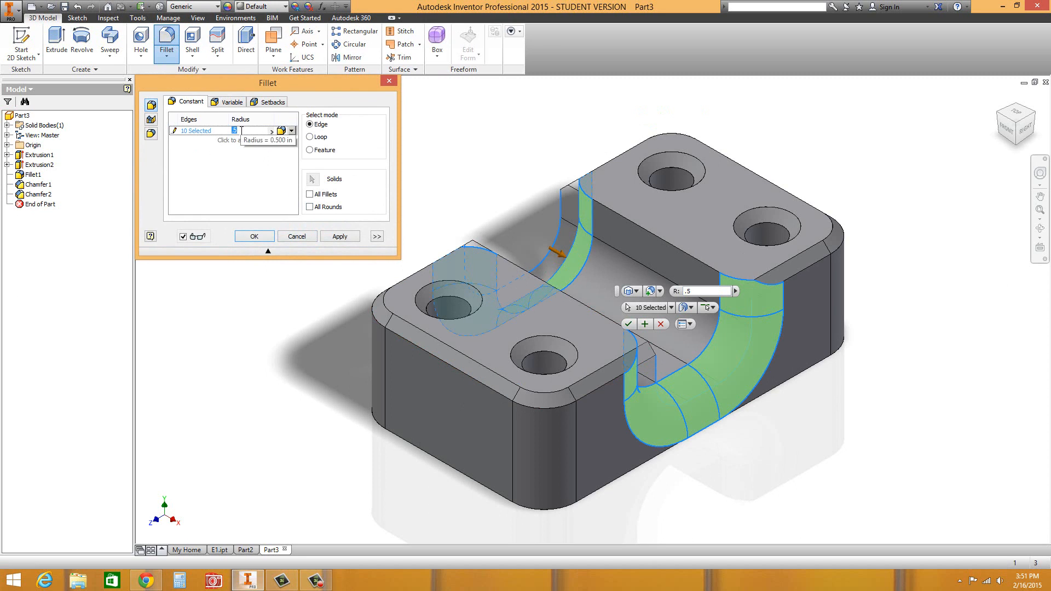
text(.125)
key(Return)
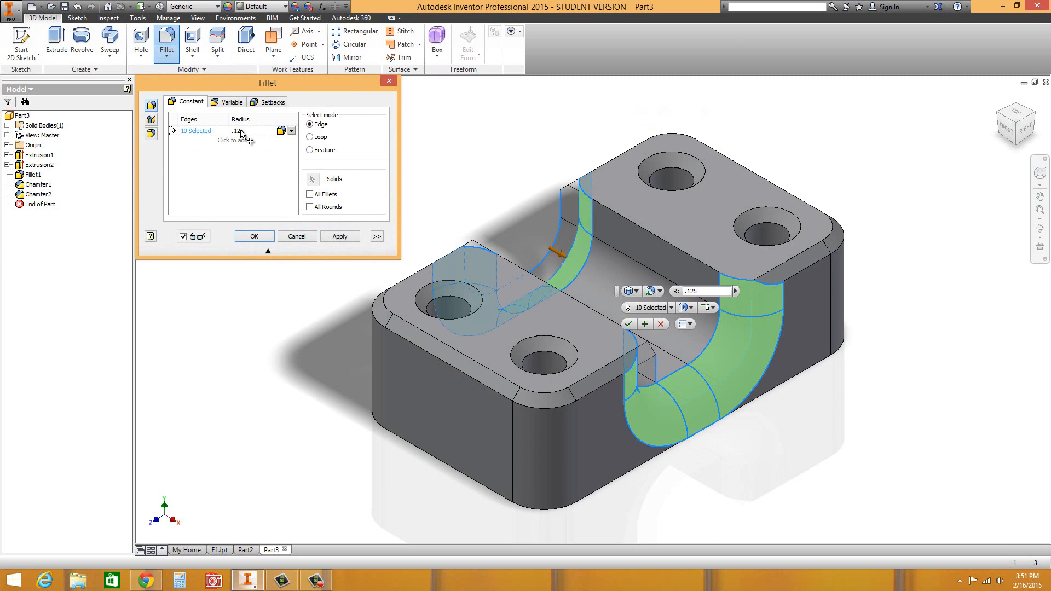
click(255, 236)
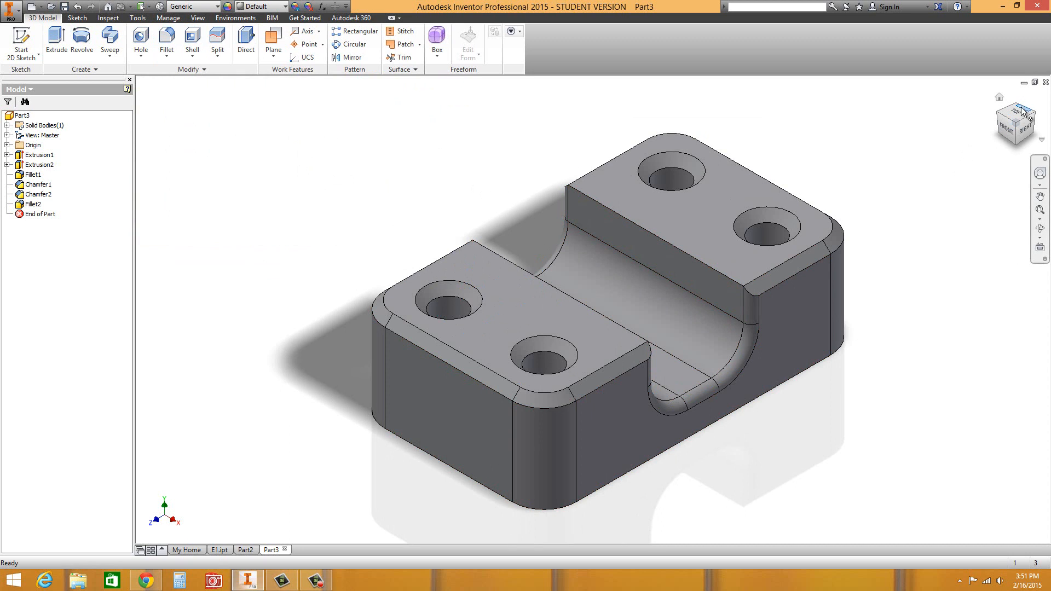
Shell the block with a 0.1 in wall thickness, removing its bottom face.
click(1018, 133)
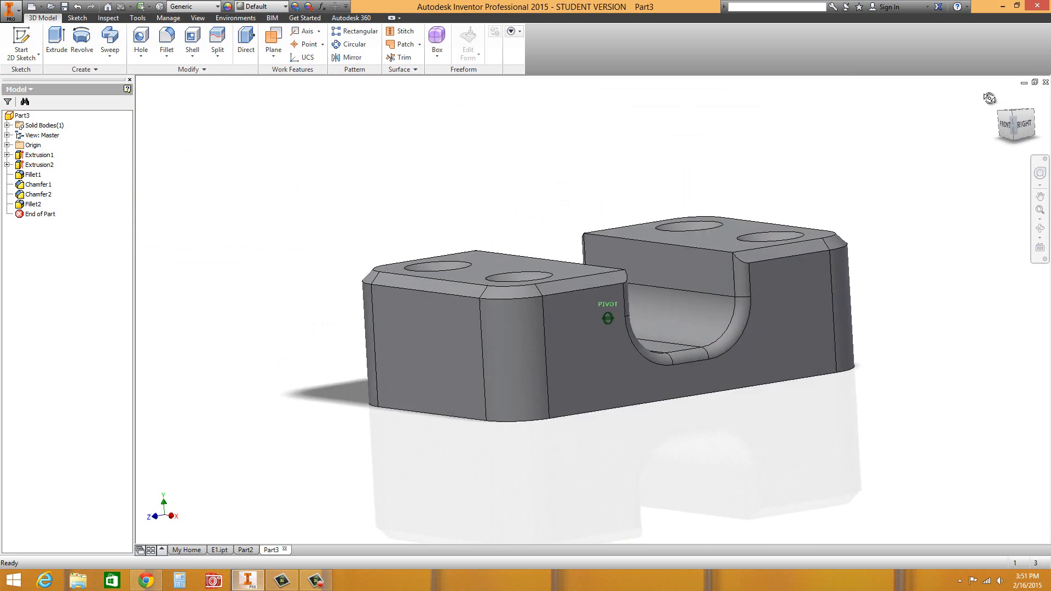
click(1026, 131)
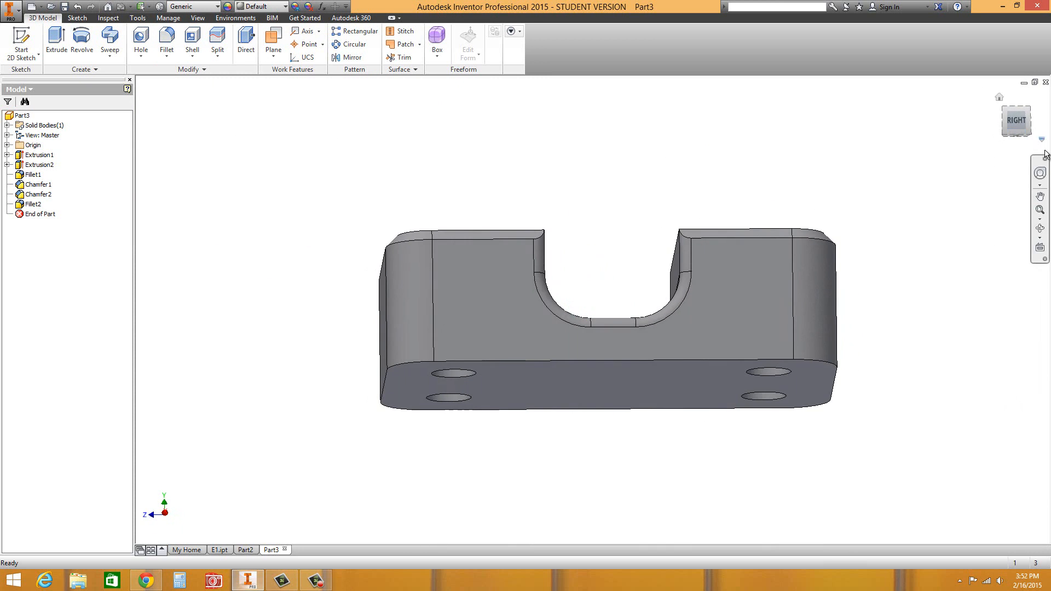
click(1026, 133)
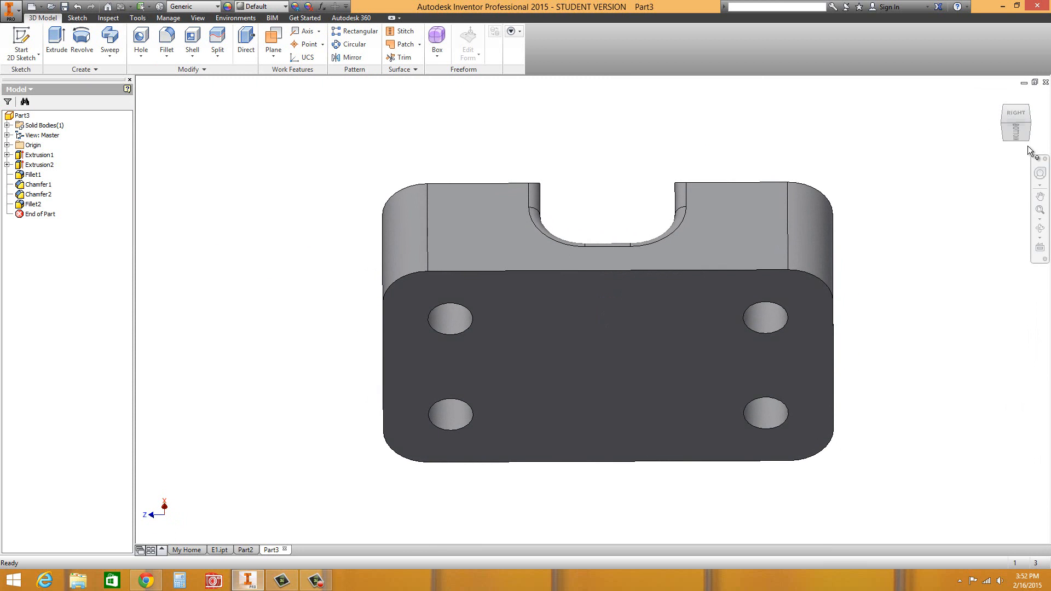
drag(1024, 132, 947, 166)
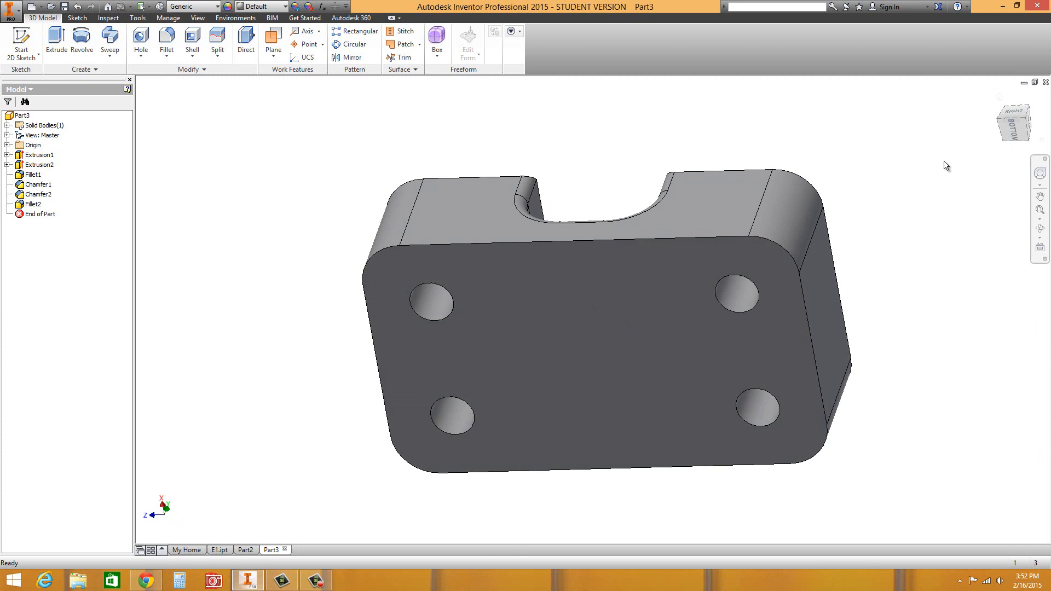
drag(1014, 131, 1007, 123)
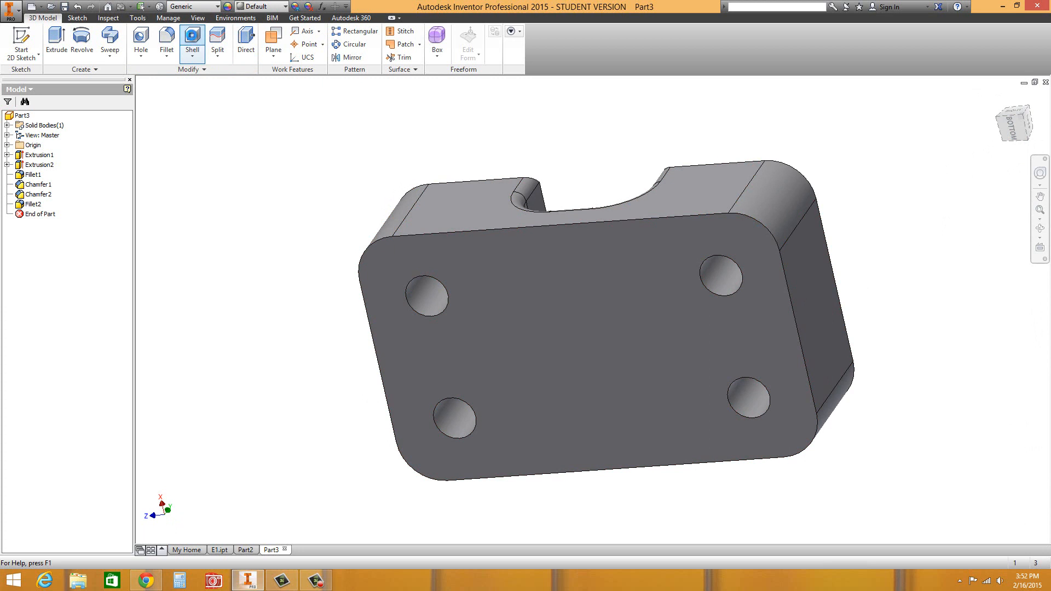
click(193, 41)
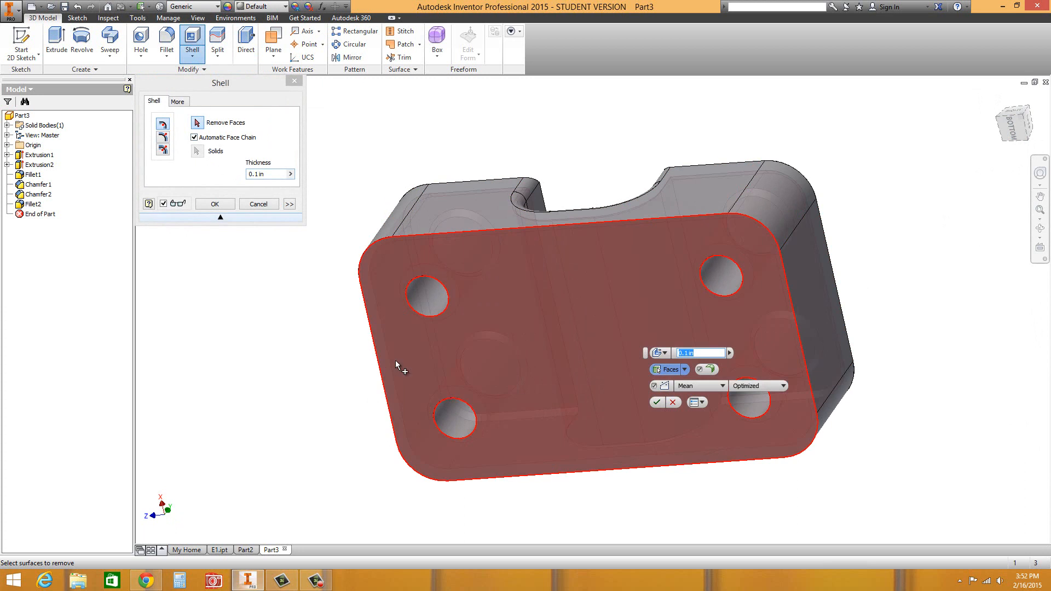
click(578, 337)
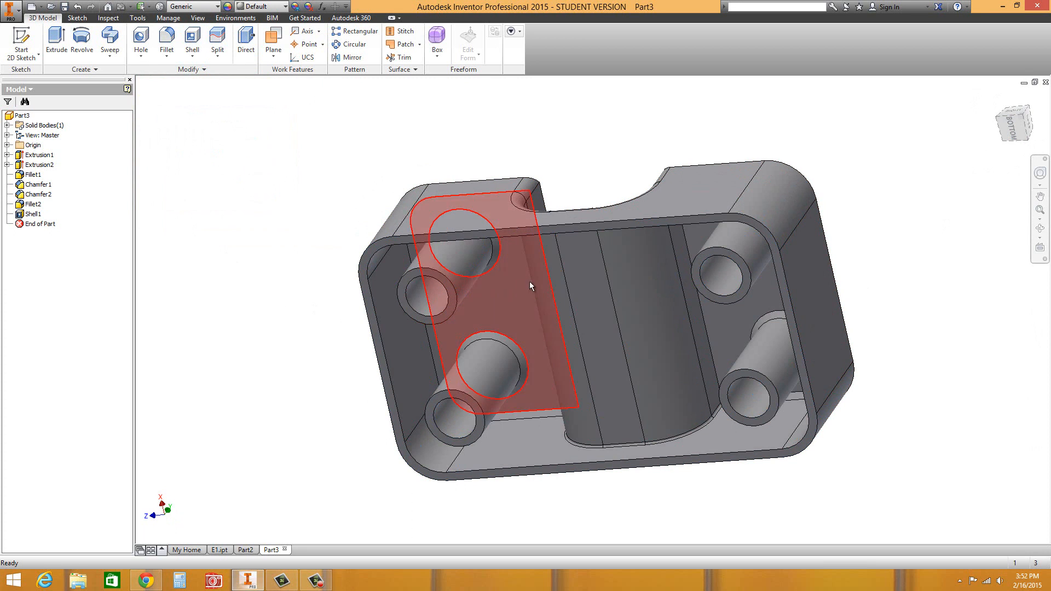
Assign the PC/ABS Plastic material to the part.
shift+middle_drag(718, 165, 674, 255)
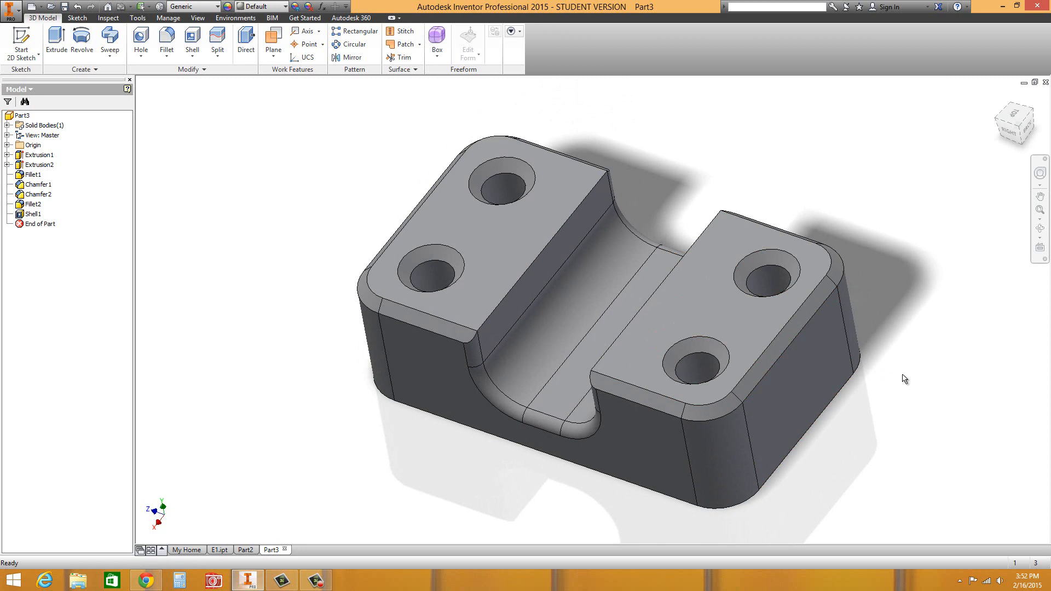
click(217, 8)
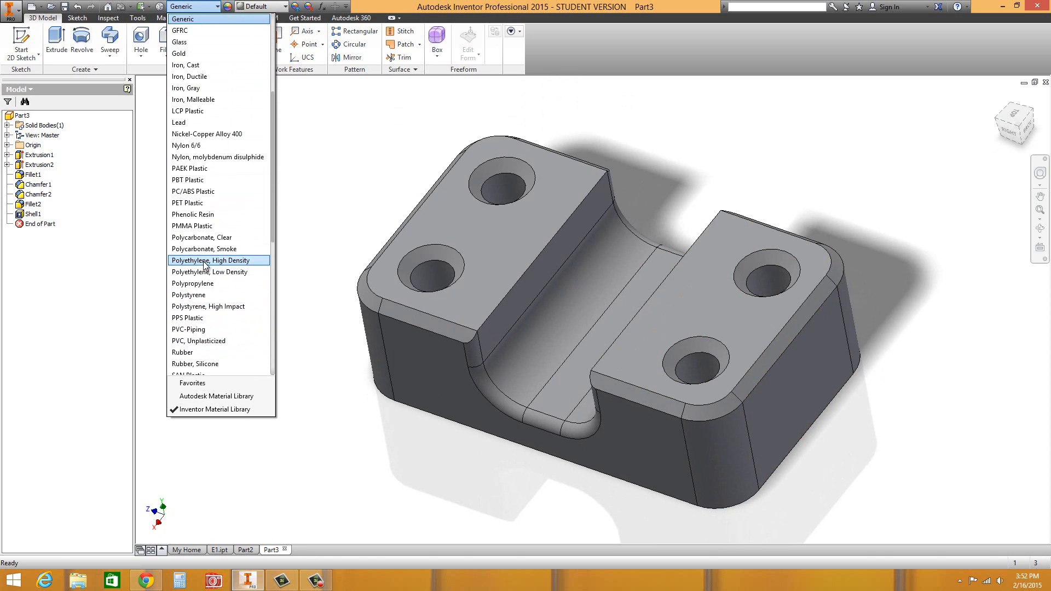
click(198, 193)
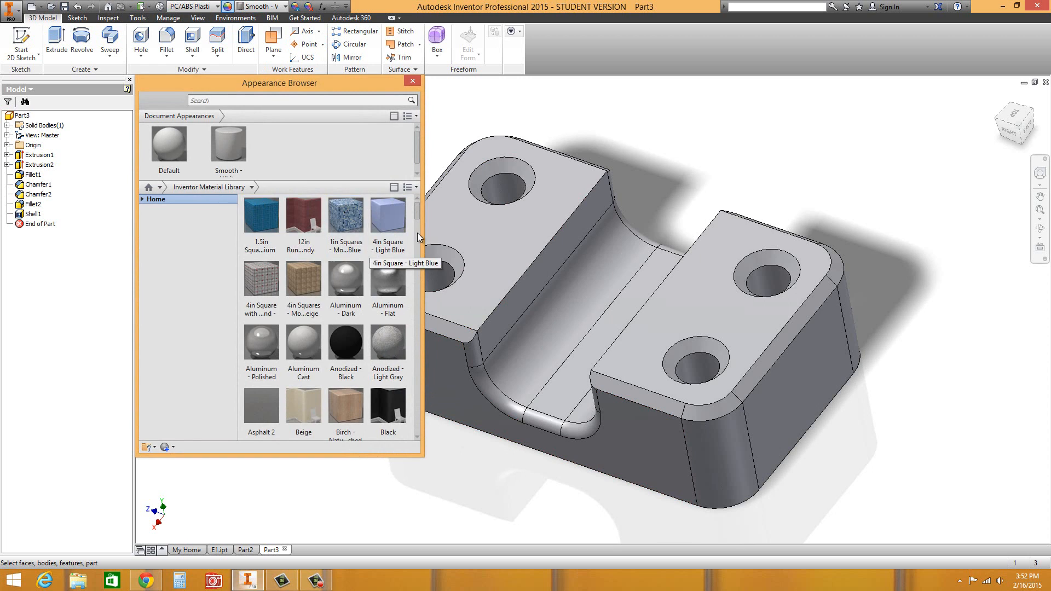
Add the Dark Green library appearance to the document and apply it to the top face on one side of the slot.
drag(417, 209, 415, 253)
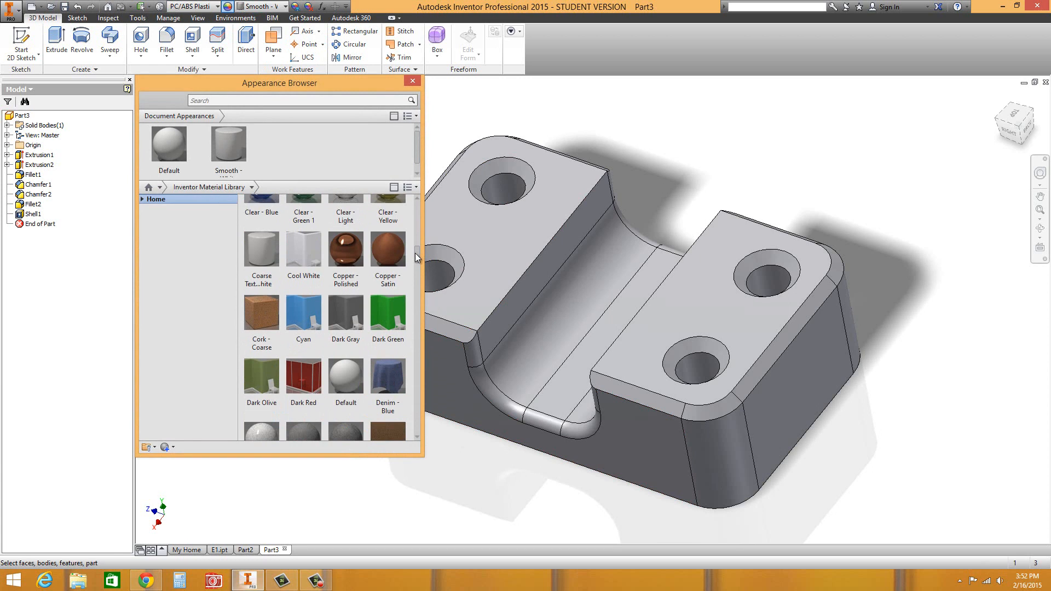
double_click(376, 304)
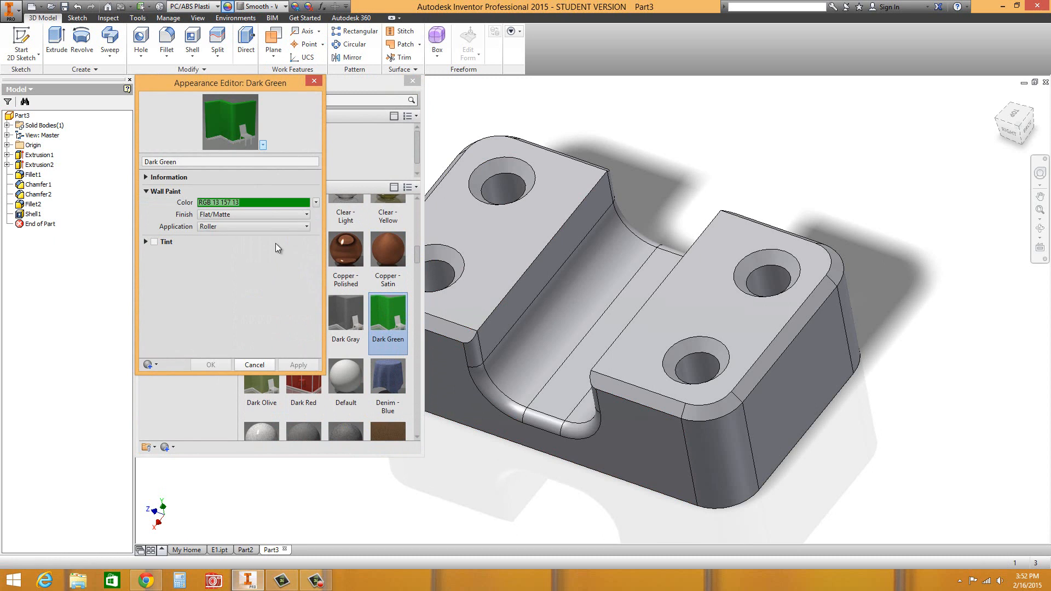
click(256, 365)
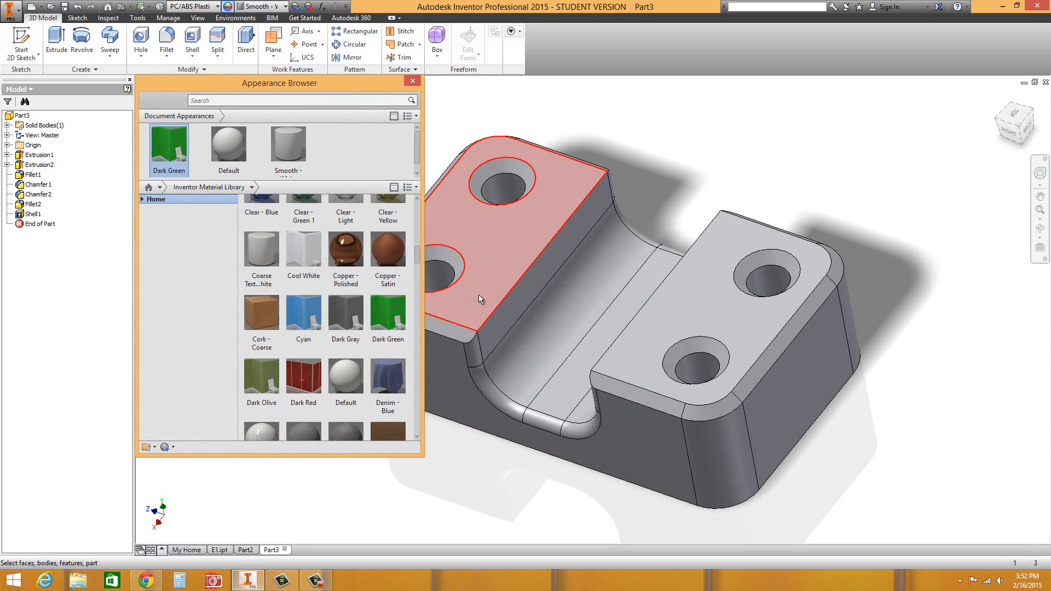
click(491, 263)
click(169, 145)
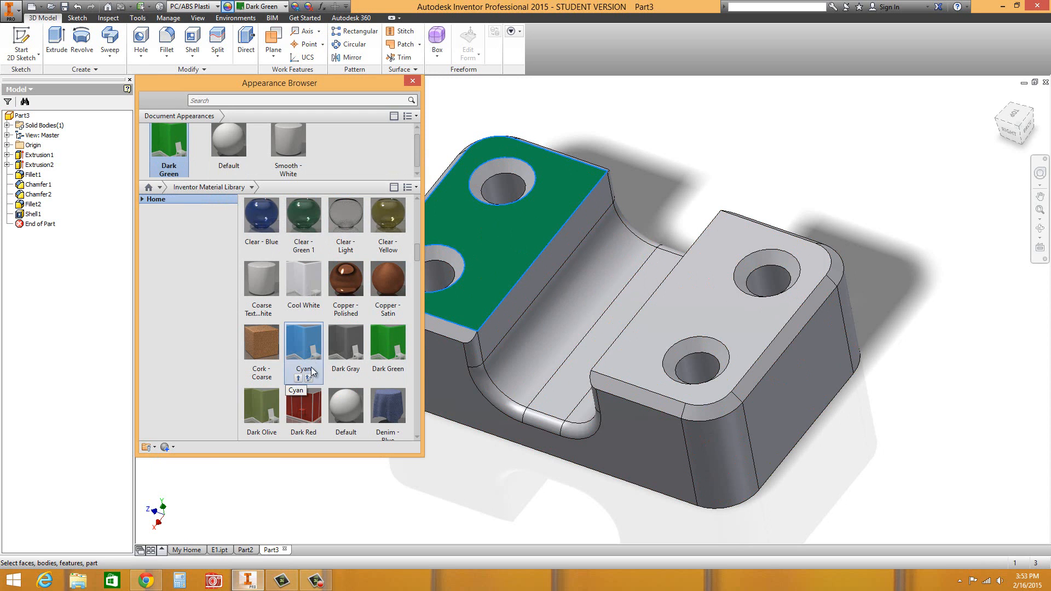
Add the Dark Red appearance to the document and apply it to the remaining top face across the slot.
click(304, 410)
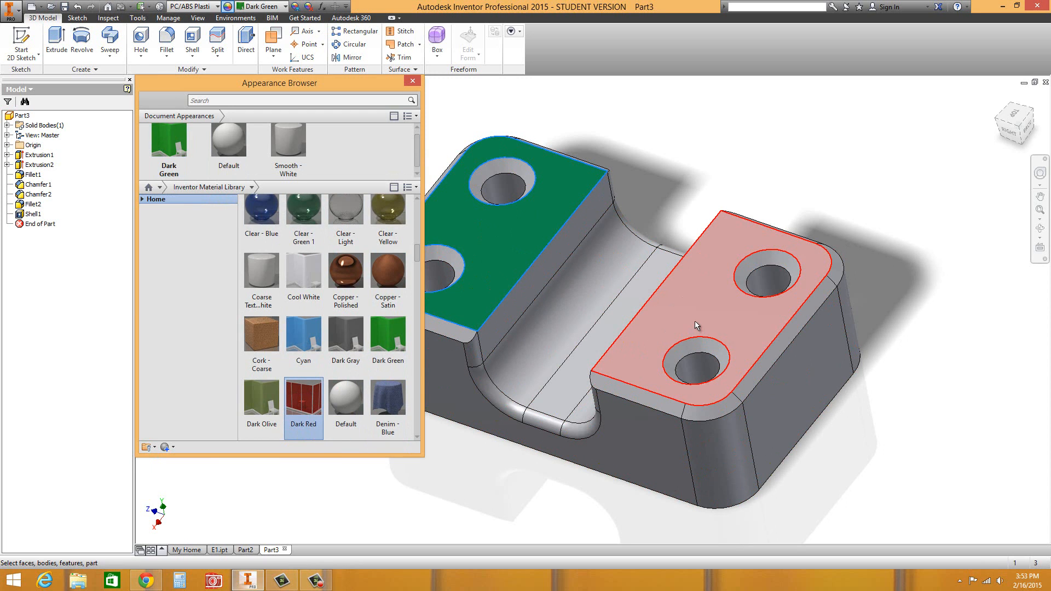
click(695, 326)
double_click(309, 391)
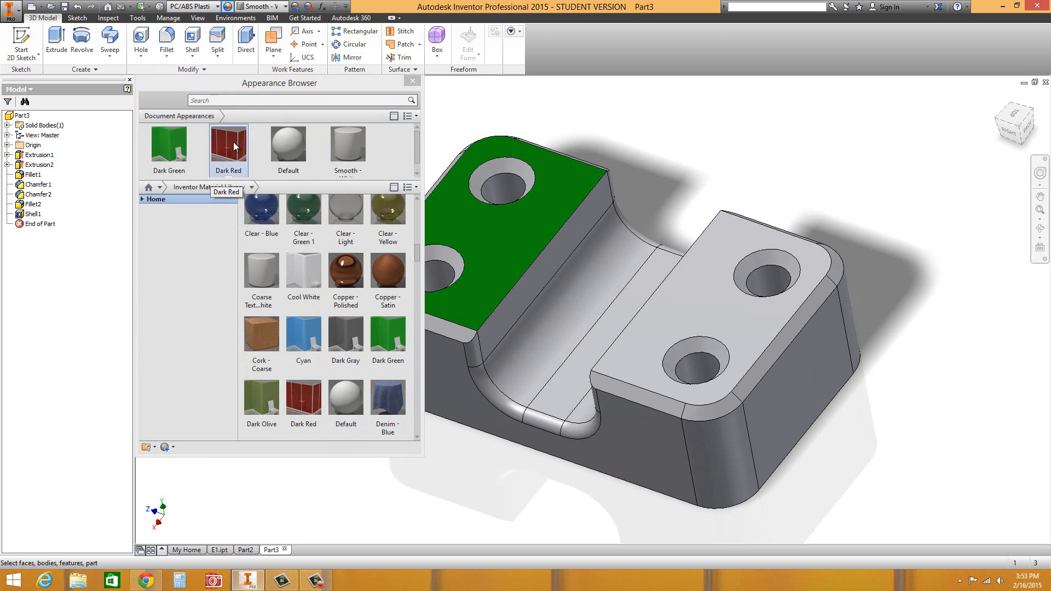
click(681, 314)
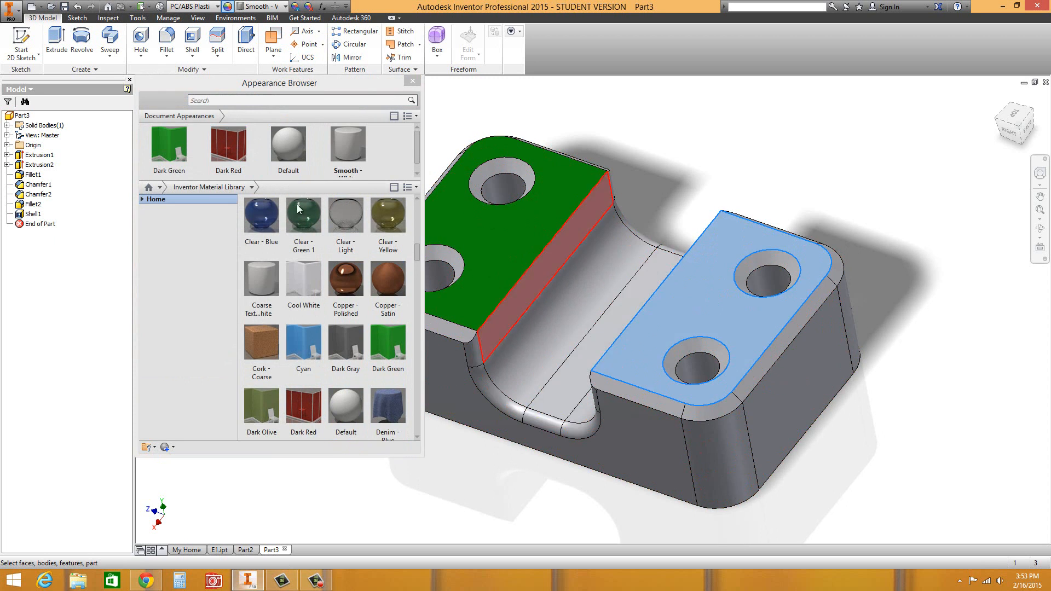
click(234, 146)
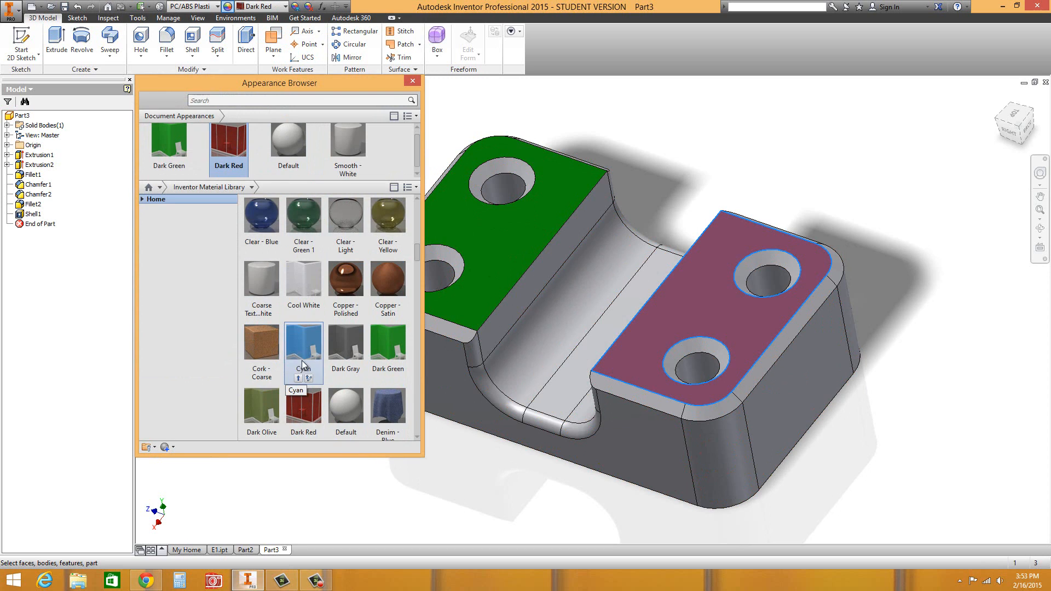
click(412, 82)
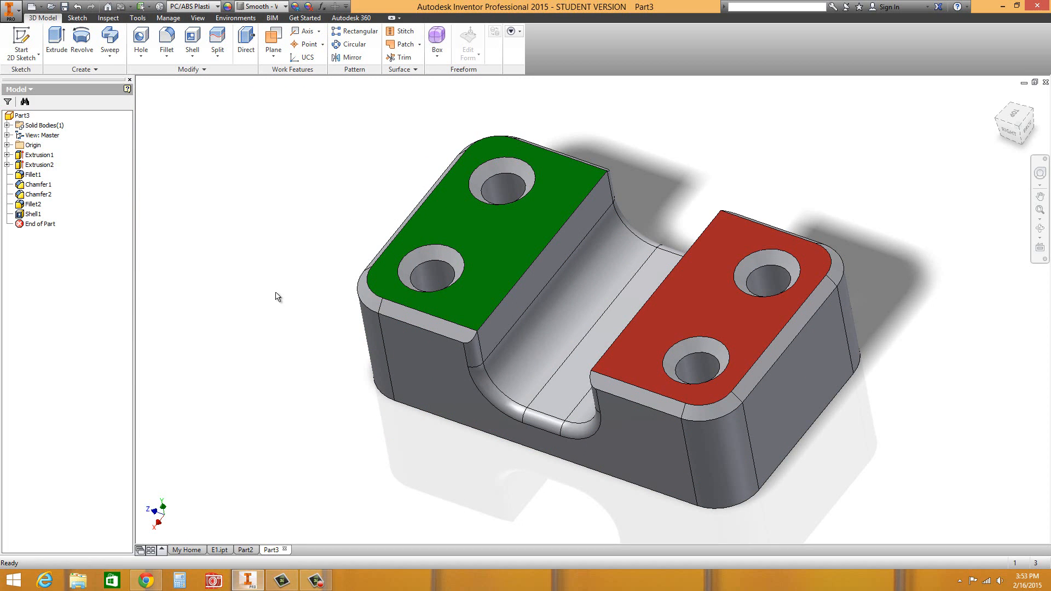
Display the part in the Realistic visual style with perspective projection and ray tracing enabled.
click(198, 18)
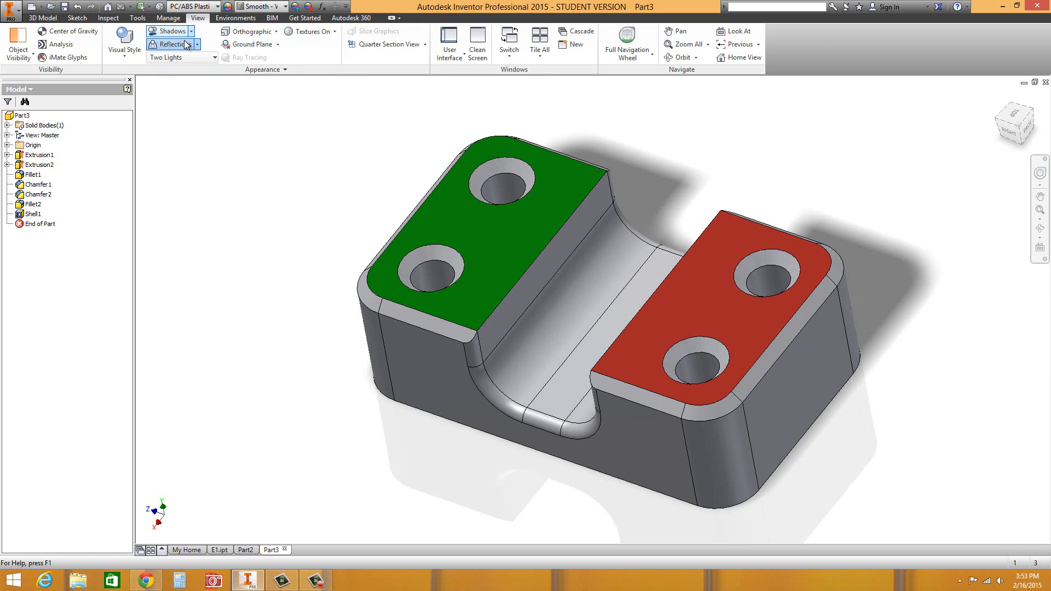
click(123, 54)
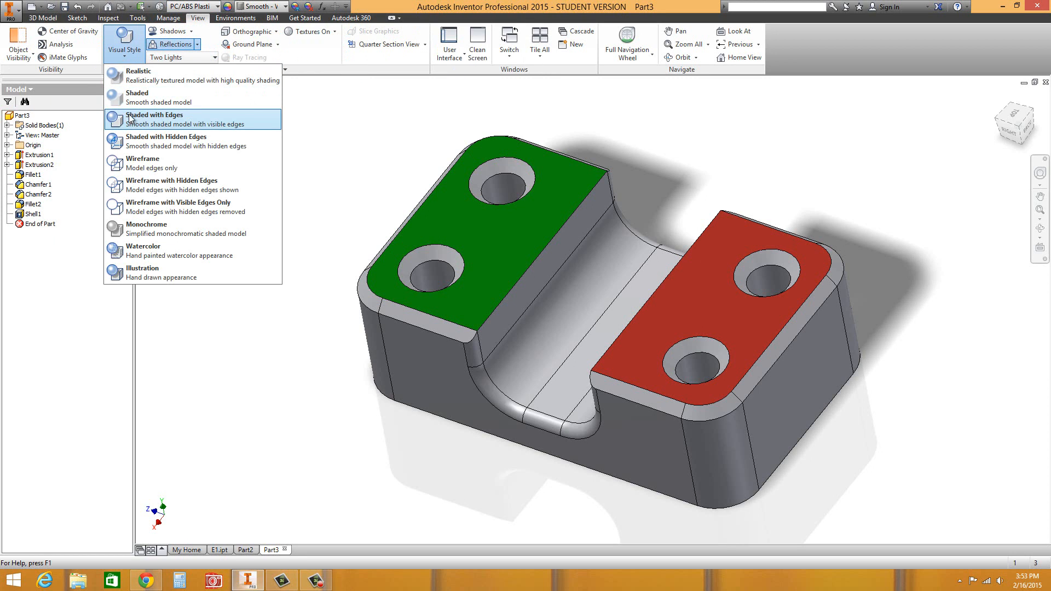
click(137, 75)
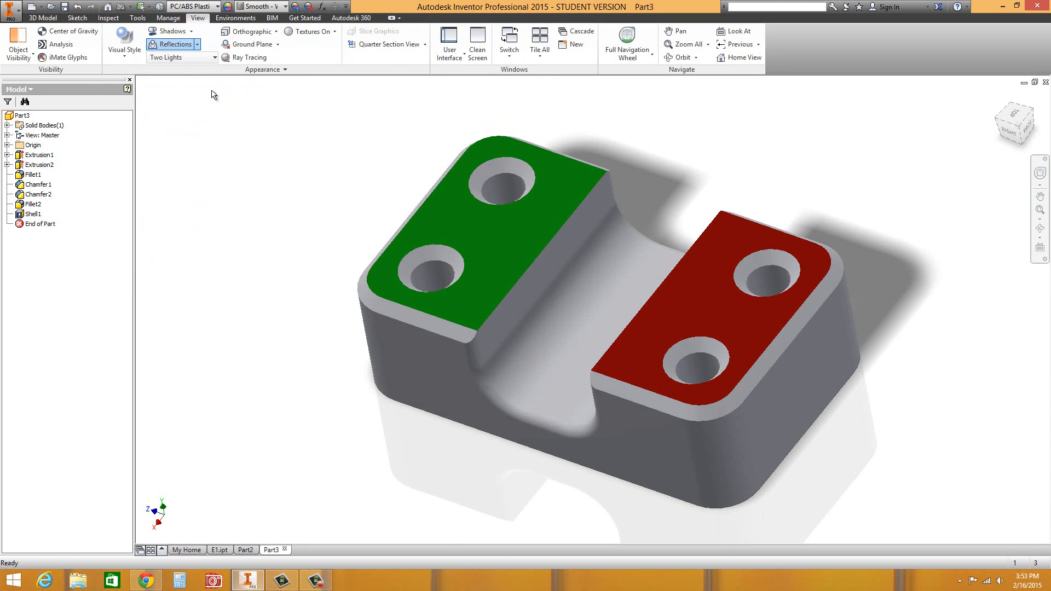
click(275, 32)
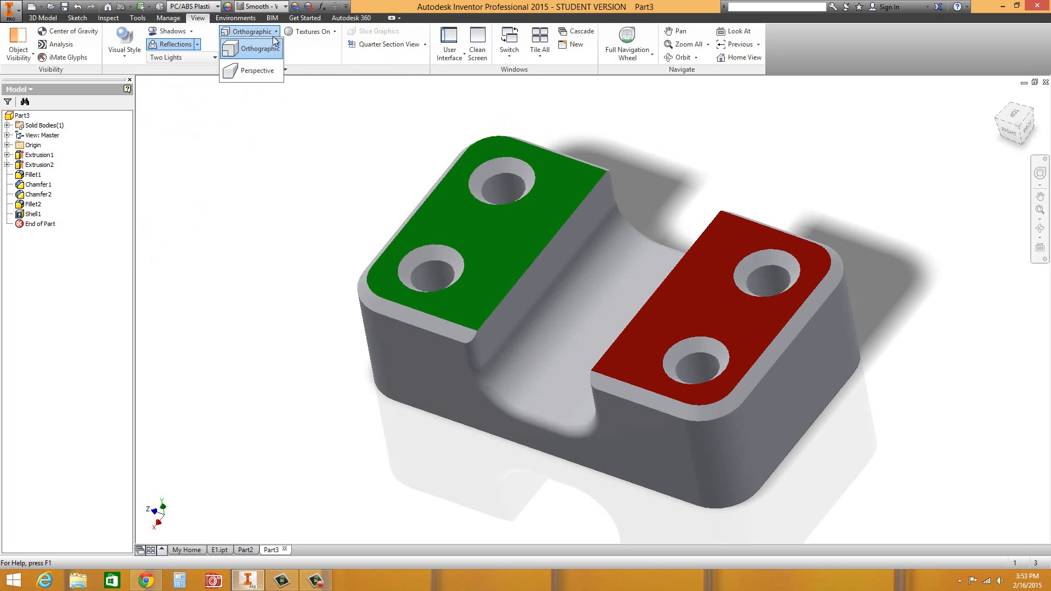
click(248, 71)
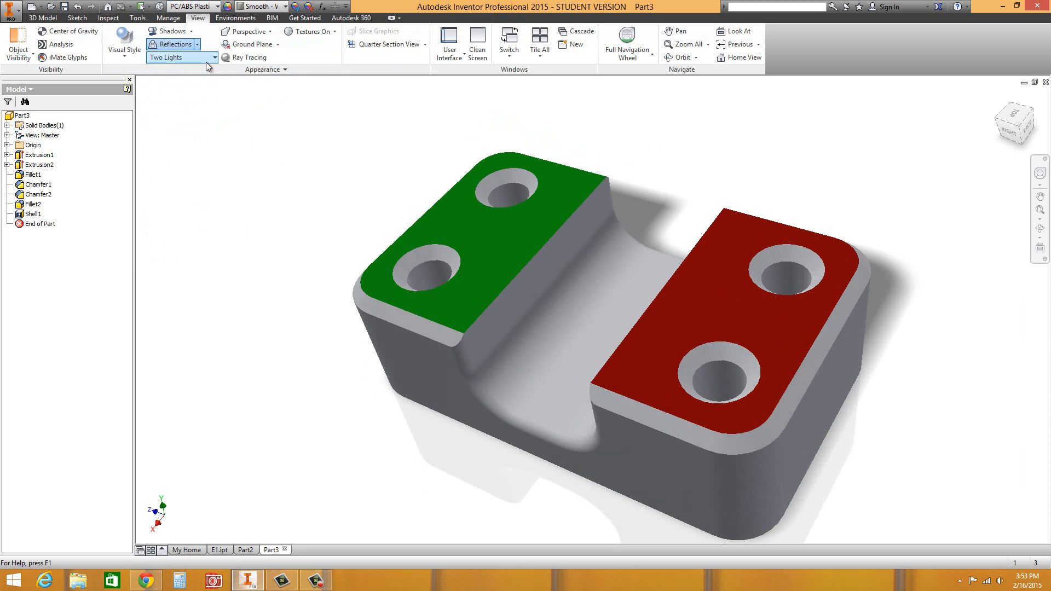
click(239, 57)
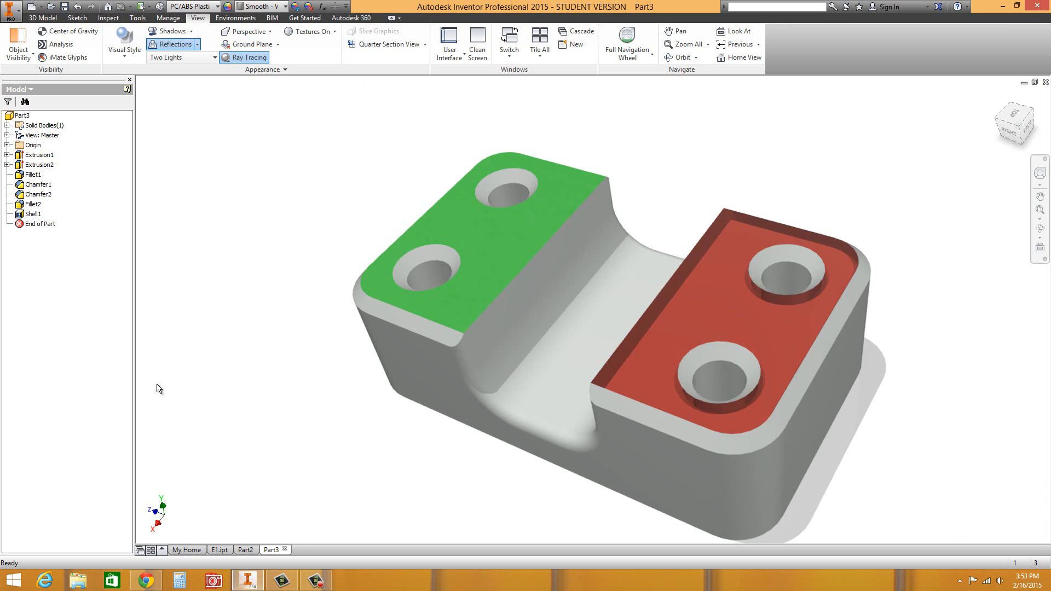
click(319, 583)
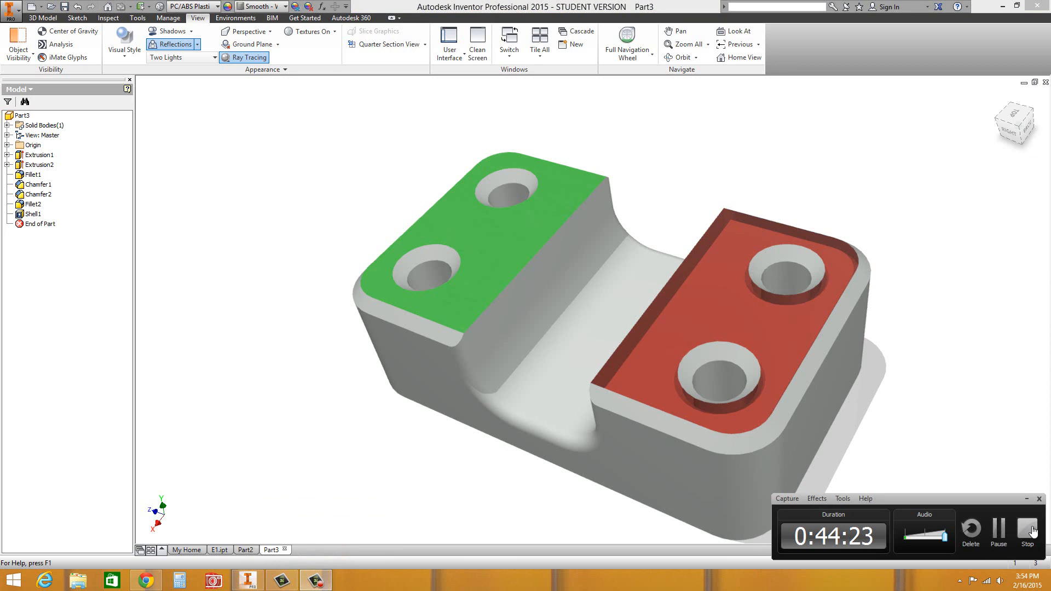